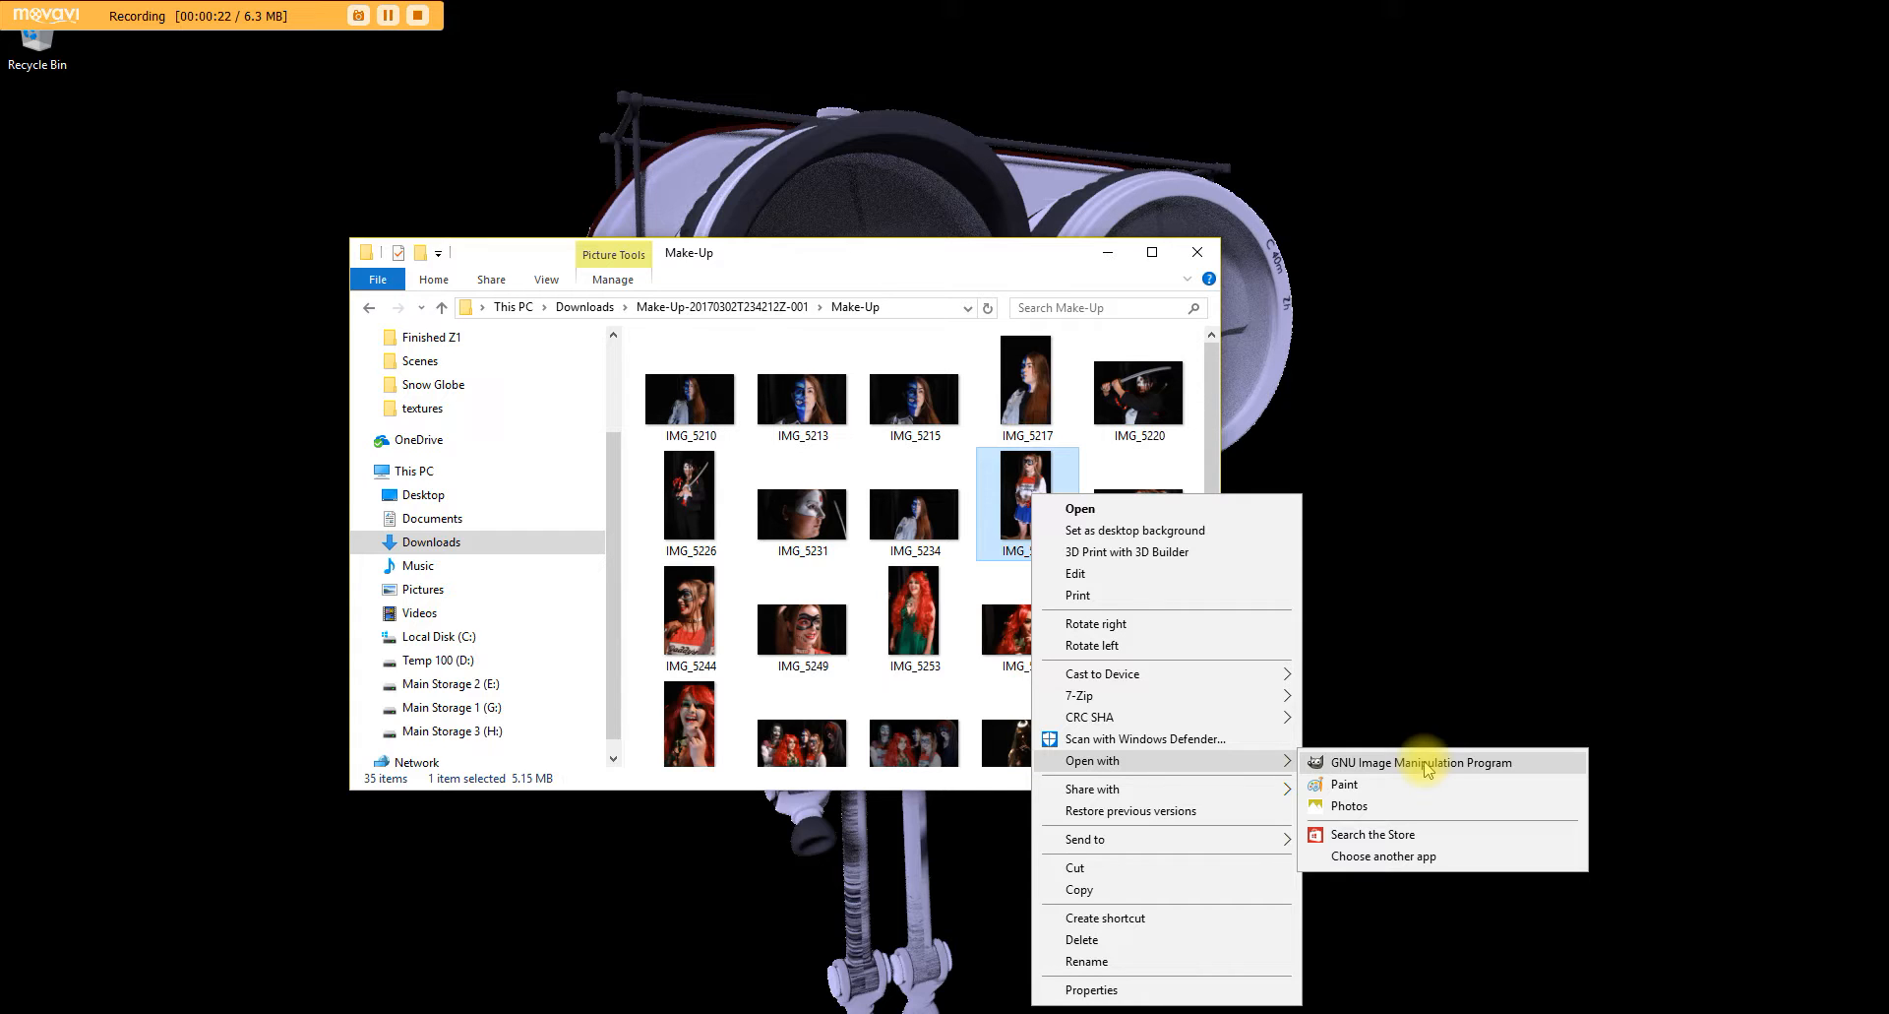
Step: Open the photo IMG_5240 in GIMP, enlarge its window to full screen and zoom in to 25% on the figure
{"action": "left_click", "coordinate": [1424, 763]}
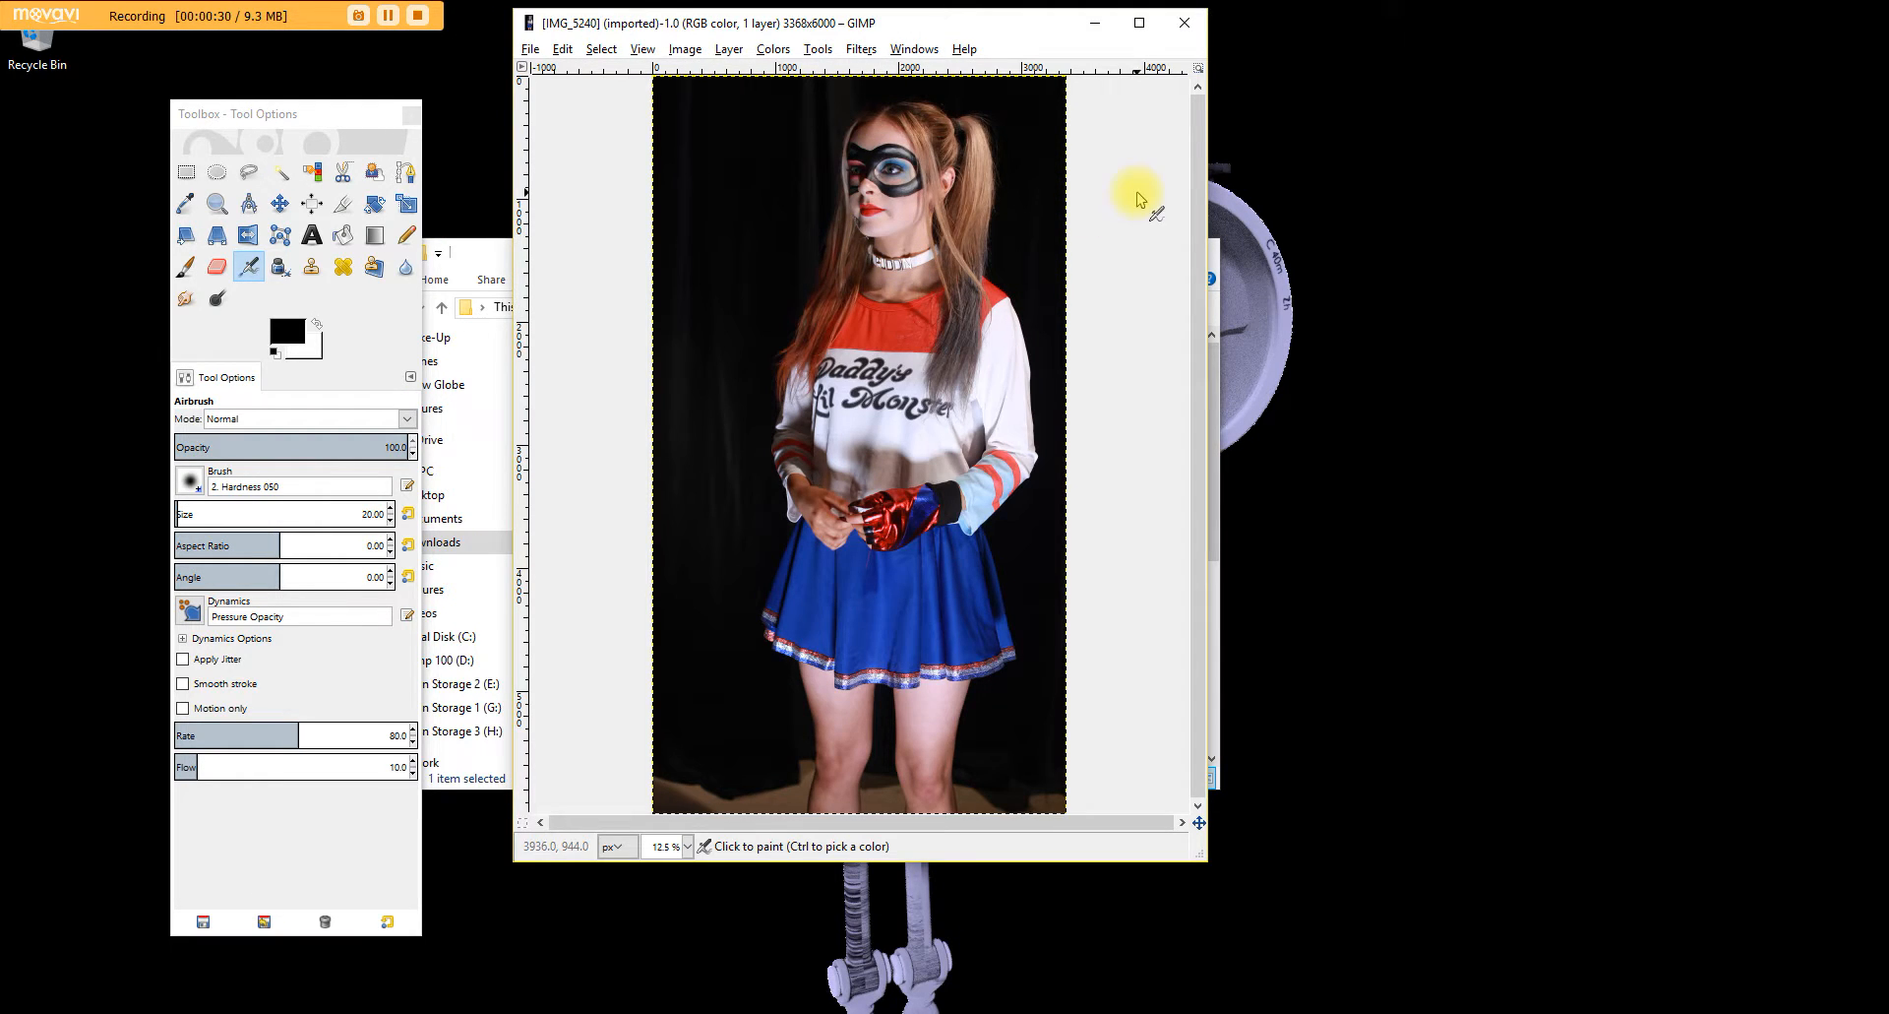
{"action": "left_click_drag", "start_coordinate": [1206, 859], "coordinate": [1392, 995]}
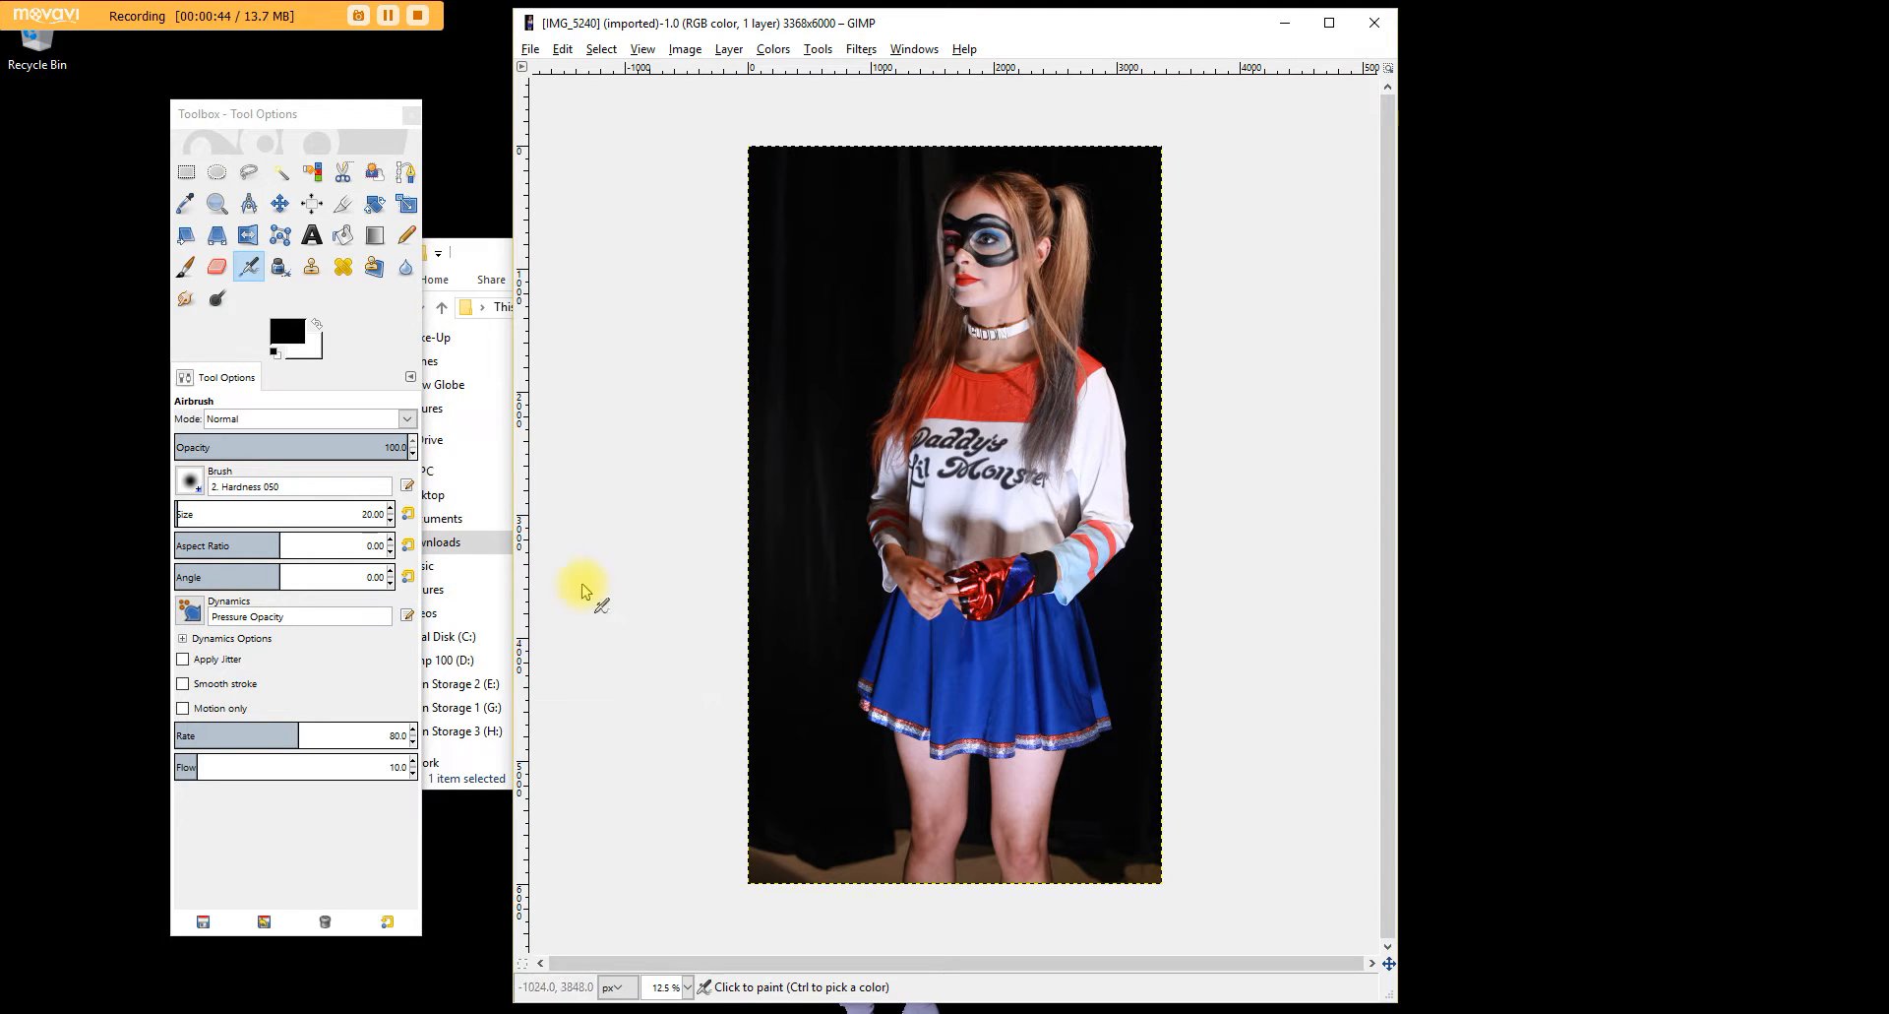
{"action": "left_click", "coordinate": [220, 207]}
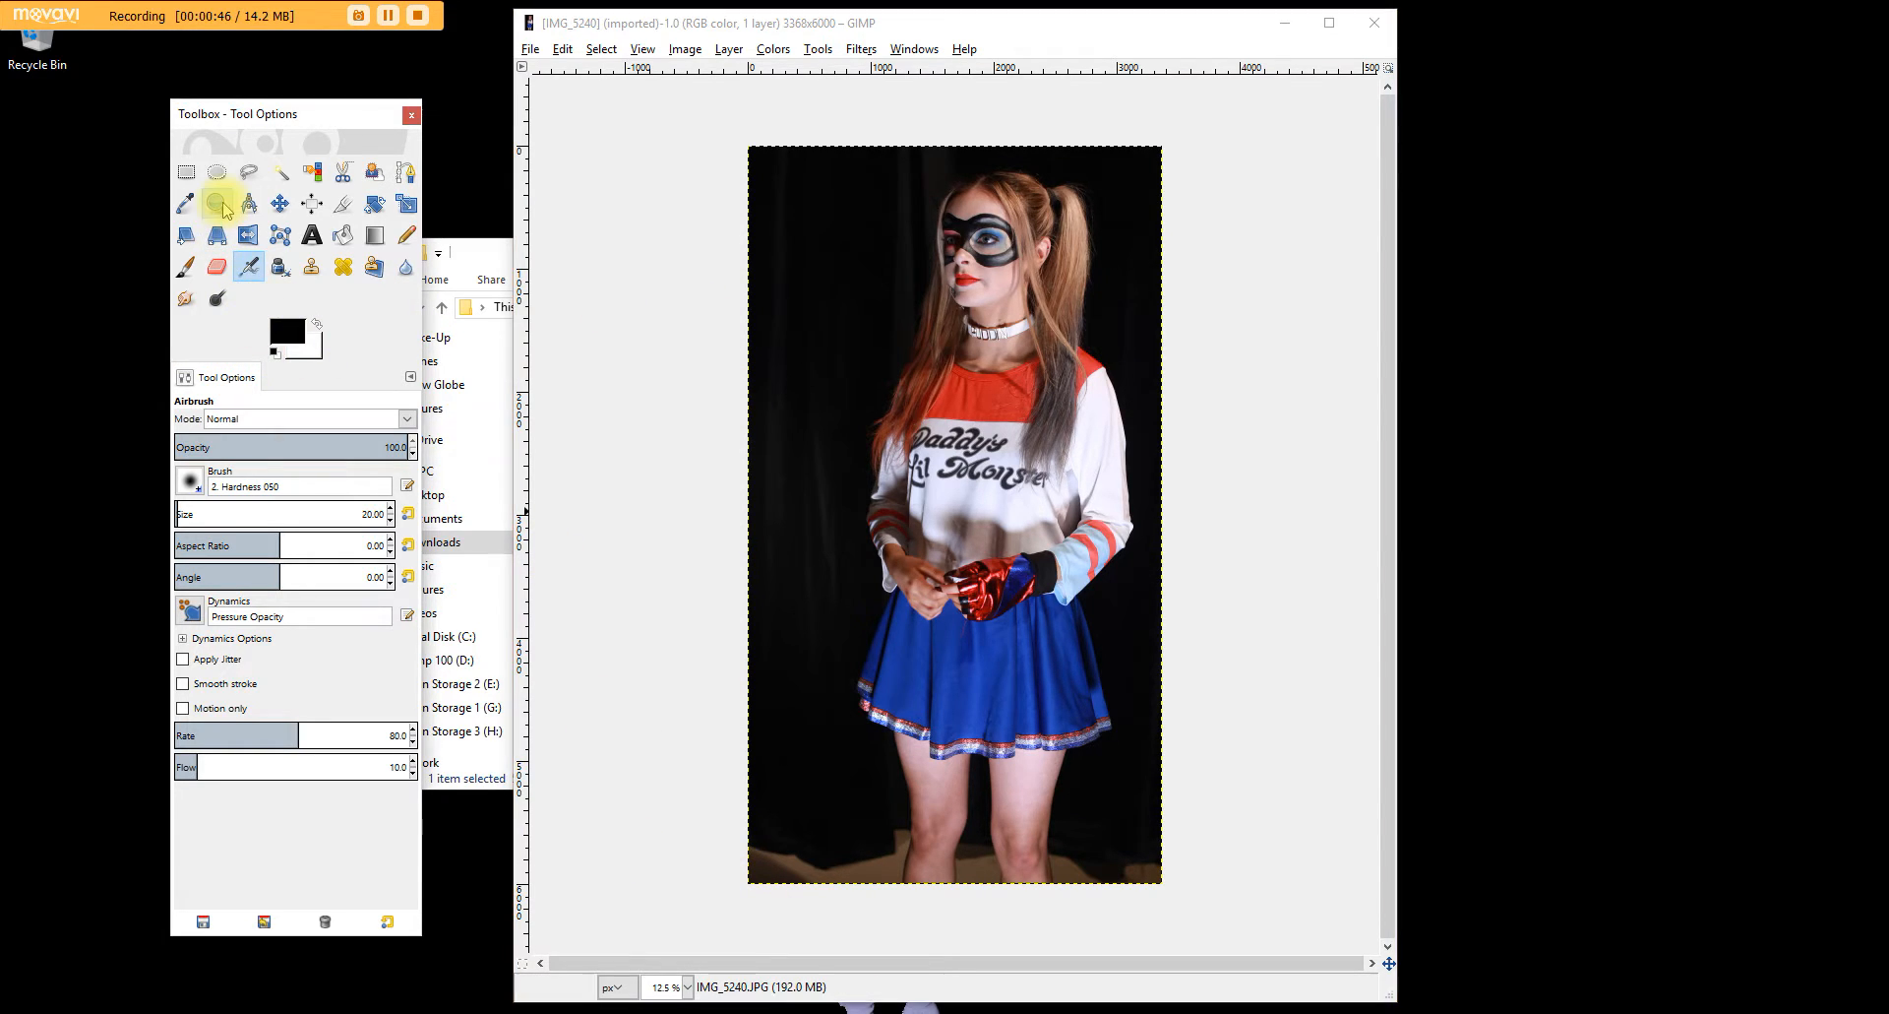
{"action": "left_click", "coordinate": [1022, 209]}
{"action": "left_click", "coordinate": [1017, 227]}
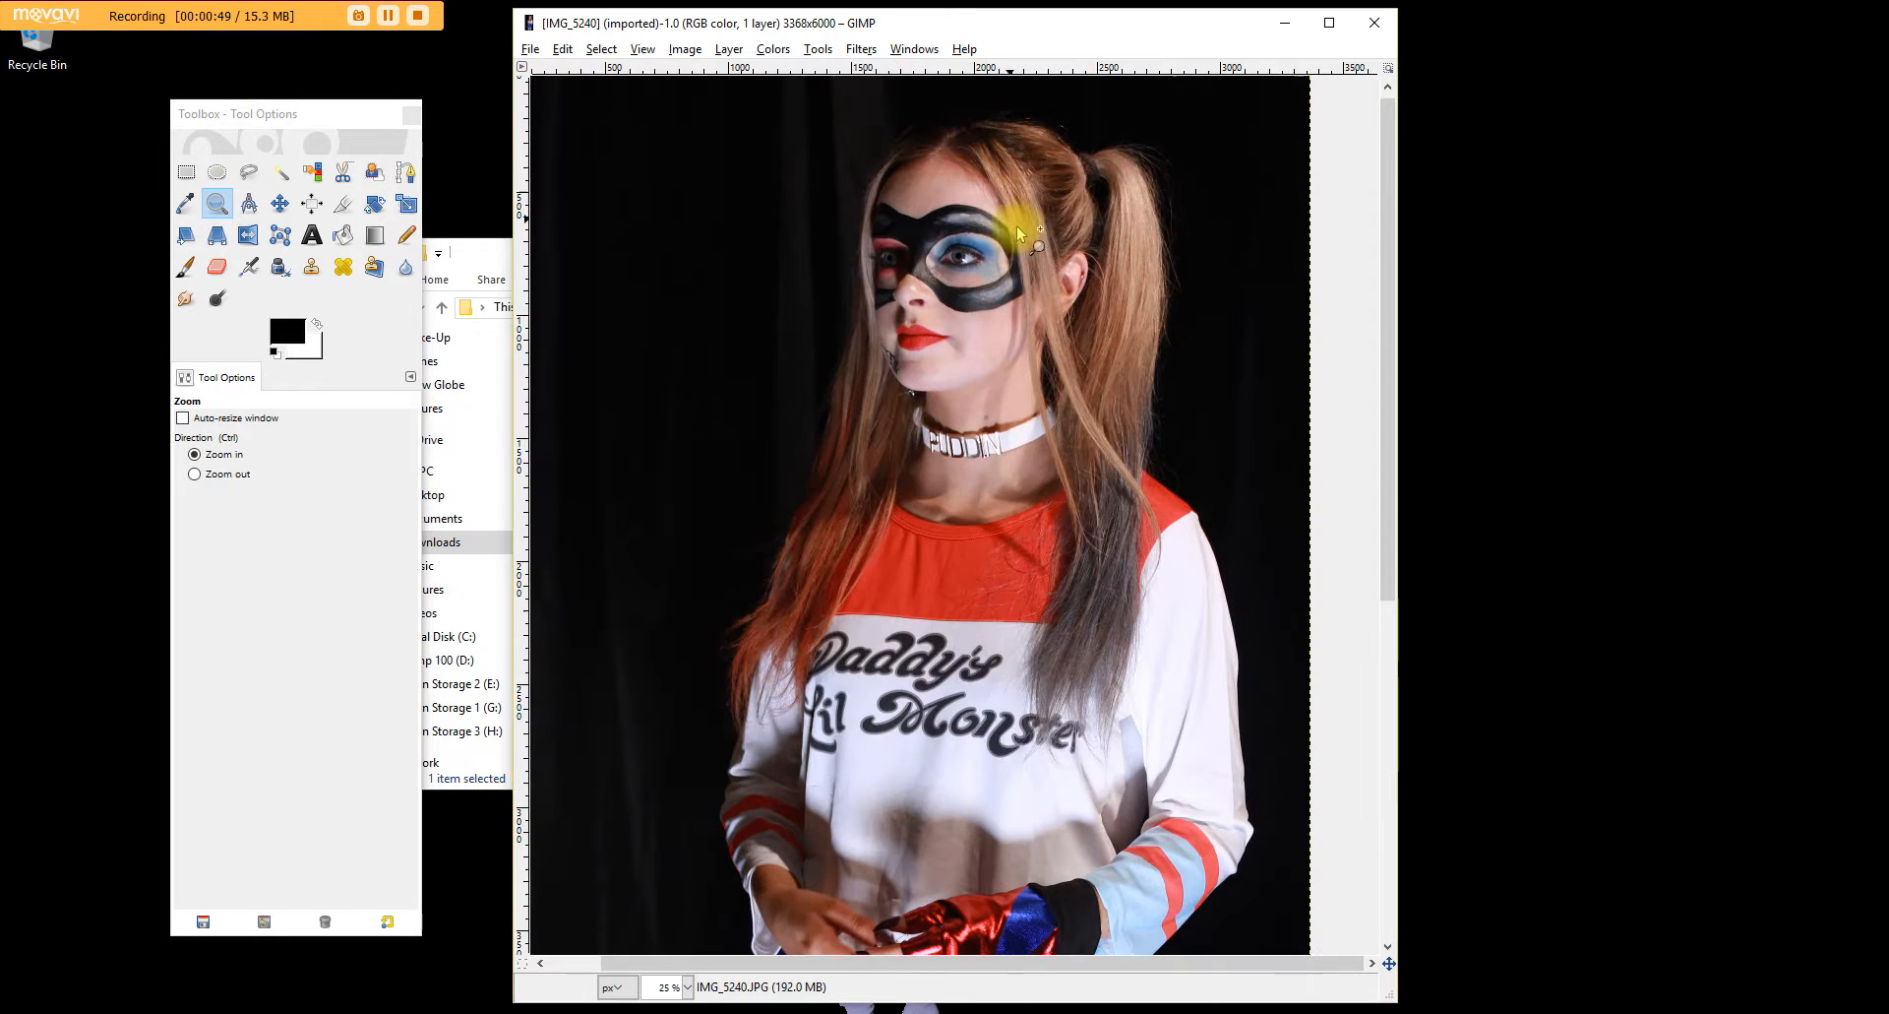
{"action": "left_click", "coordinate": [1329, 21]}
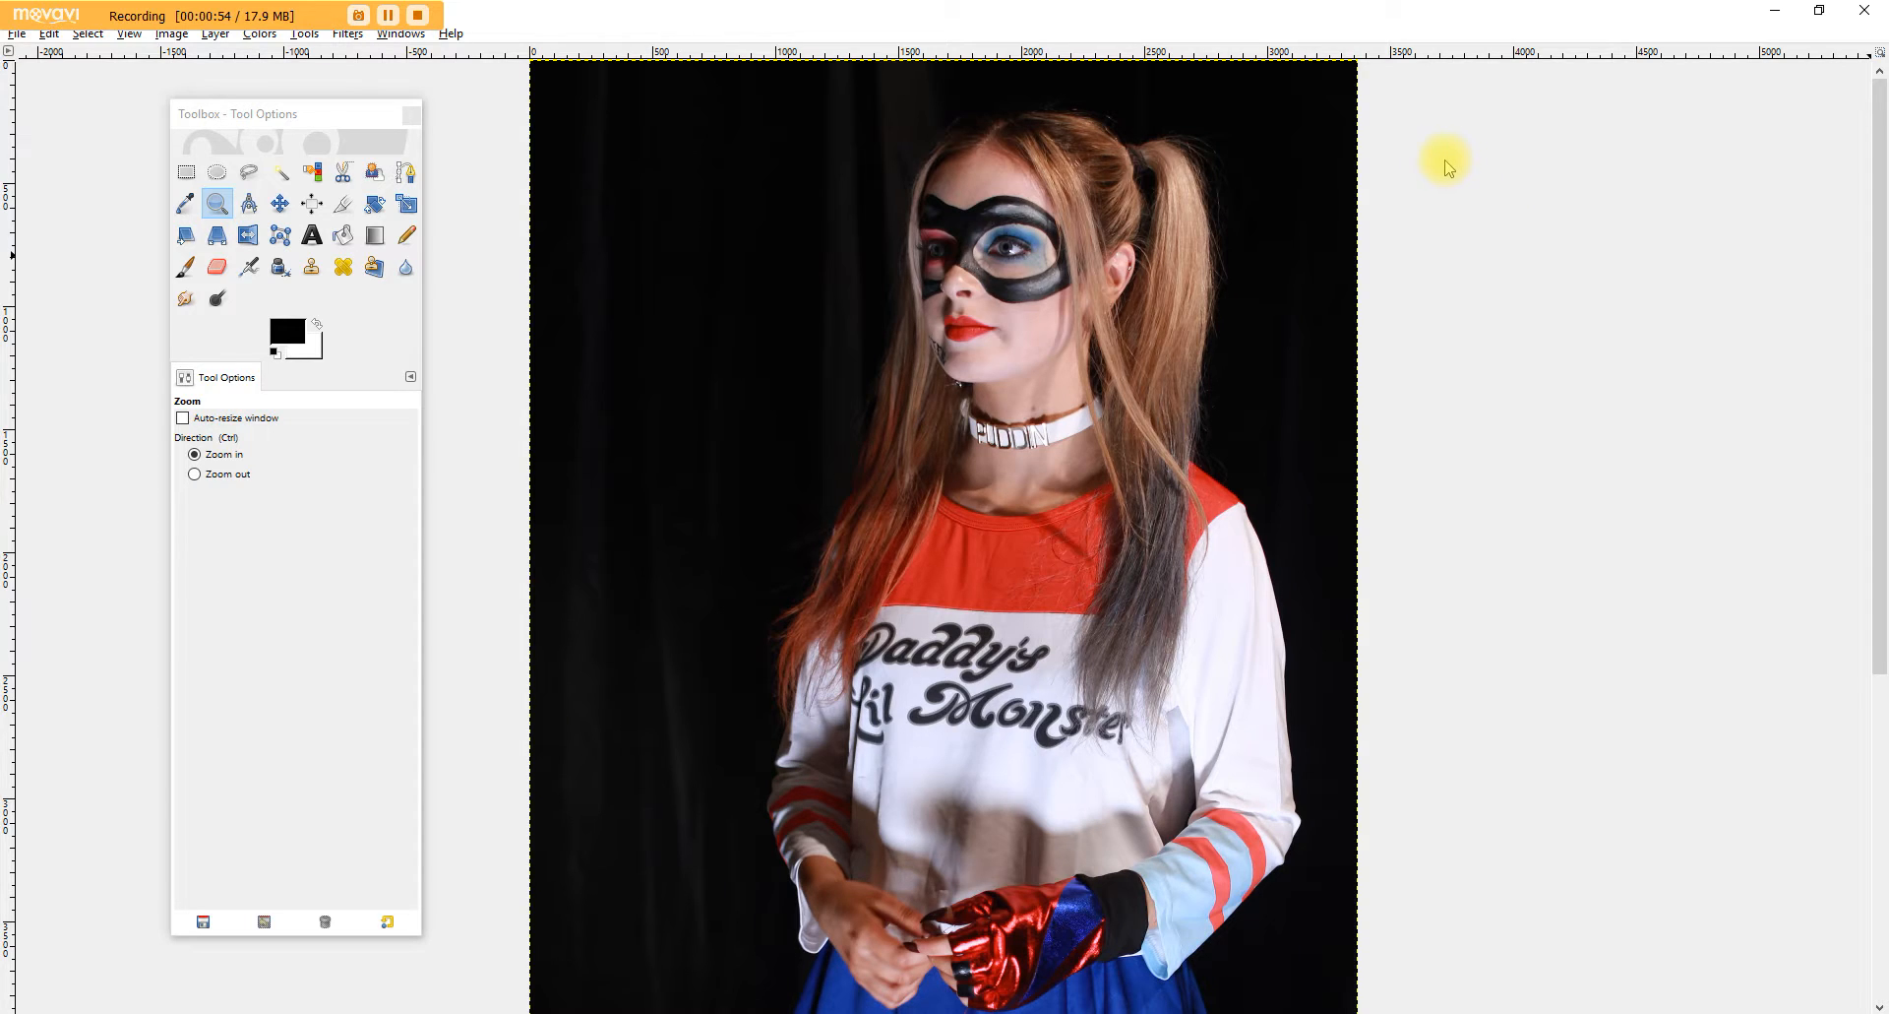
Step: Start a Scissors Select outline at the top of the head and trace it around the ponytail down to the right shoulder
{"action": "left_click", "coordinate": [344, 176]}
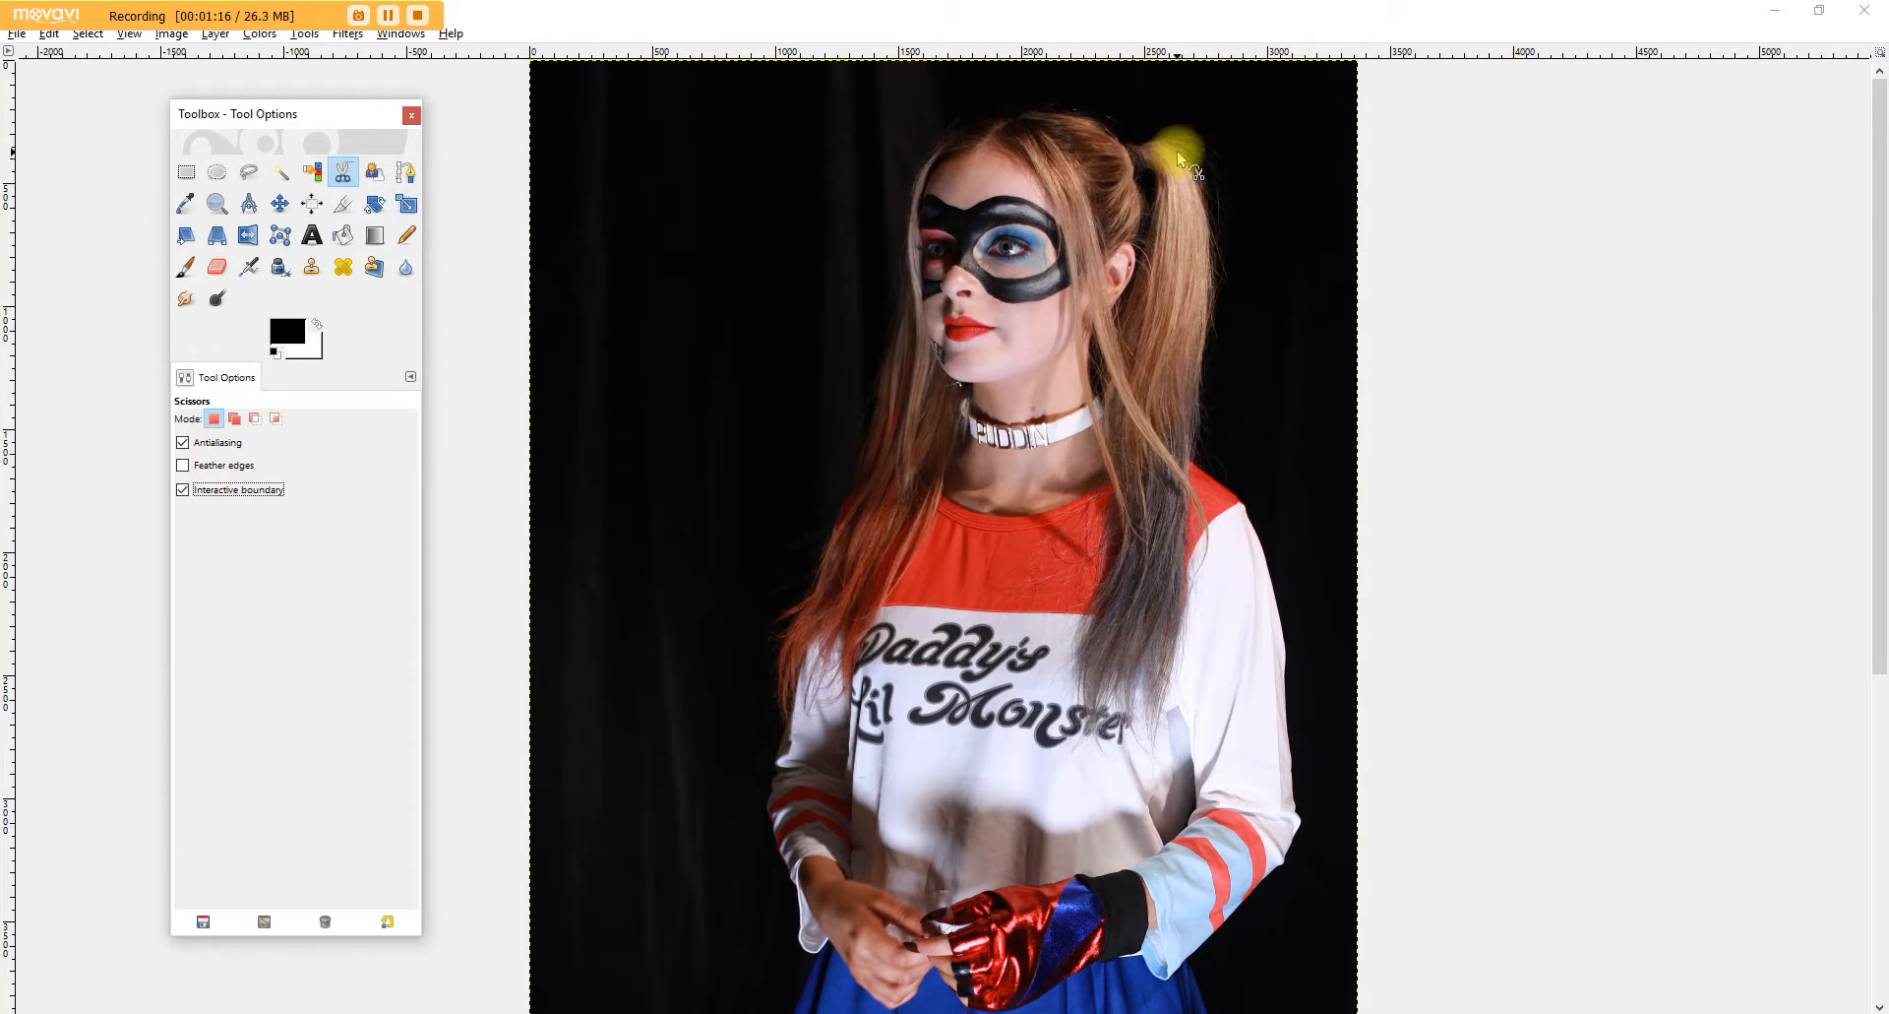
{"action": "left_click", "coordinate": [1127, 146]}
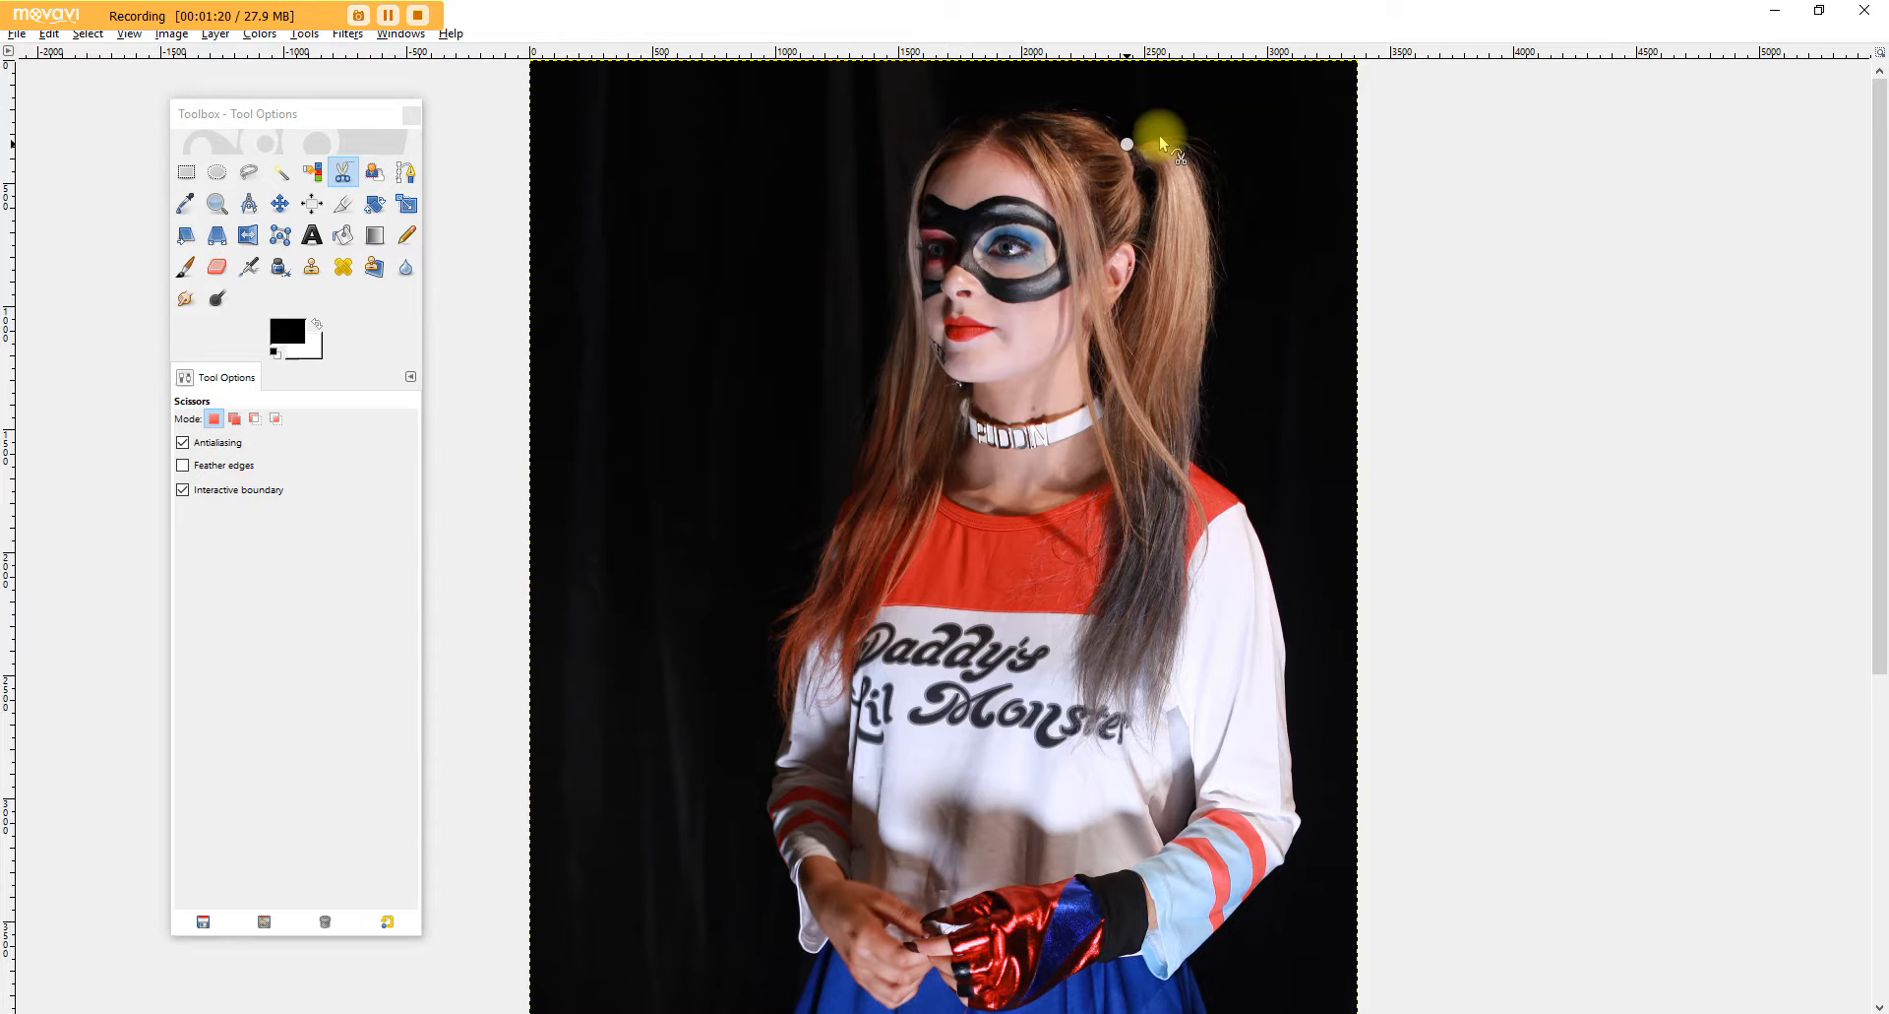
{"action": "left_click", "coordinate": [1187, 157]}
{"action": "left_click", "coordinate": [1213, 296]}
{"action": "left_click", "coordinate": [1202, 377]}
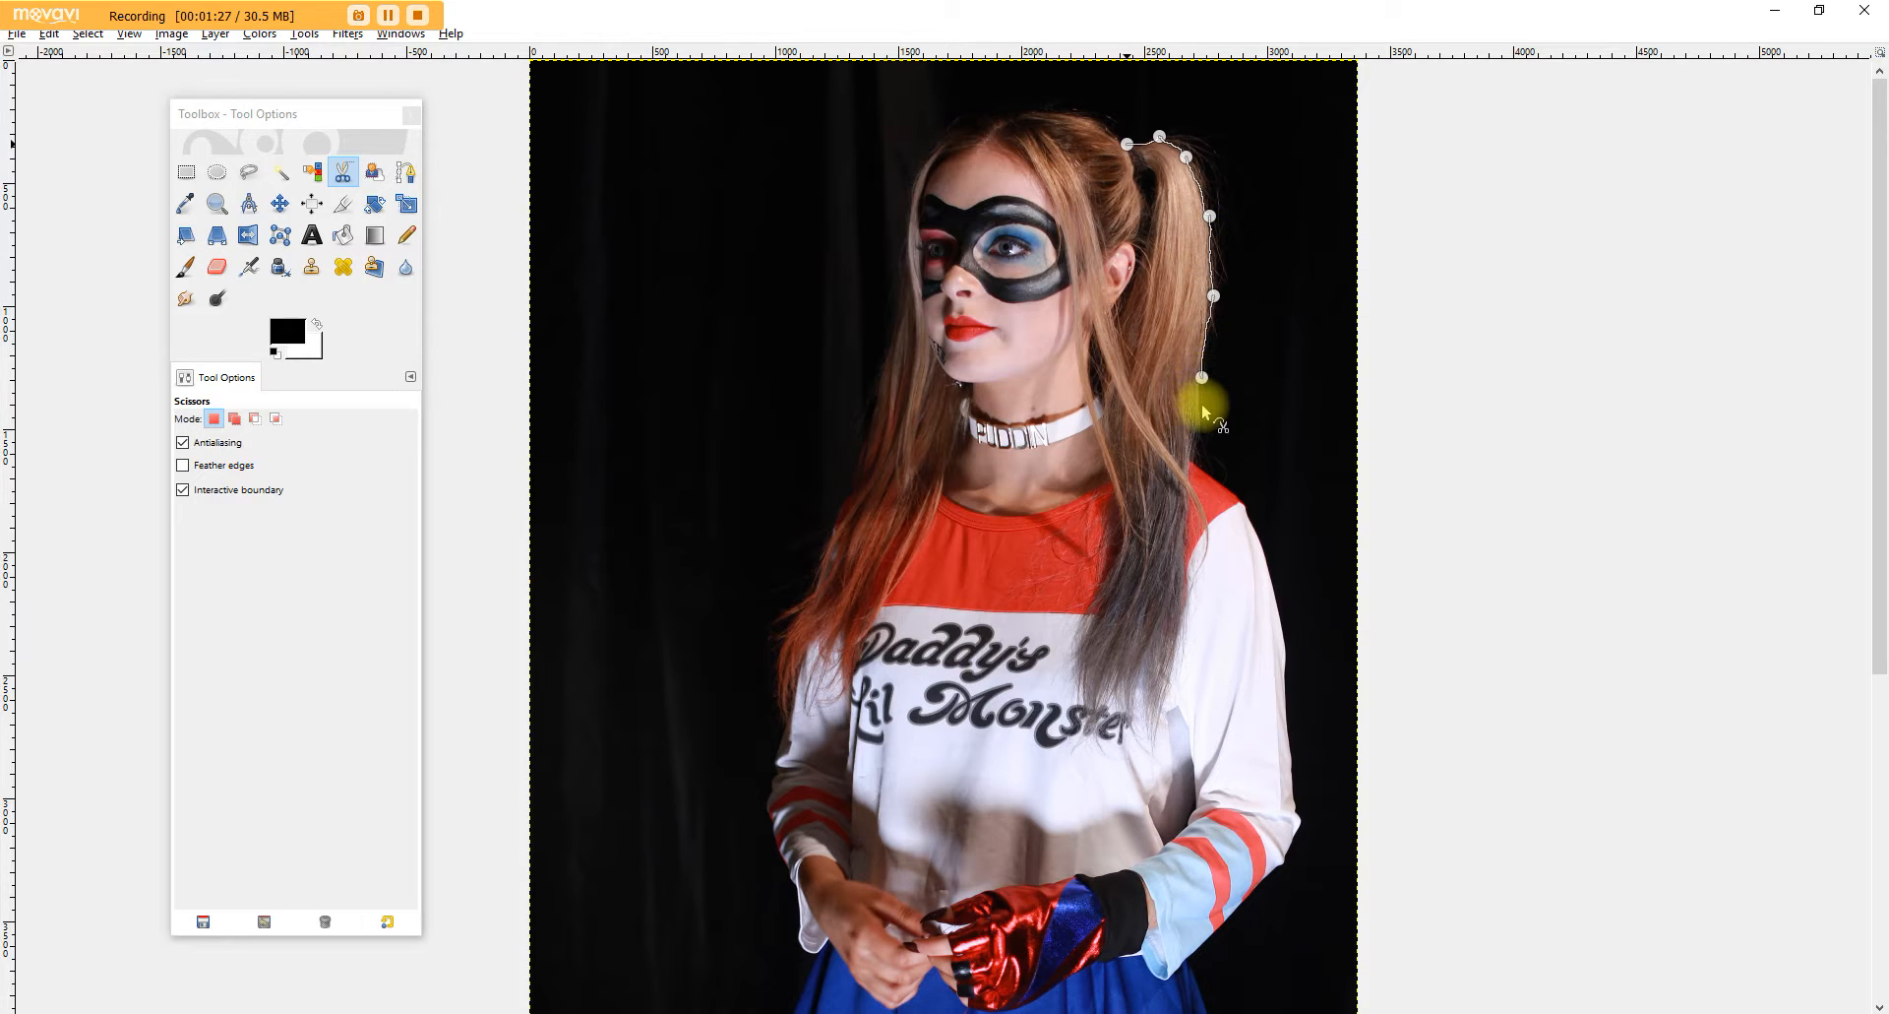
{"action": "left_click", "coordinate": [1195, 459]}
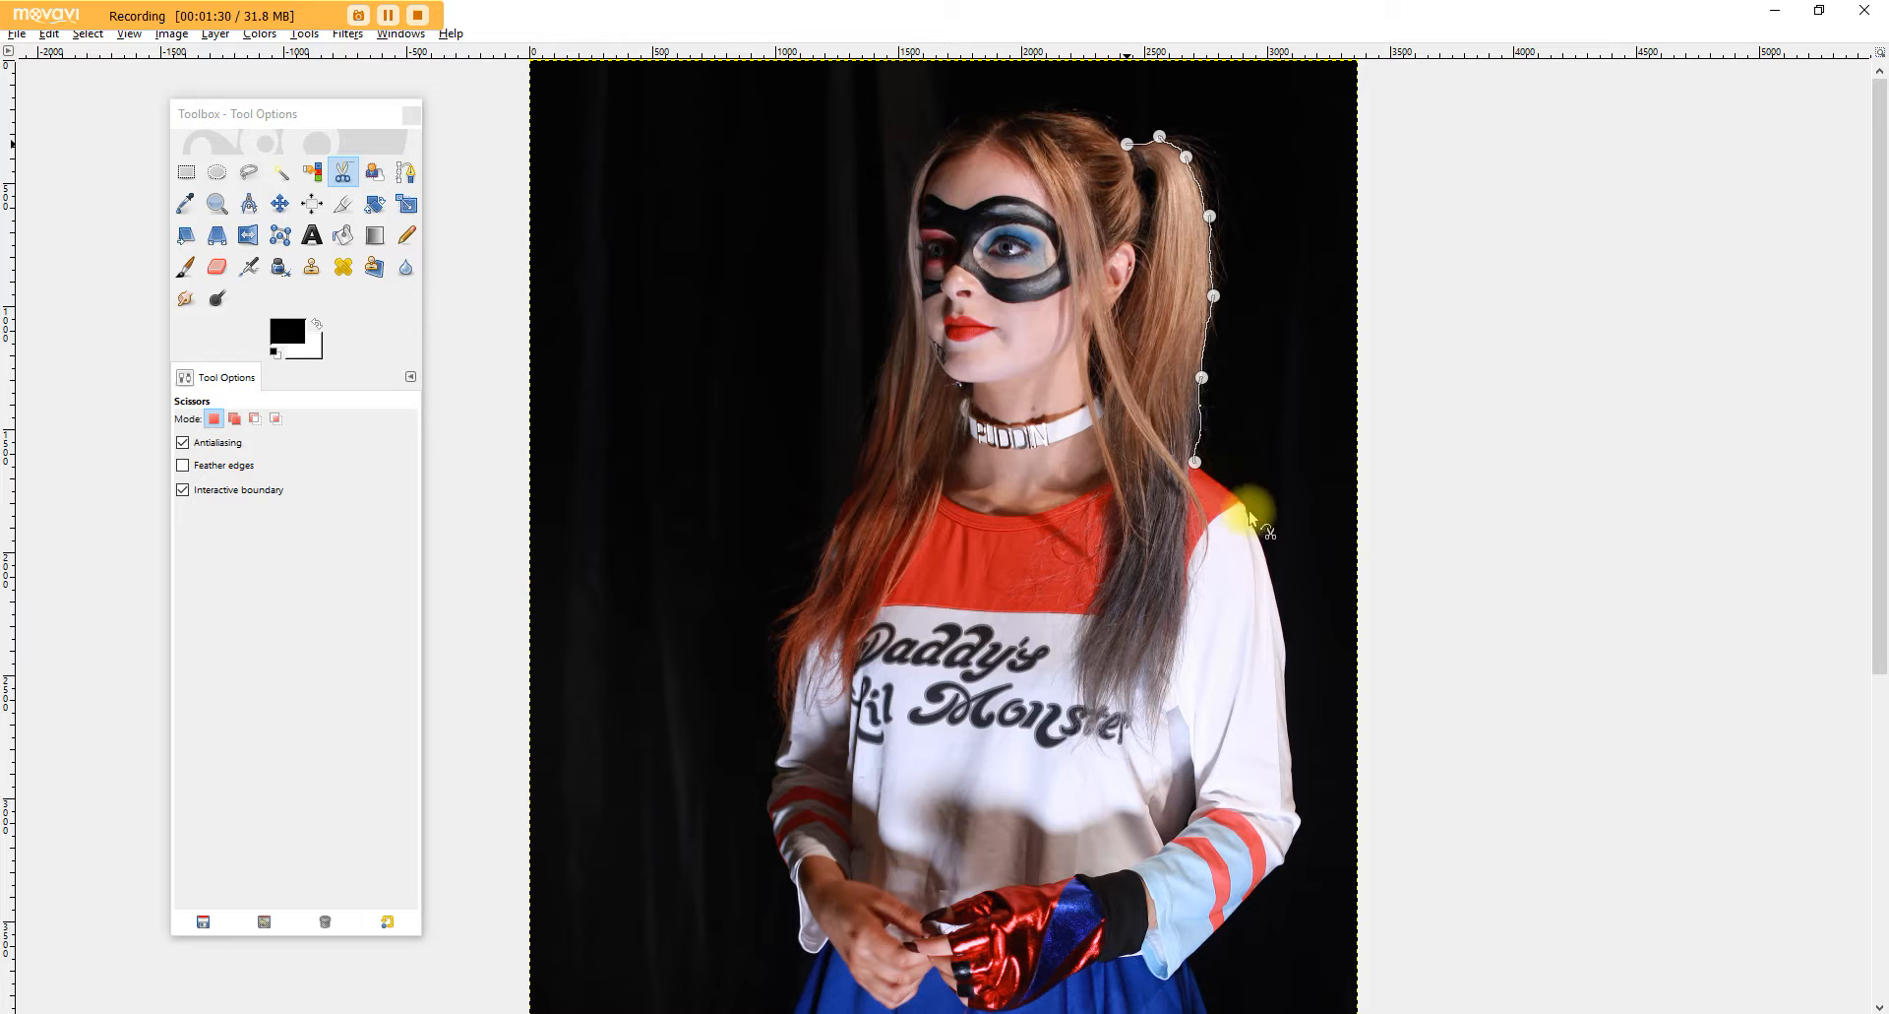
Step: Continue the scissors outline along the shoulder and the outer edge of the right sleeve to its cuff
{"action": "left_click", "coordinate": [1255, 530]}
{"action": "left_click", "coordinate": [1286, 692]}
{"action": "left_click", "coordinate": [1299, 830]}
{"action": "left_click", "coordinate": [1244, 900]}
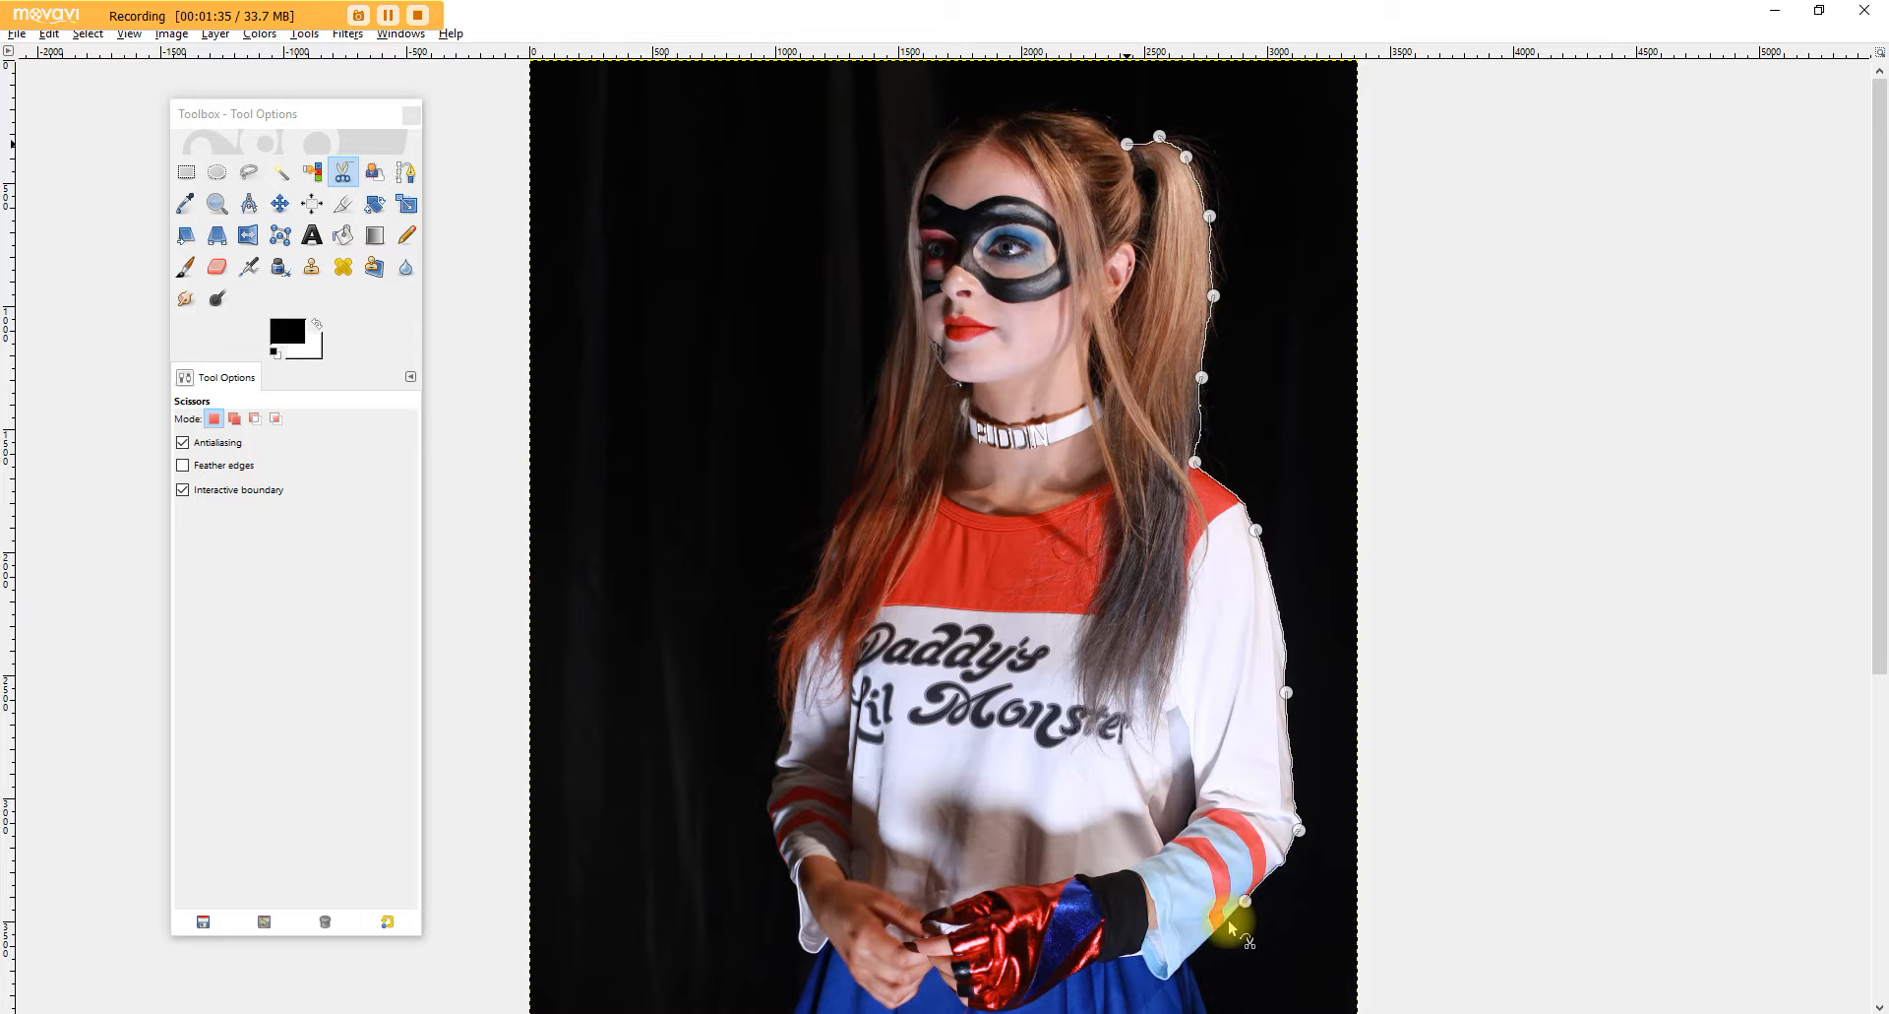
{"action": "left_click", "coordinate": [1189, 962]}
Step: Trace the skirt's right edge and hem corner, fine-tune the hem anchor, and continue the outline down the outside of the right leg
{"action": "left_click_drag", "start_coordinate": [1879, 549], "coordinate": [1880, 952]}
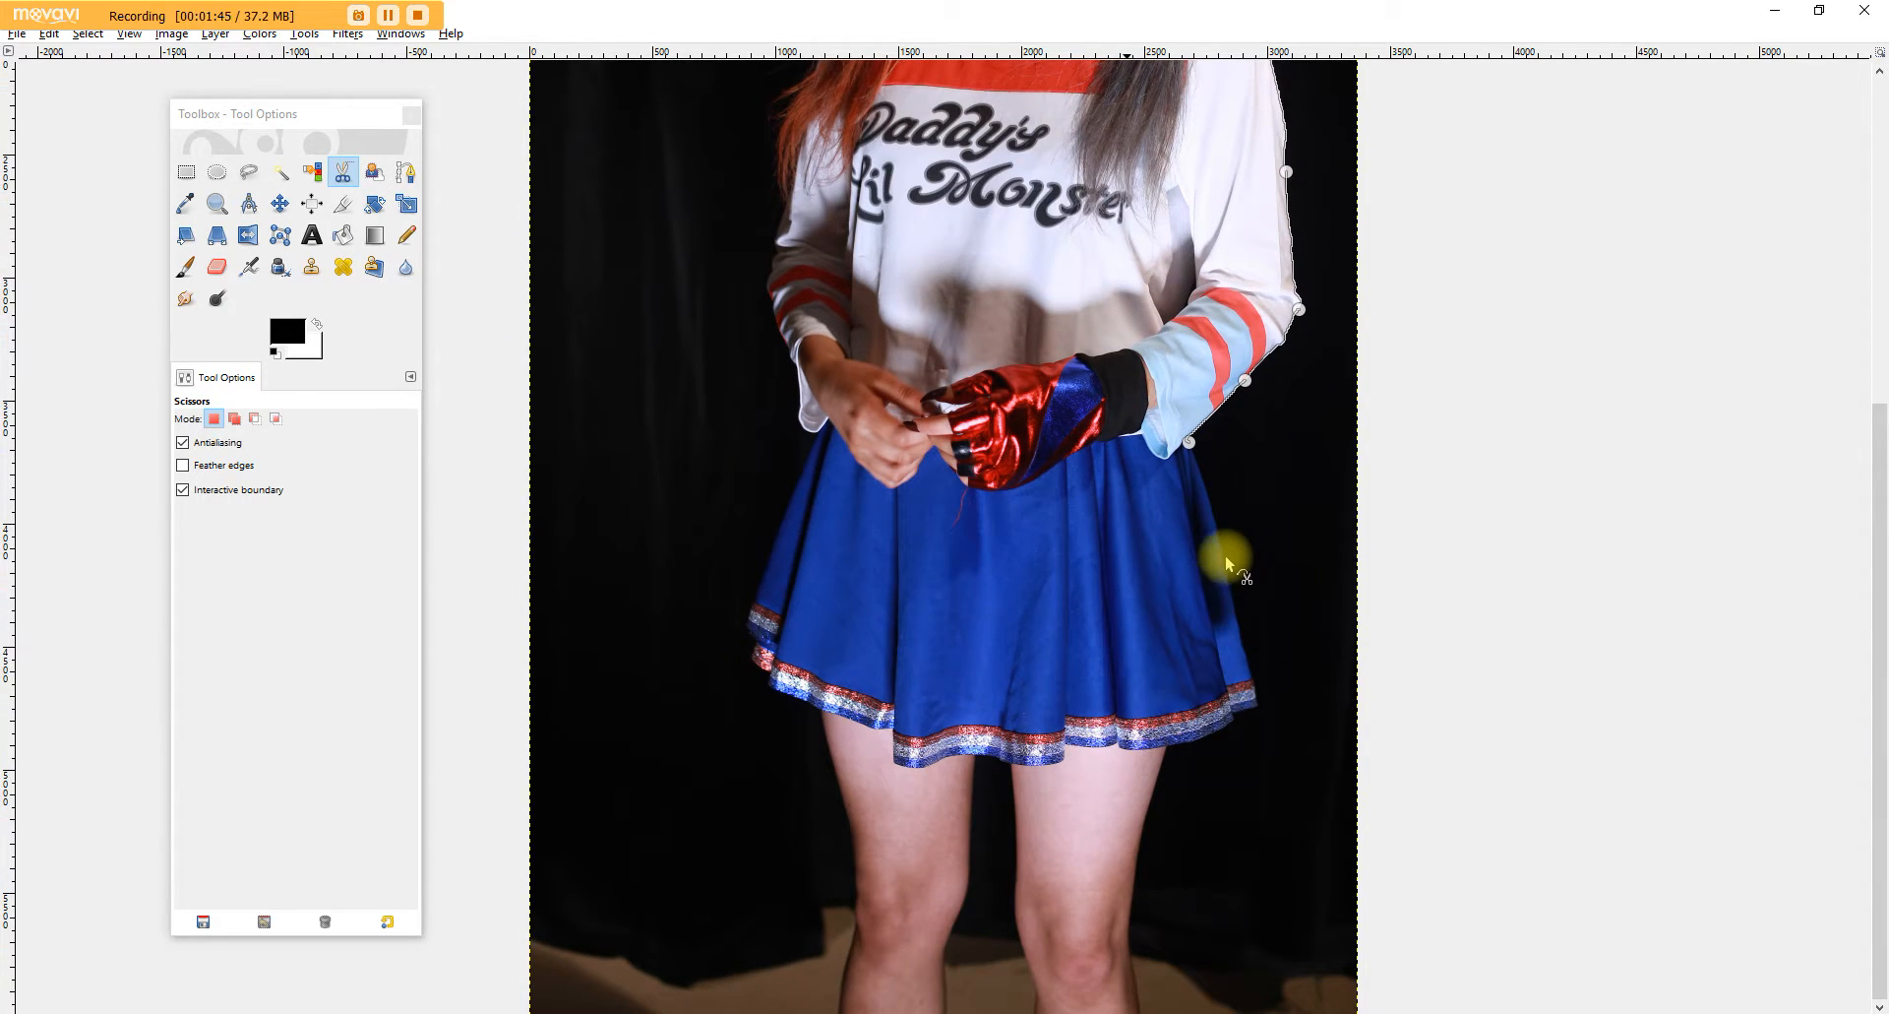
{"action": "left_click", "coordinate": [1224, 557]}
{"action": "left_click", "coordinate": [1258, 706]}
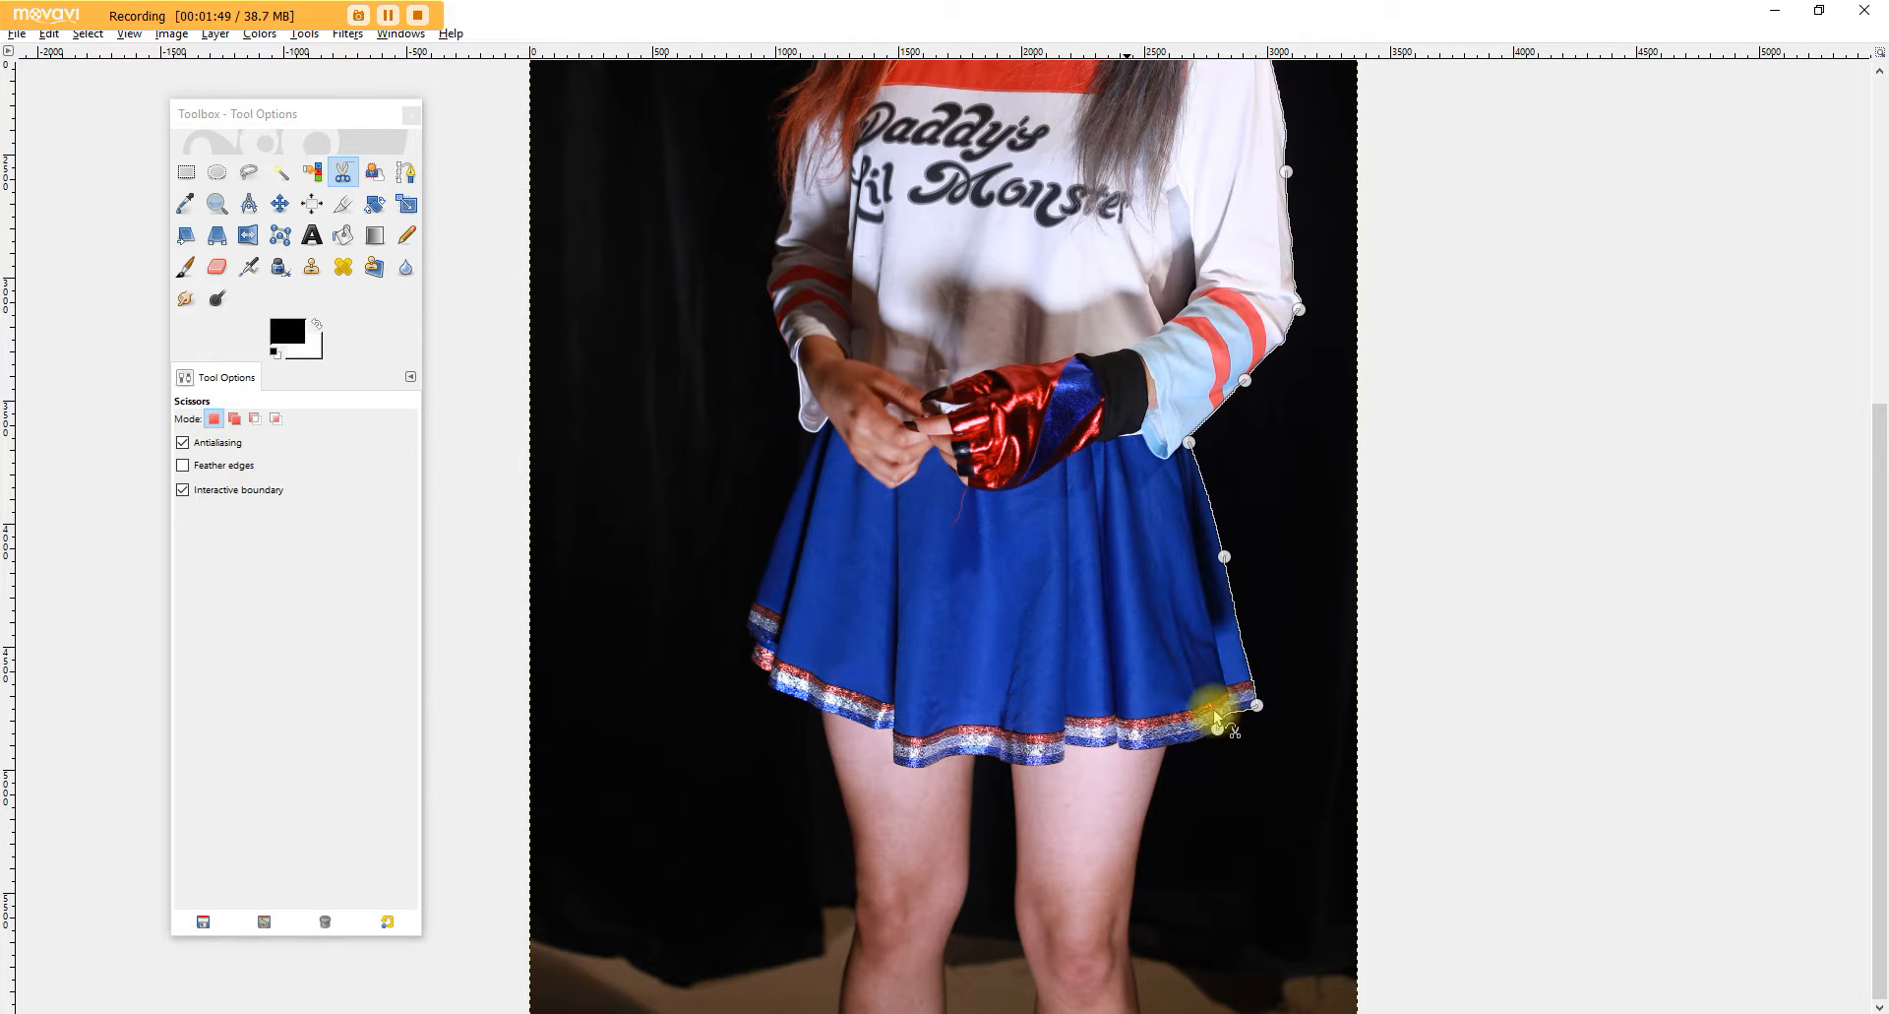
{"action": "left_click", "coordinate": [1217, 728]}
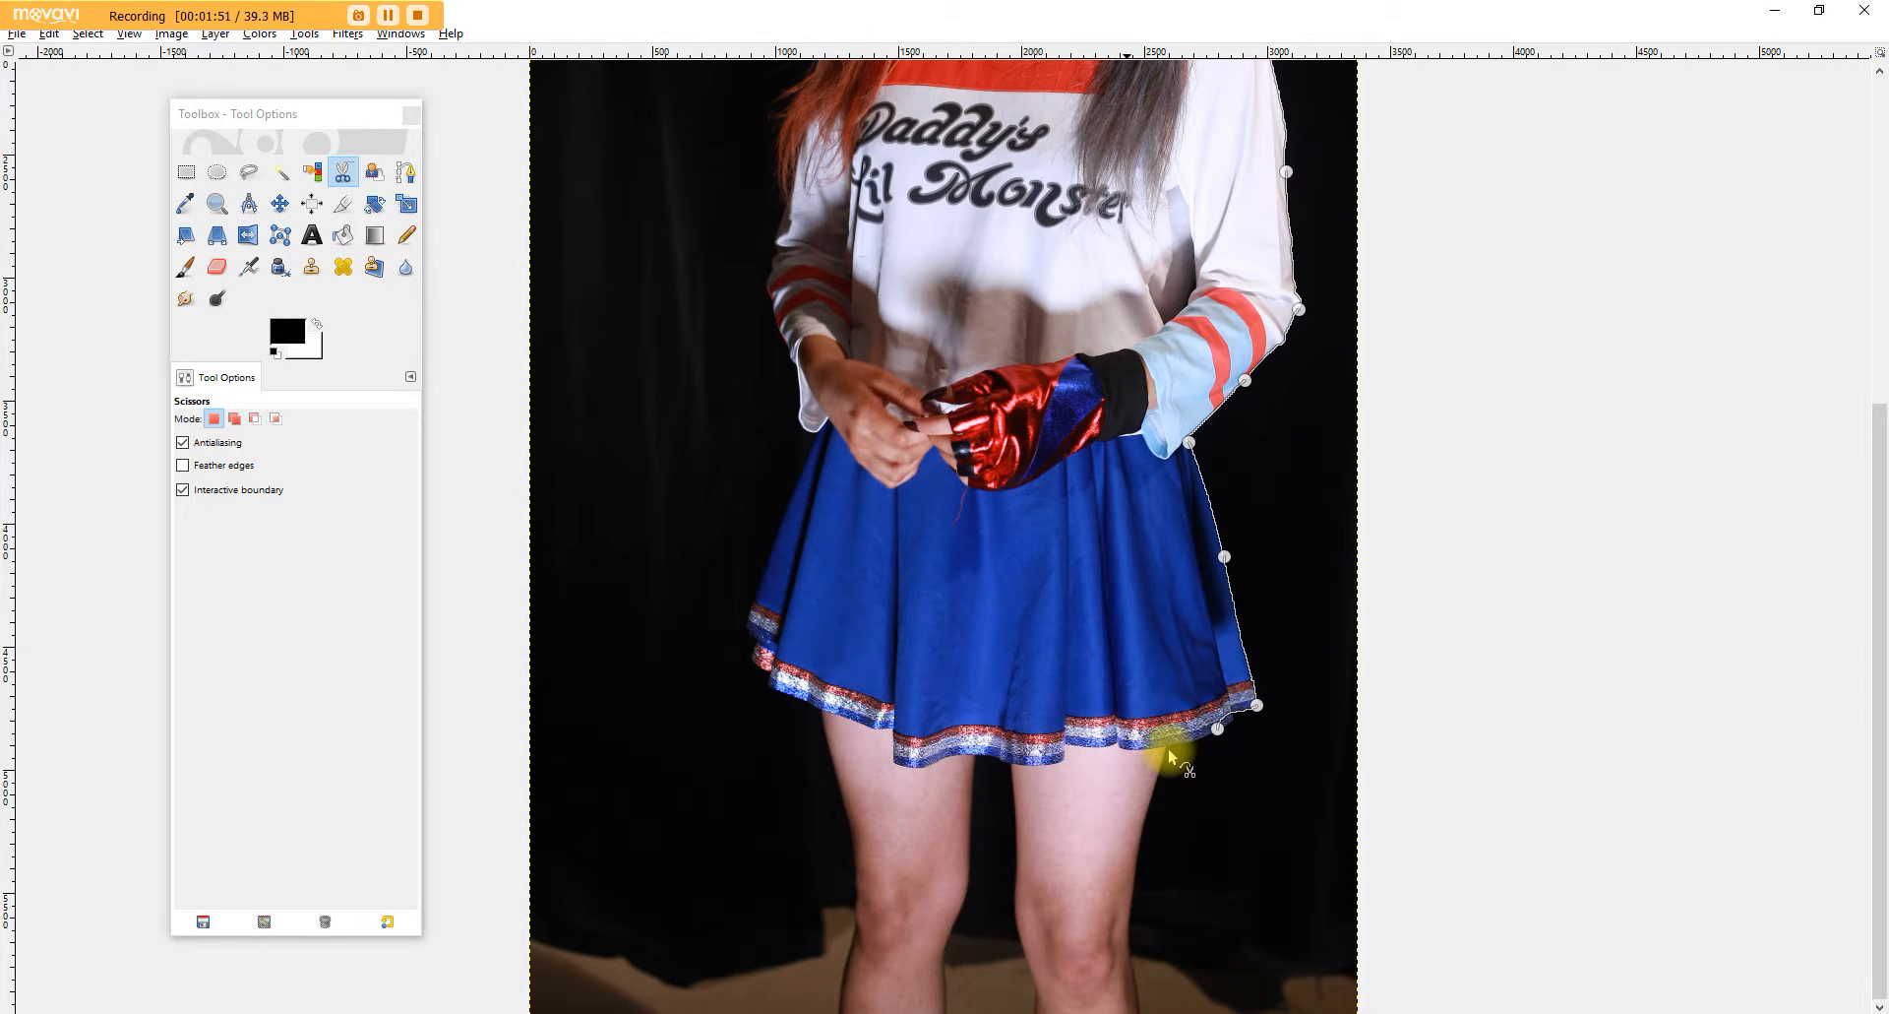
{"action": "left_click", "coordinate": [1169, 750]}
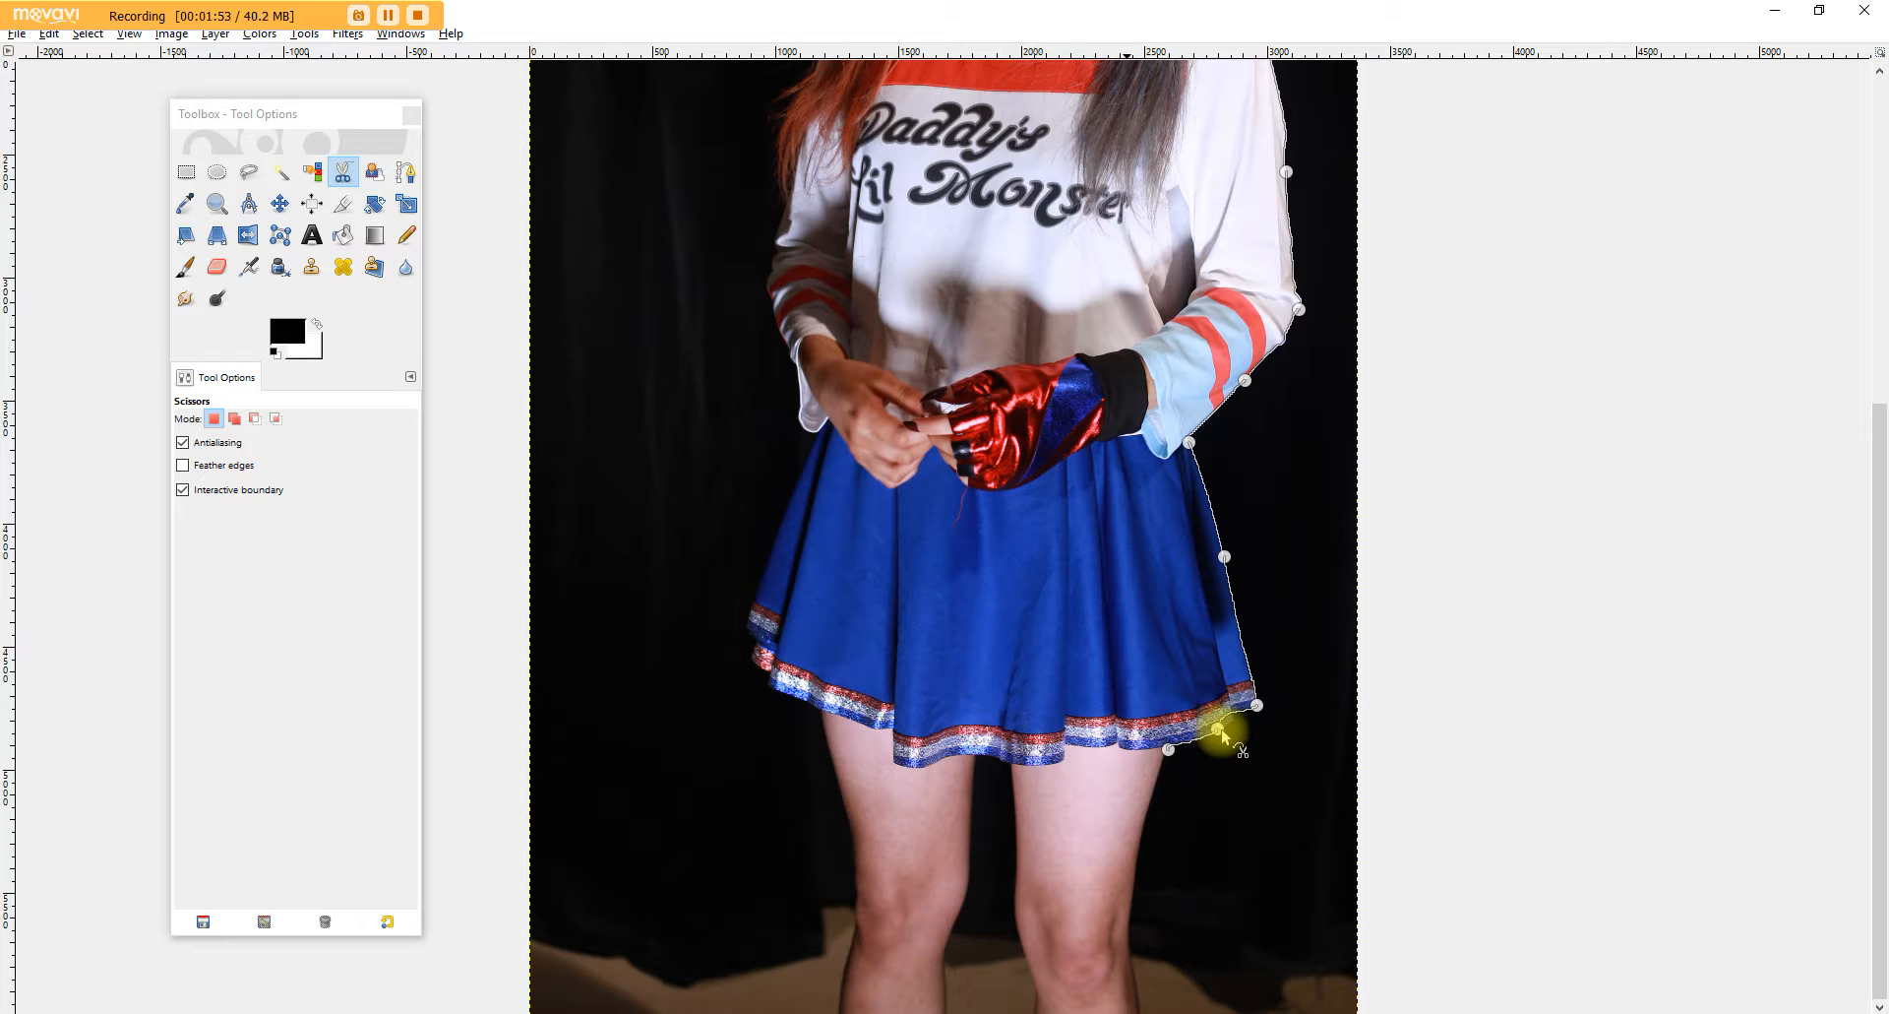
{"action": "left_click_drag", "start_coordinate": [1221, 733], "coordinate": [1237, 728]}
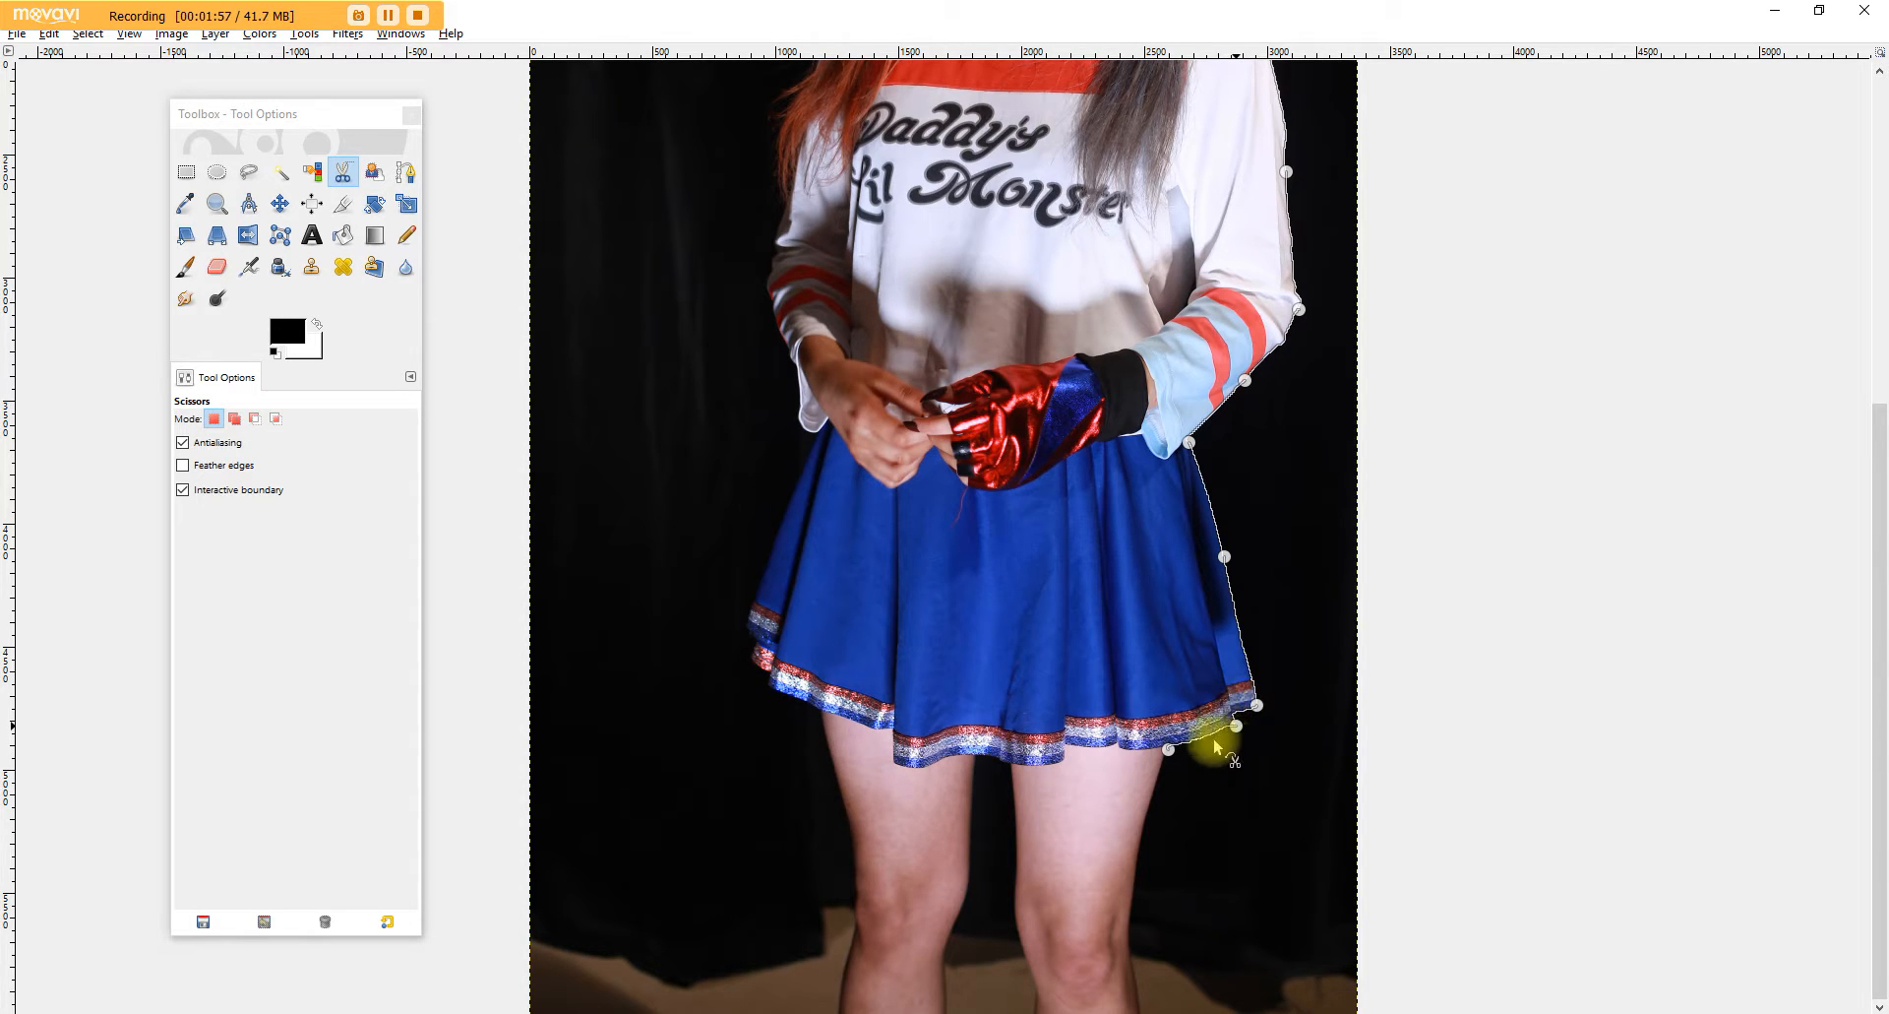
{"action": "left_click", "coordinate": [1142, 835]}
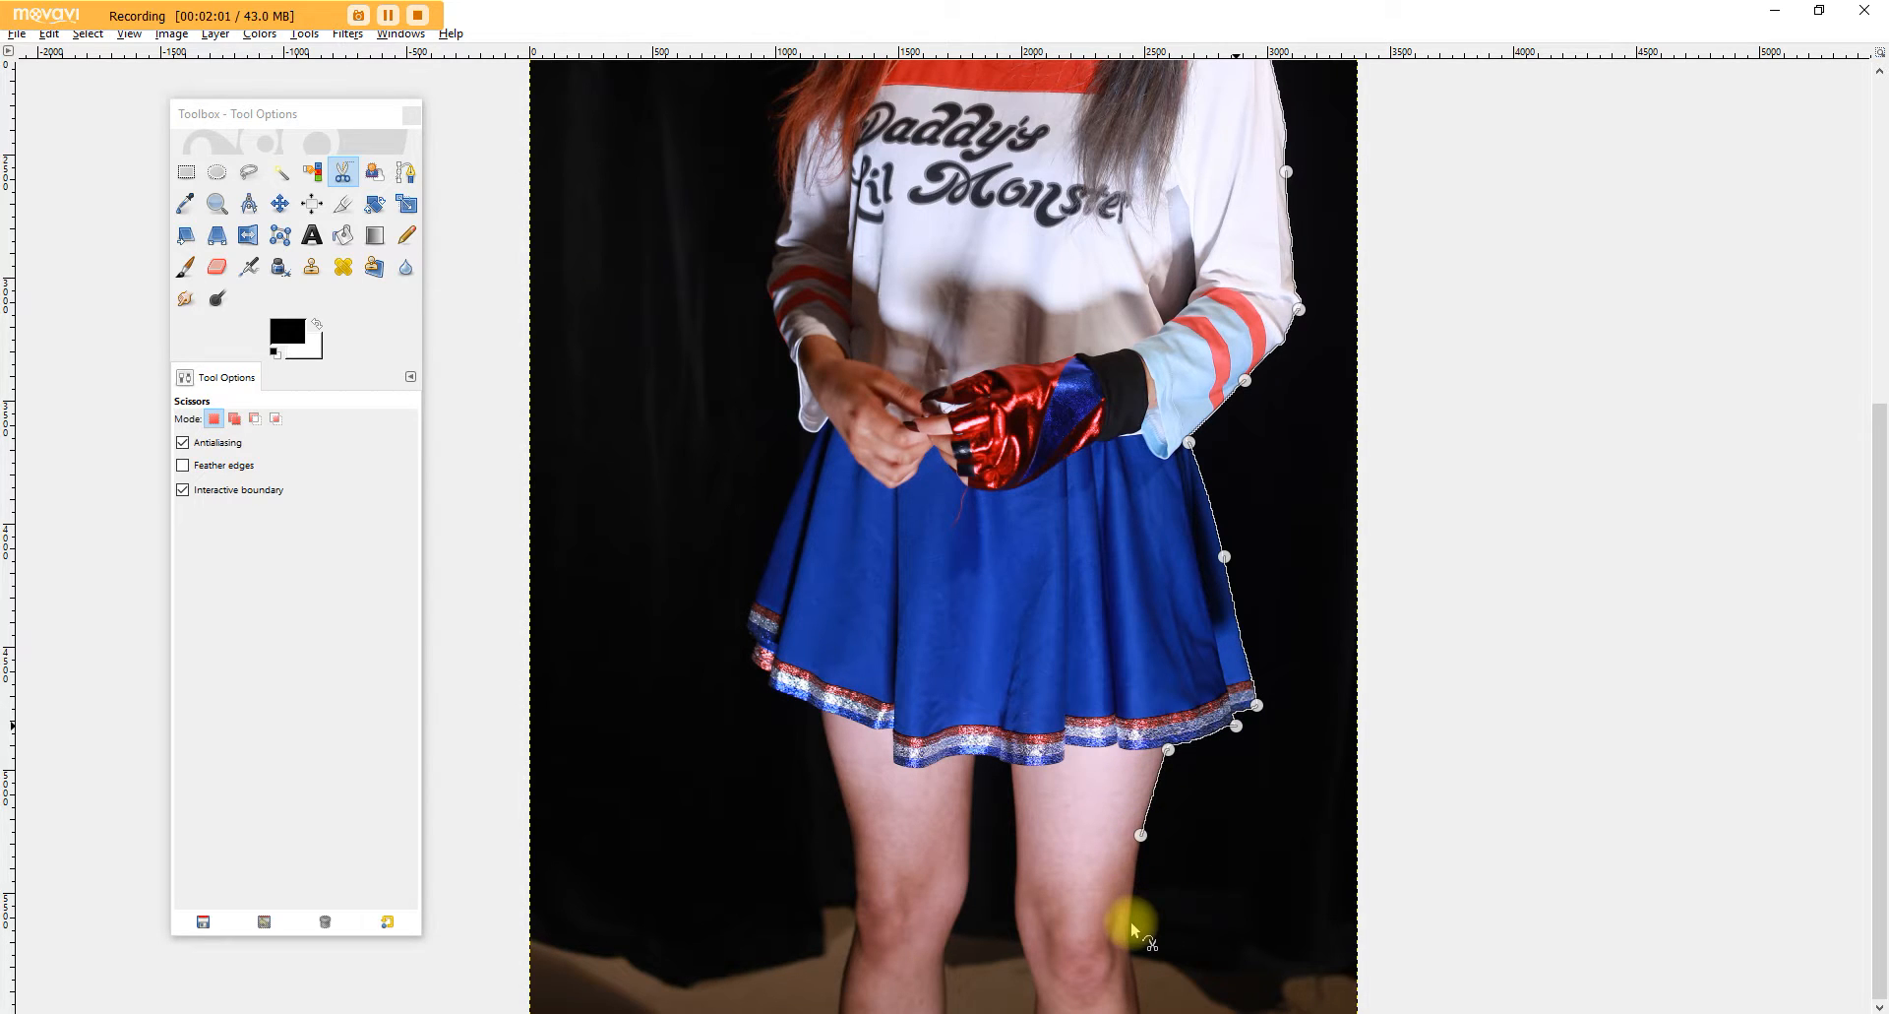
{"action": "left_click", "coordinate": [1131, 927]}
Step: Run the scissors outline around the image's right, top, left and bottom borders to the base of the left leg
{"action": "left_click", "coordinate": [1356, 199]}
{"action": "left_click_drag", "start_coordinate": [1876, 494], "coordinate": [1877, 168]}
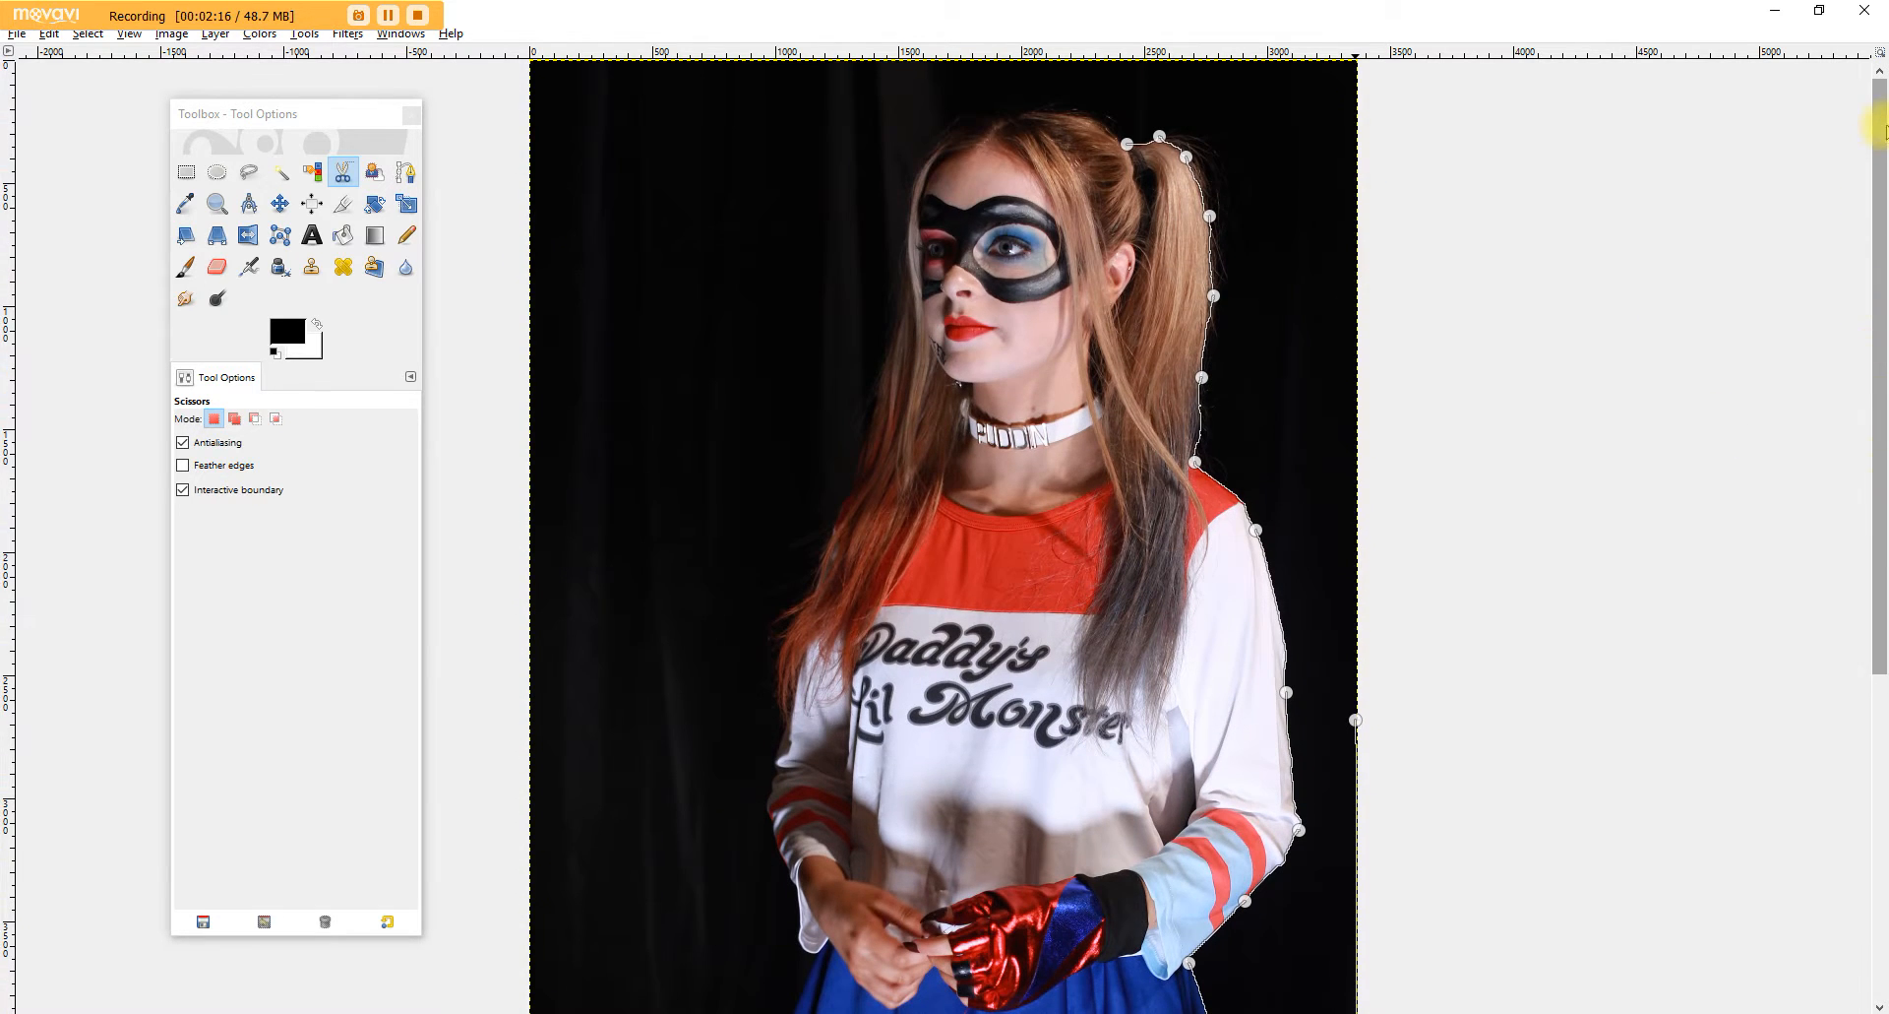
{"action": "left_click", "coordinate": [1356, 61]}
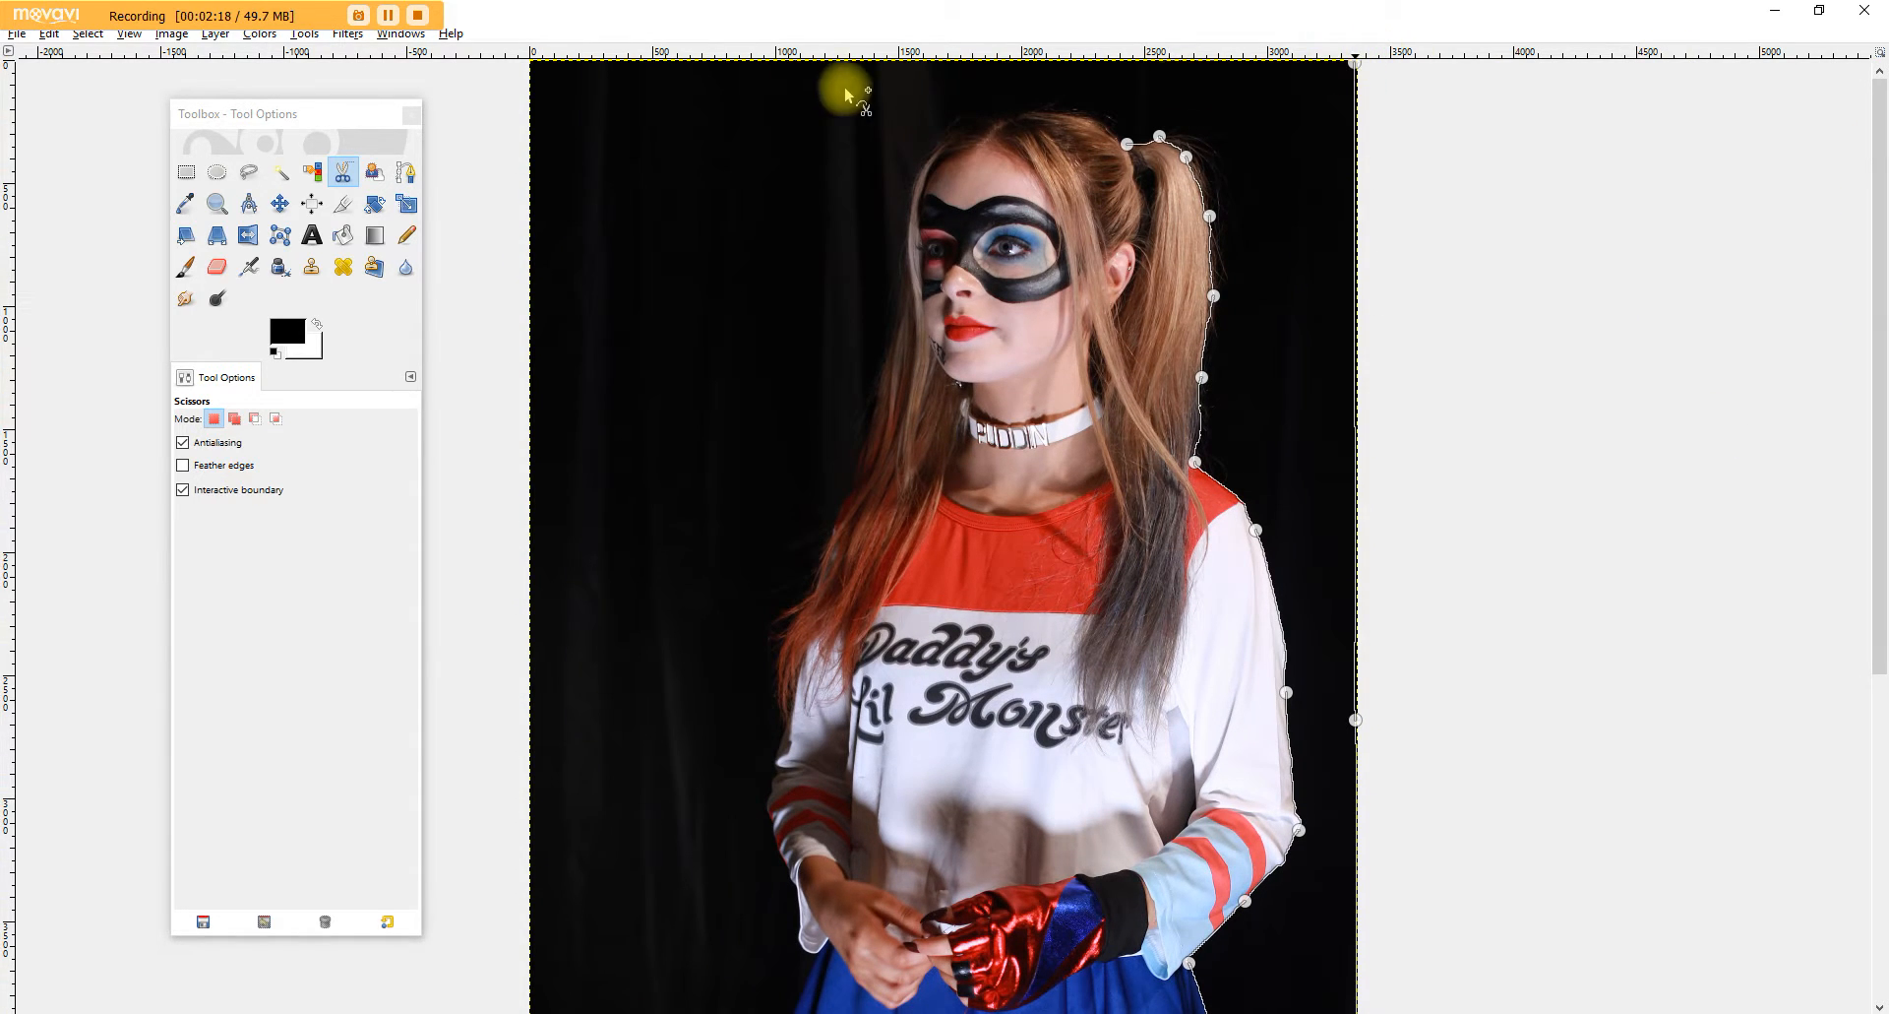
{"action": "left_click", "coordinate": [531, 65]}
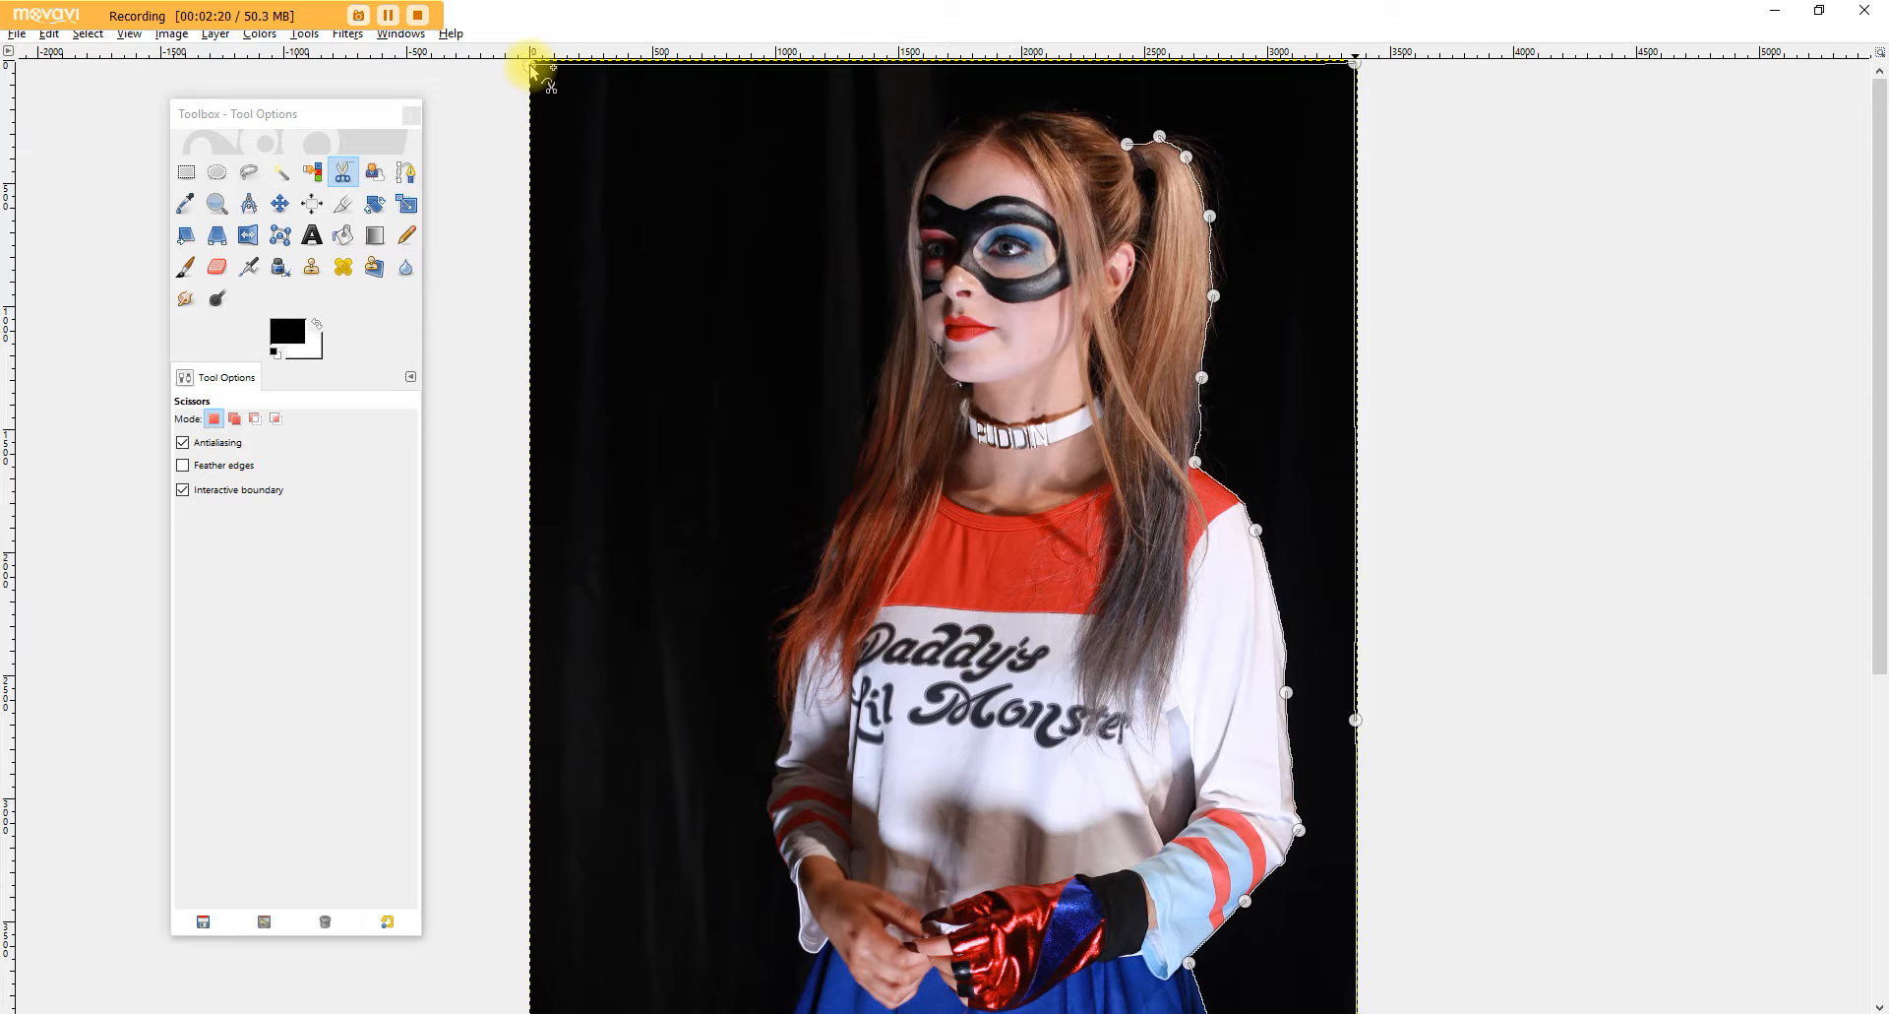
{"action": "left_click", "coordinate": [532, 756]}
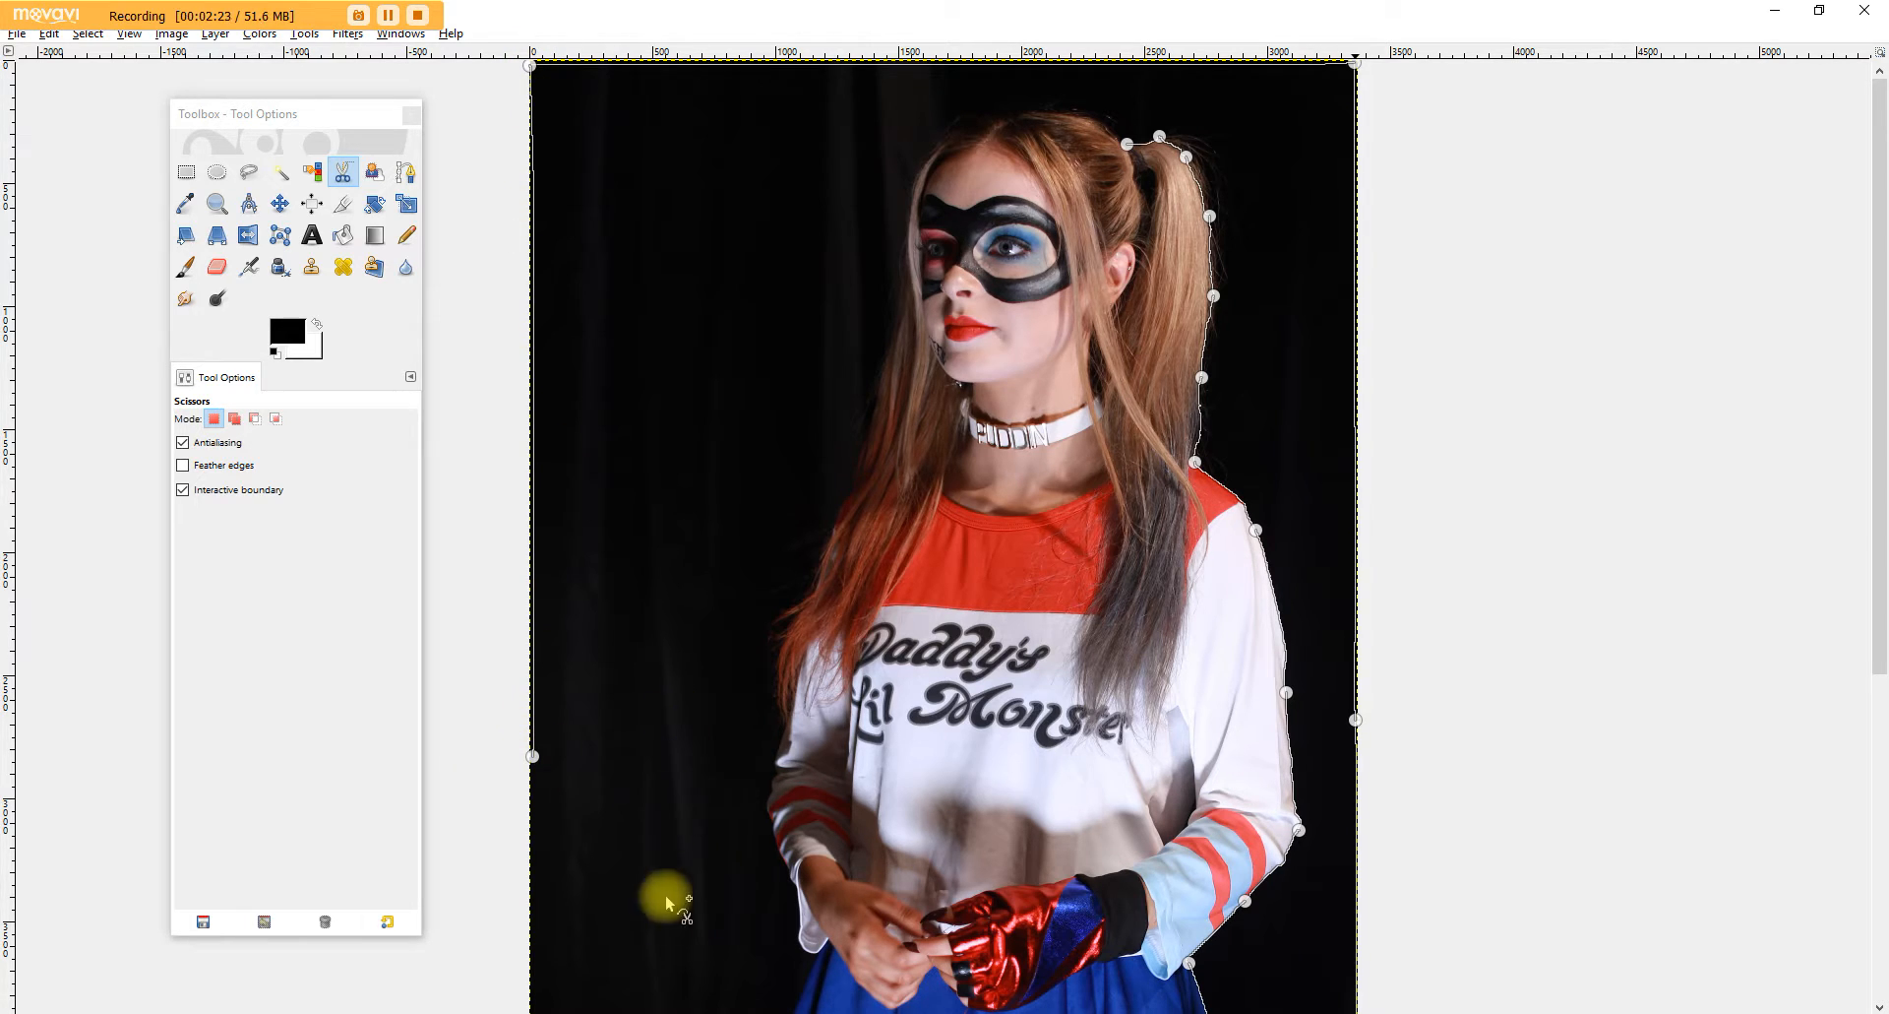
{"action": "left_click_drag", "start_coordinate": [1881, 387], "coordinate": [1876, 765]}
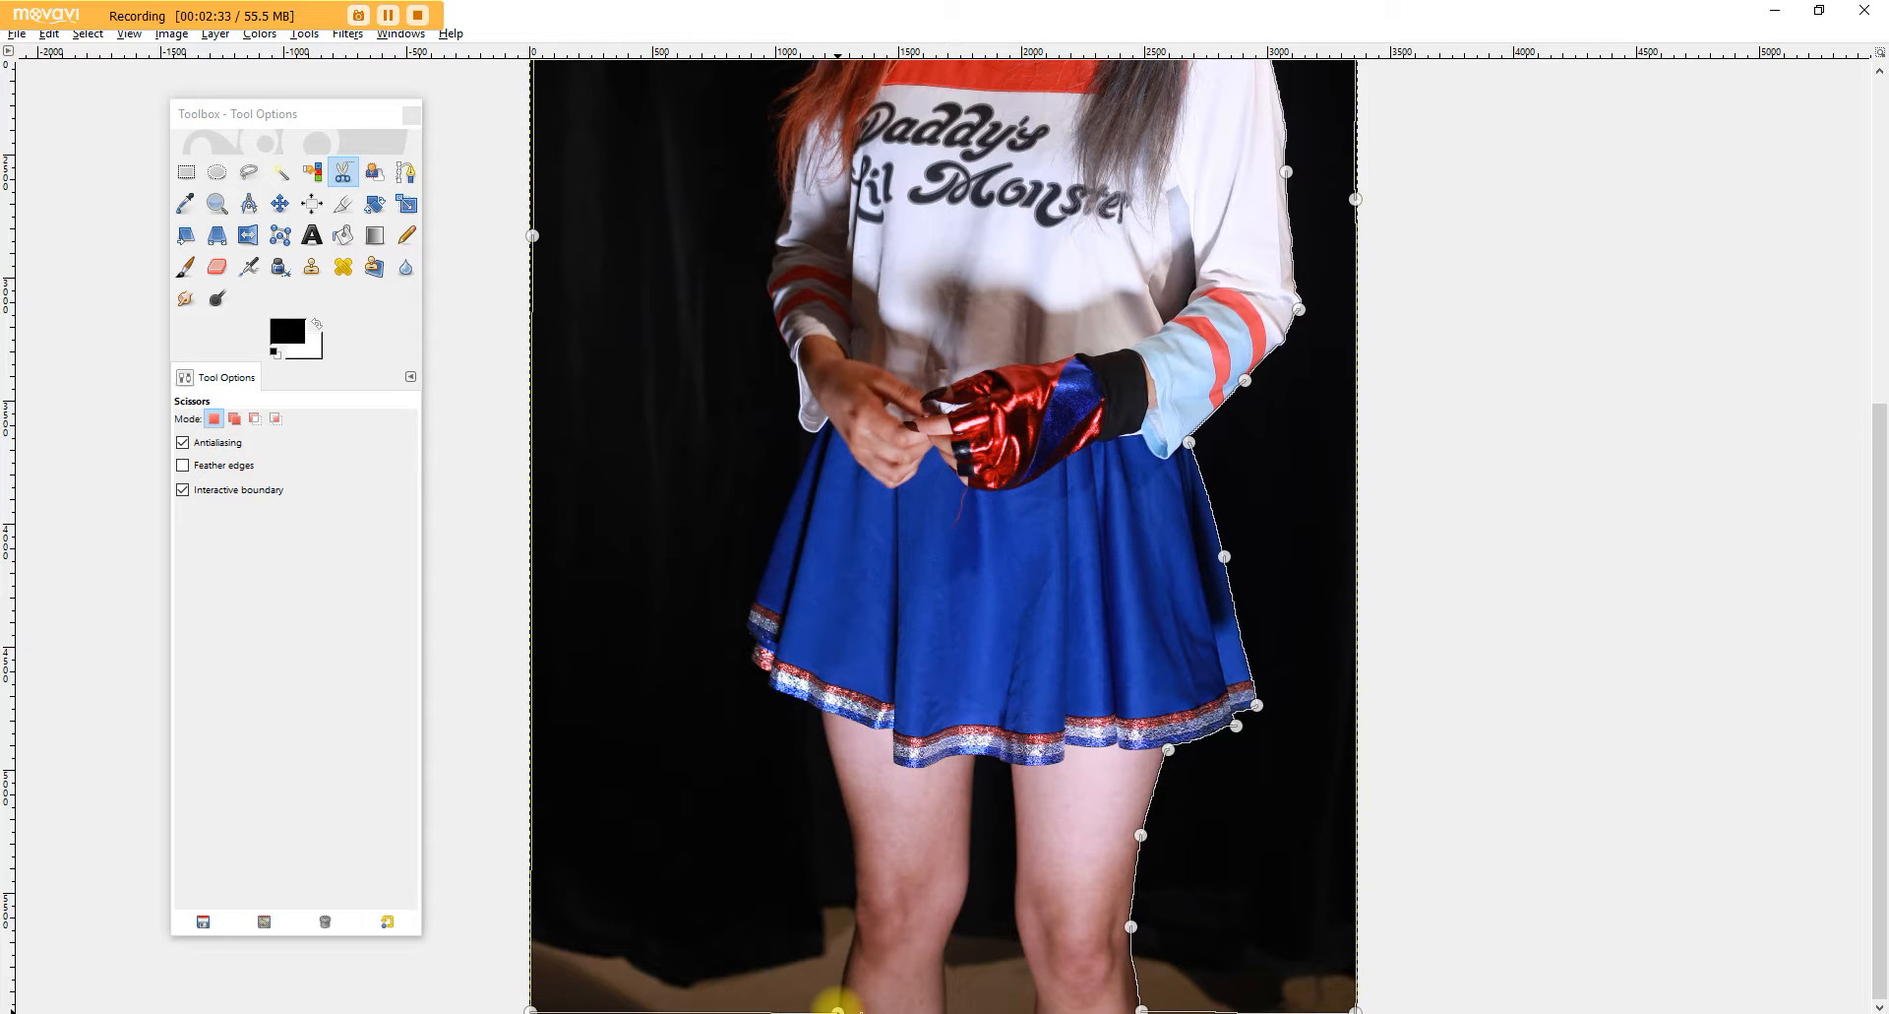
Step: Trace up the outside of the left leg and around the skirt's left hem corner, adding and moving anchors to fit the edge
{"action": "left_click", "coordinate": [856, 901]}
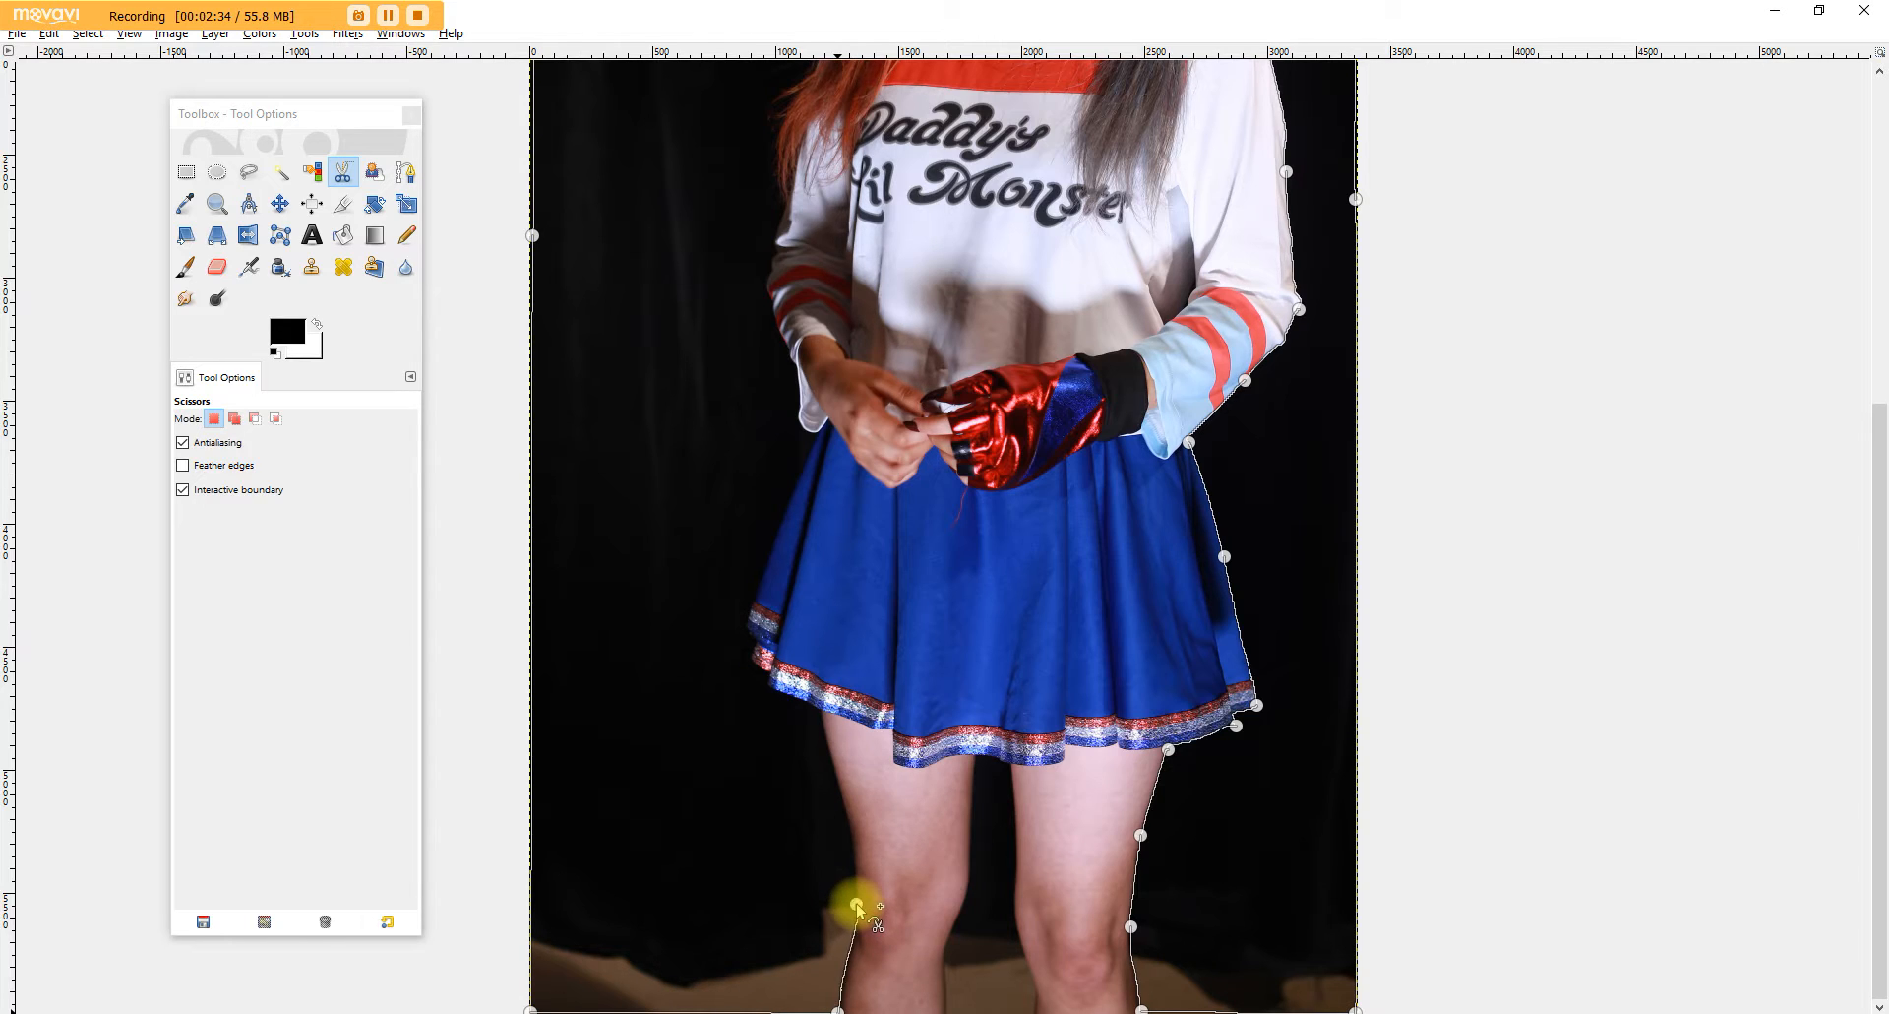
{"action": "left_click", "coordinate": [824, 735]}
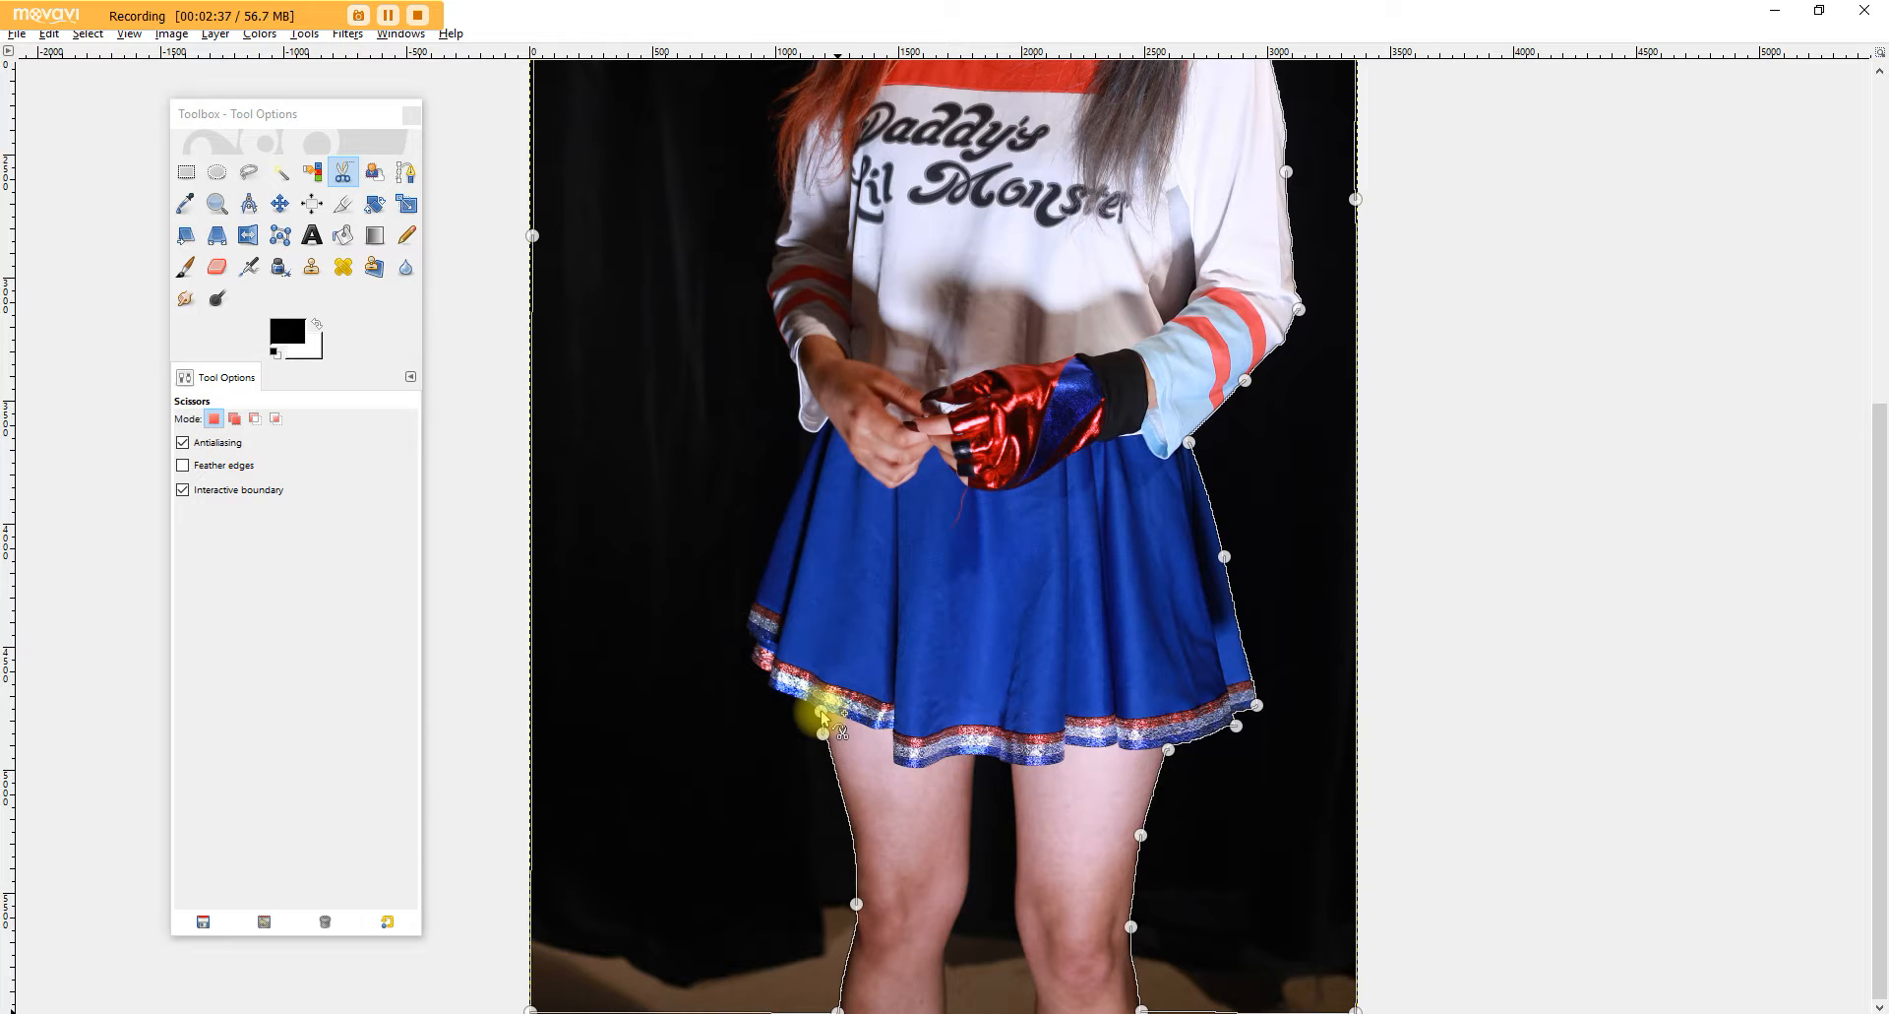
{"action": "left_click", "coordinate": [820, 711]}
{"action": "left_click", "coordinate": [765, 670]}
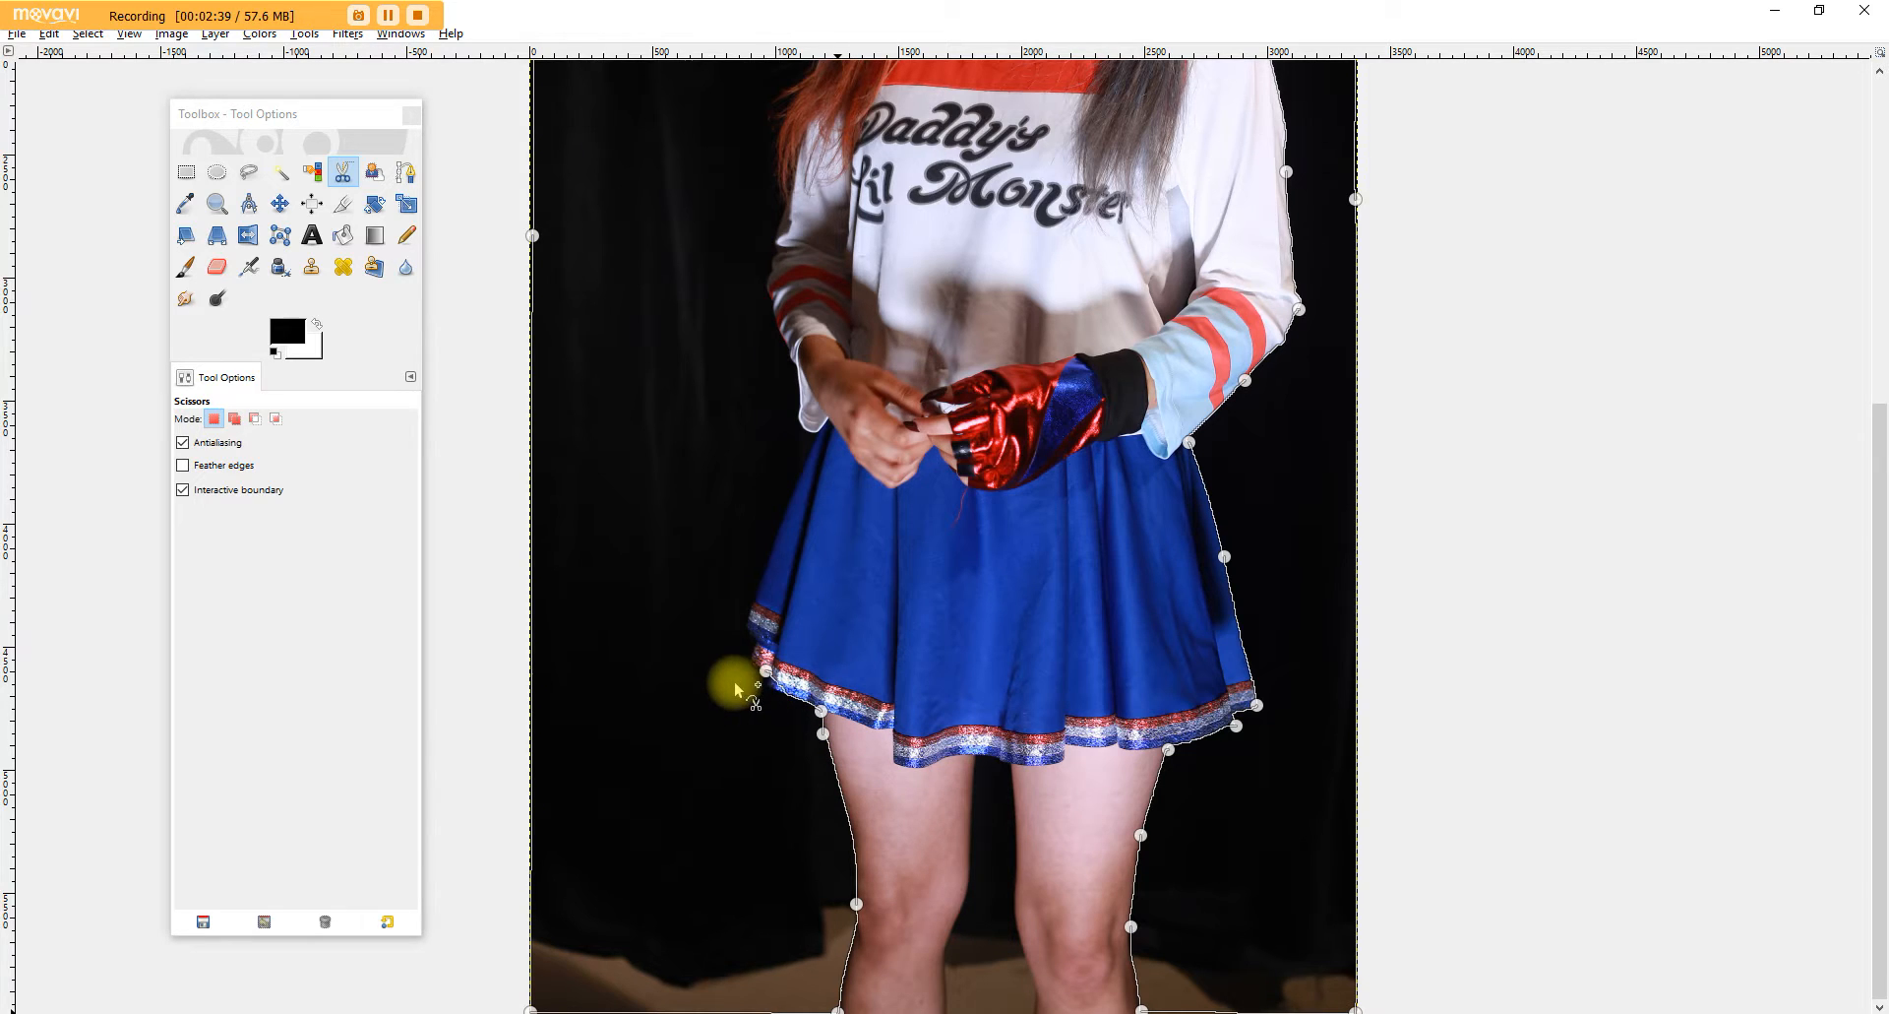
{"action": "left_click", "coordinate": [743, 626]}
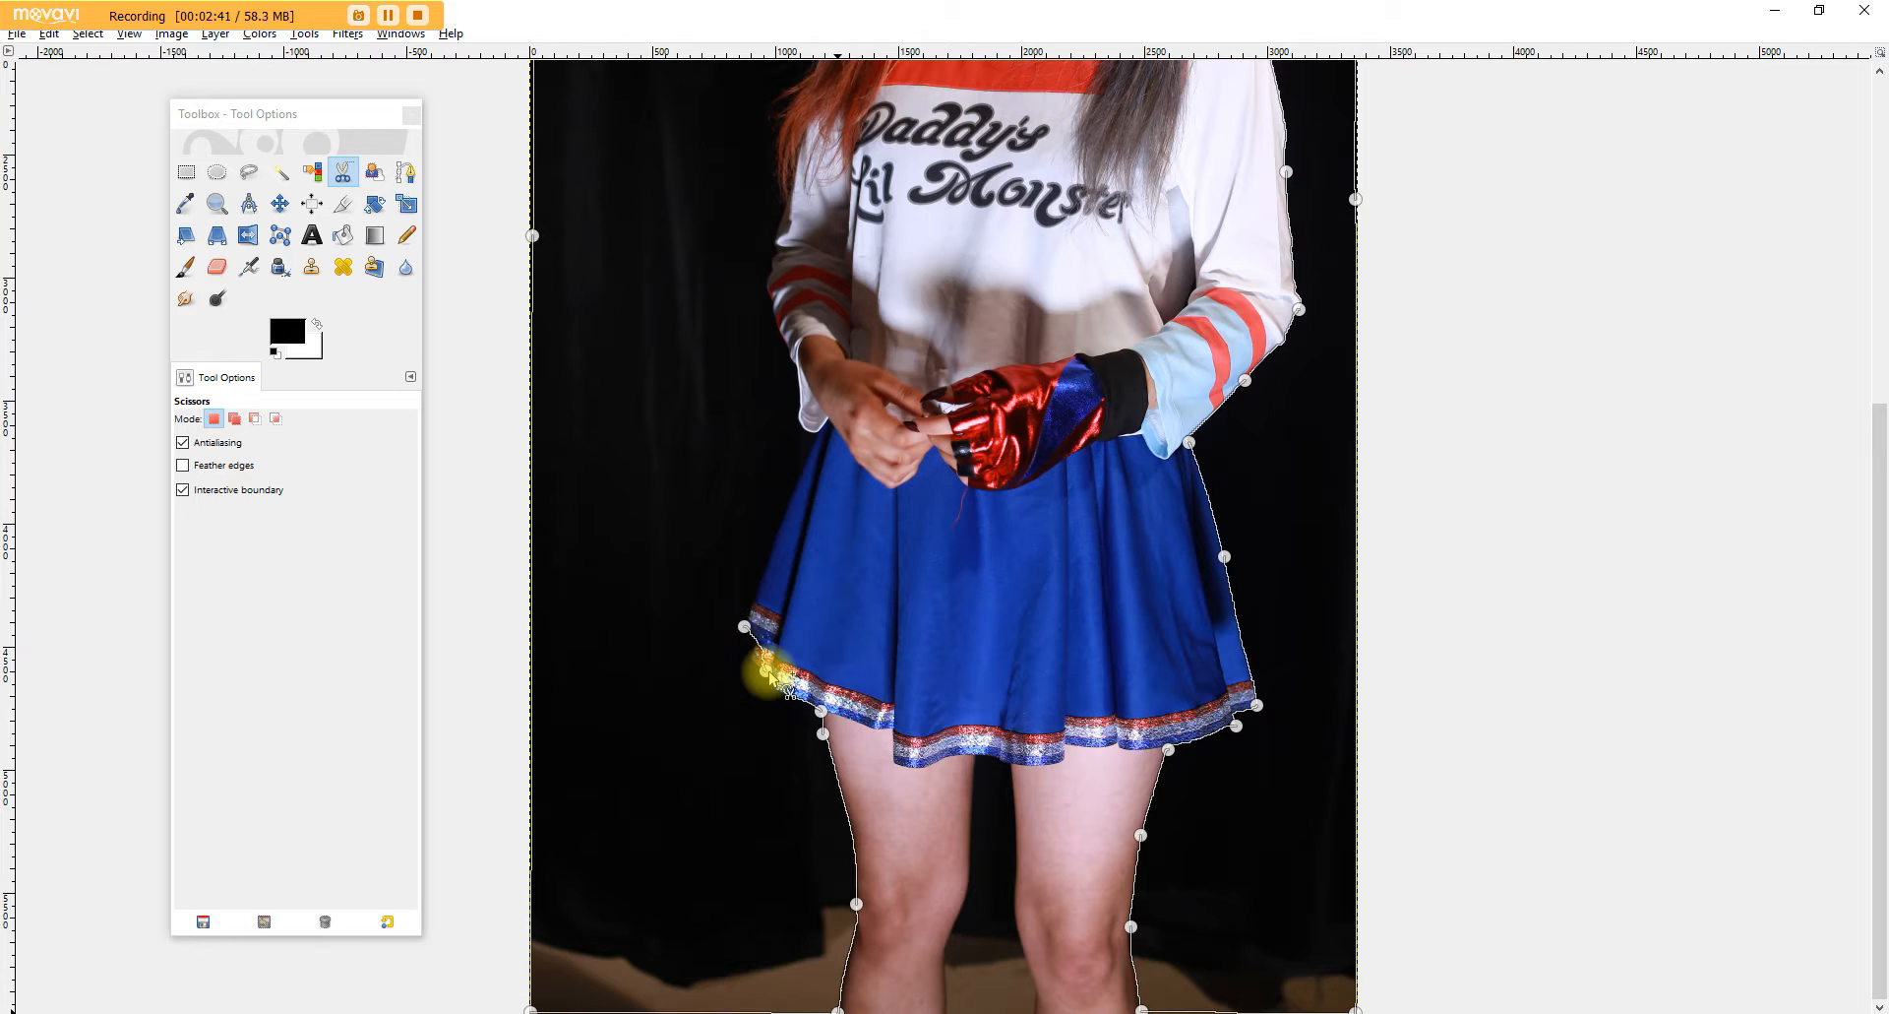
{"action": "left_click_drag", "start_coordinate": [770, 676], "coordinate": [774, 695]}
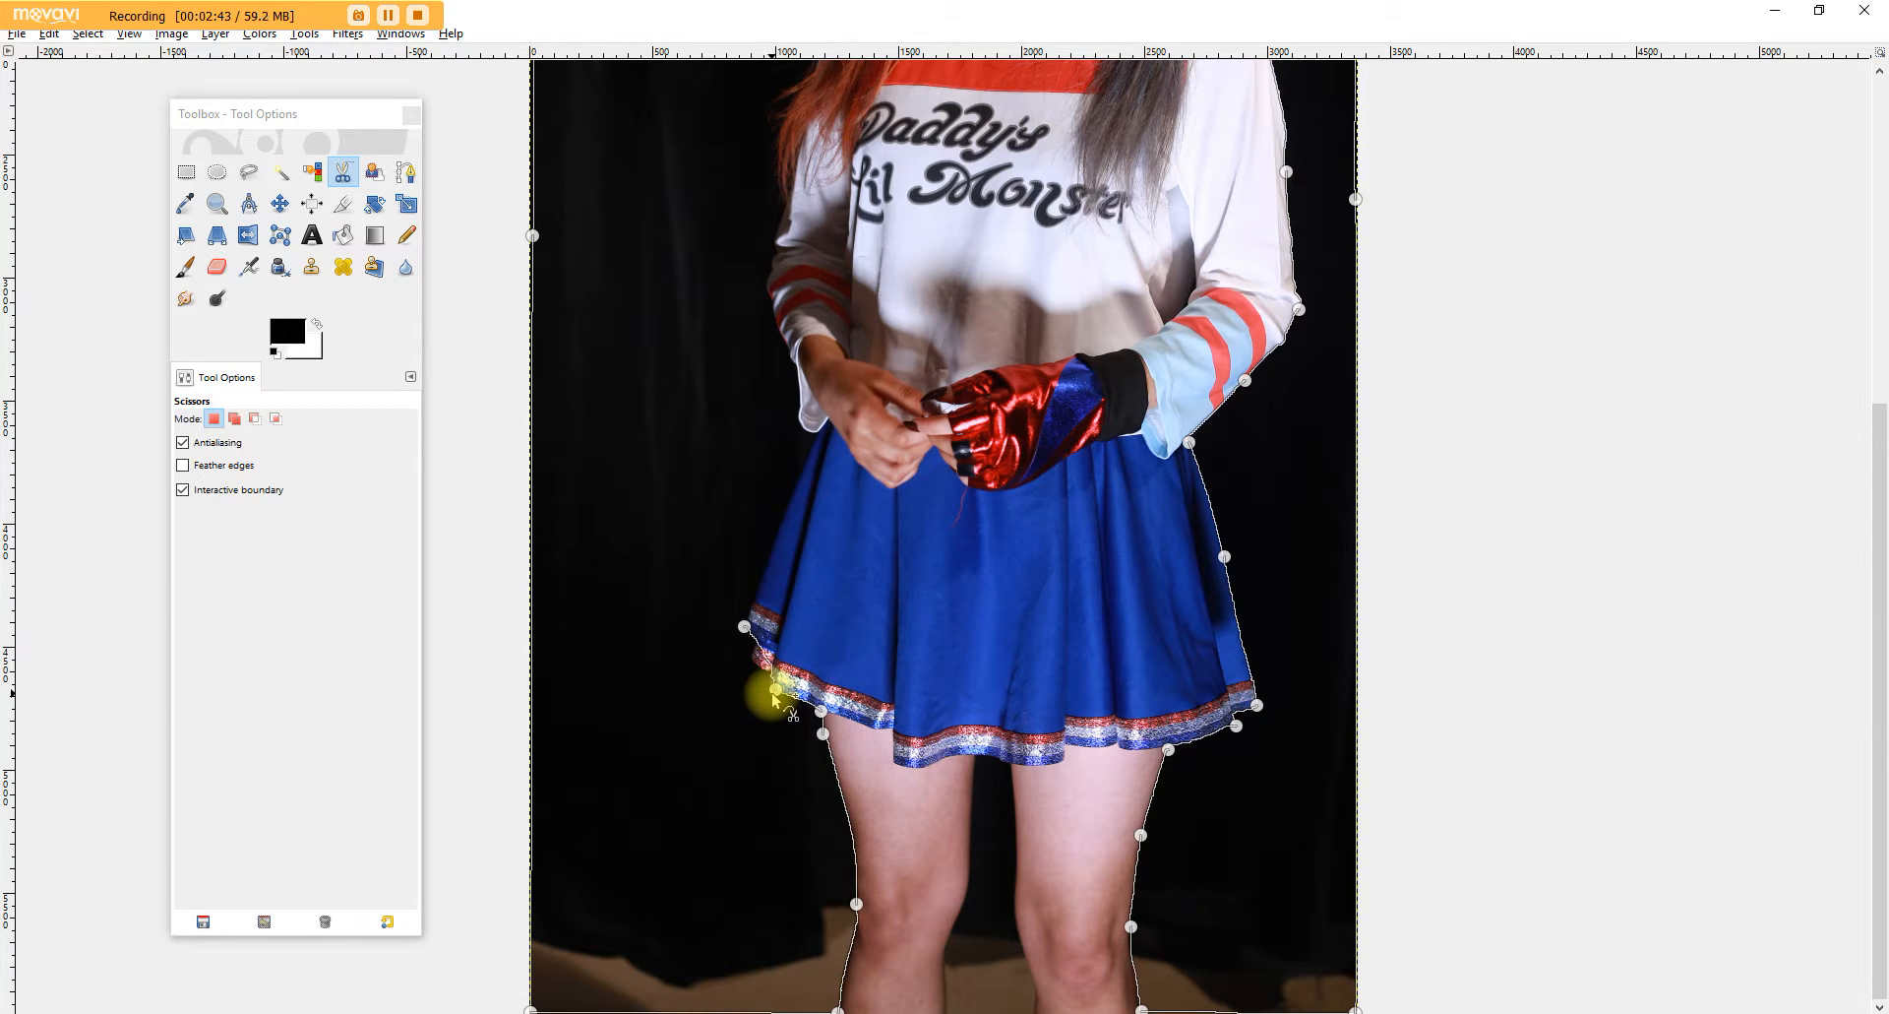
{"action": "left_click", "coordinate": [752, 659]}
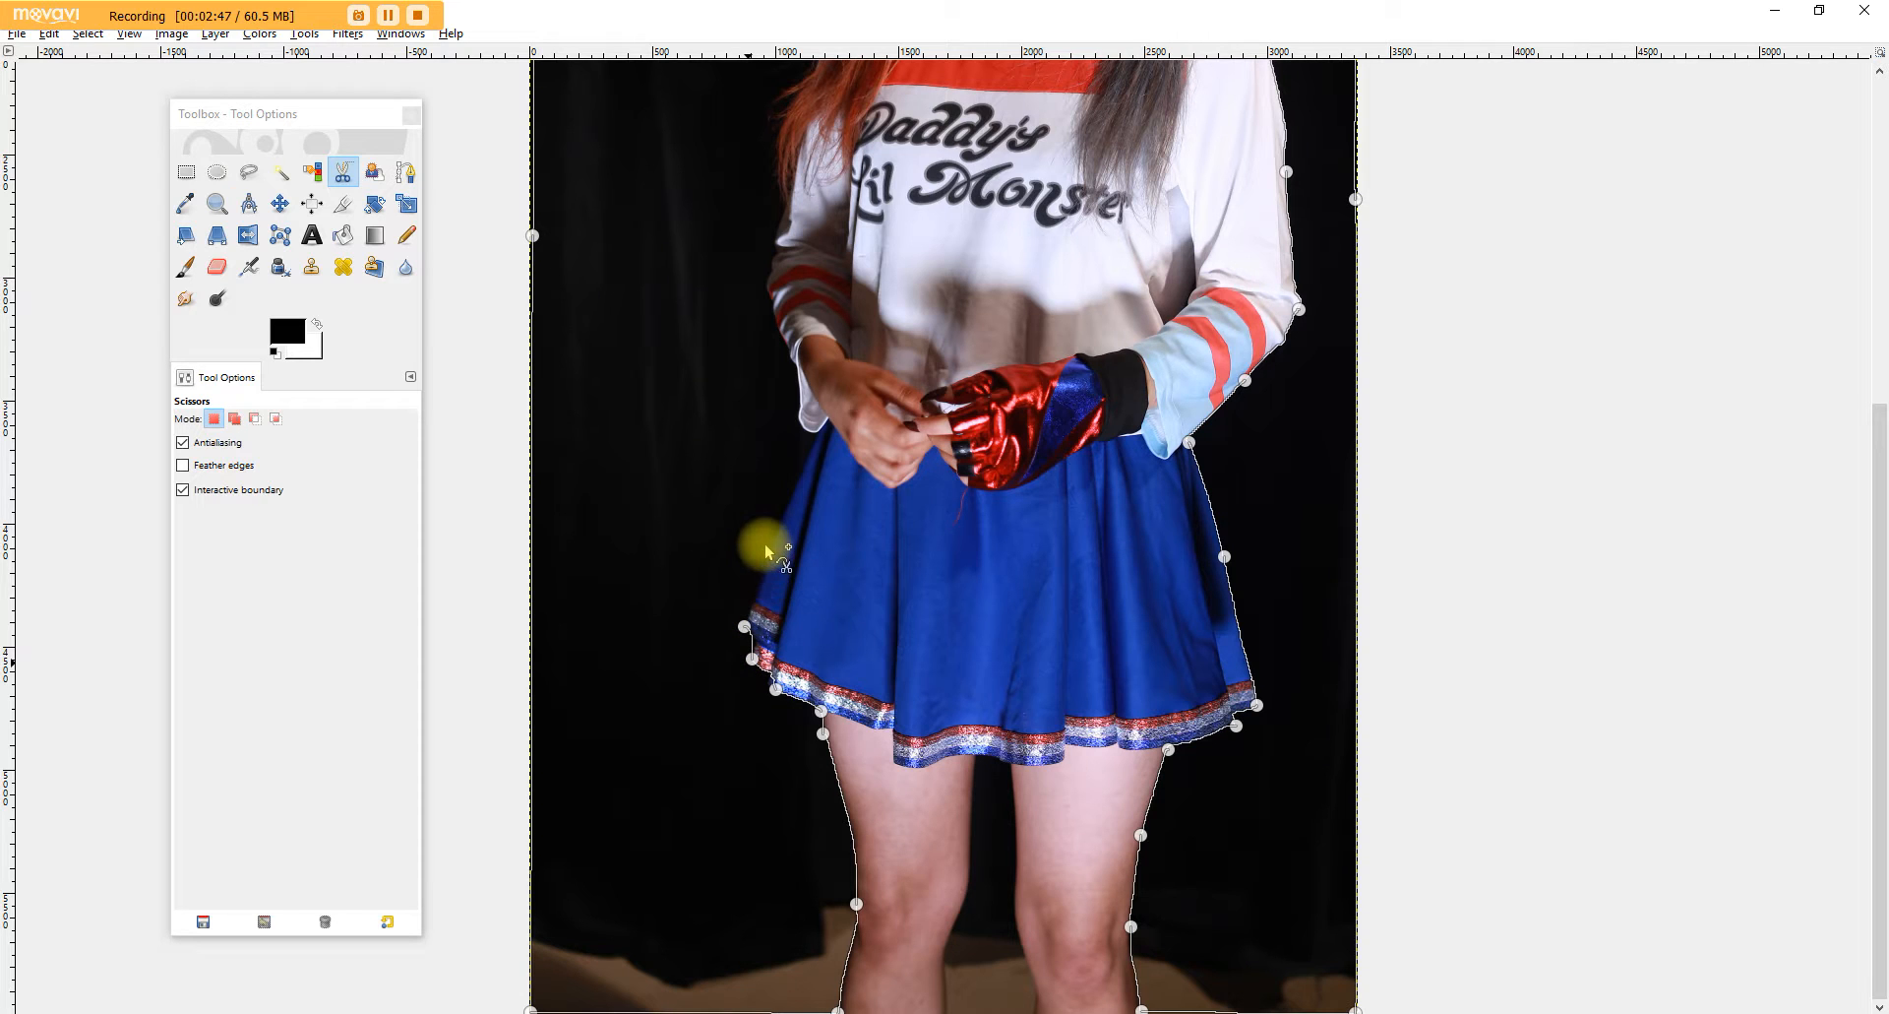
{"action": "left_click", "coordinate": [844, 810]}
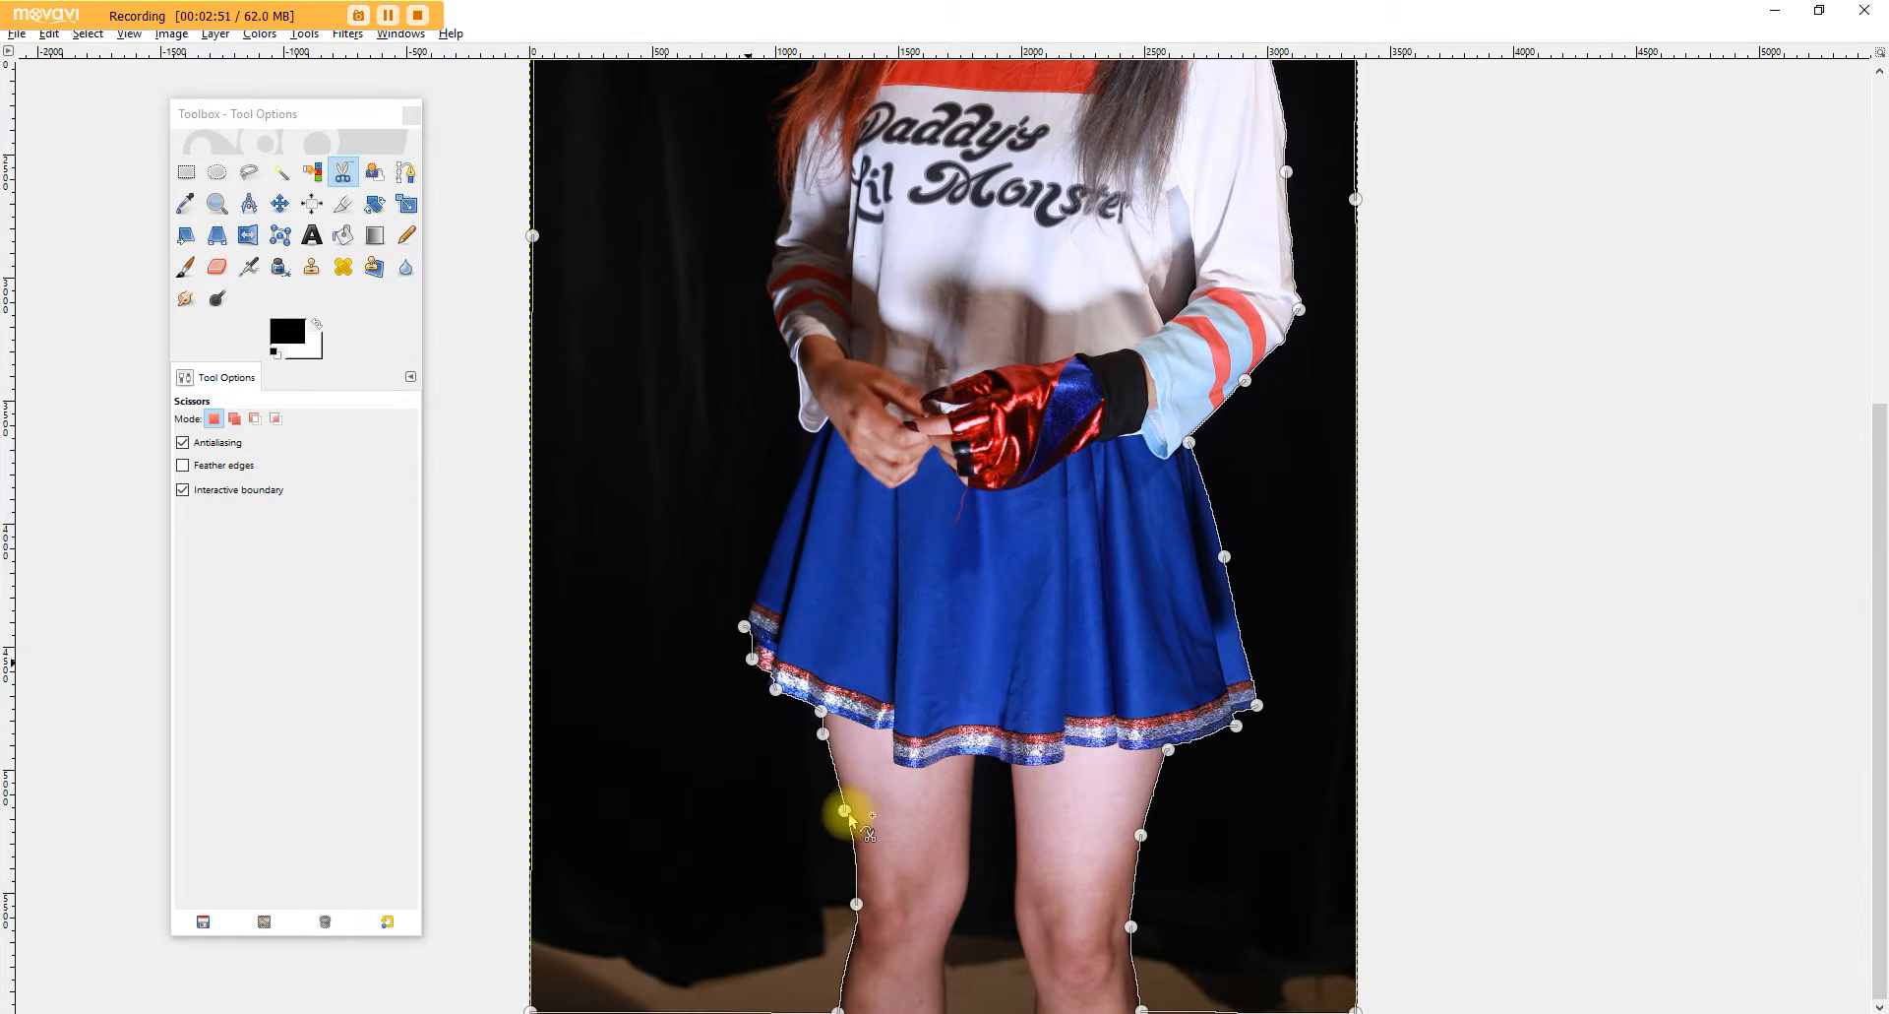
Step: Trace the skirt's left edge up to the waist and nudge the anchor at the hem corner outward
{"action": "left_click", "coordinate": [780, 532]}
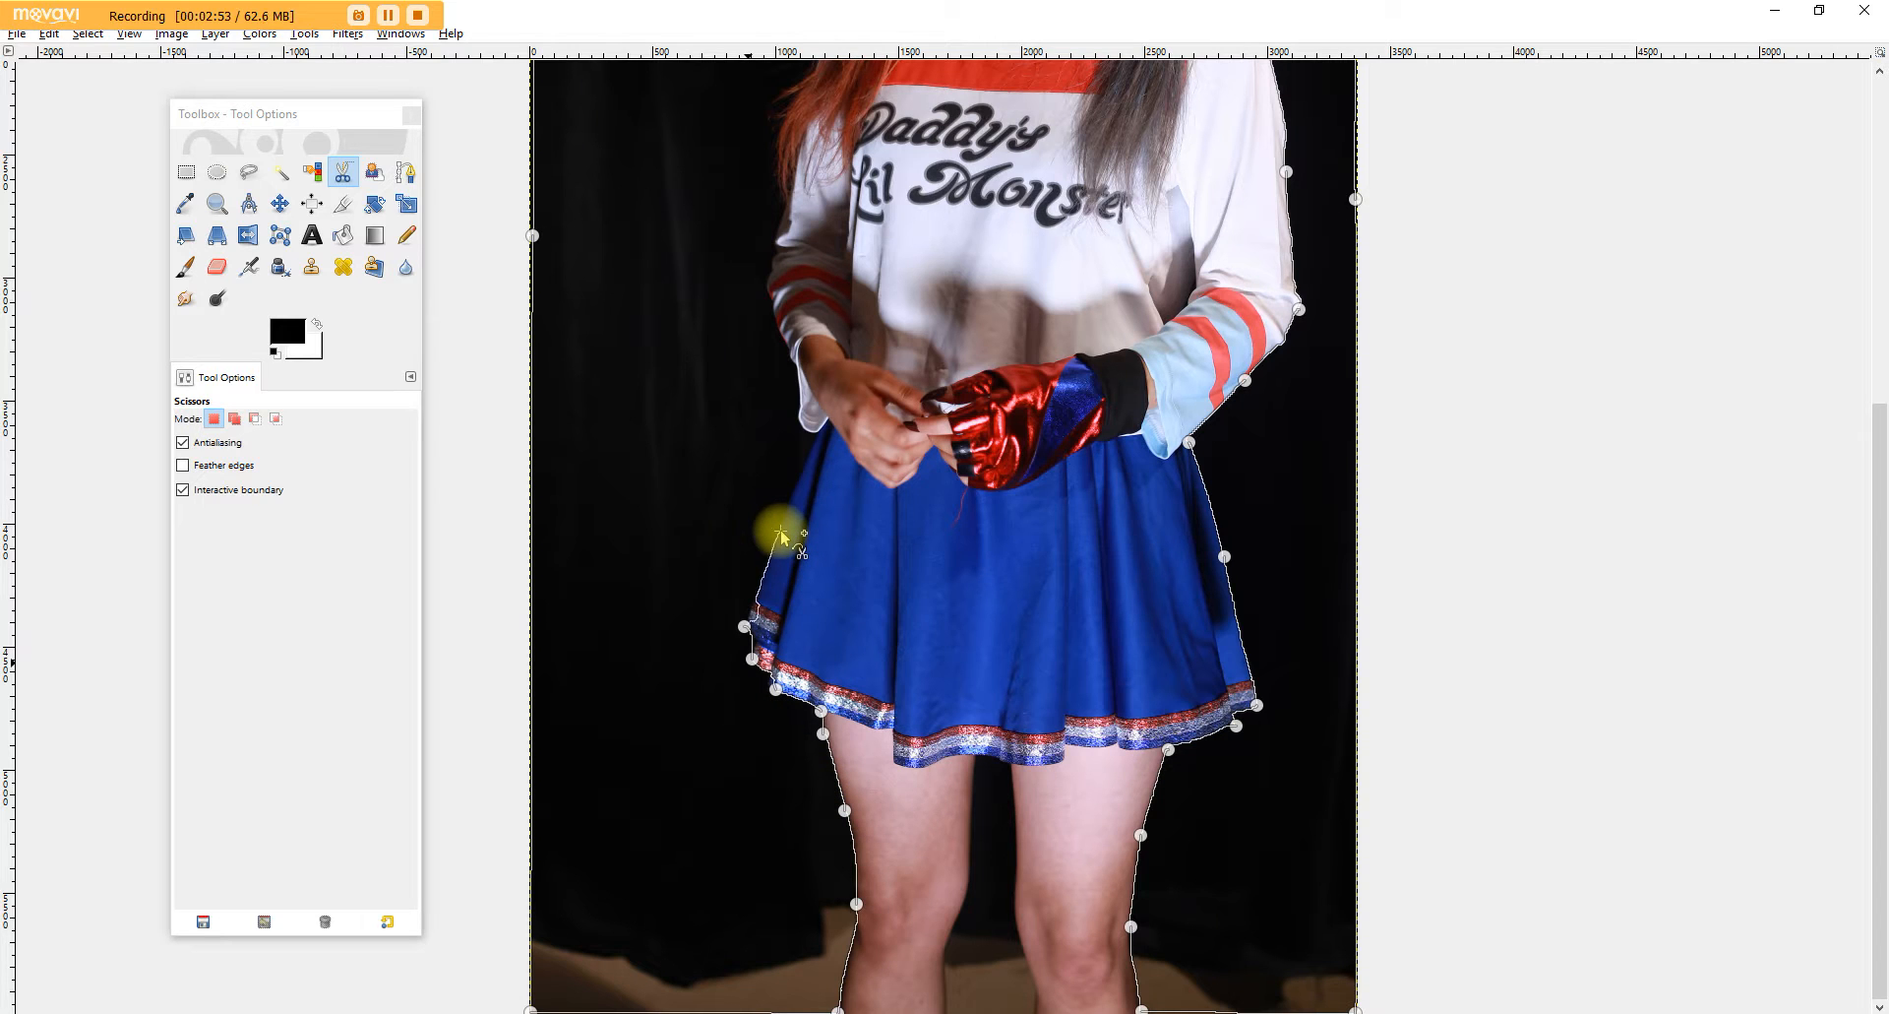
{"action": "left_click_drag", "start_coordinate": [745, 624], "coordinate": [742, 621]}
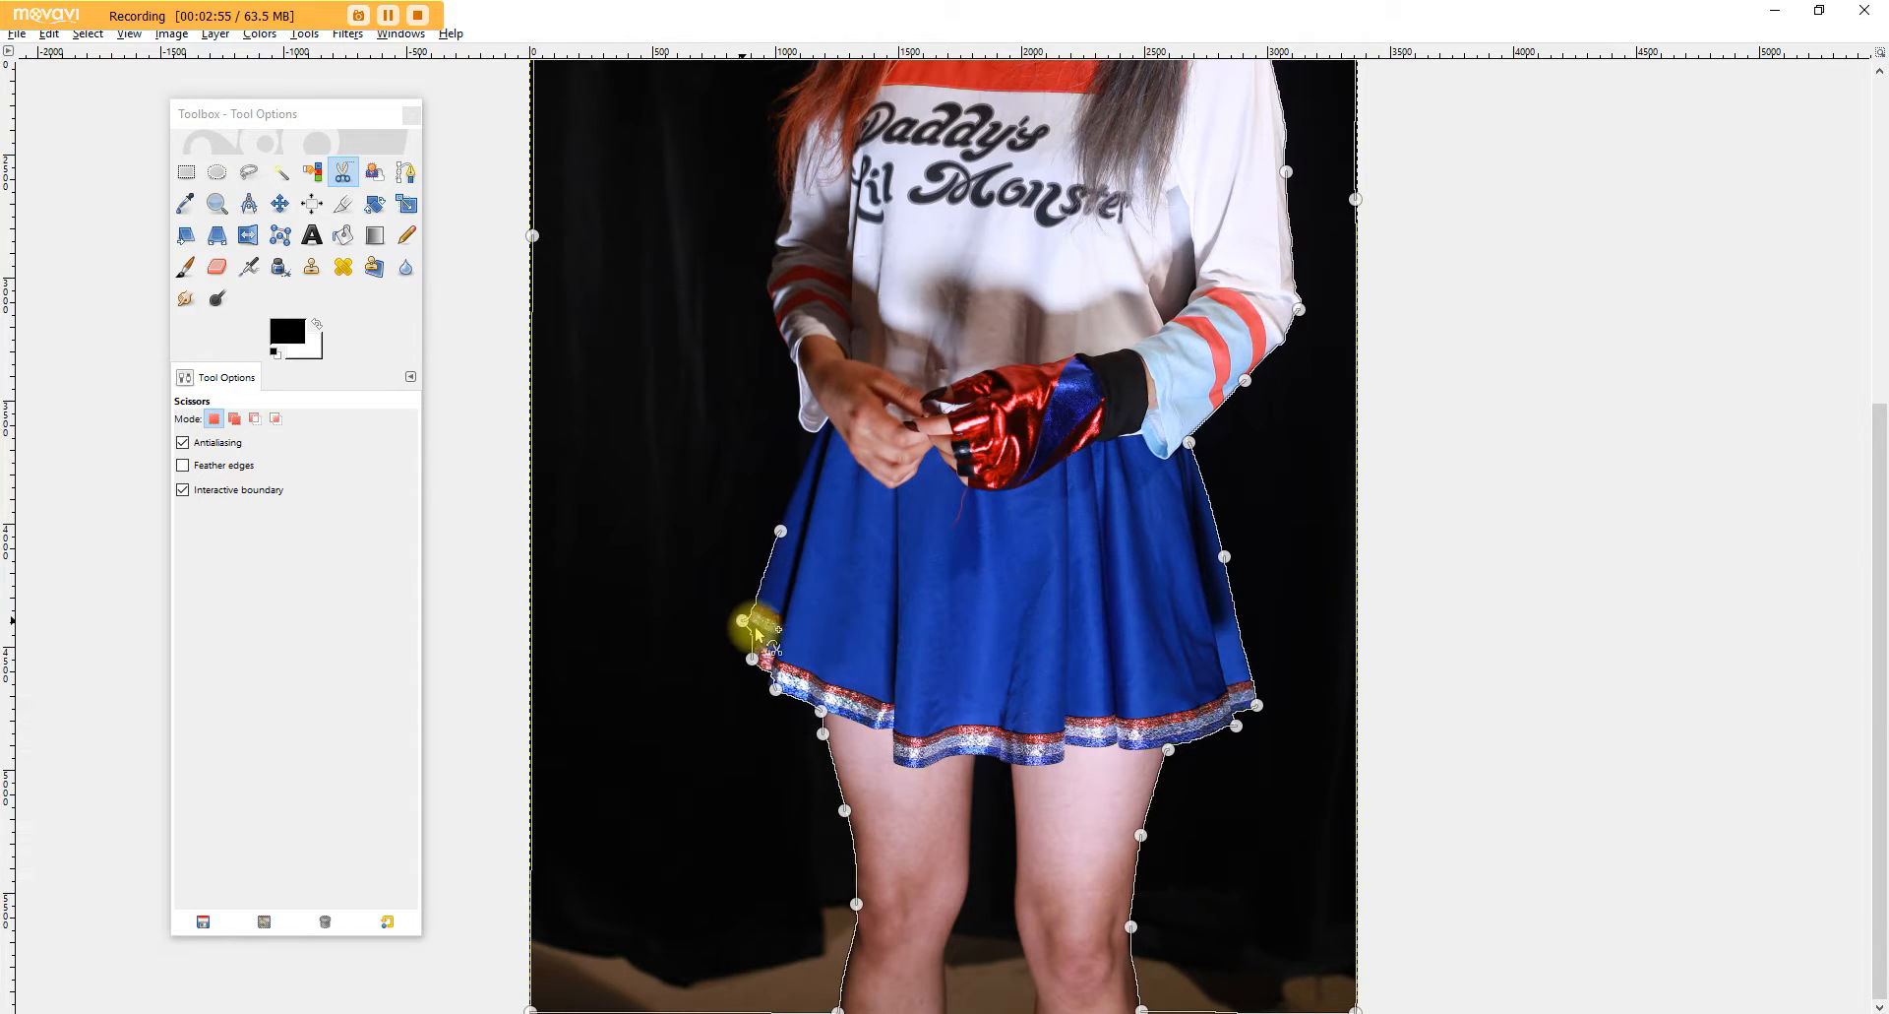
{"action": "left_click", "coordinate": [812, 442]}
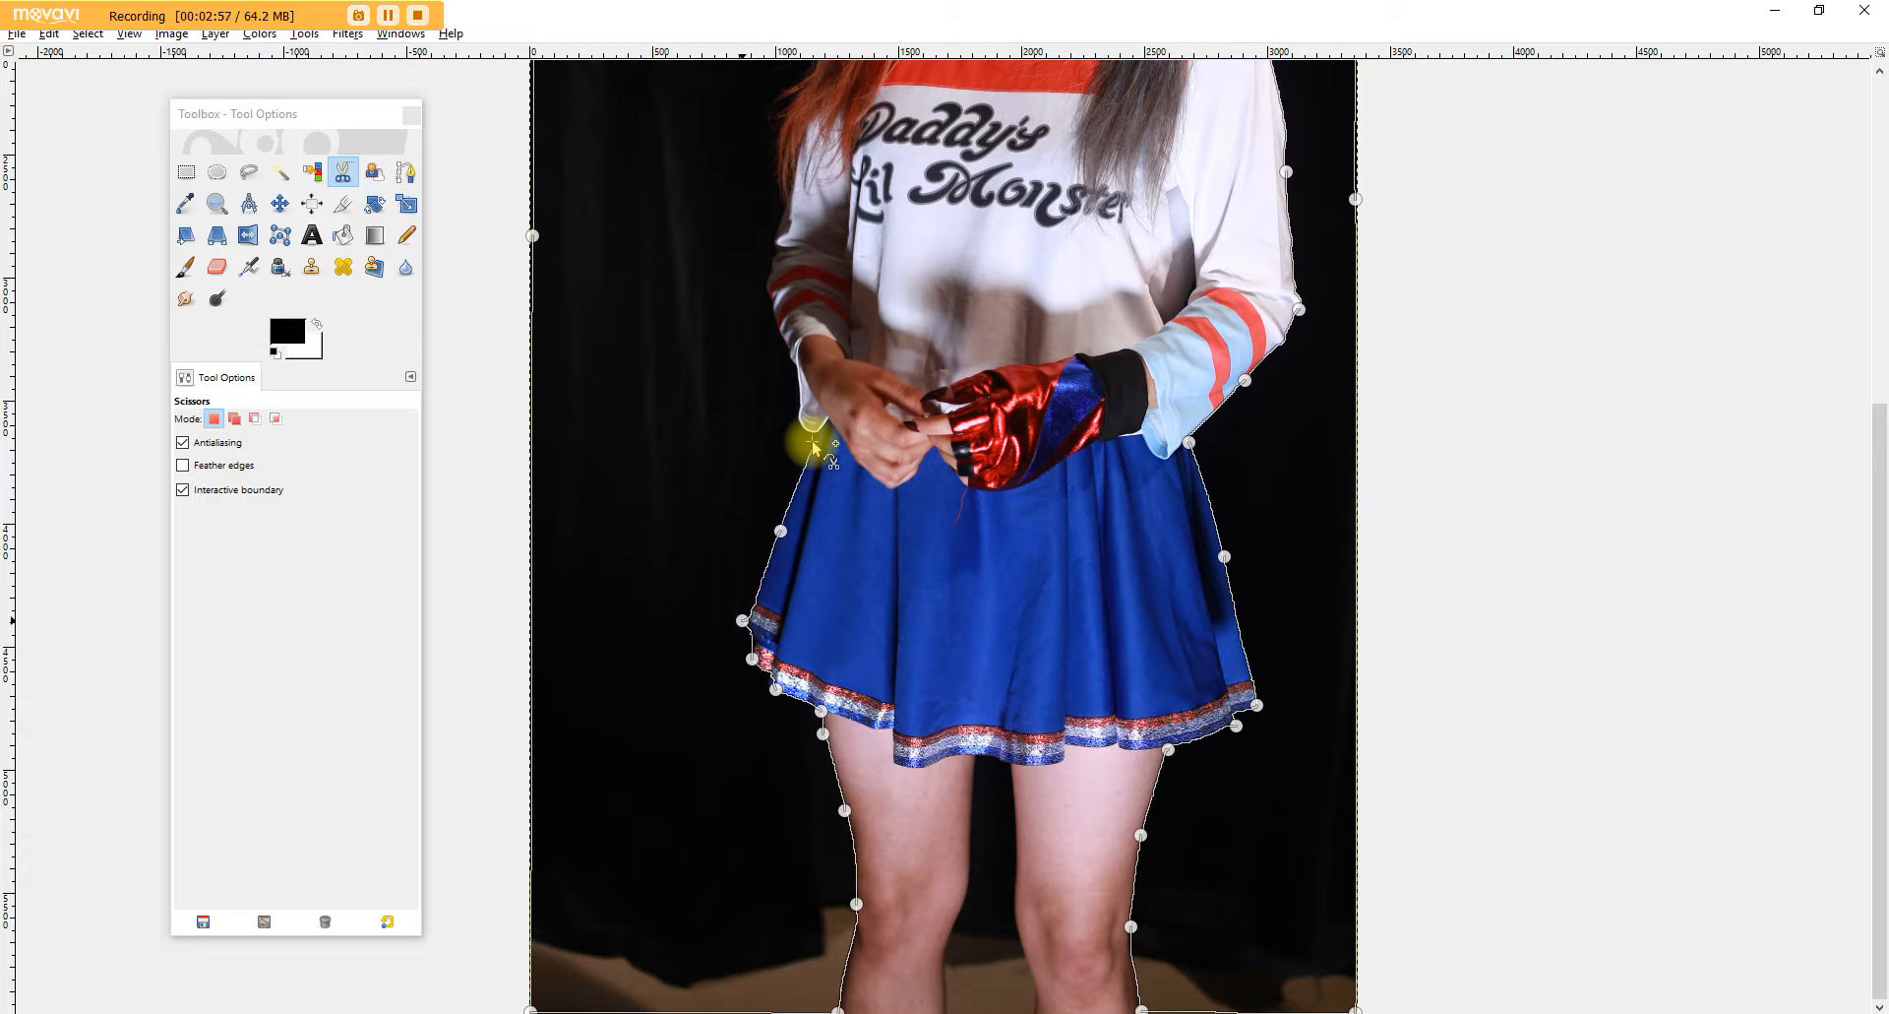
Step: Trace the outer edge of the left sleeve upward from the cuff and pull the outline out around the striped band
{"action": "left_click", "coordinate": [781, 339]}
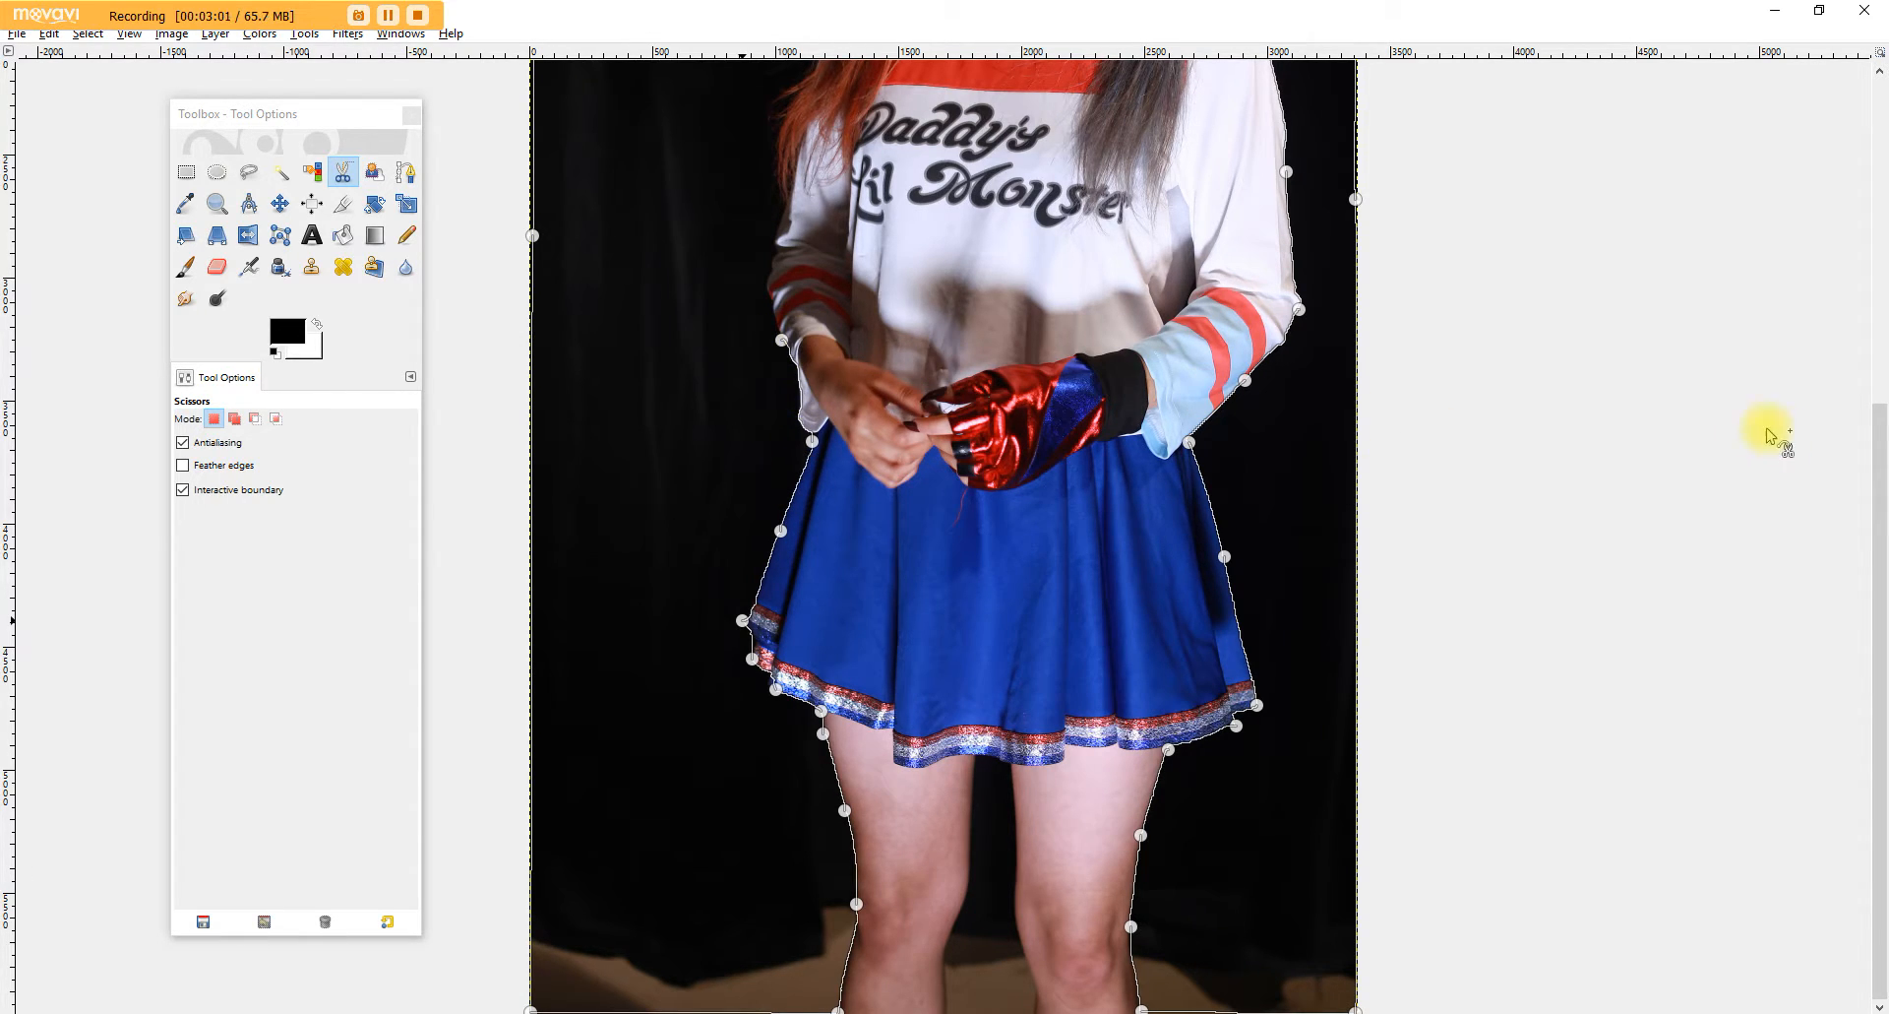
{"action": "left_click_drag", "start_coordinate": [1879, 462], "coordinate": [1869, 201]}
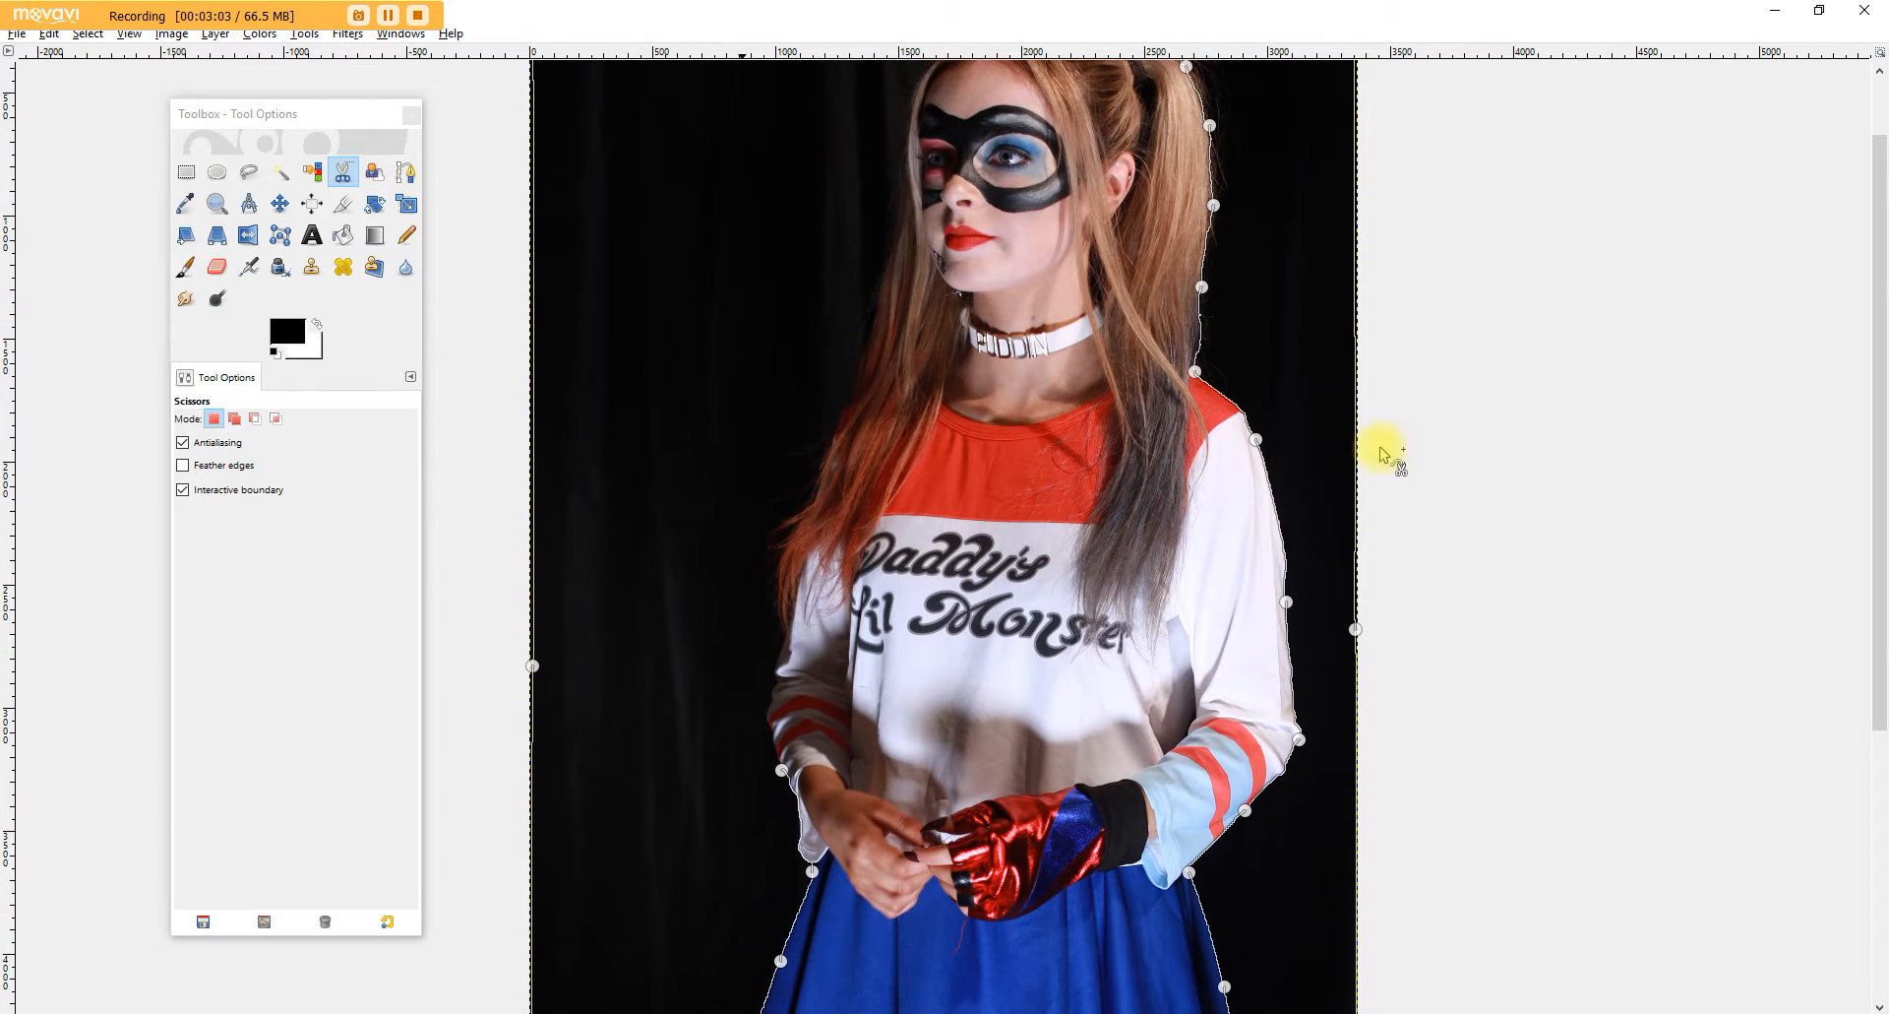
{"action": "left_click", "coordinate": [778, 656]}
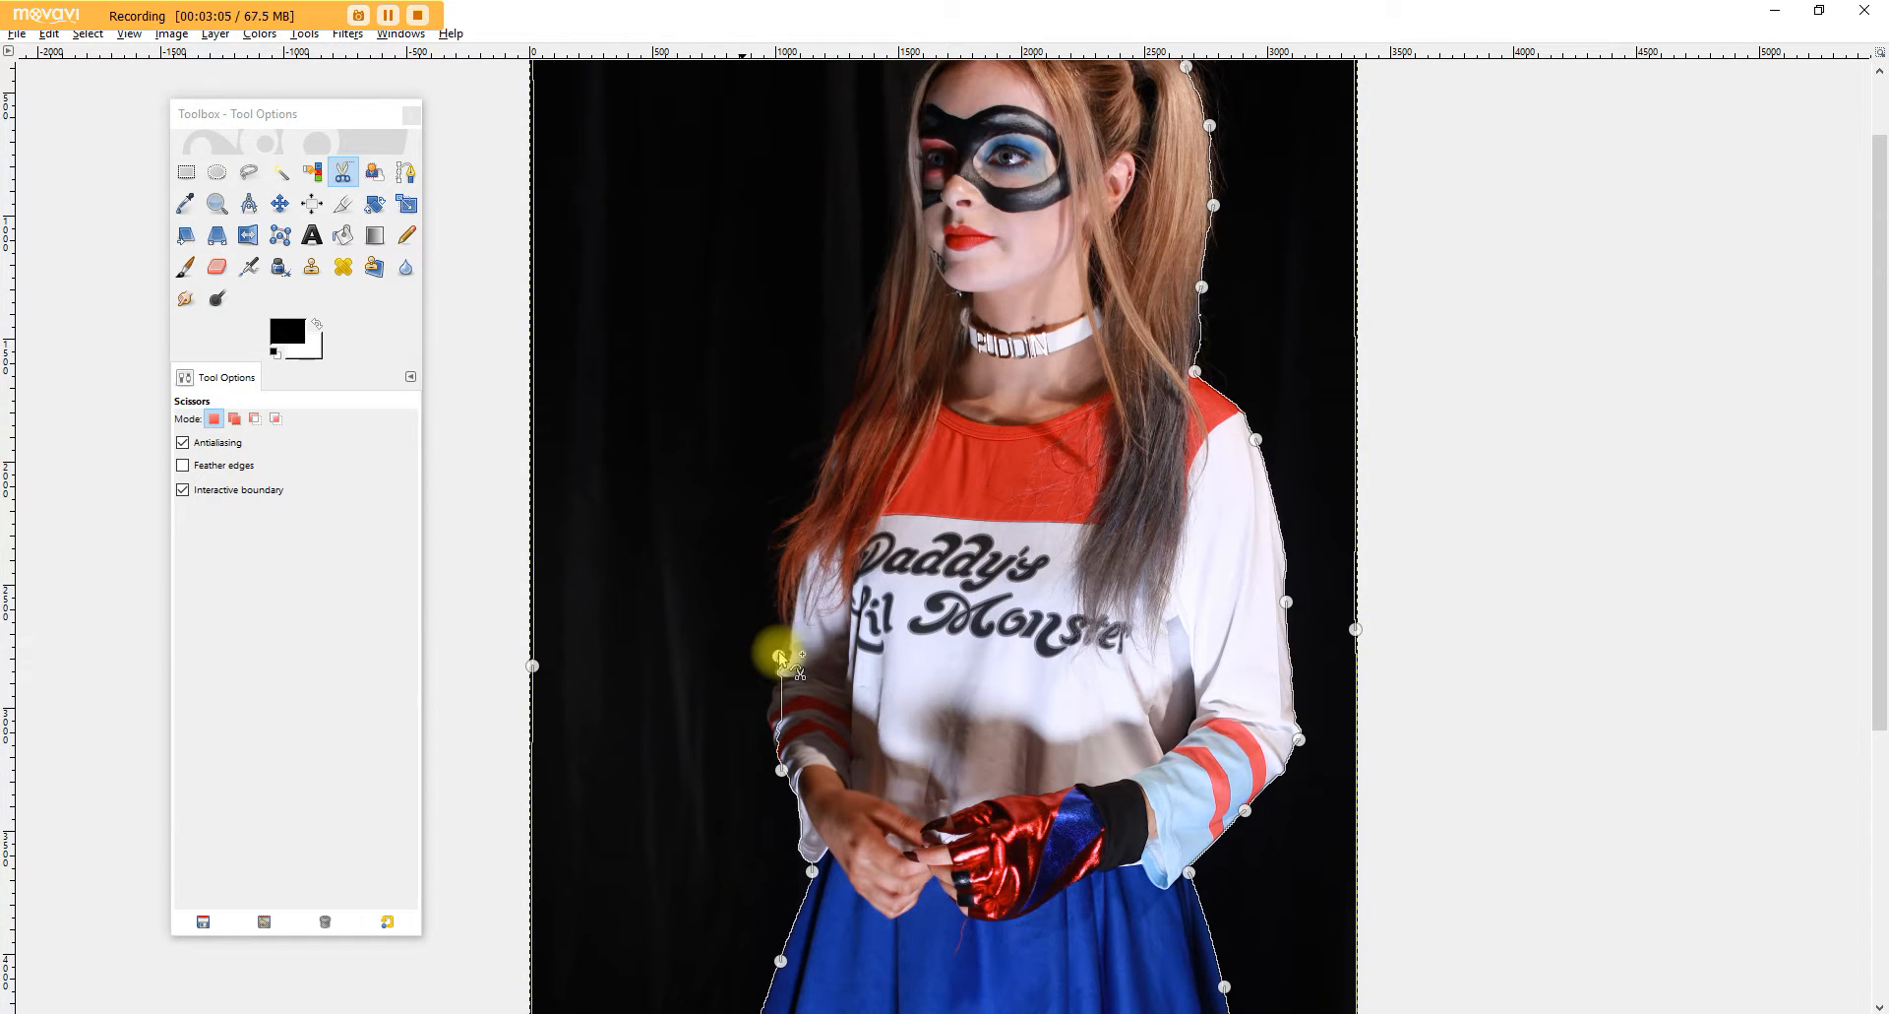
{"action": "left_click_drag", "start_coordinate": [782, 730], "coordinate": [769, 709]}
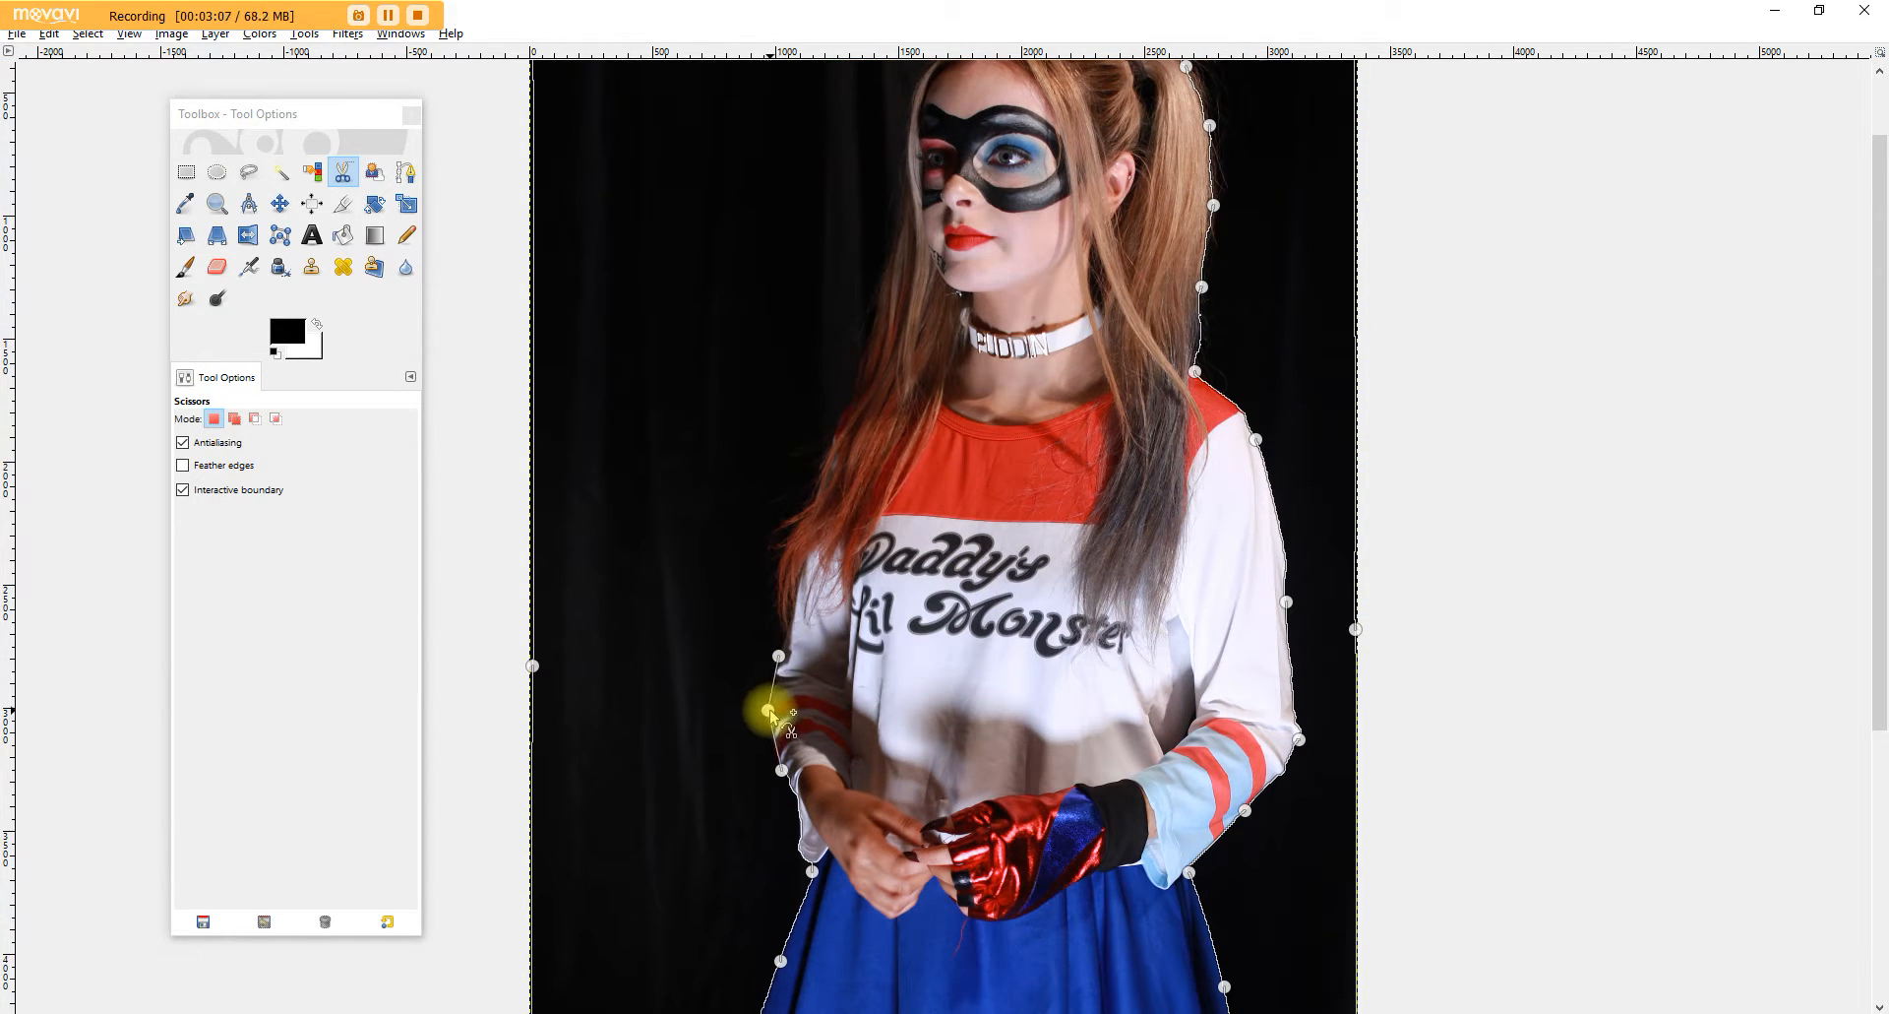
Step: Trace the scissors outline up the left upper sleeve and along the outer edge of the long hair to chin level
{"action": "left_click", "coordinate": [777, 604]}
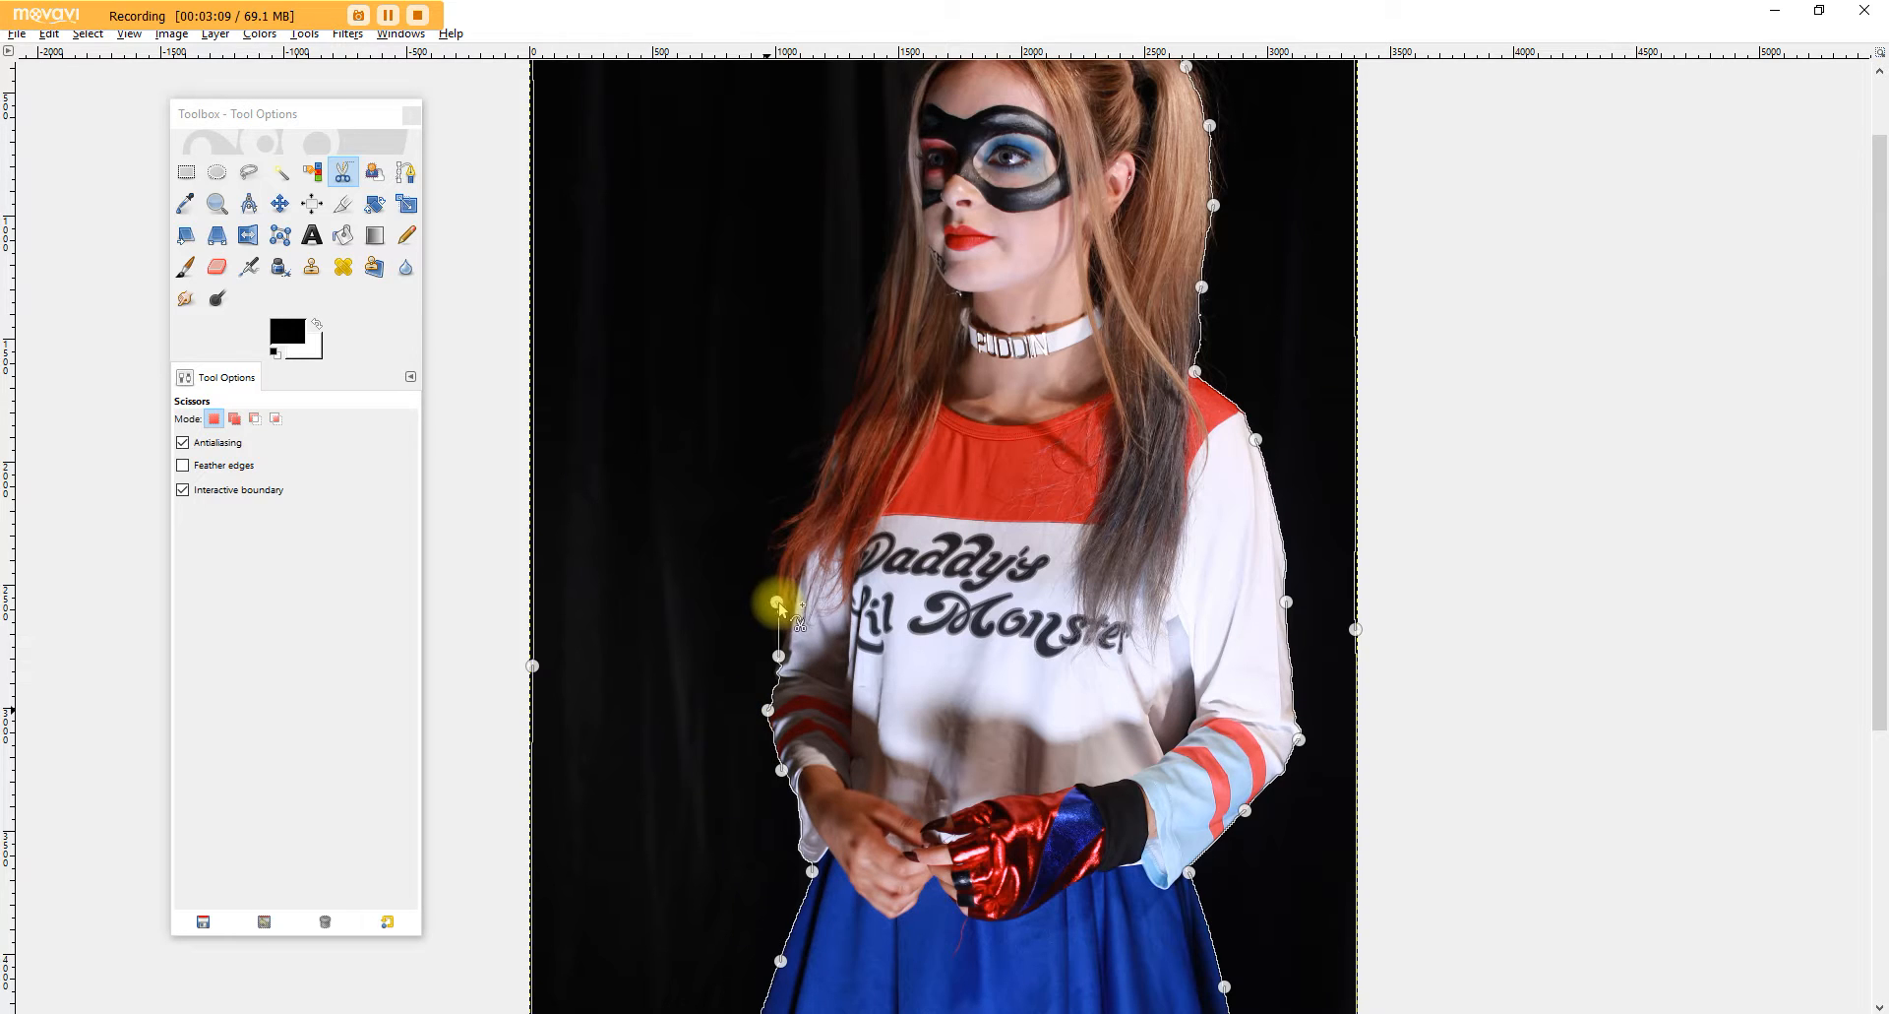
{"action": "left_click", "coordinate": [773, 542]}
{"action": "left_click", "coordinate": [853, 364]}
{"action": "left_click", "coordinate": [877, 260]}
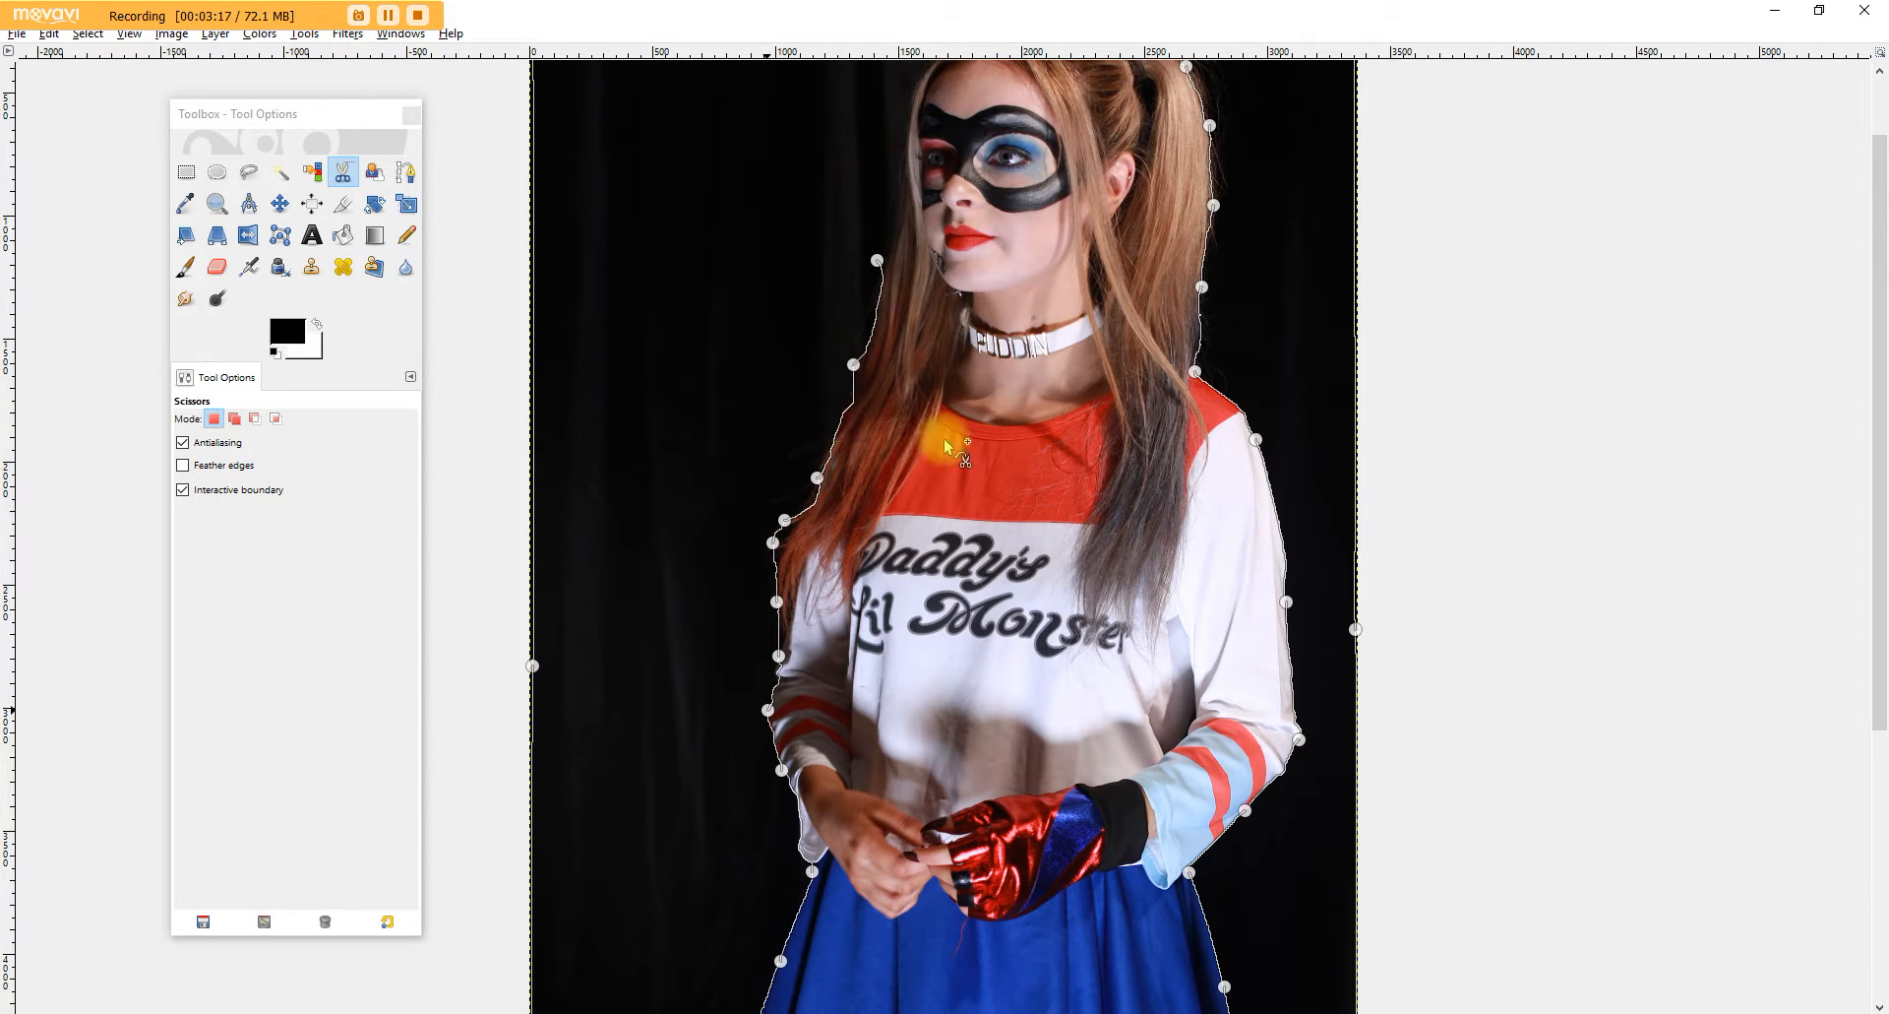
Step: Carry the scissors outline up the hair and over the top of the head to the ponytail, and convert it into a selection
{"action": "left_click_drag", "start_coordinate": [1880, 497], "coordinate": [1876, 380]}
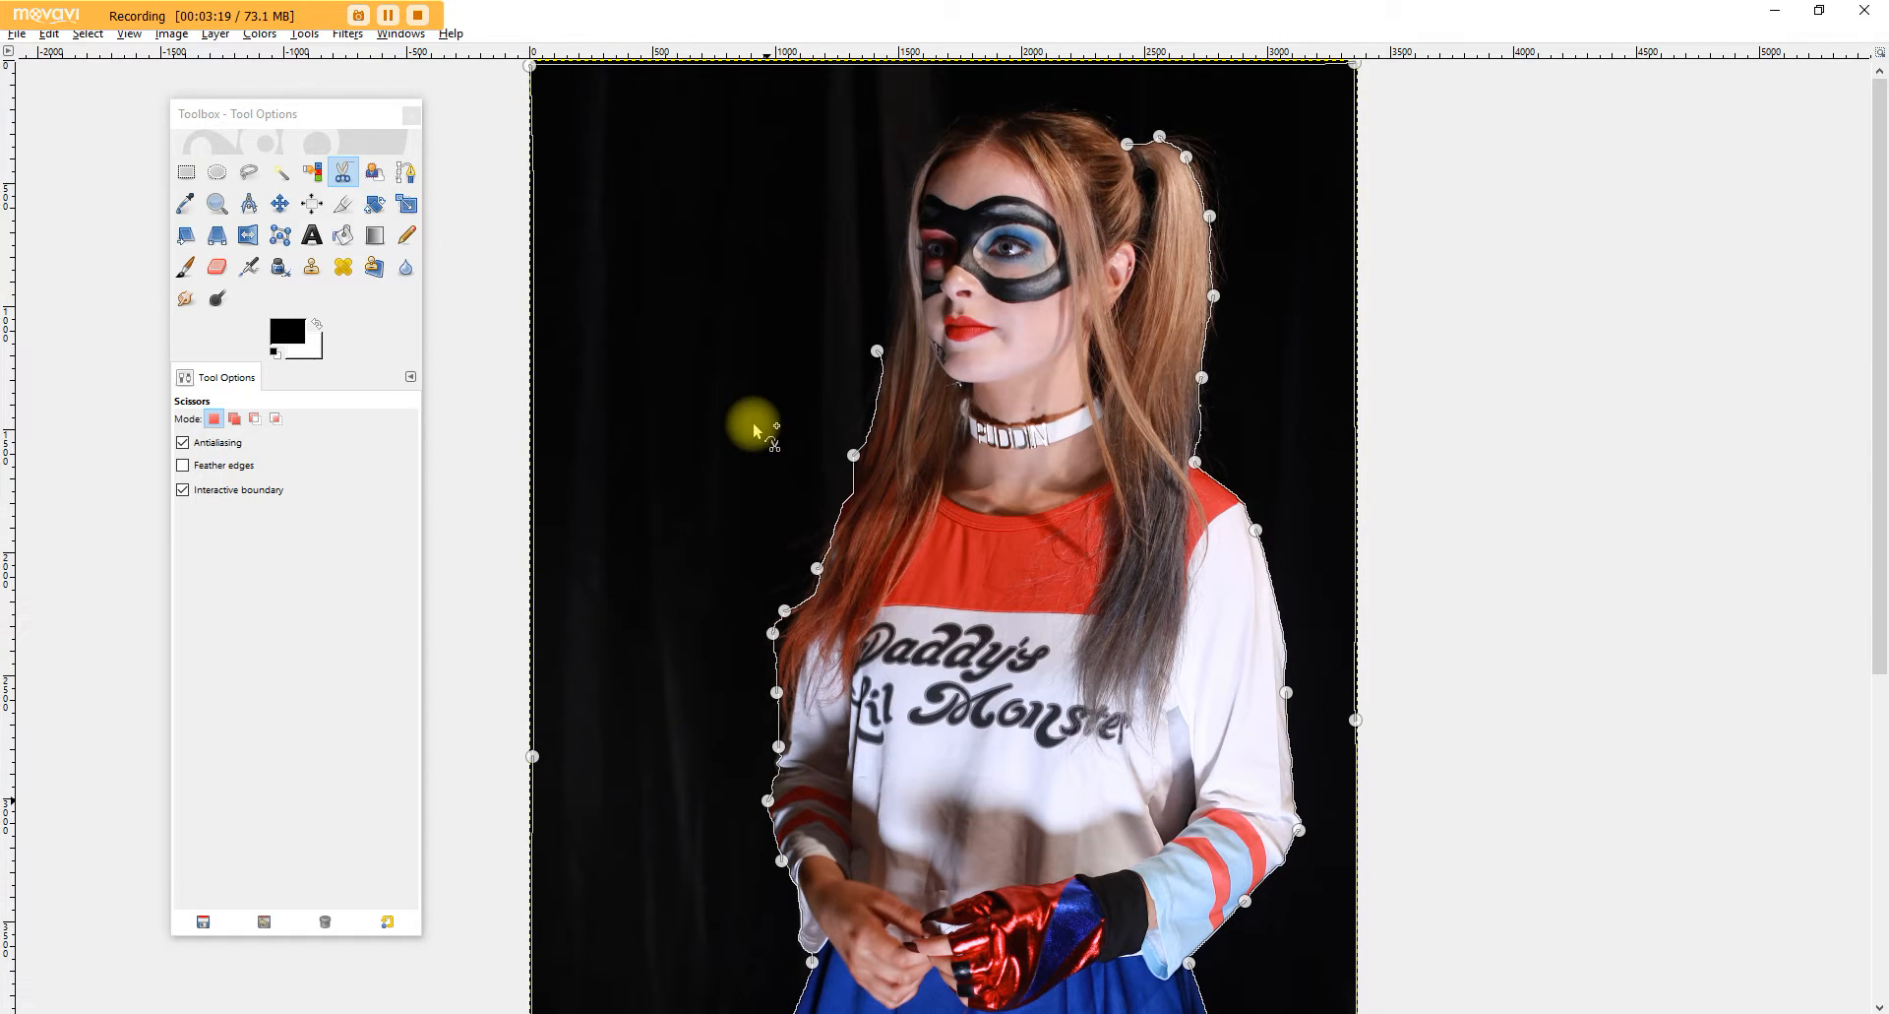
{"action": "left_click", "coordinate": [899, 239]}
{"action": "left_click_drag", "start_coordinate": [897, 239], "coordinate": [897, 188]}
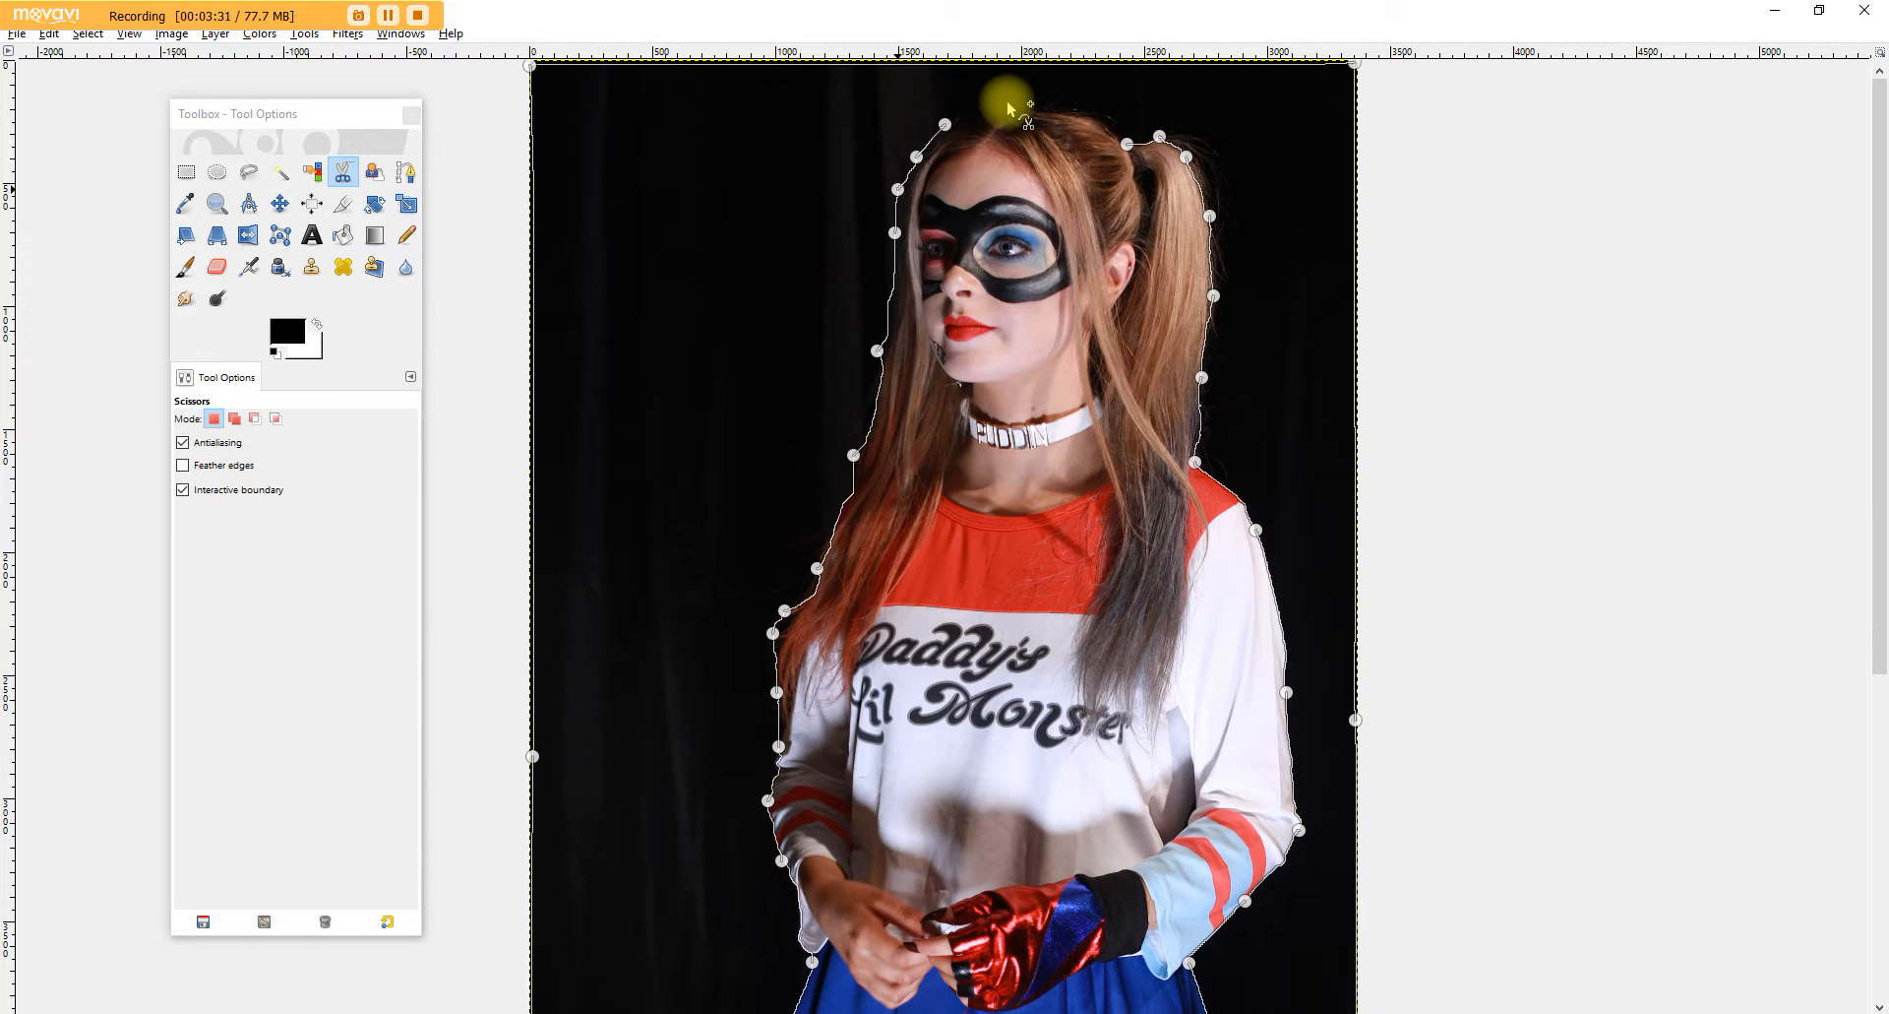
{"action": "left_click", "coordinate": [1093, 113]}
{"action": "key", "text": "Tab"}
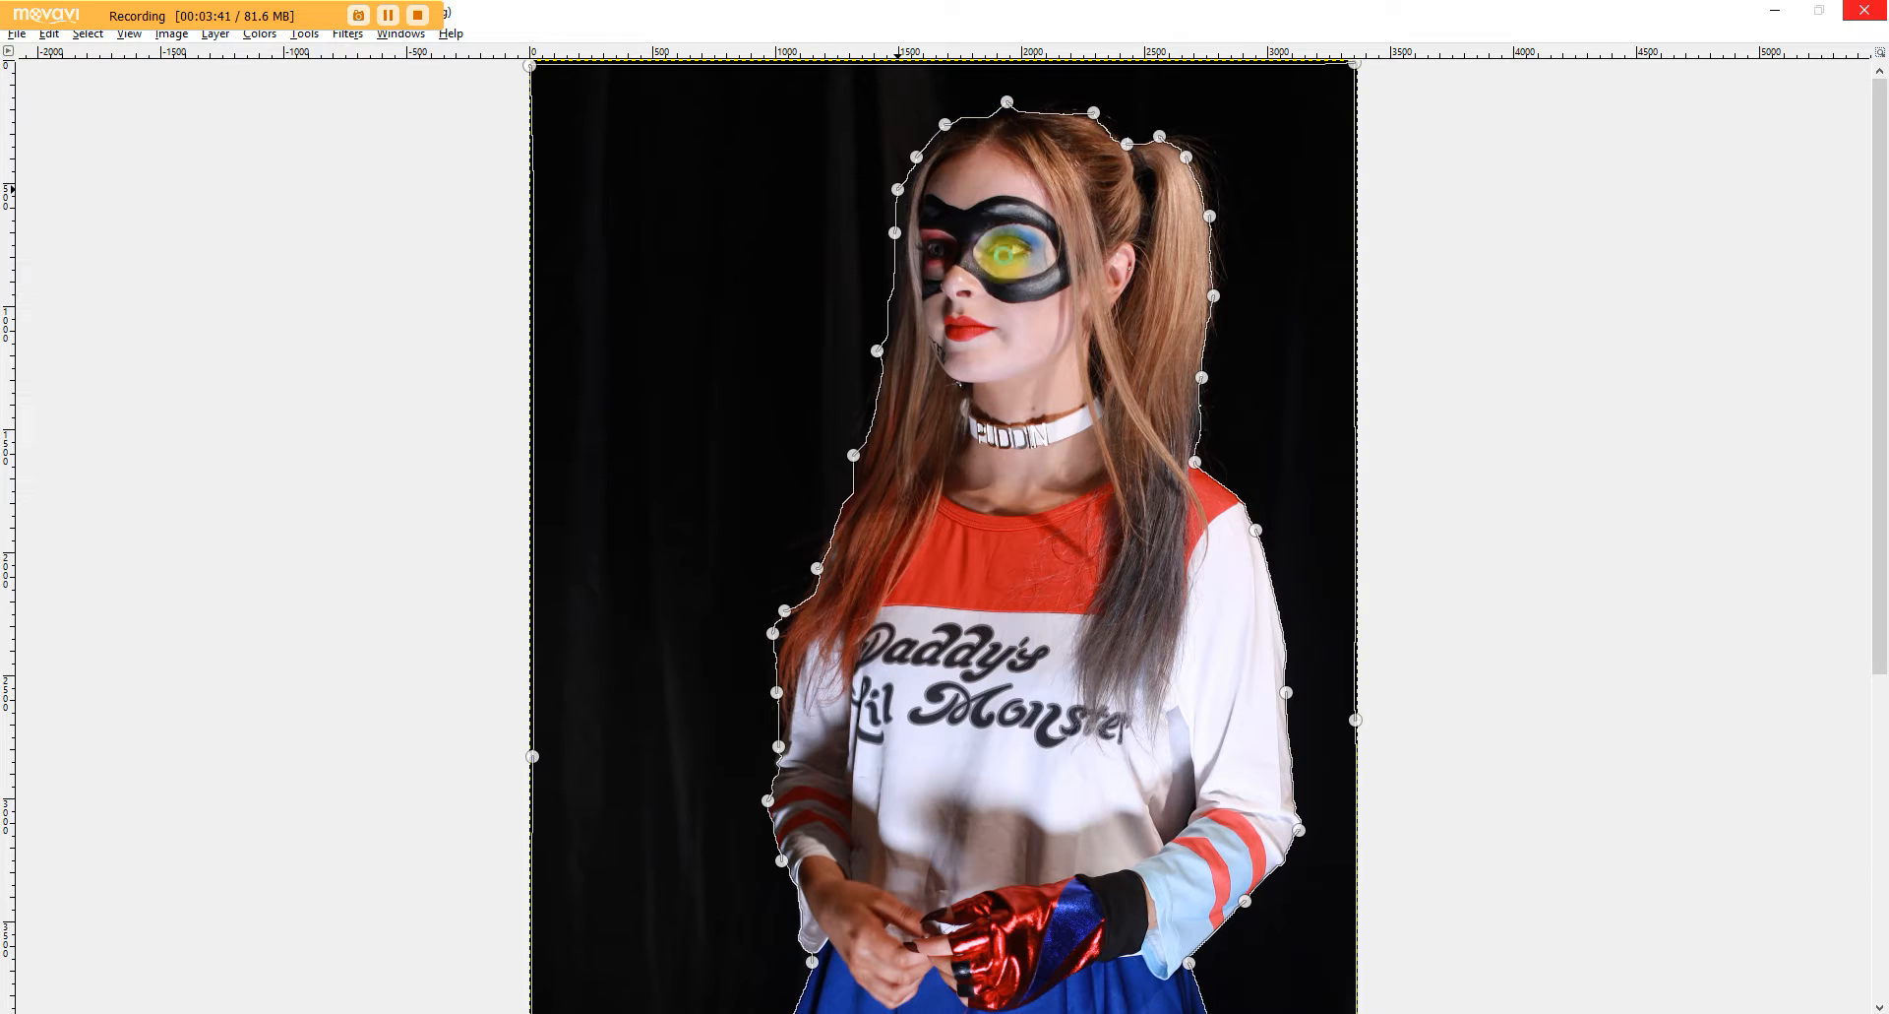
{"action": "key", "text": "Tab"}
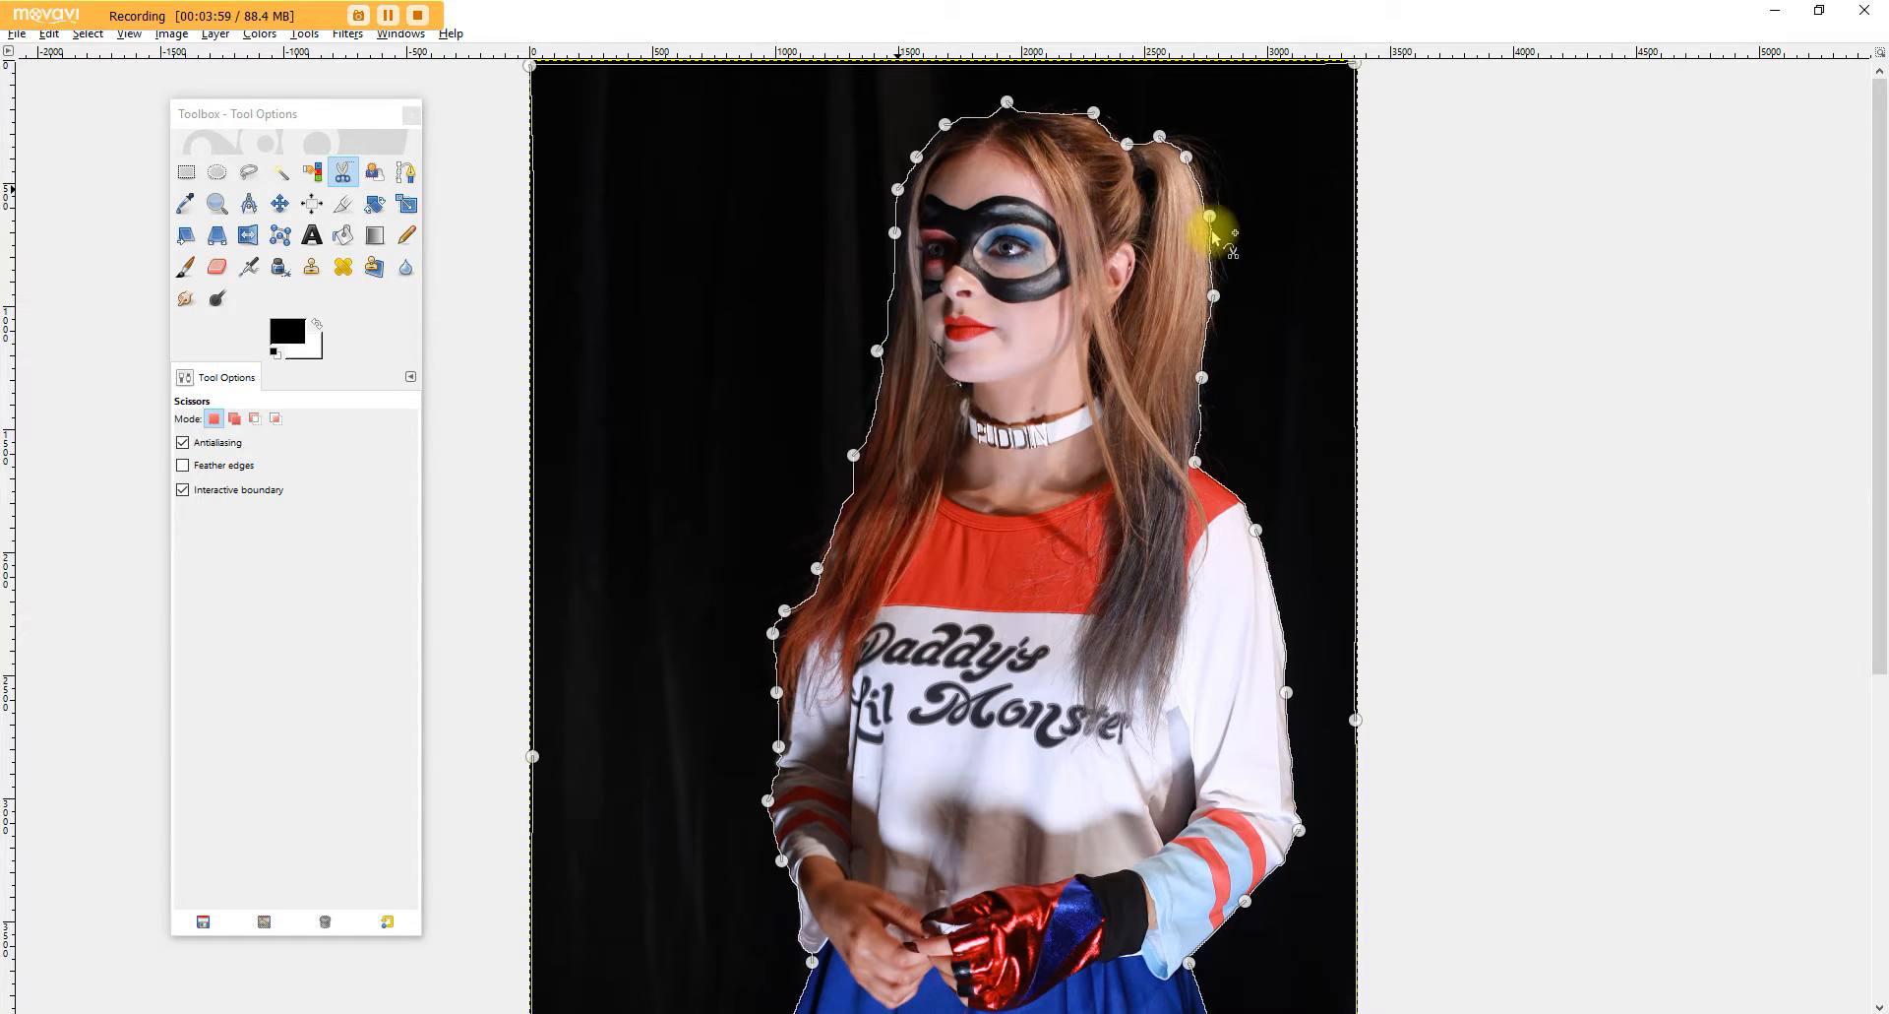
{"action": "key", "text": "Return"}
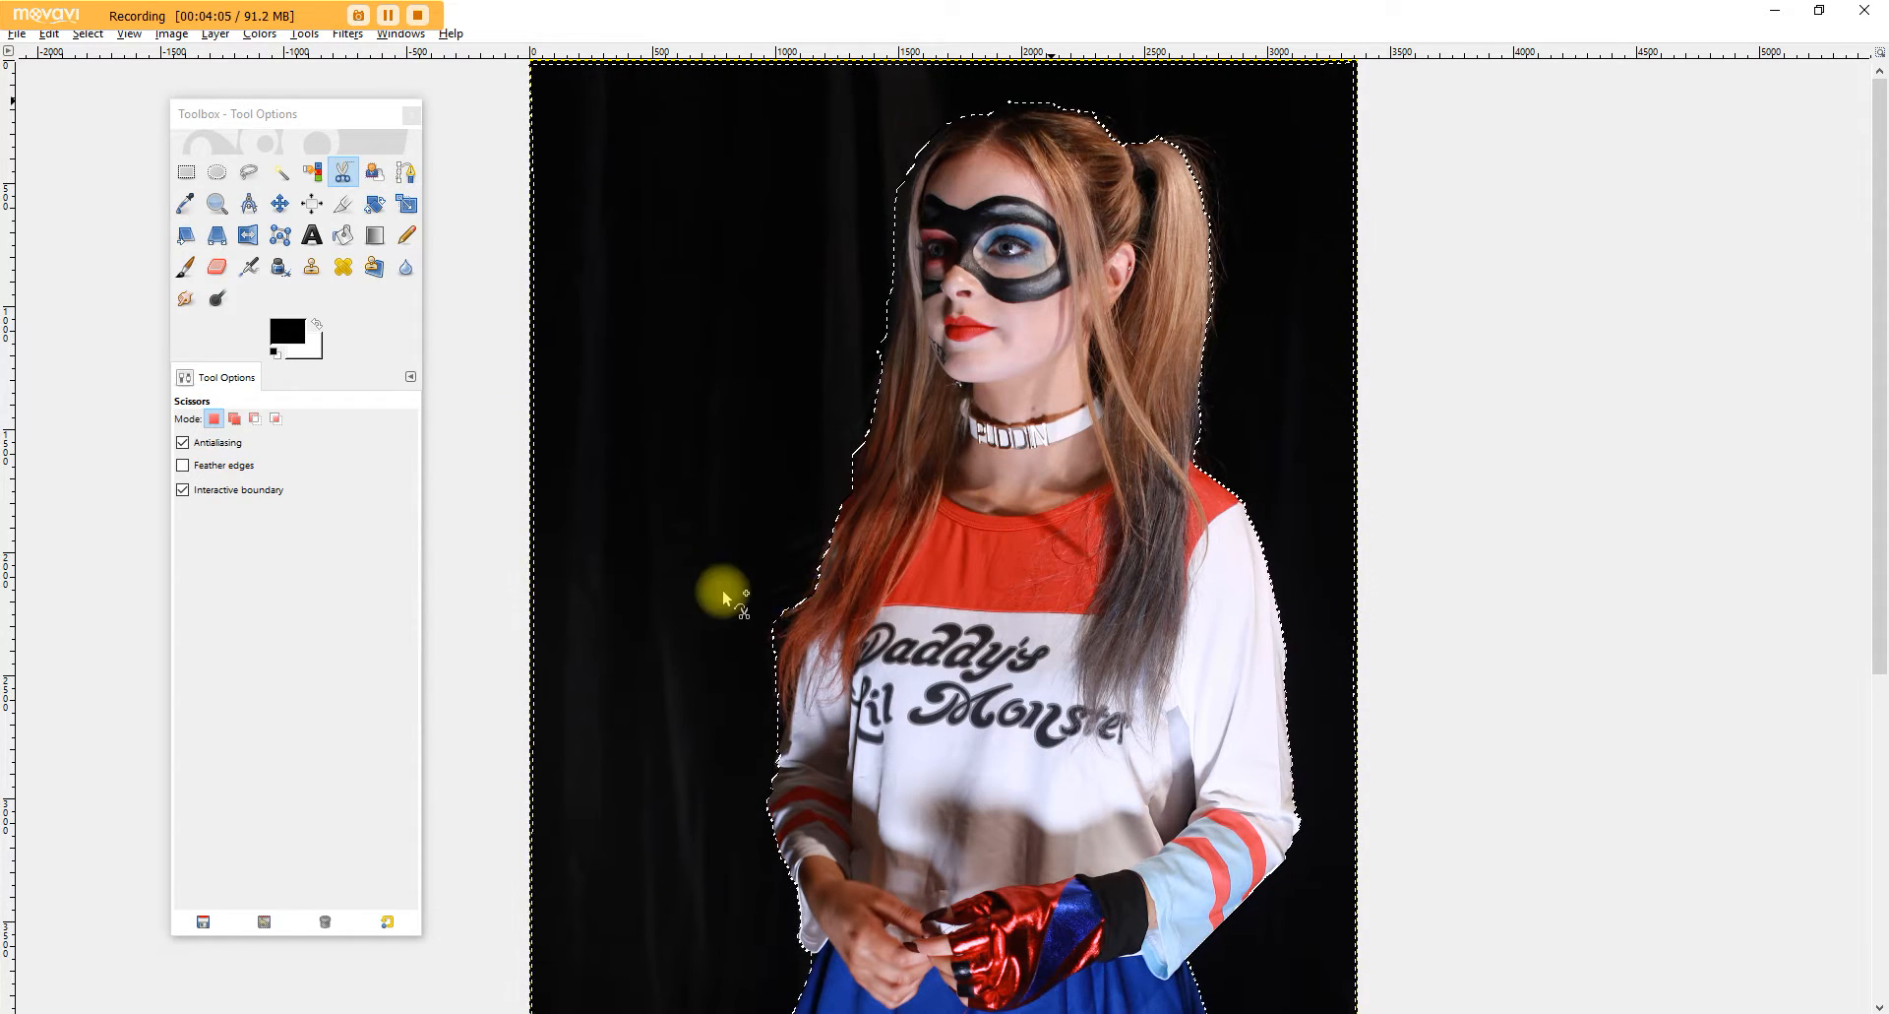
Step: Black out the selected background with Levels at a midtone input value of 0.11, and clear the selection
{"action": "left_click_drag", "start_coordinate": [1881, 443], "coordinate": [1881, 910]}
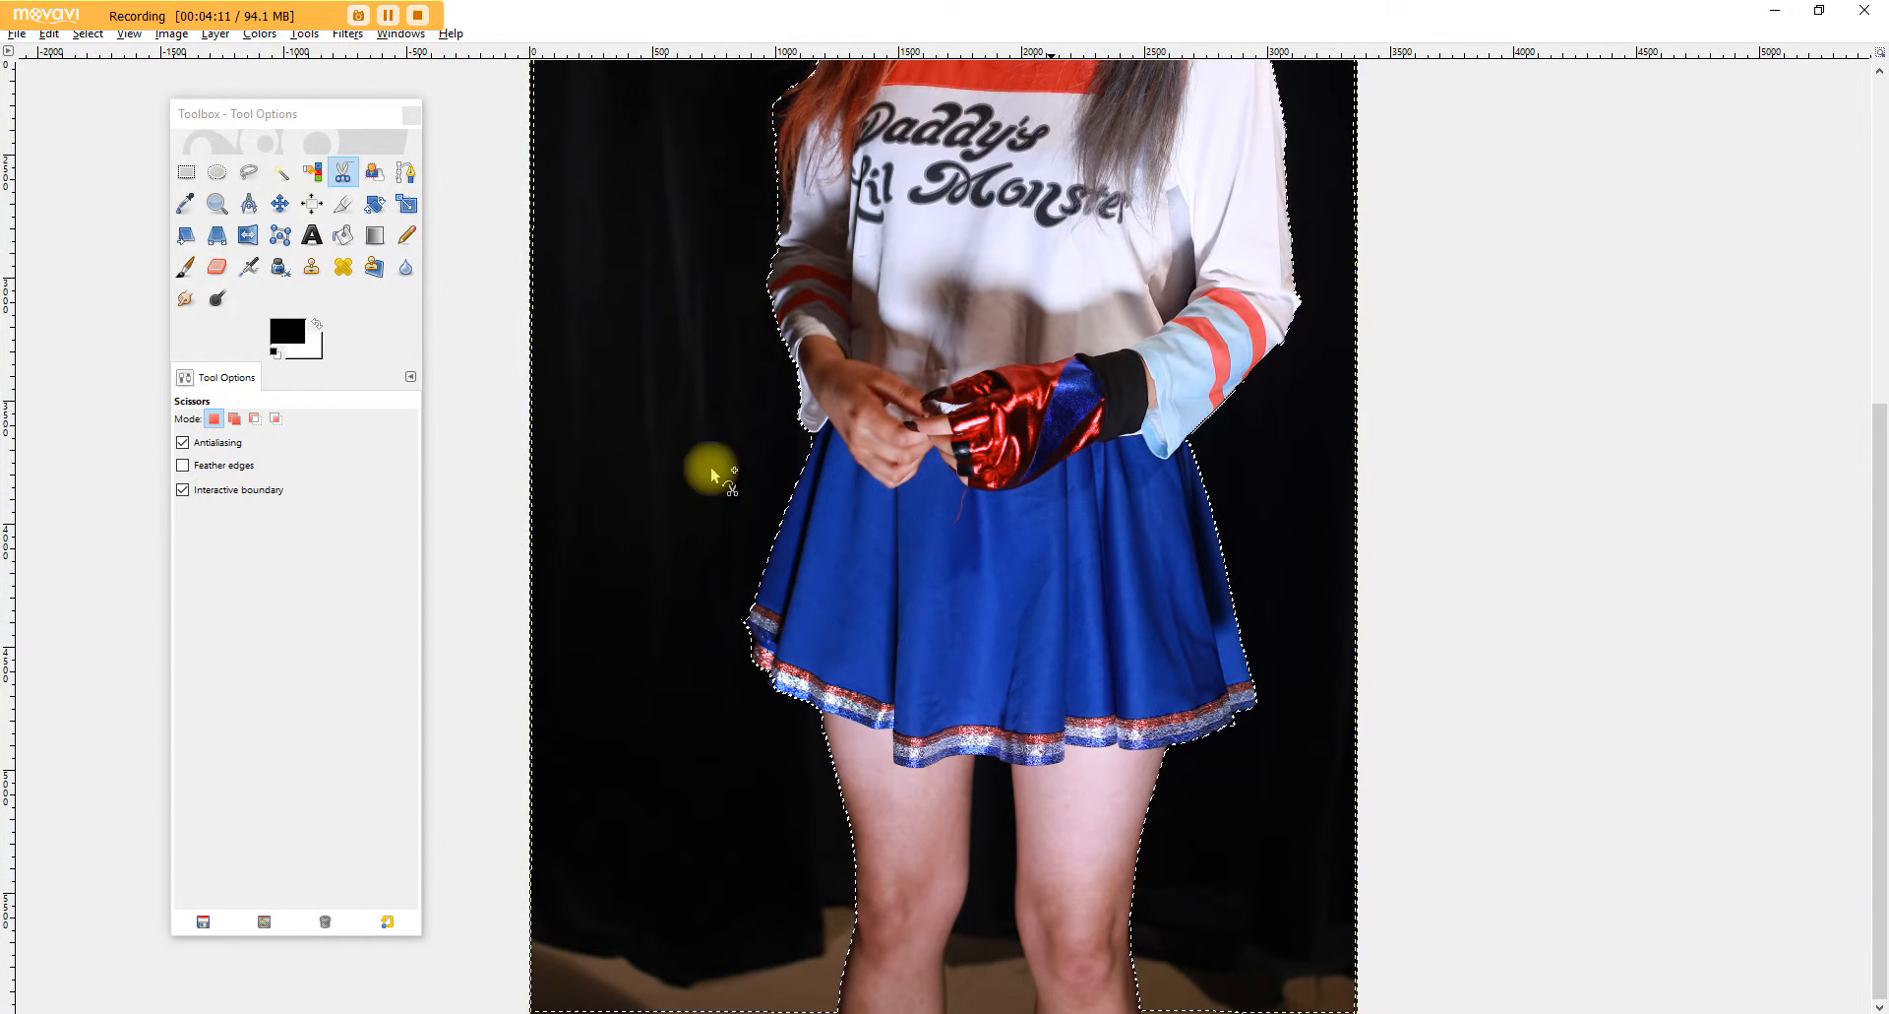
{"action": "left_click", "coordinate": [258, 35]}
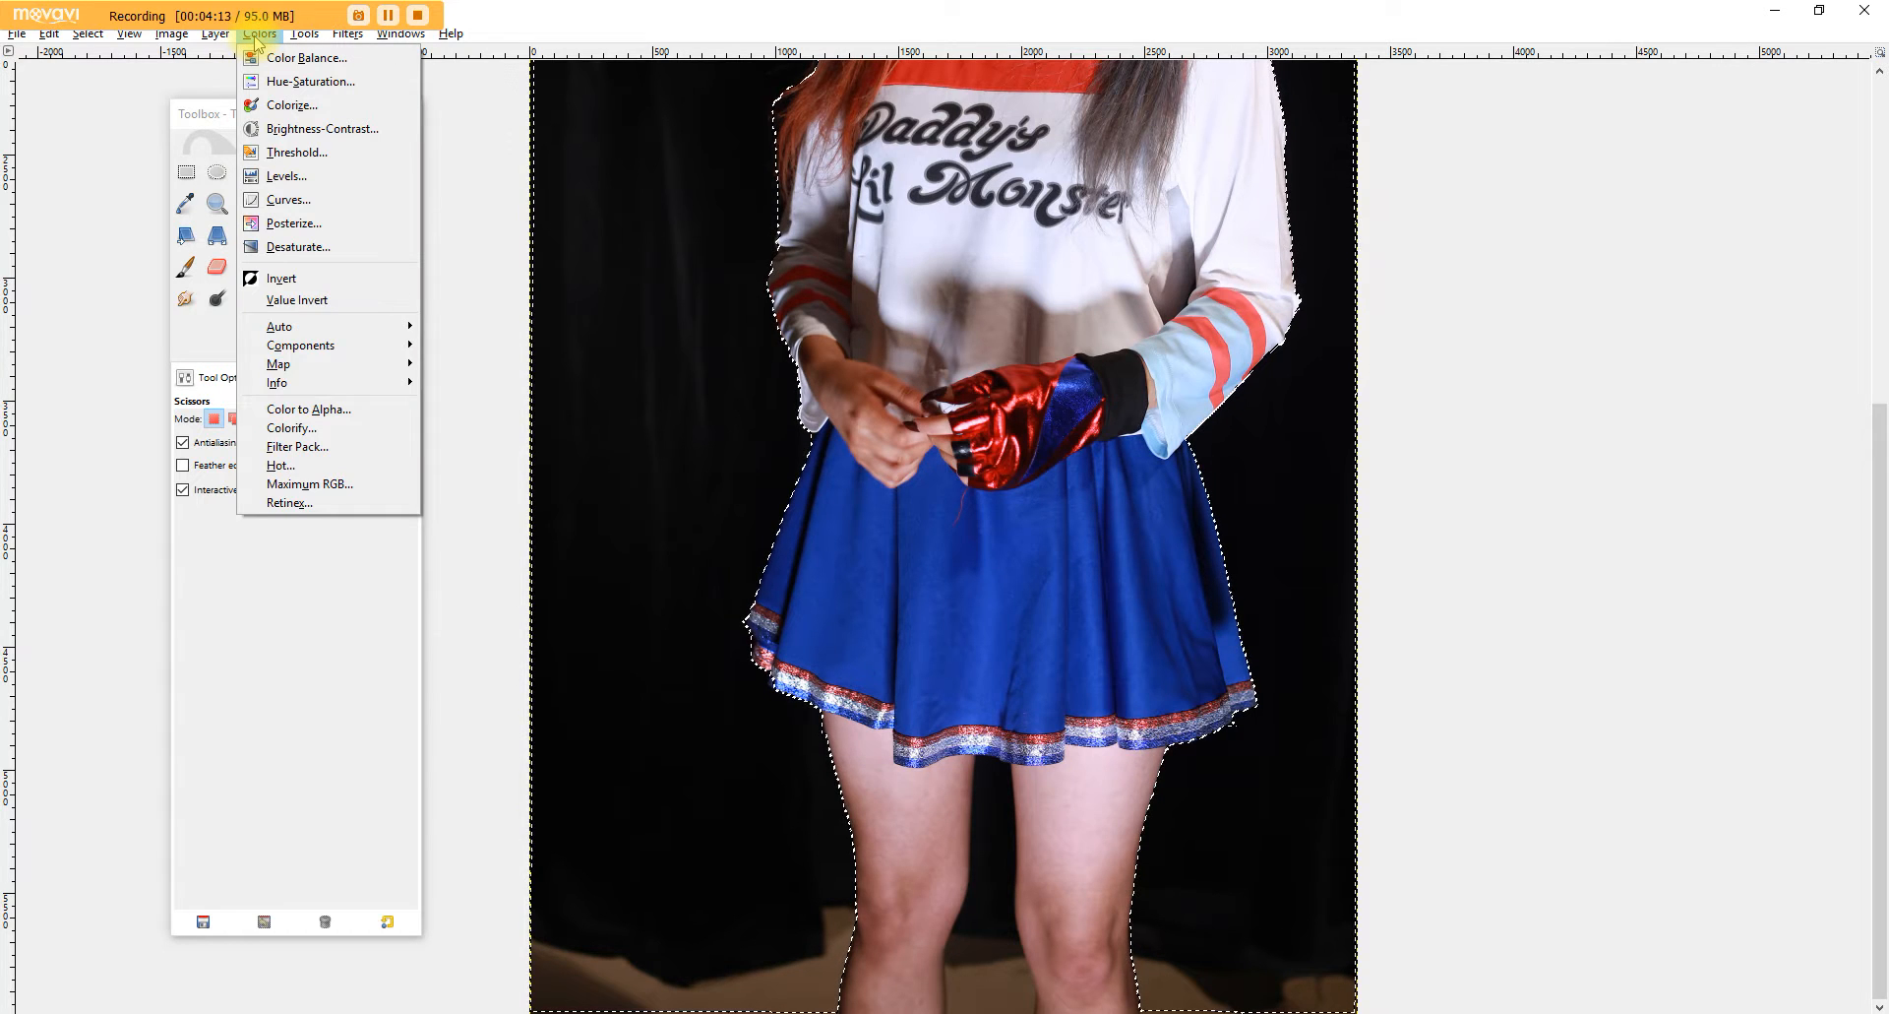
{"action": "left_click", "coordinate": [295, 177]}
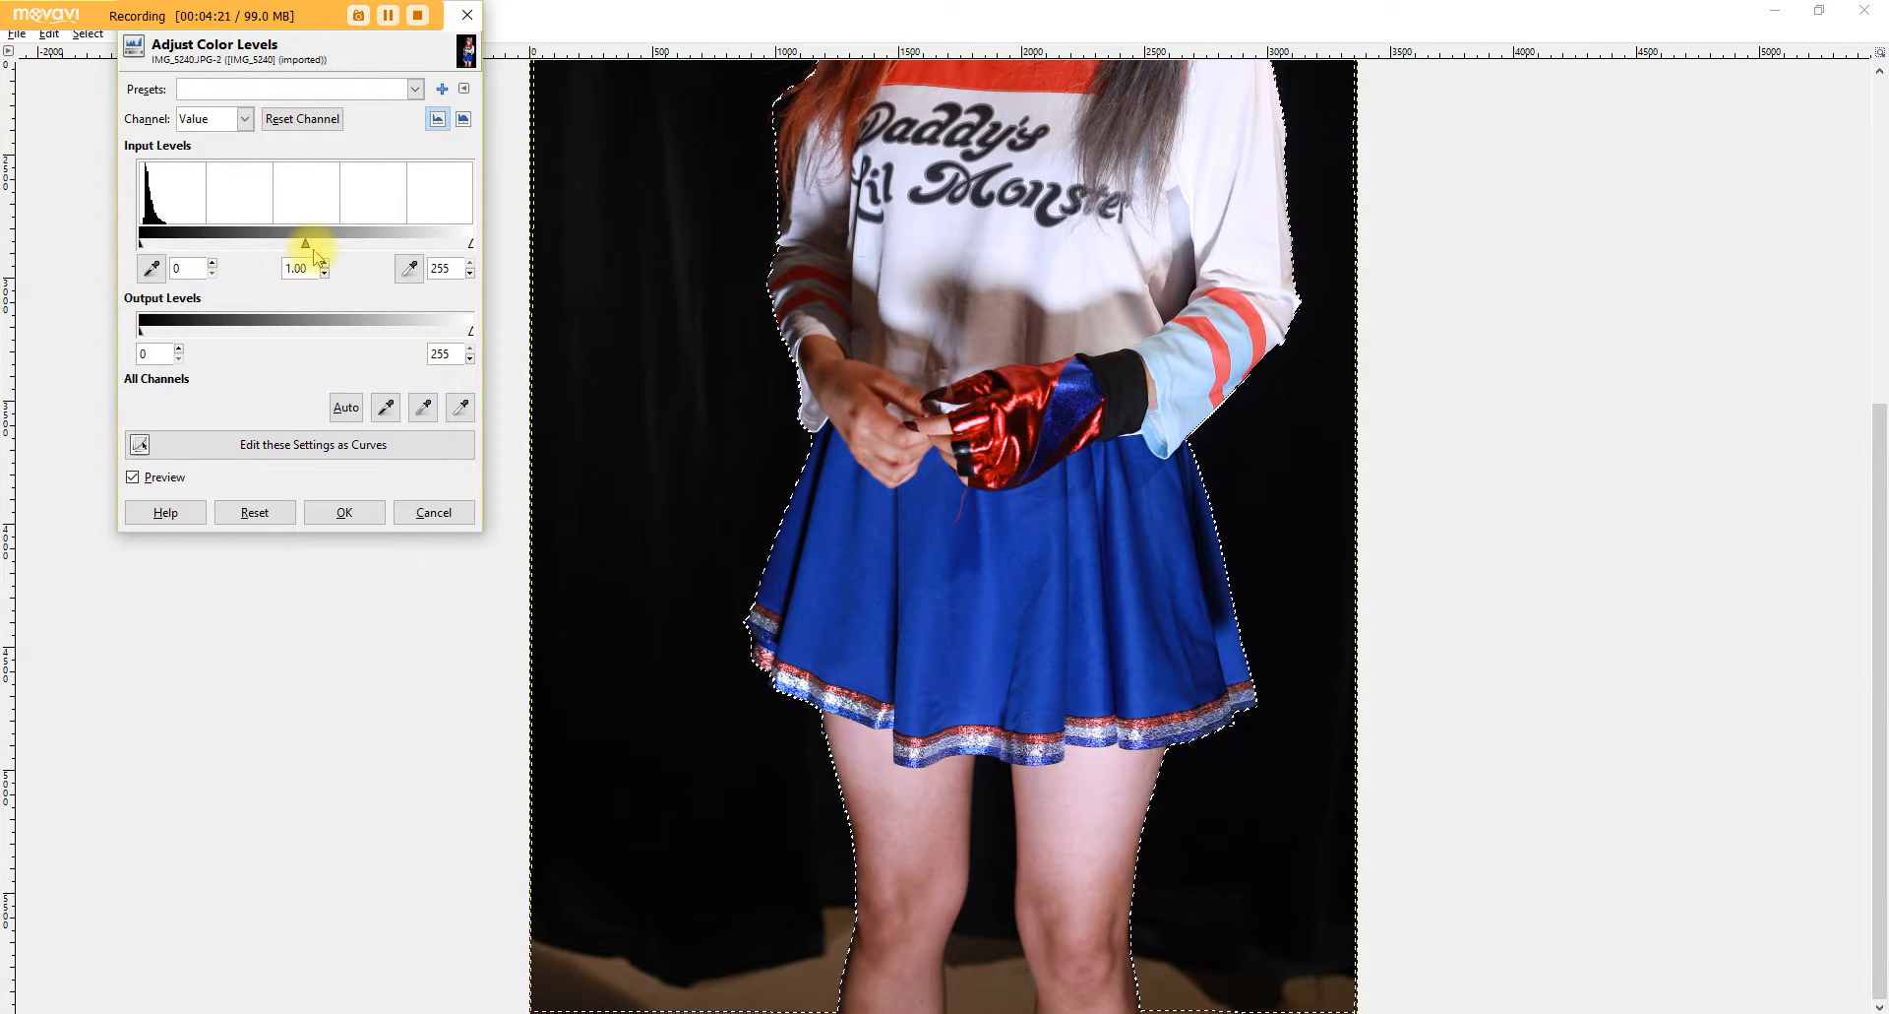
{"action": "left_click_drag", "start_coordinate": [305, 246], "coordinate": [267, 246]}
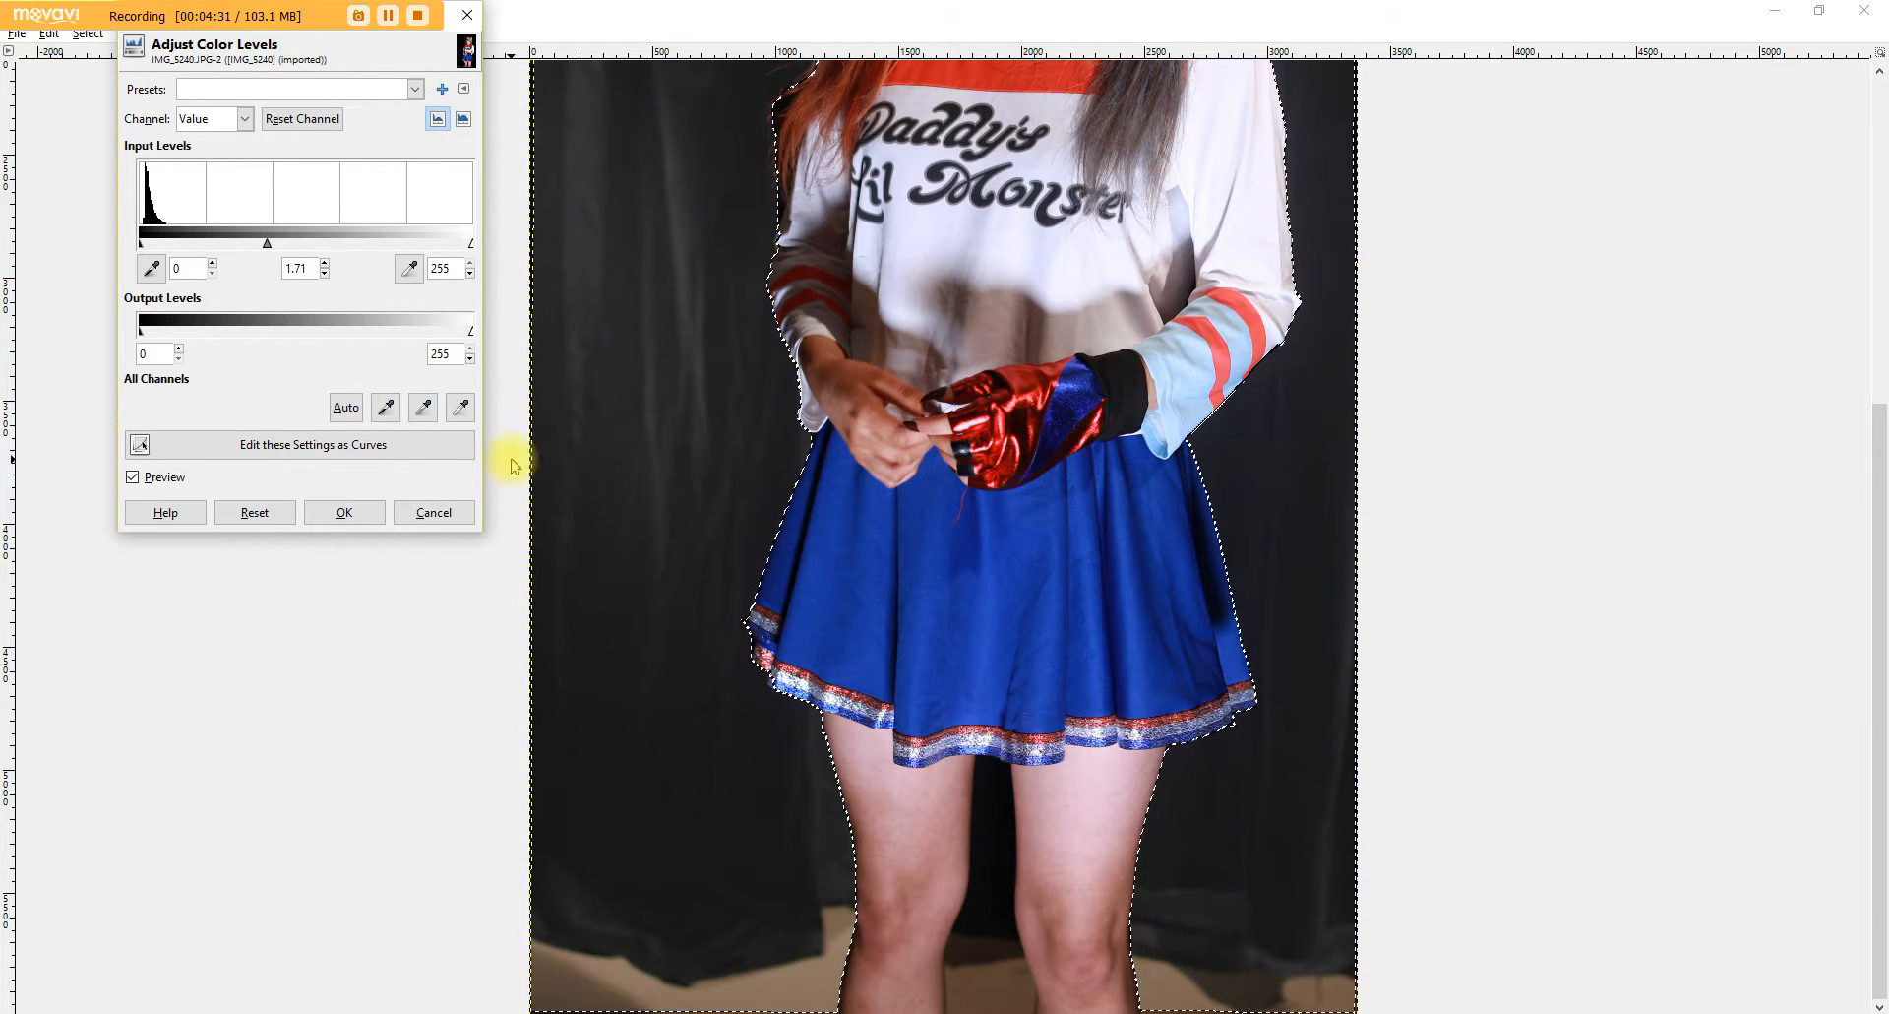
{"action": "left_click_drag", "start_coordinate": [277, 246], "coordinate": [144, 246]}
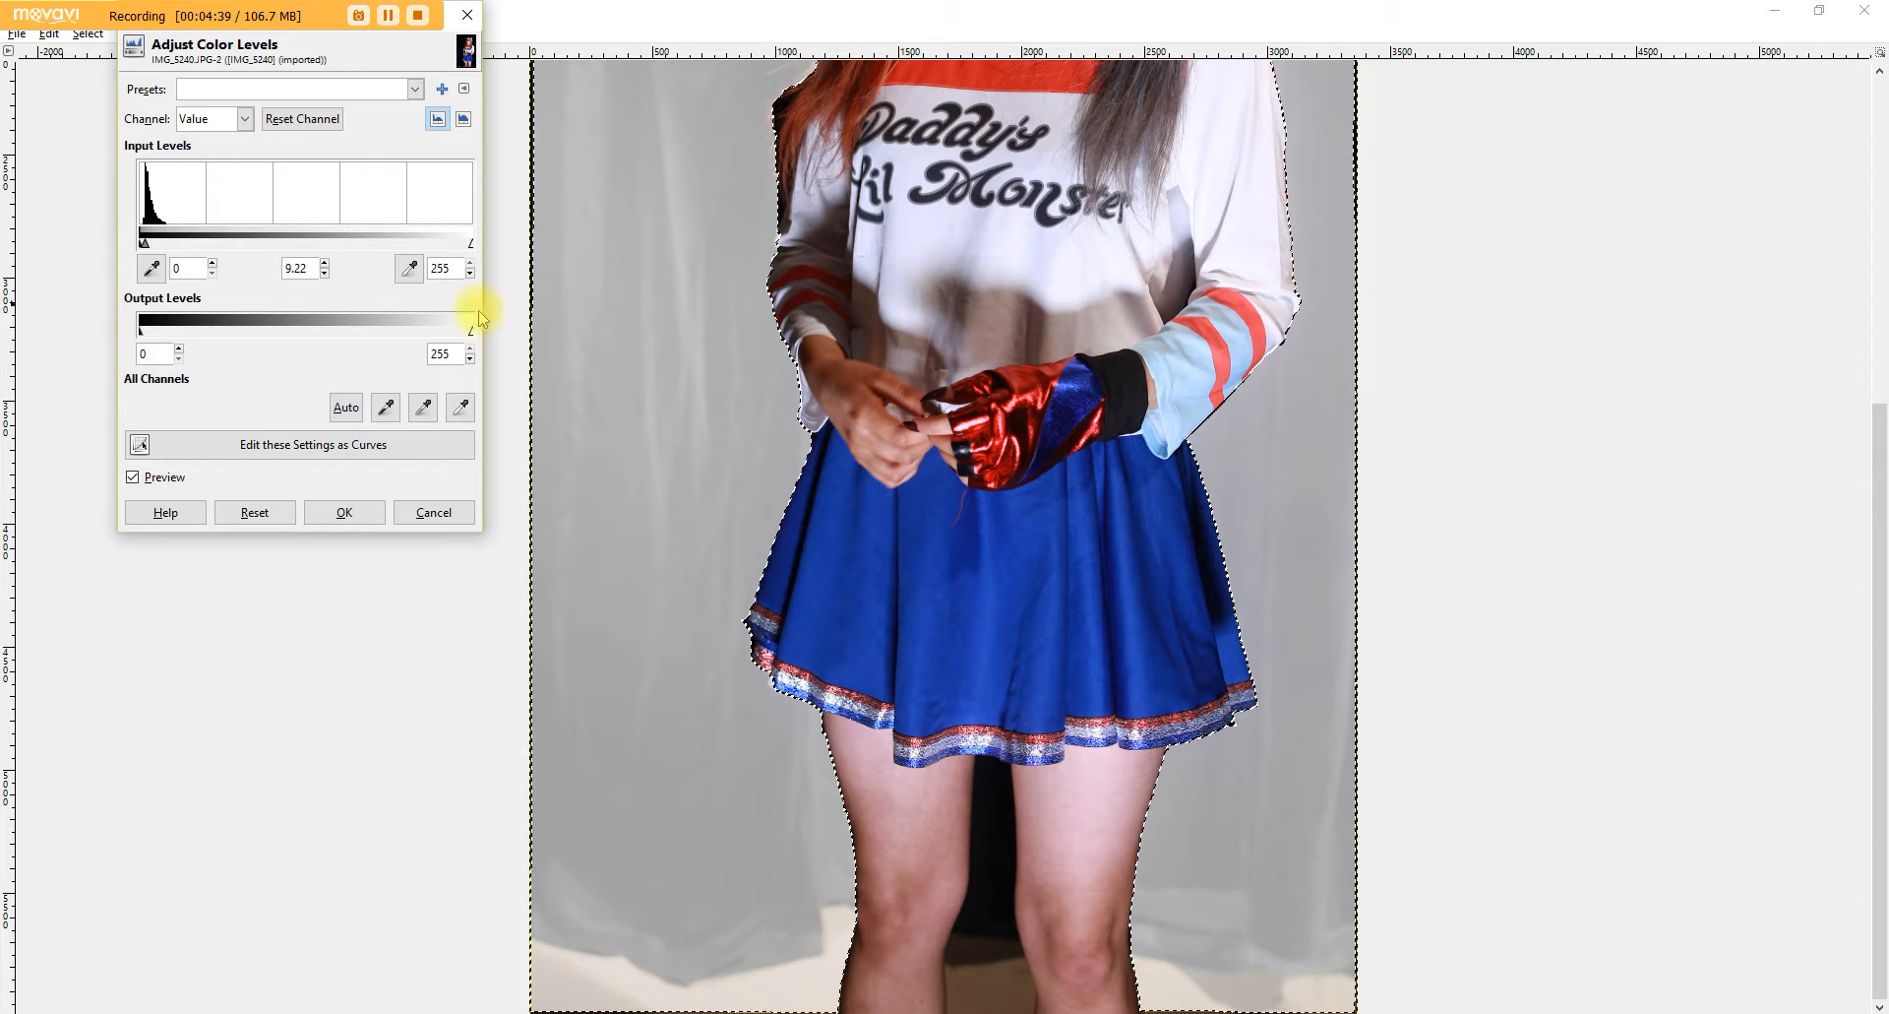
{"action": "left_click_drag", "start_coordinate": [143, 243], "coordinate": [472, 258]}
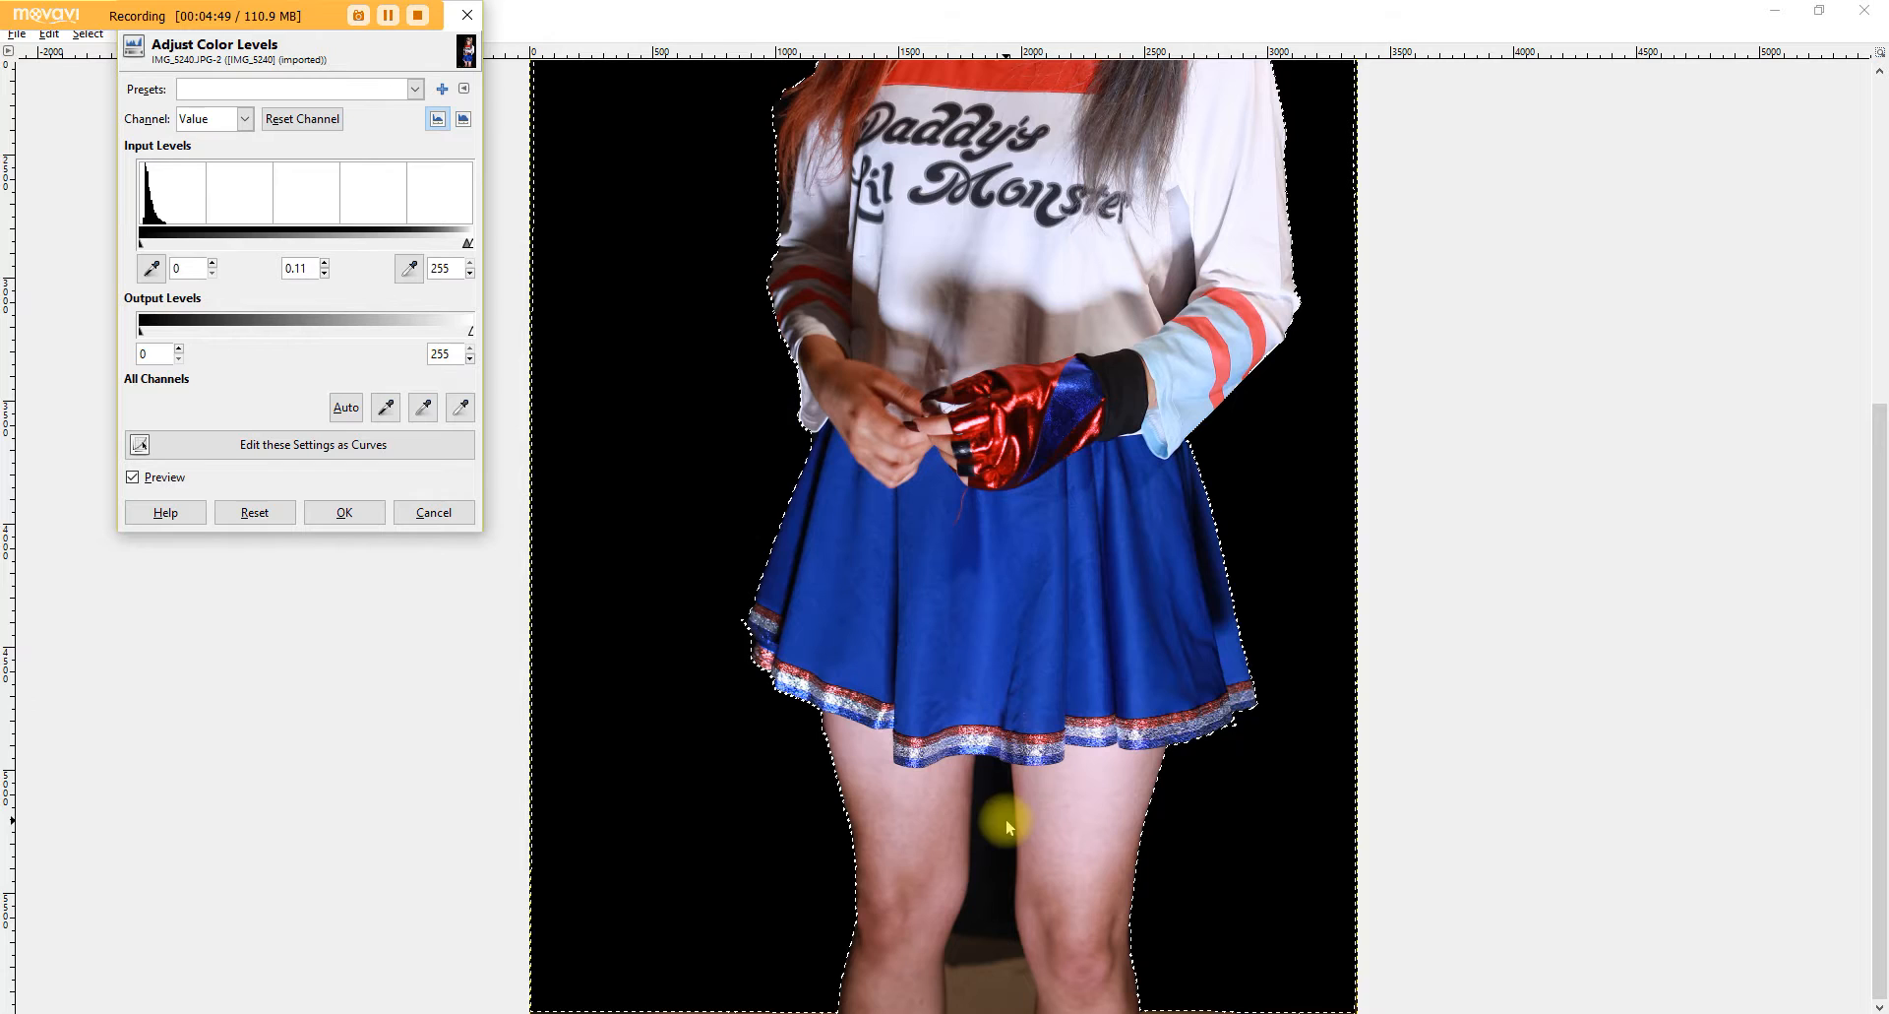
{"action": "left_click_drag", "start_coordinate": [1878, 422], "coordinate": [1877, 541]}
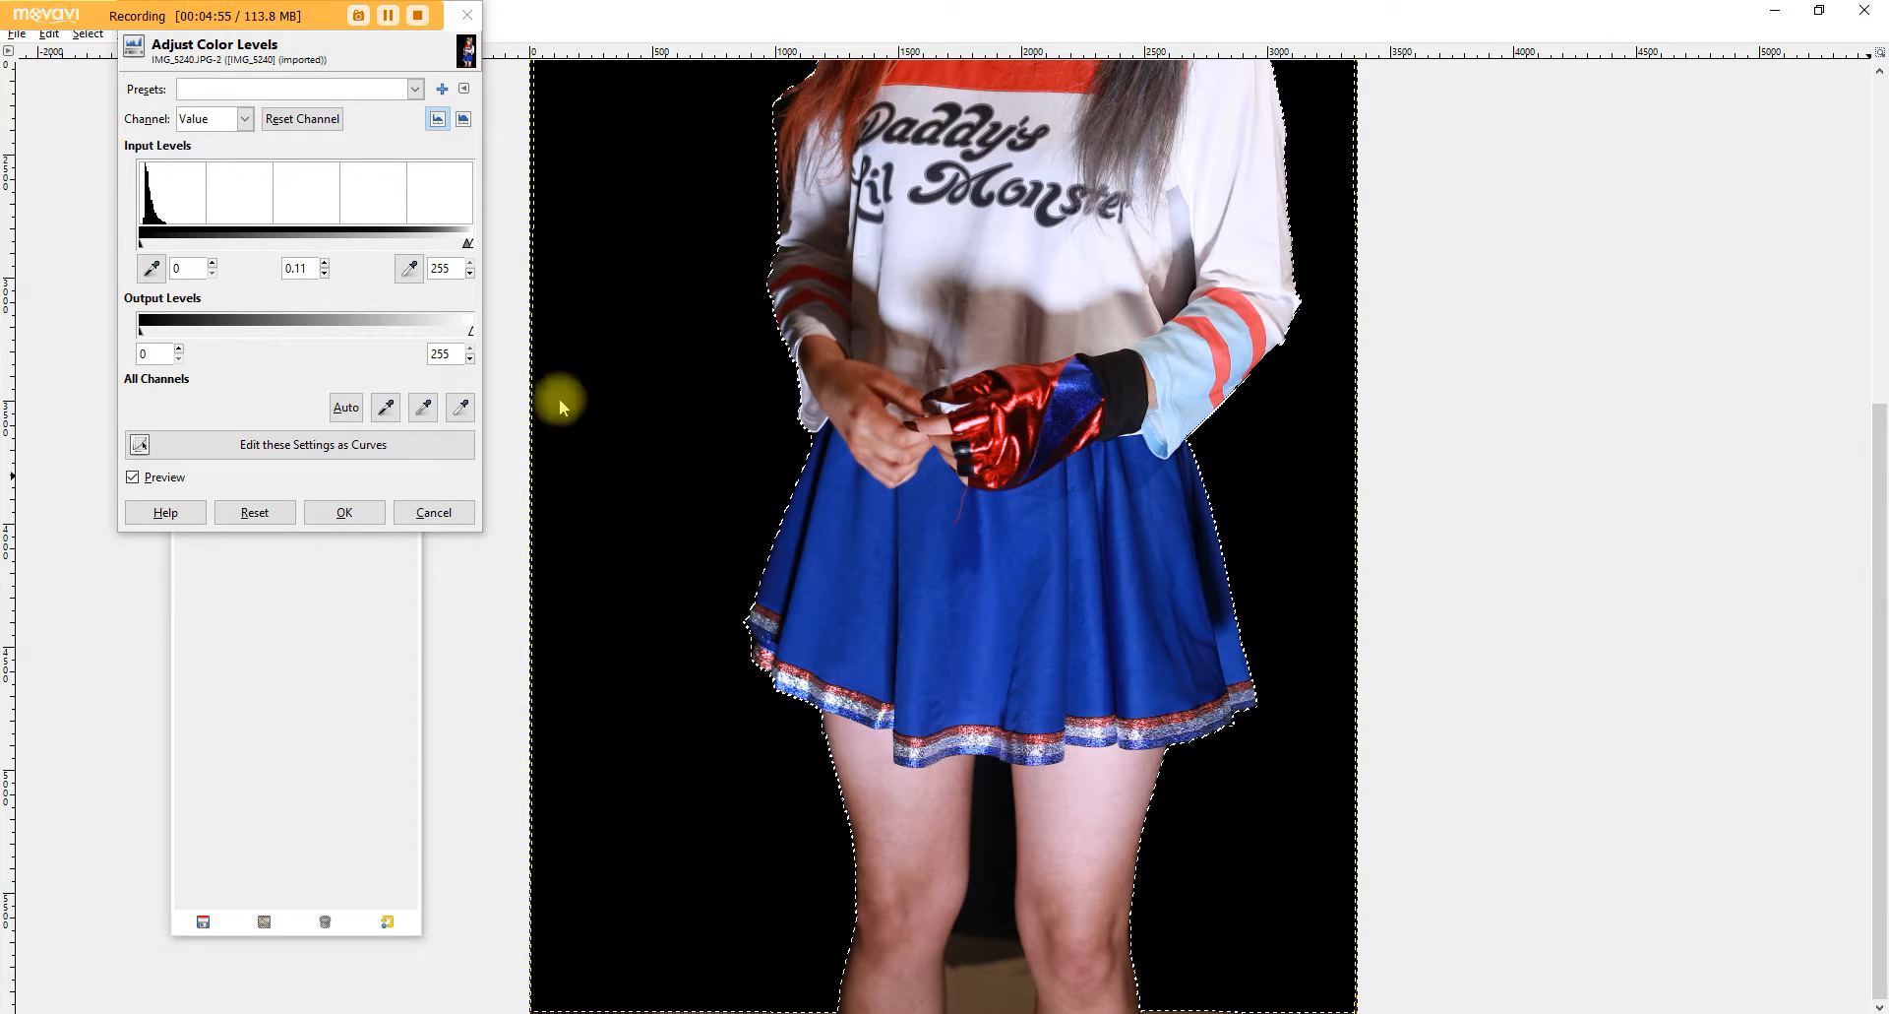
{"action": "left_click", "coordinate": [325, 512]}
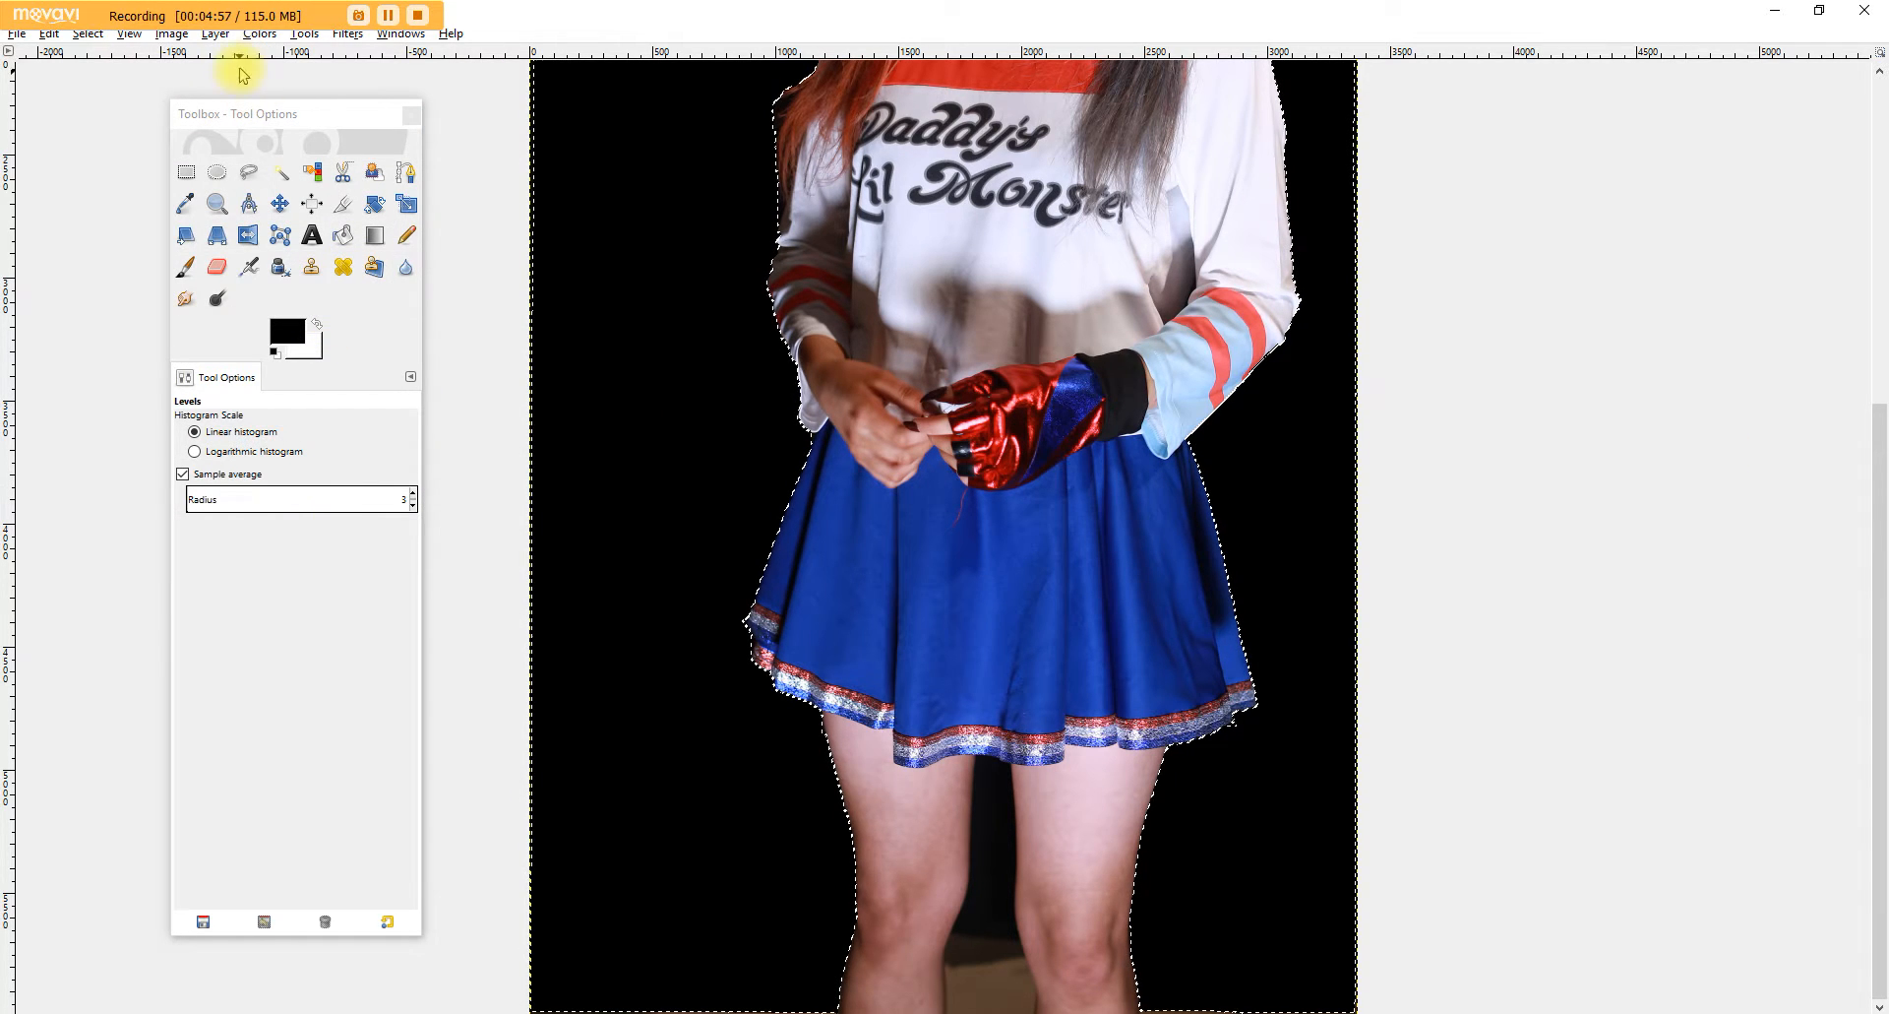
{"action": "left_click", "coordinate": [87, 33]}
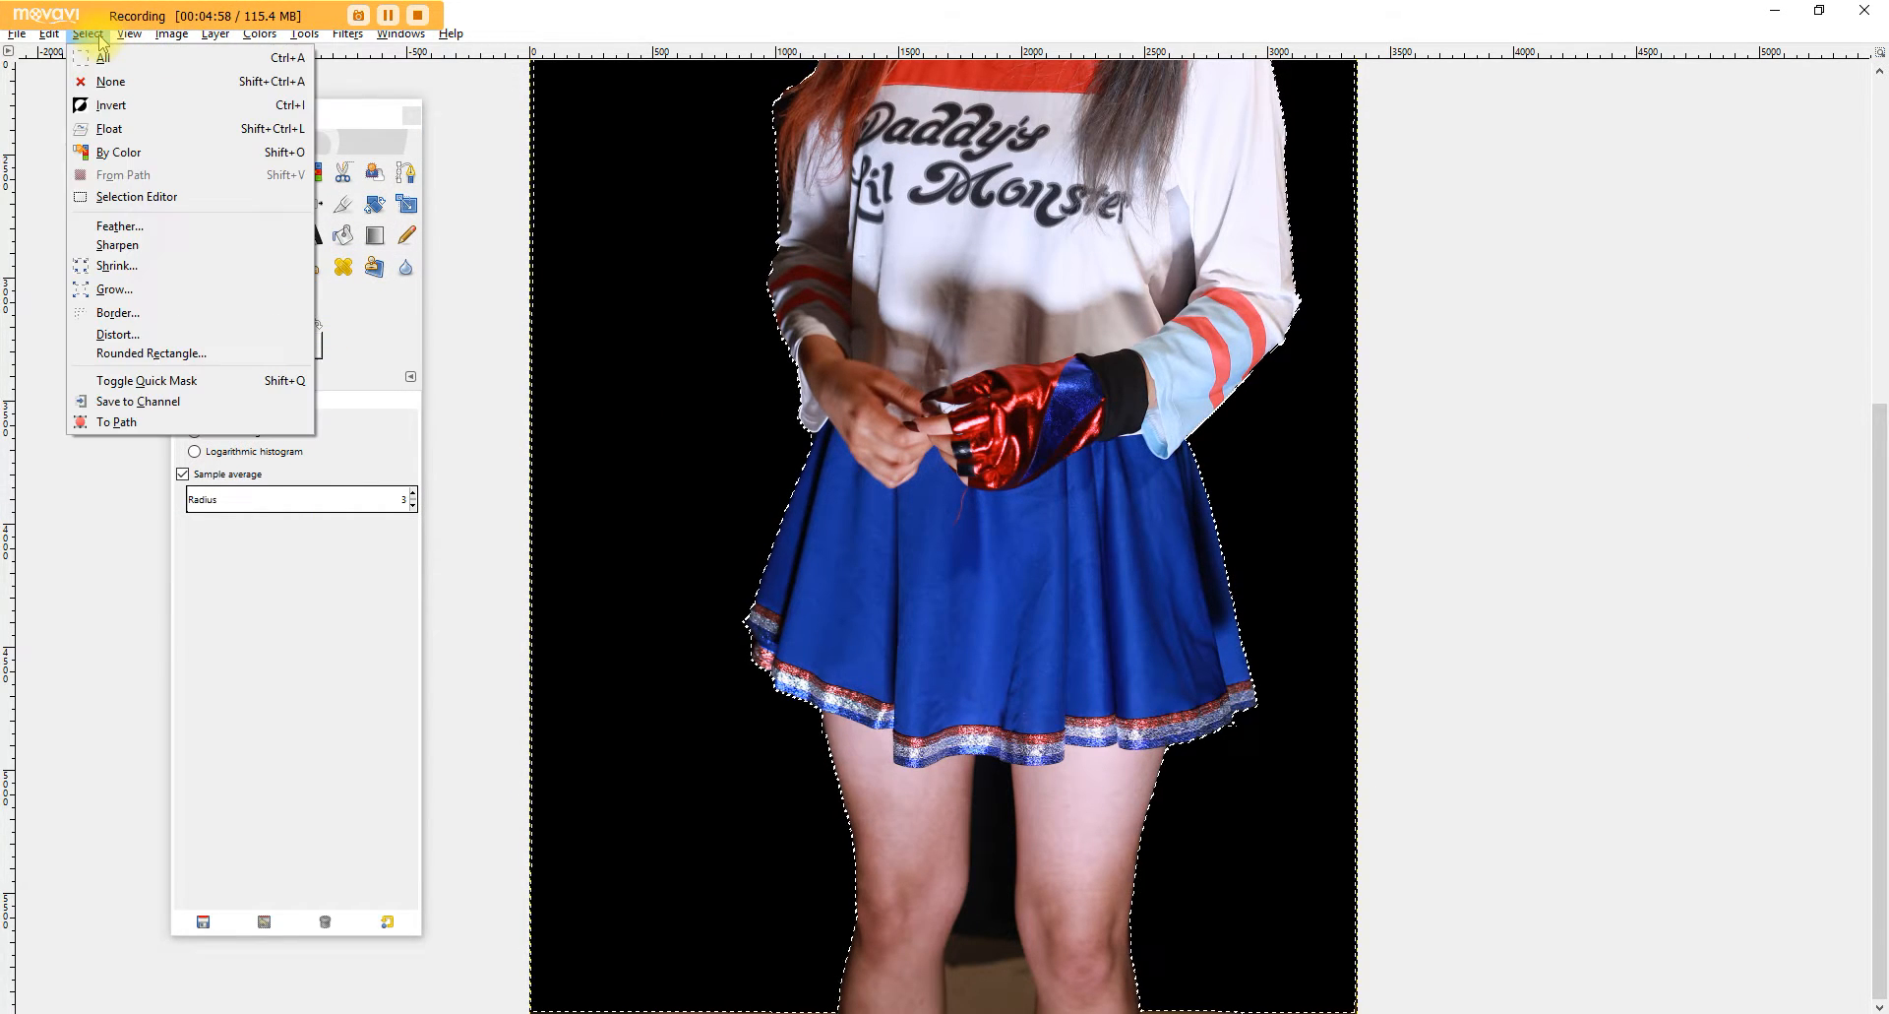
{"action": "left_click", "coordinate": [122, 83]}
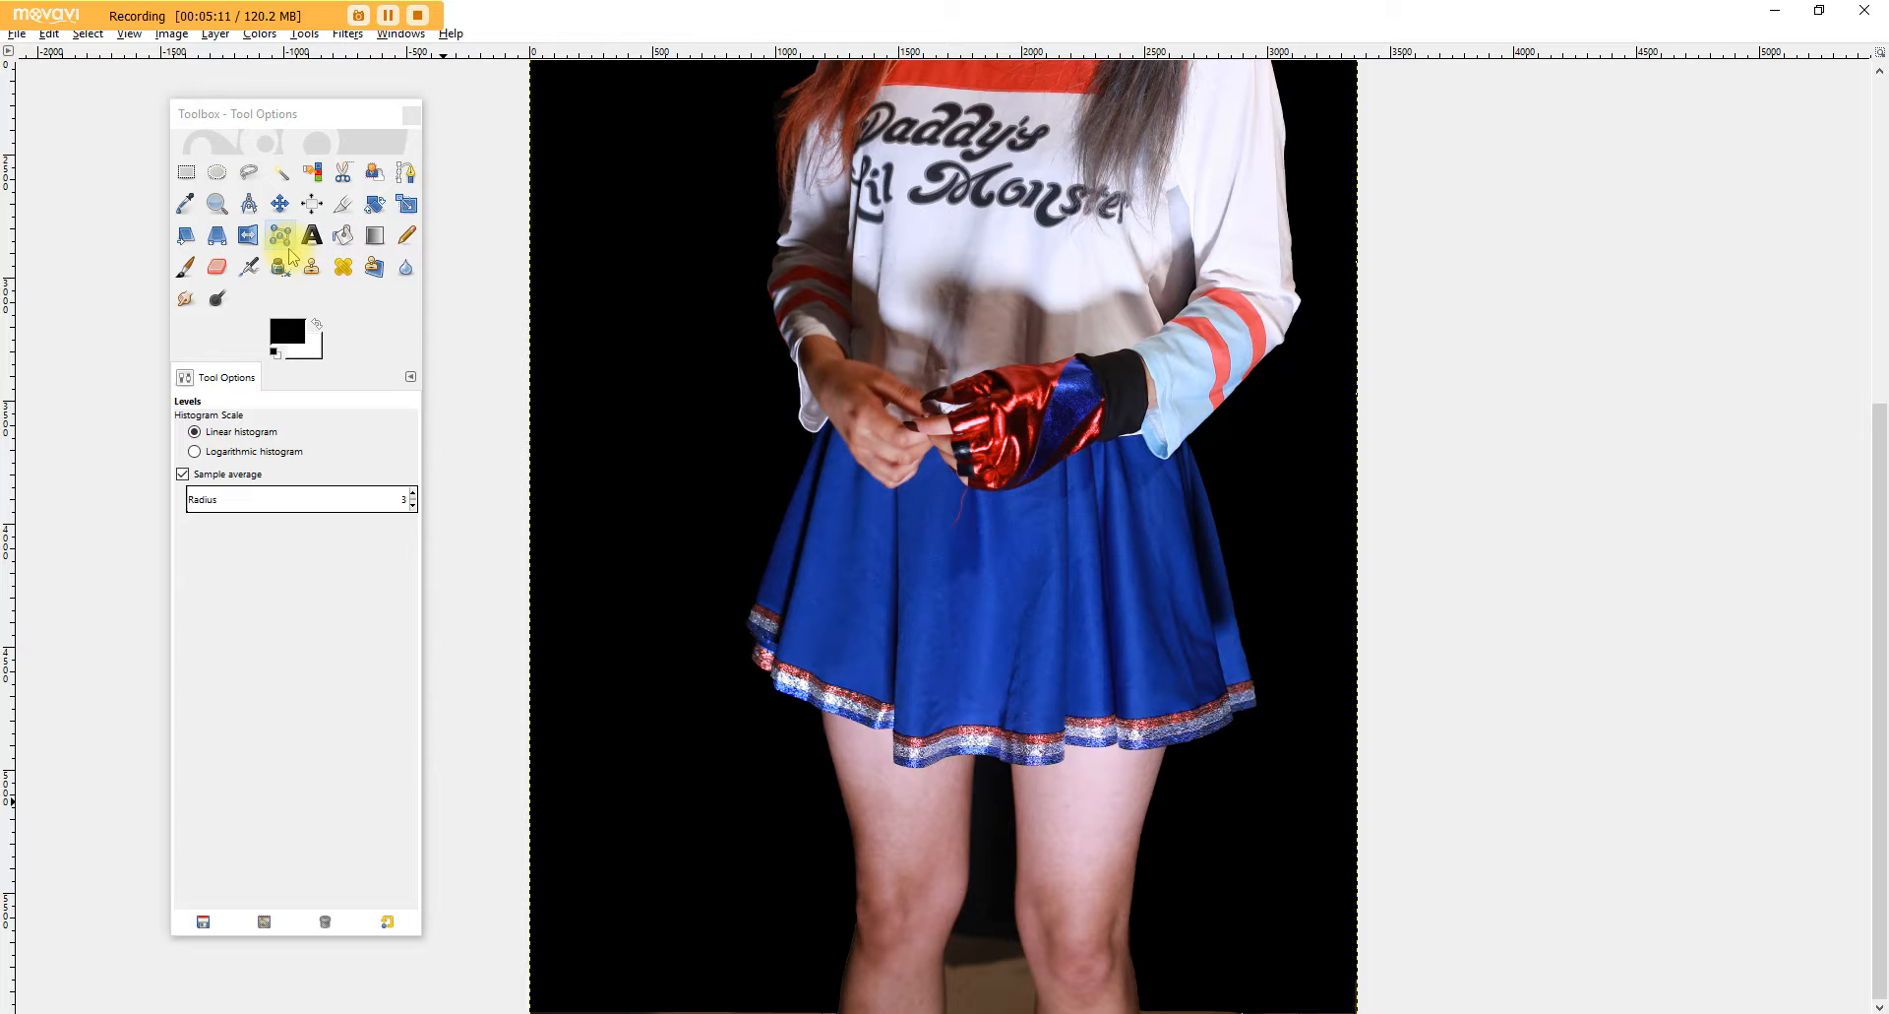
Step: Outline the lower part of the gap between the legs with Scissors Select and convert it into a selection
{"action": "left_click", "coordinate": [217, 203]}
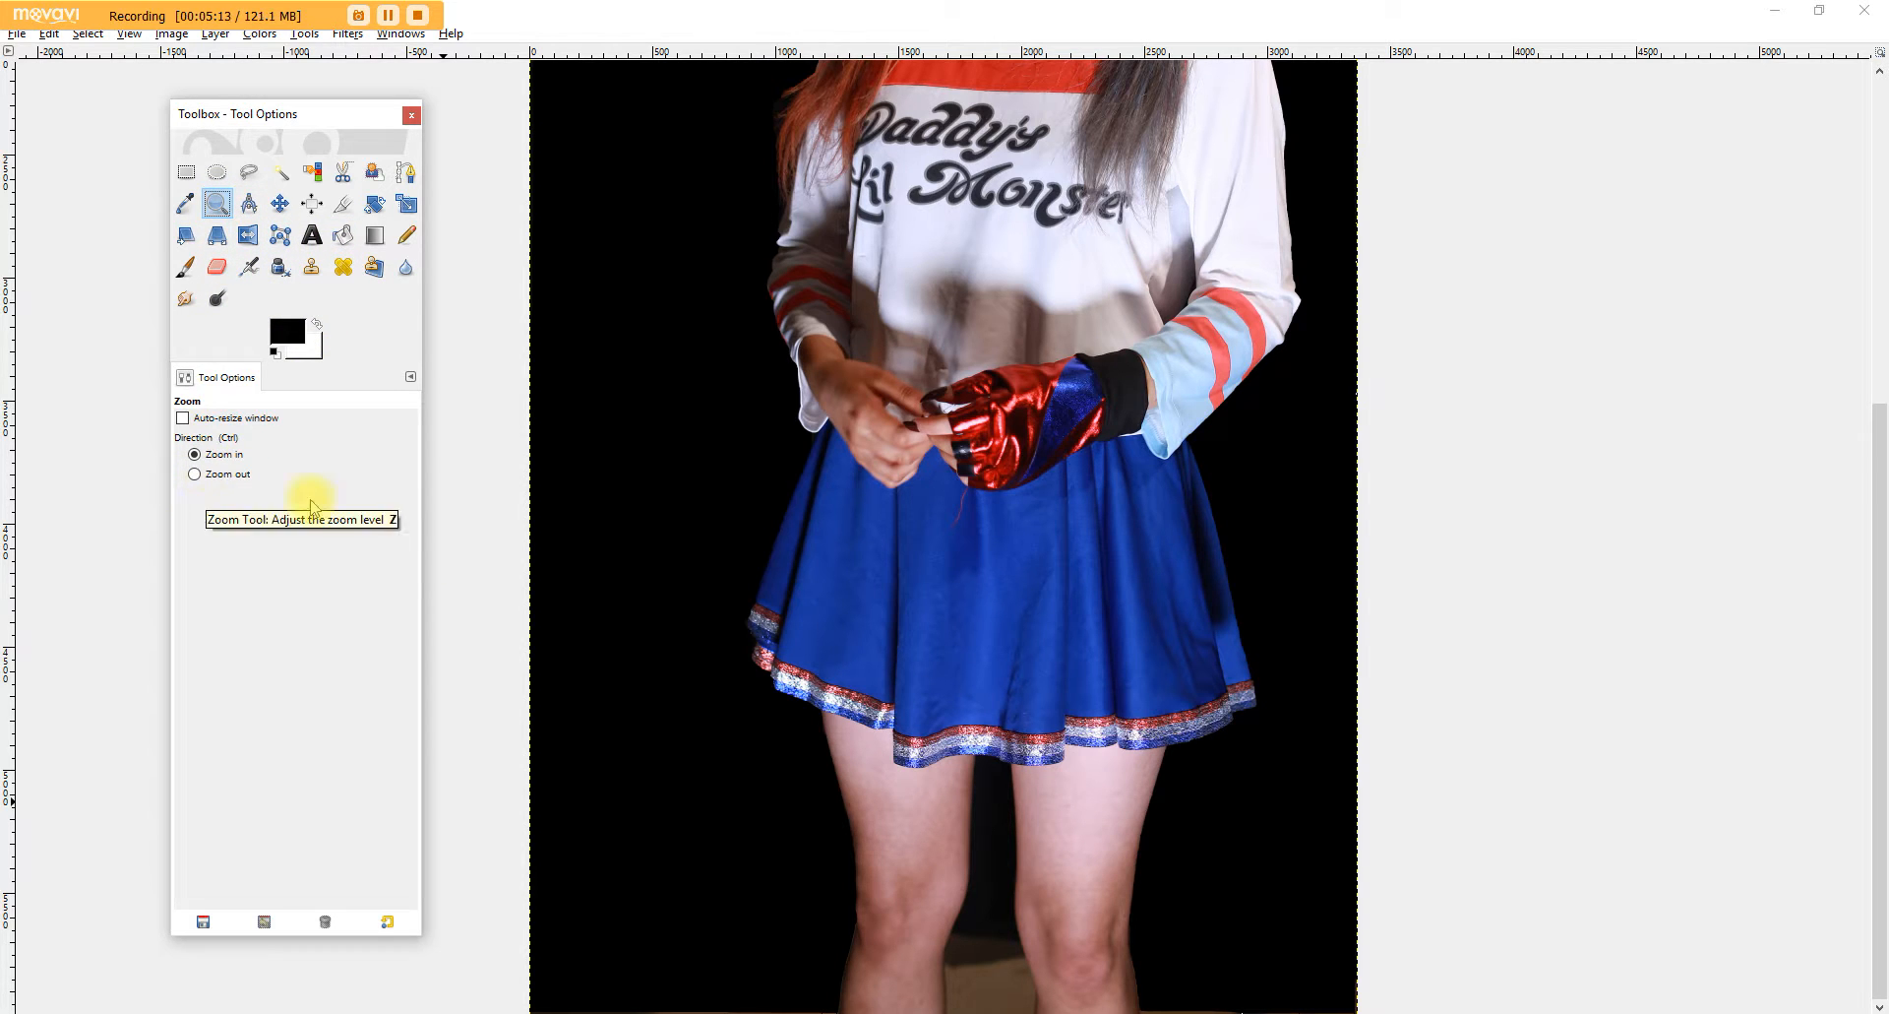
{"action": "left_click", "coordinate": [991, 983]}
{"action": "left_click", "coordinate": [989, 998]}
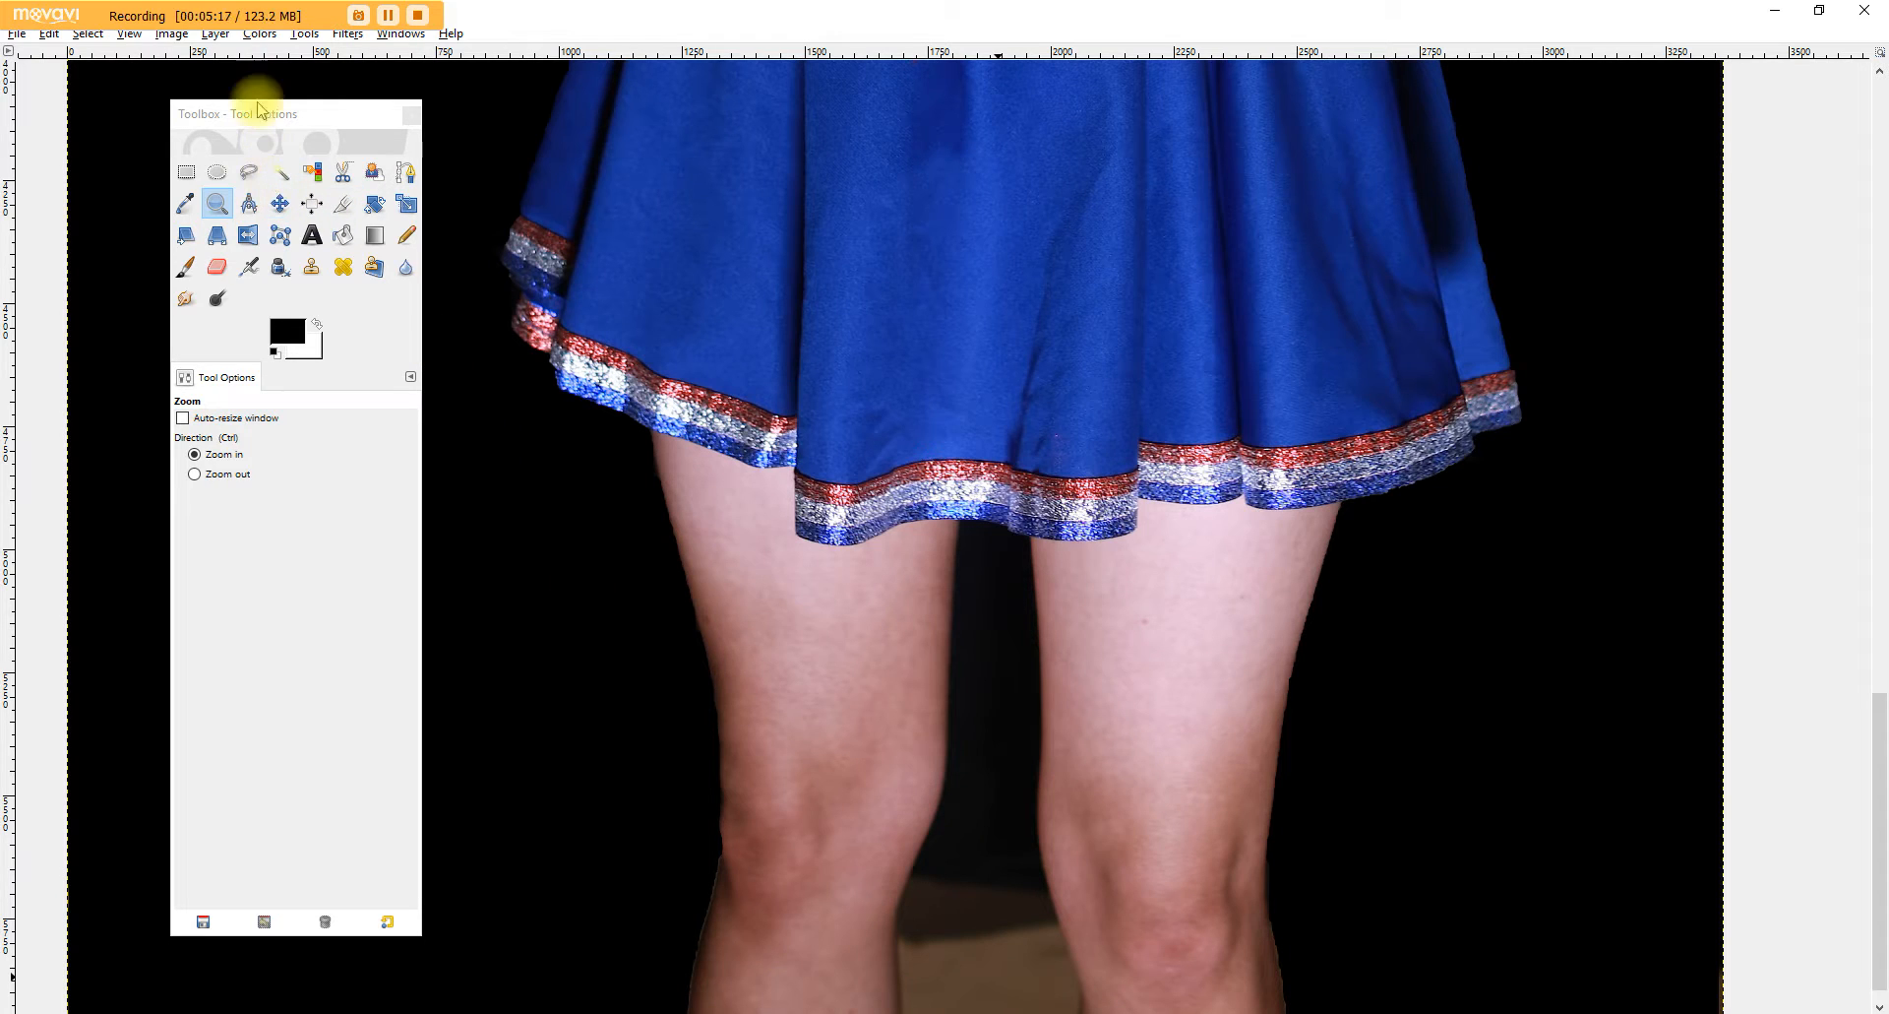
{"action": "left_click", "coordinate": [343, 175]}
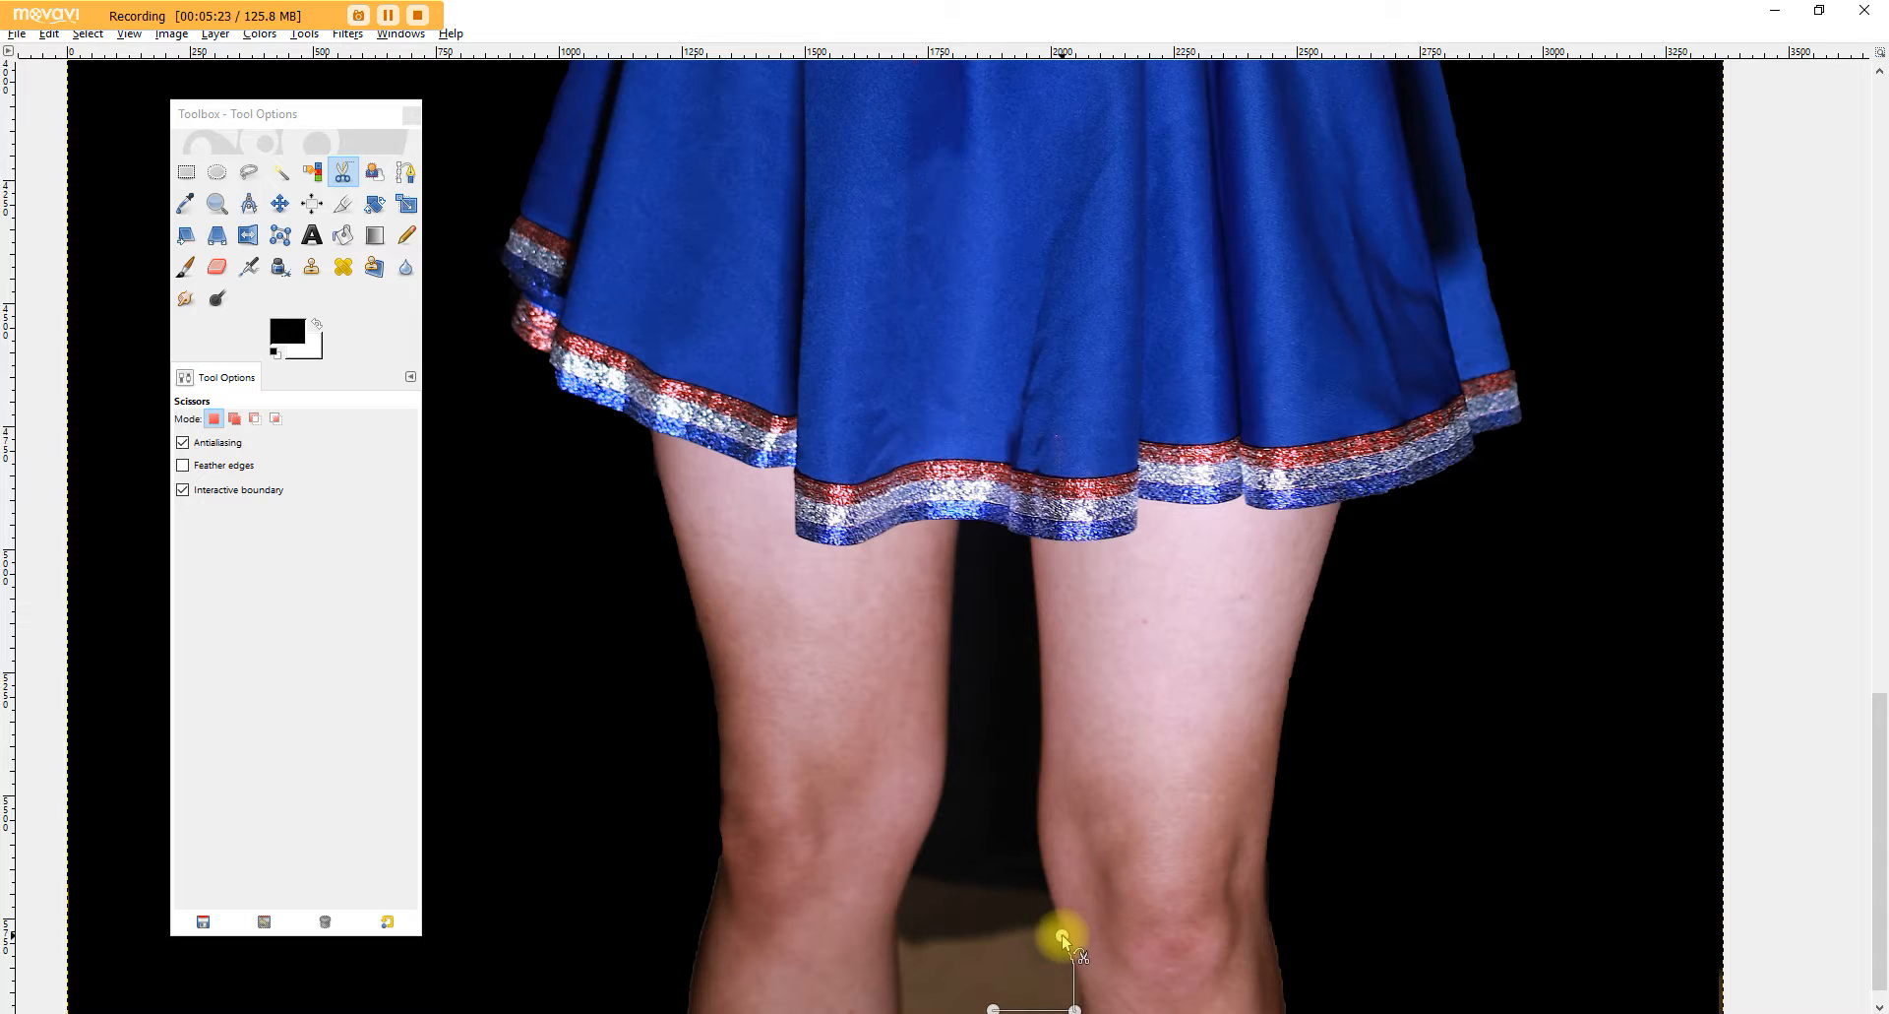
{"action": "left_click", "coordinate": [1038, 804]}
{"action": "left_click", "coordinate": [903, 886]}
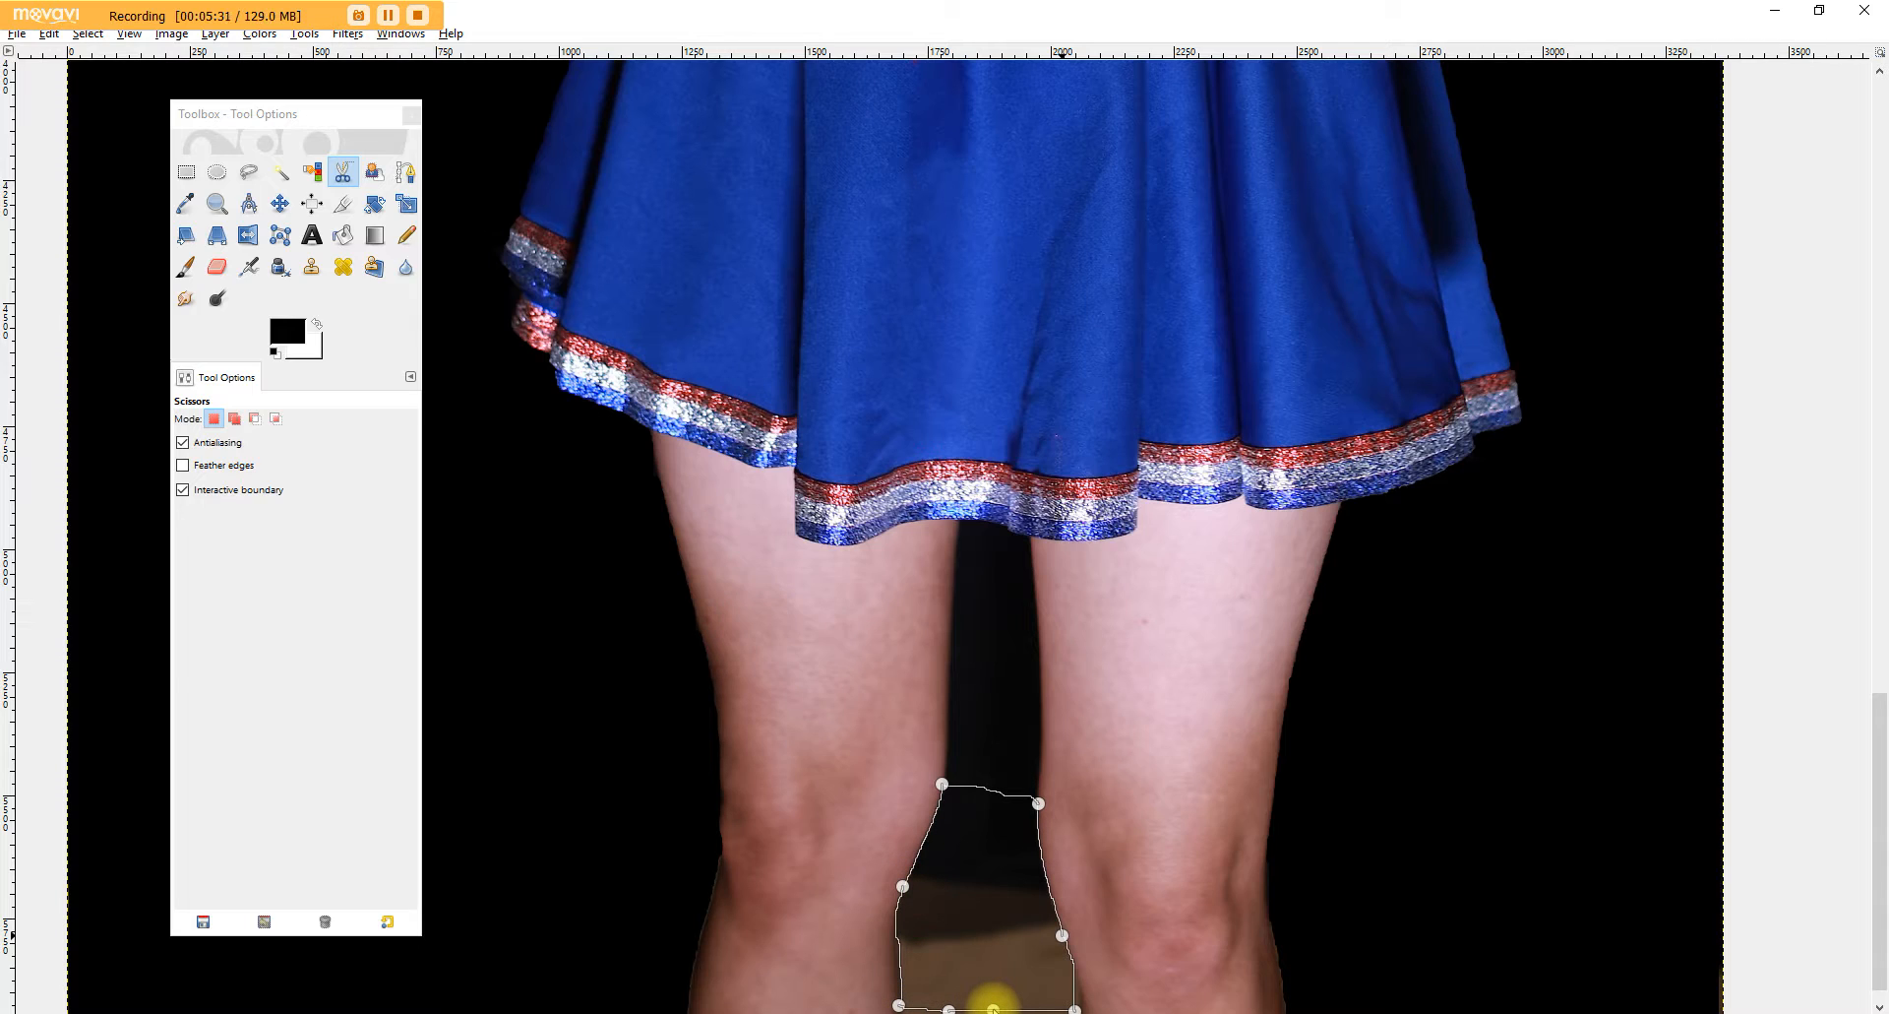
{"action": "key", "text": "Return"}
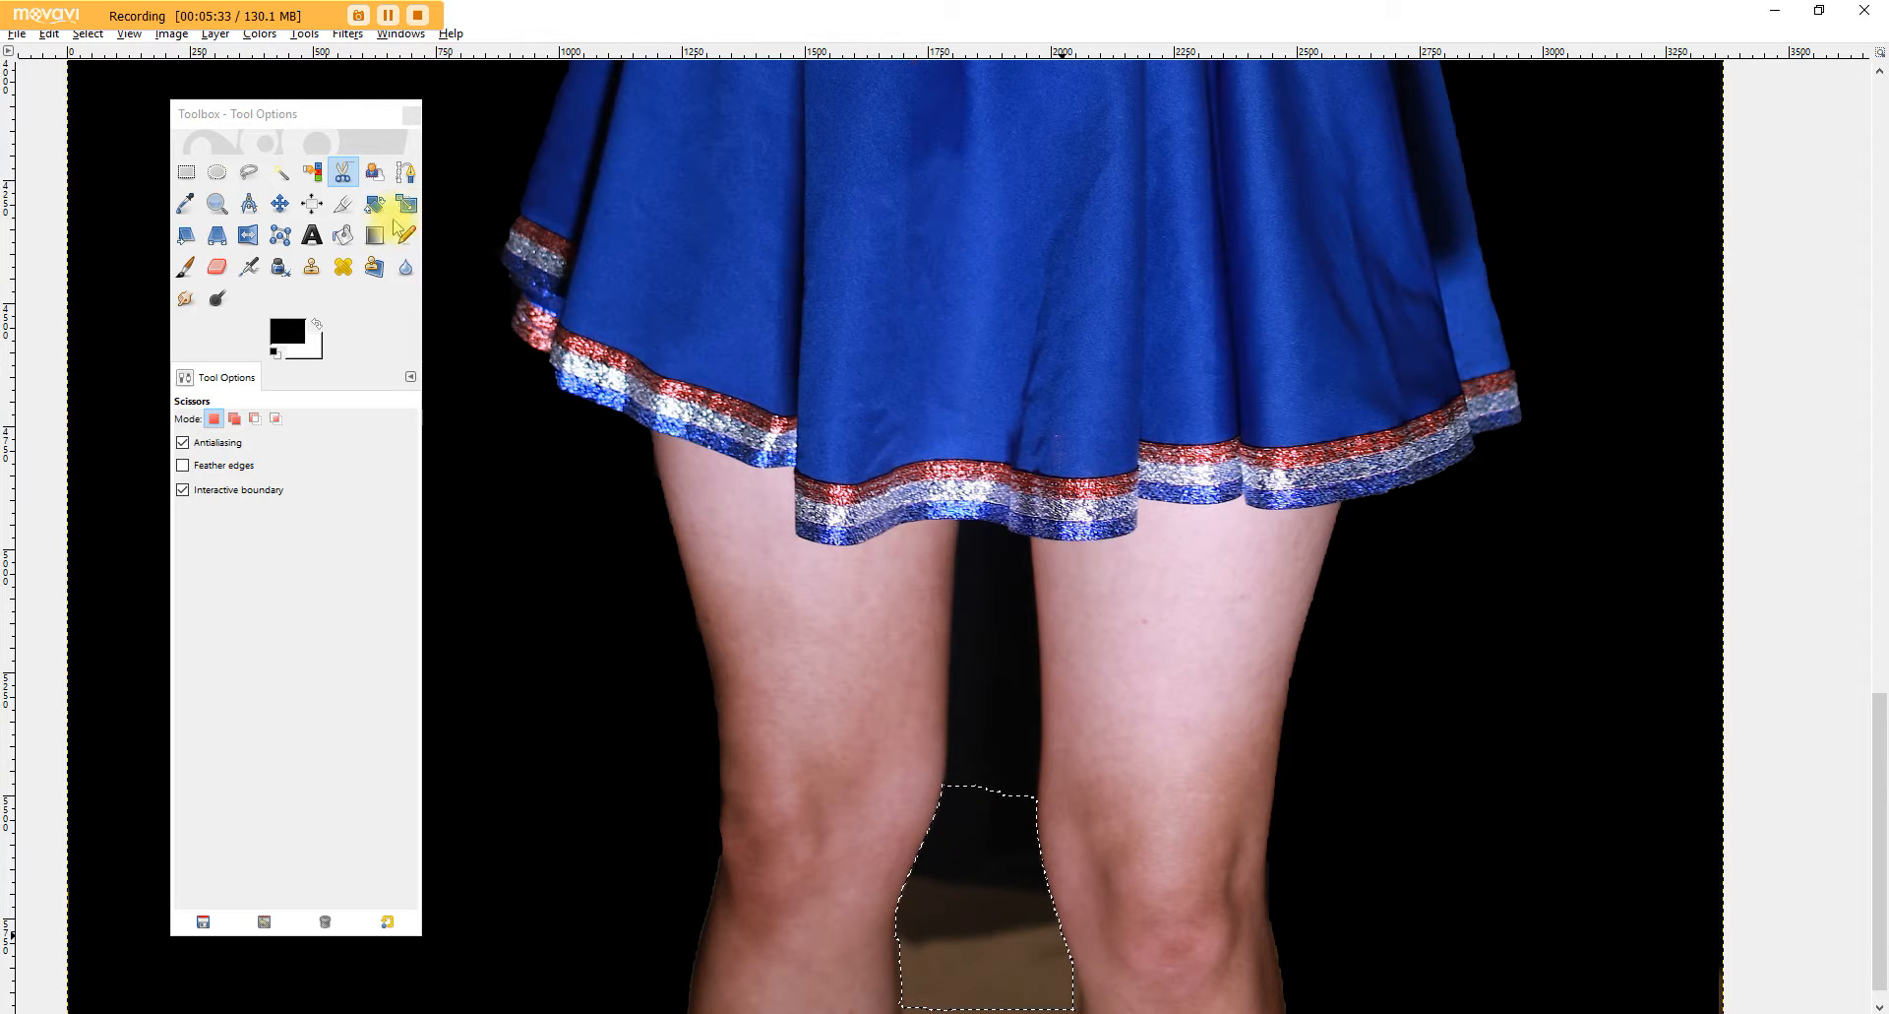
Step: Black out the selected gap between the legs with Levels at a midtone input value of 0.10
{"action": "left_click", "coordinate": [260, 34]}
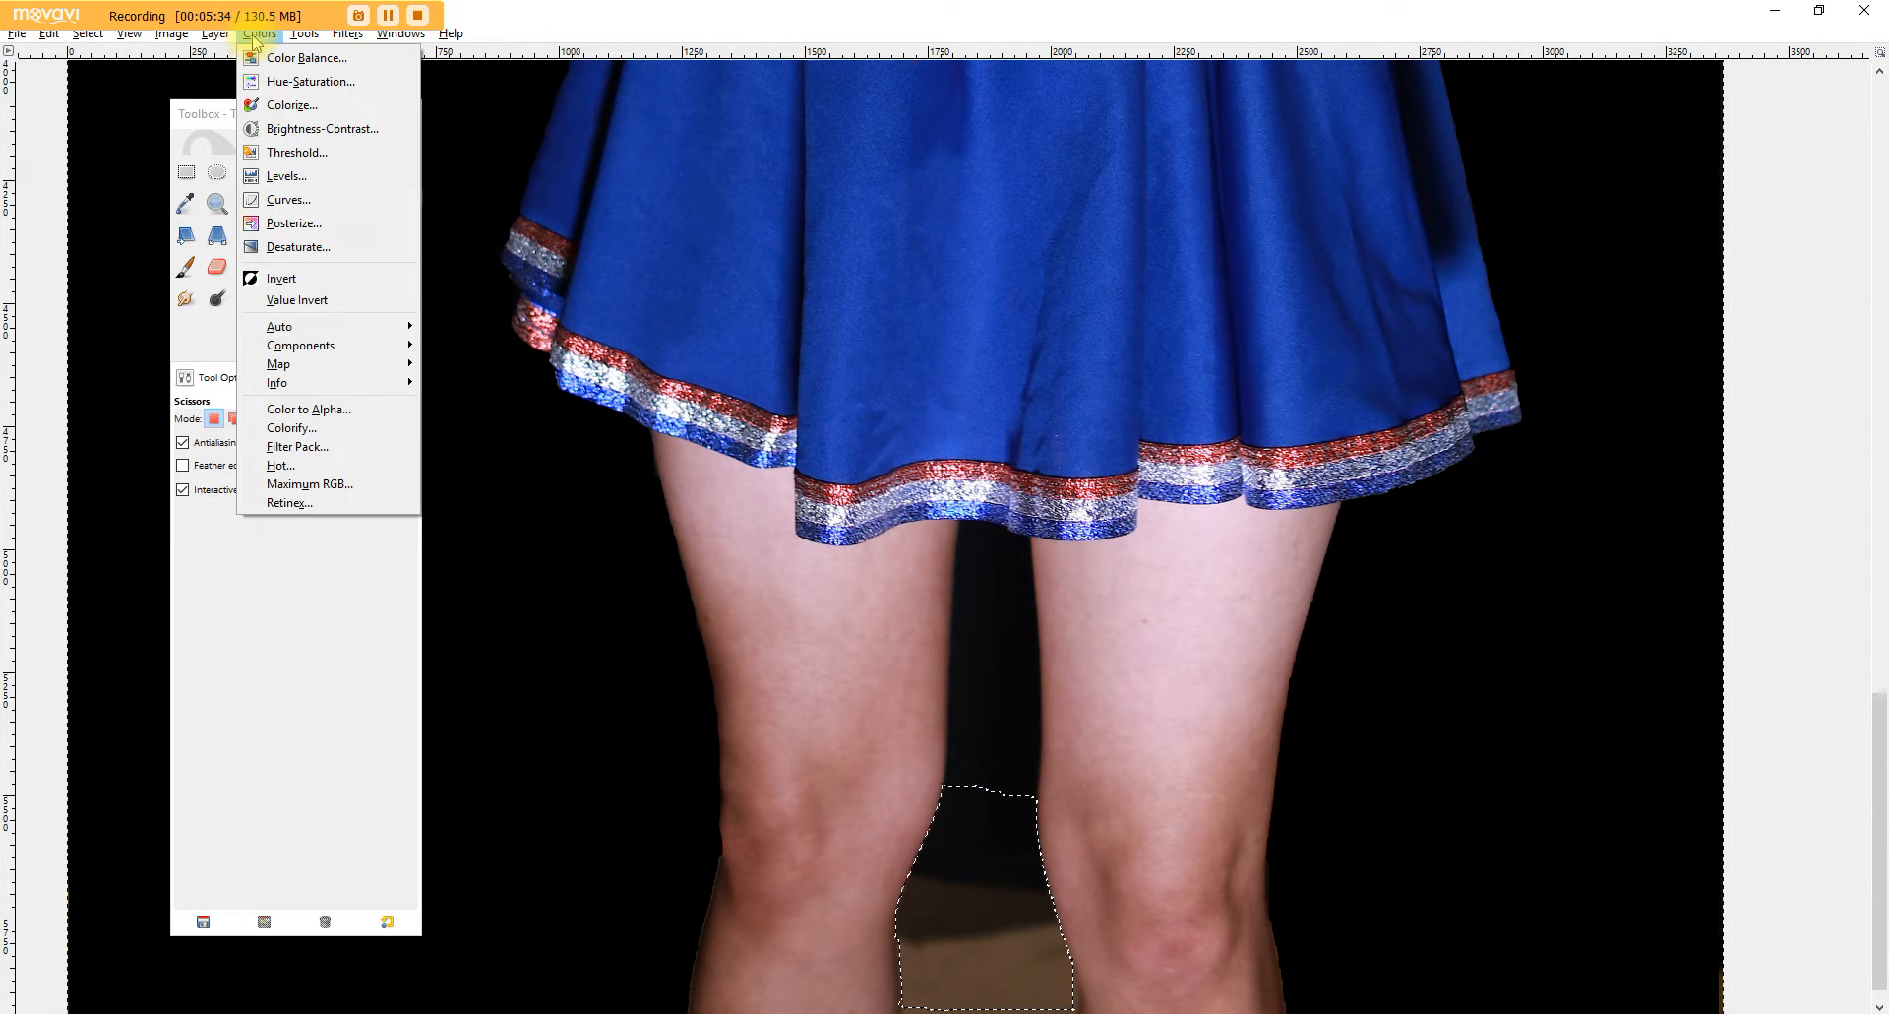
{"action": "left_click", "coordinate": [289, 177]}
{"action": "left_click_drag", "start_coordinate": [321, 253], "coordinate": [469, 256]}
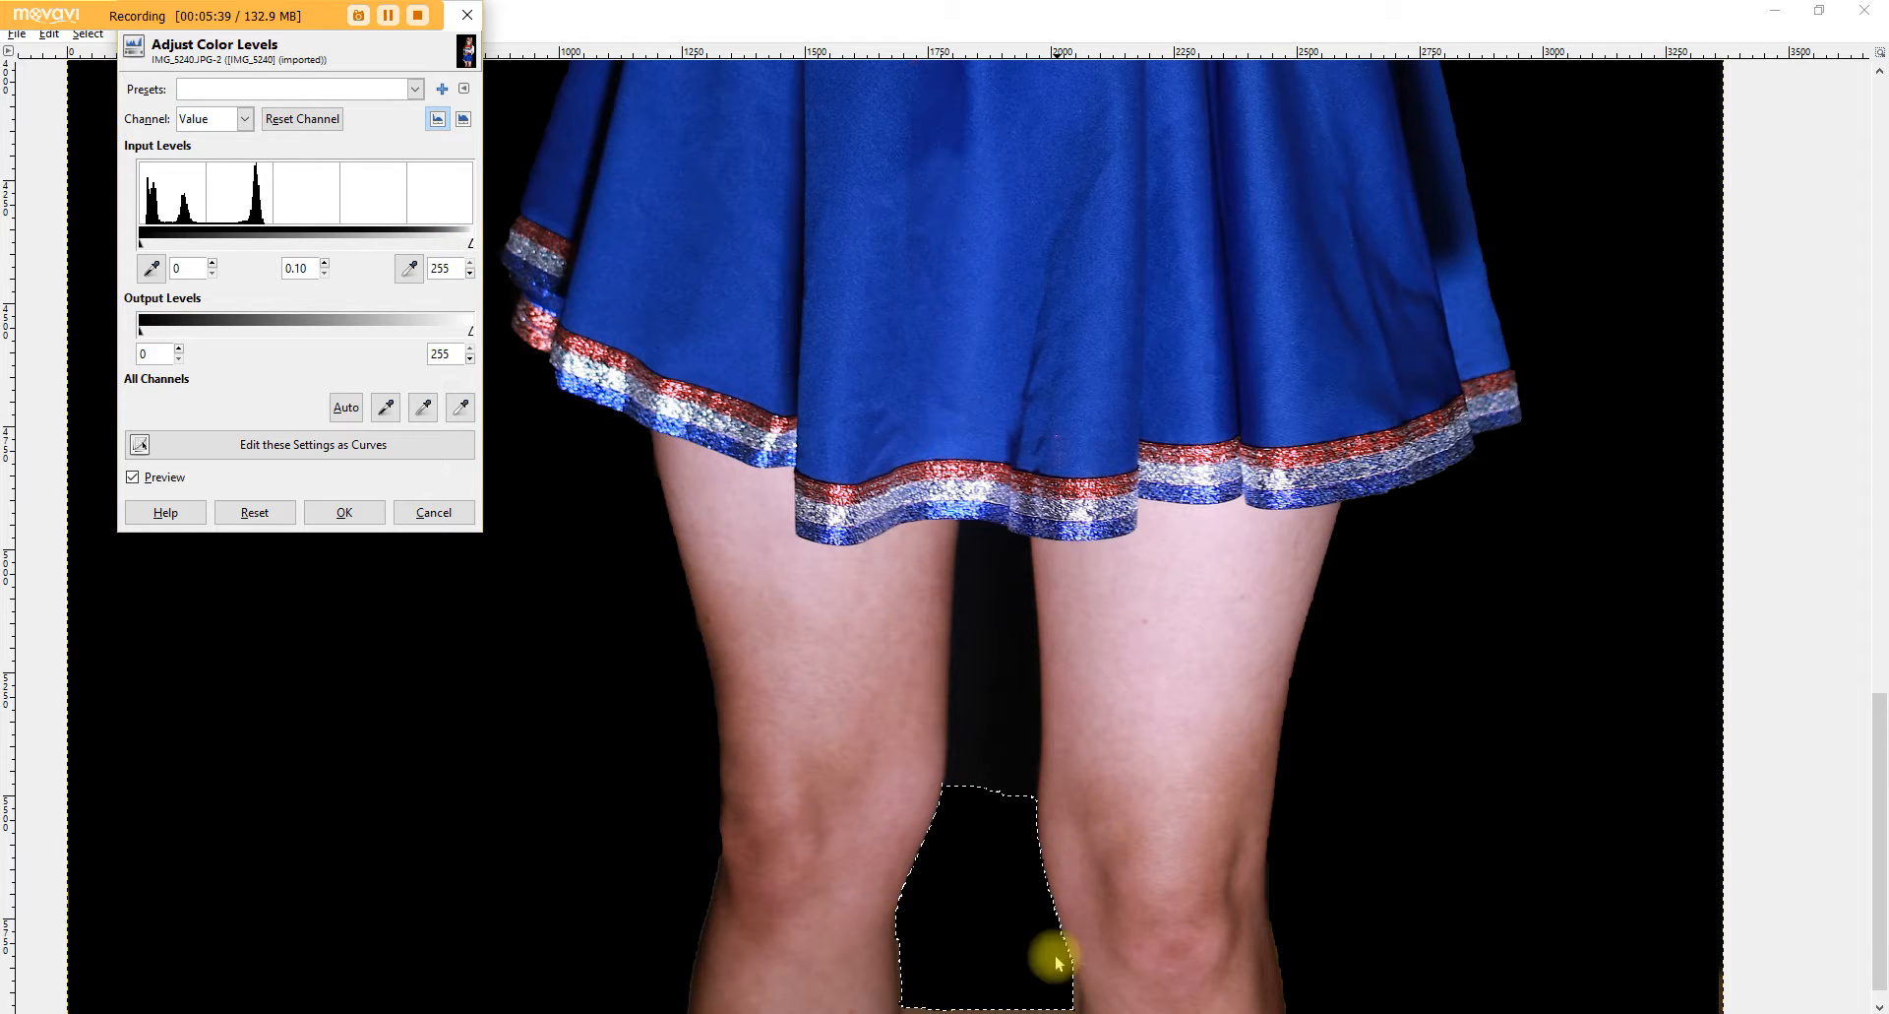
{"action": "left_click", "coordinate": [344, 512]}
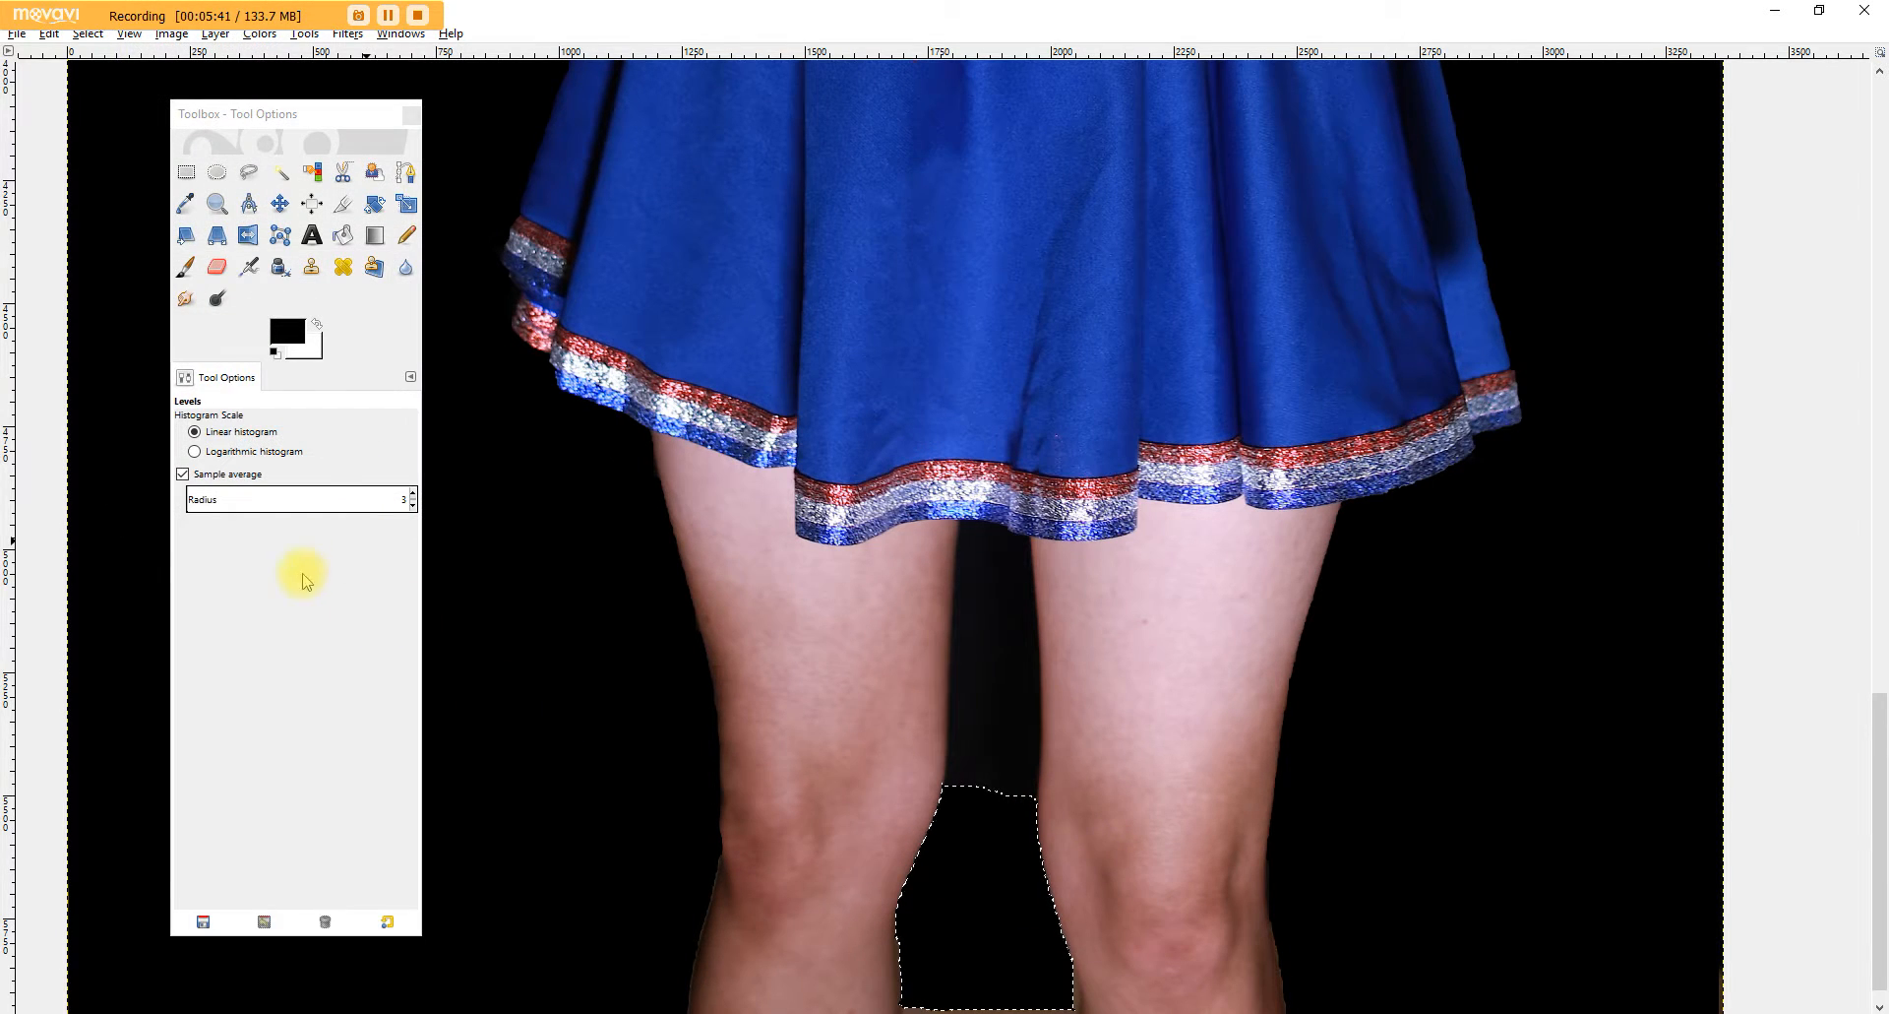
Step: Check the blacked-out background across the whole figure and clear the selection between the legs
{"action": "left_click", "coordinate": [215, 206]}
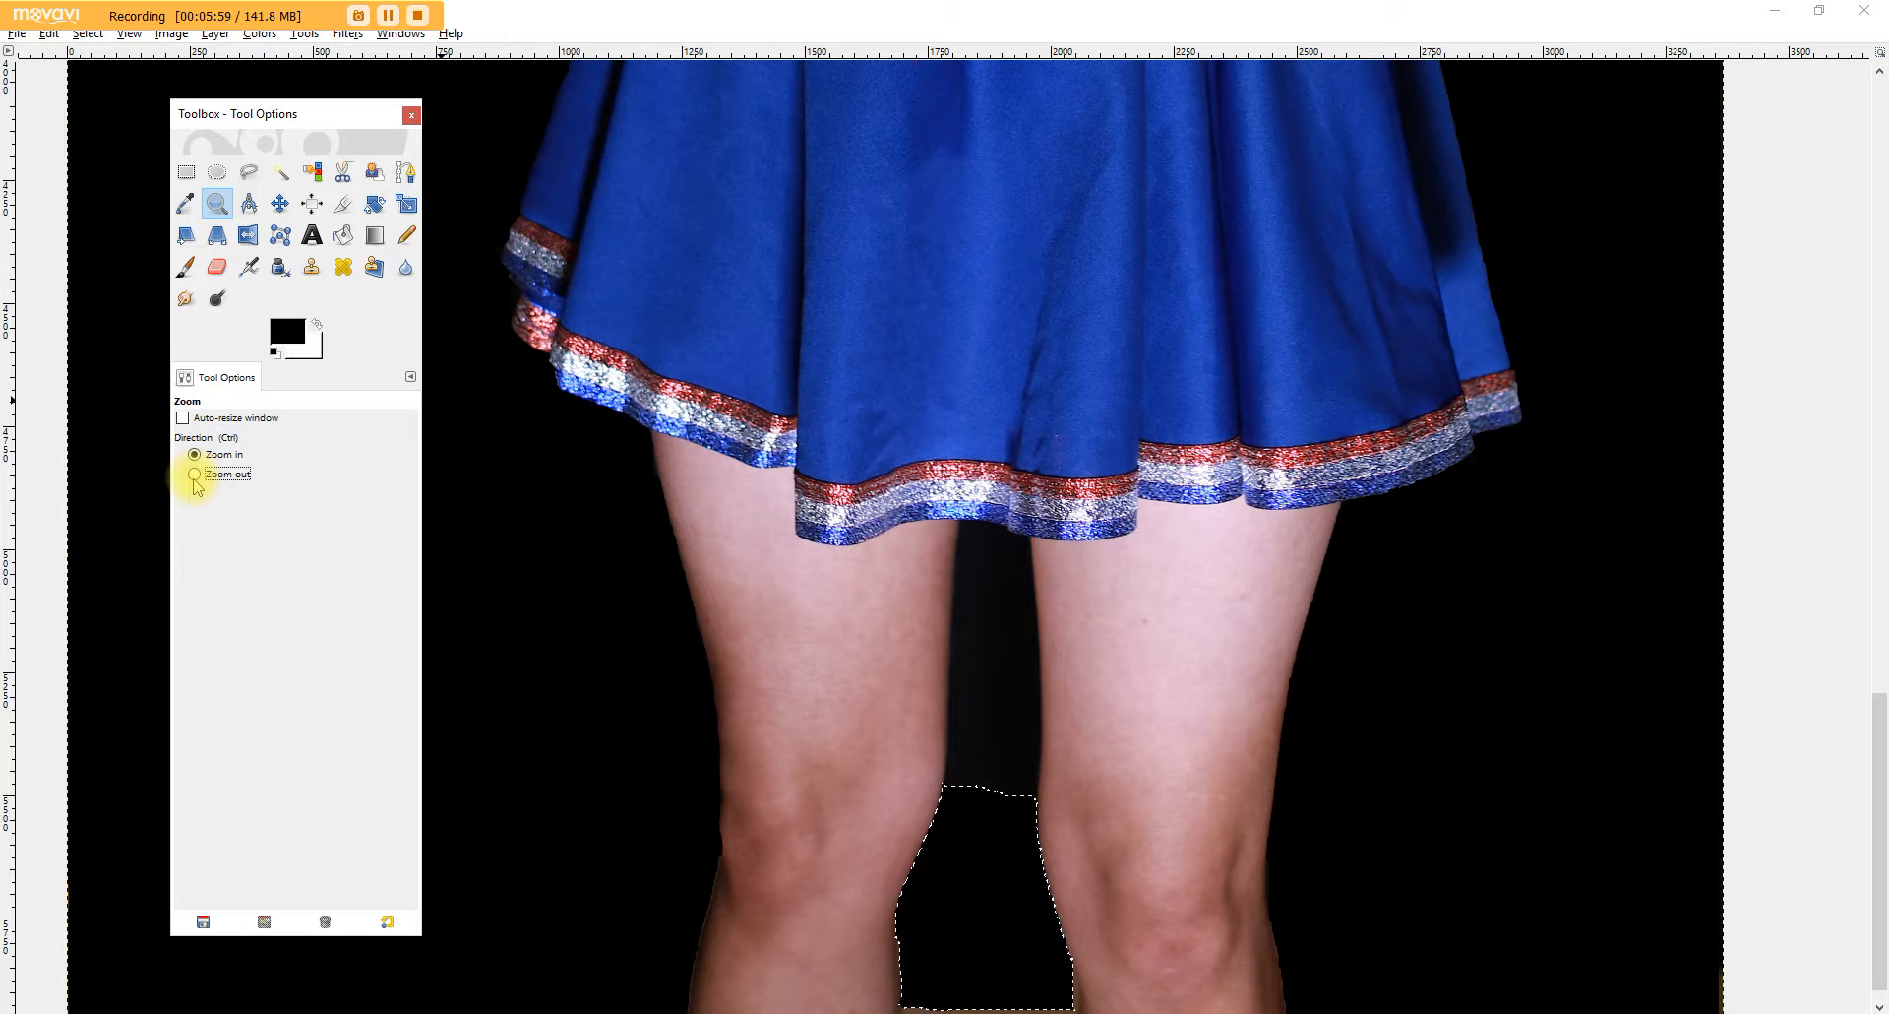
{"action": "left_click", "coordinate": [598, 455]}
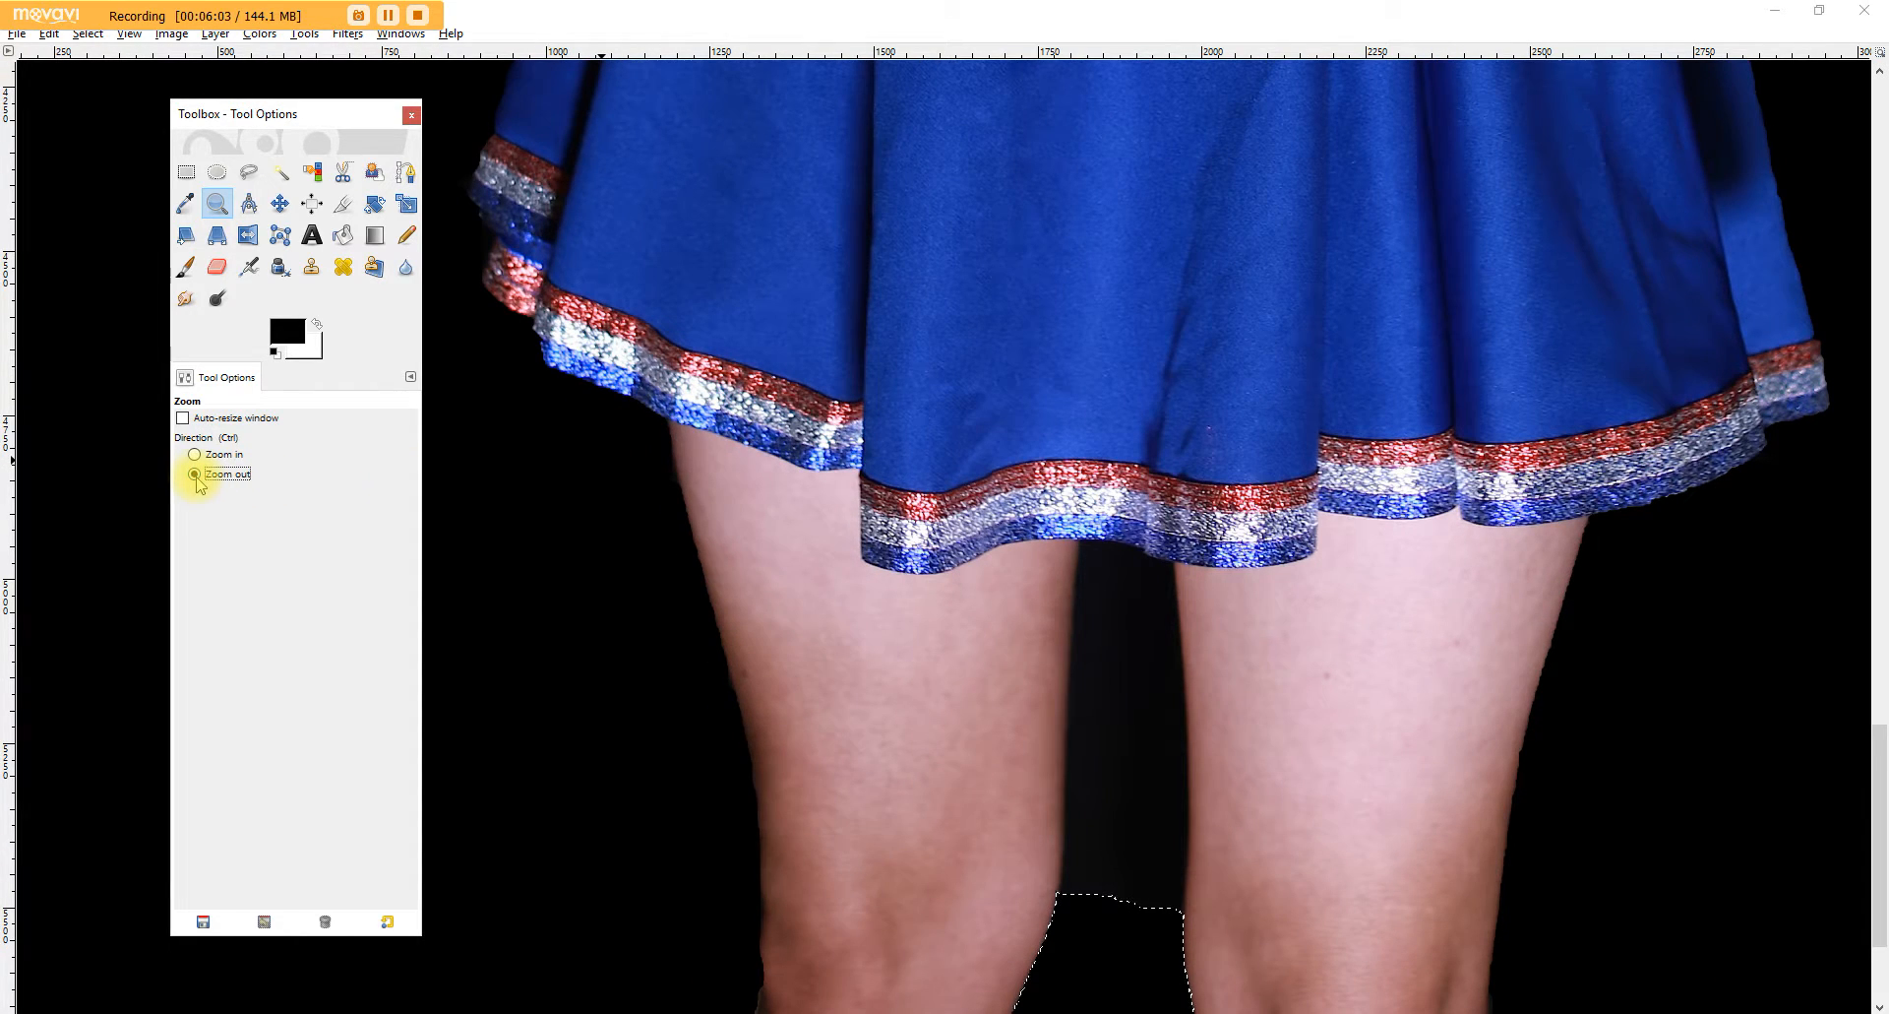
{"action": "left_click", "coordinate": [1322, 232]}
{"action": "left_click", "coordinate": [1323, 234]}
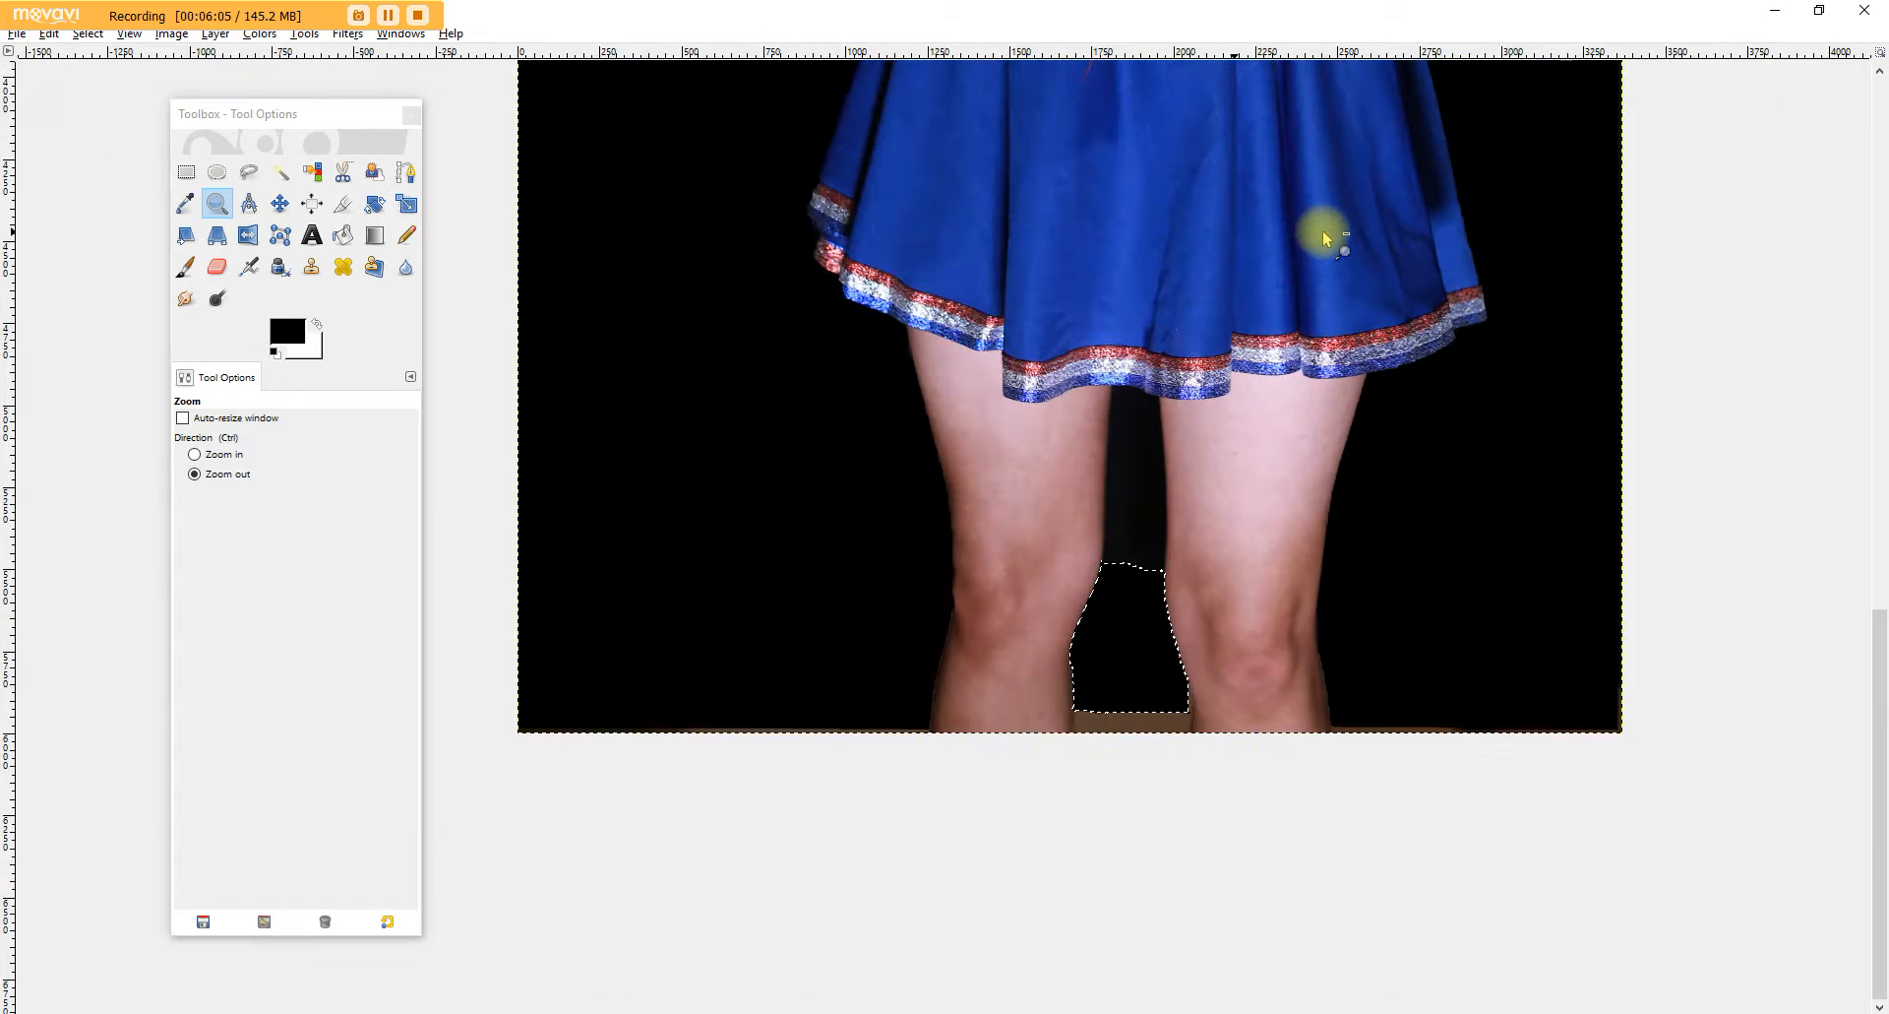
{"action": "left_click", "coordinate": [1323, 230]}
{"action": "left_click_drag", "start_coordinate": [1879, 536], "coordinate": [1865, 258]}
{"action": "left_click", "coordinate": [1515, 356]}
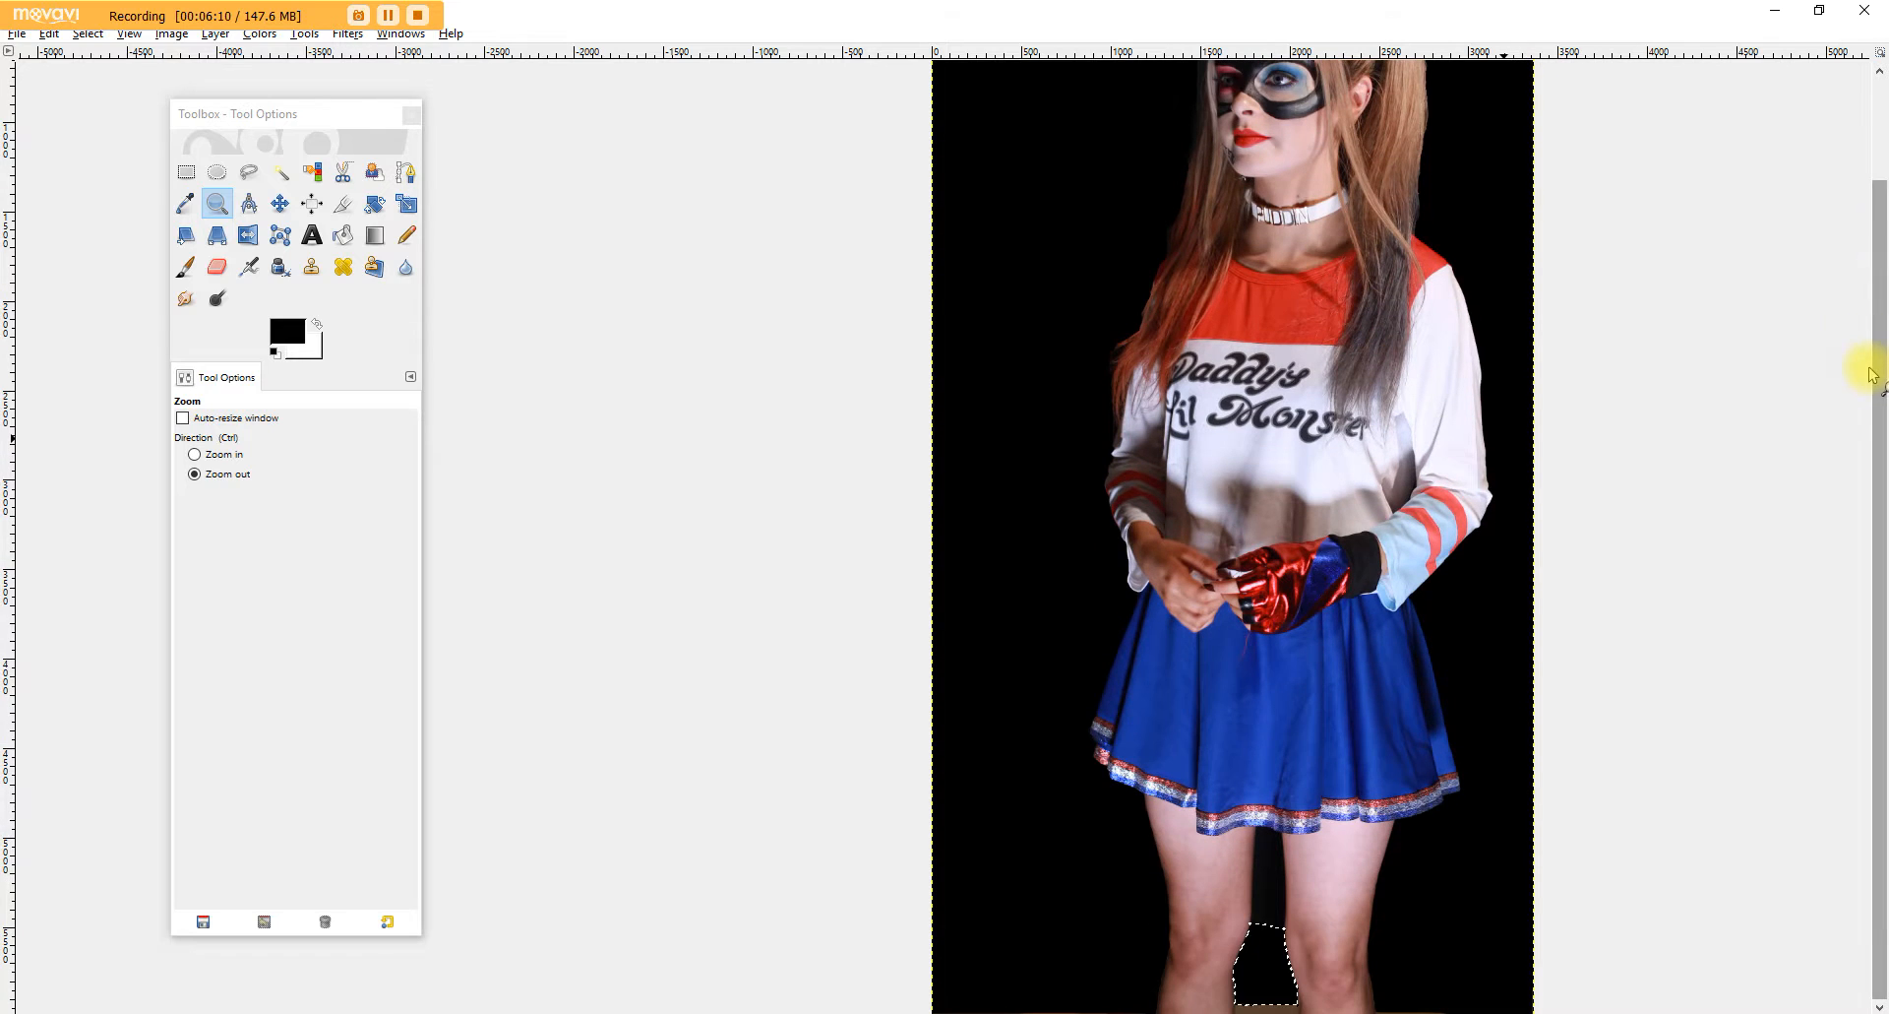
{"action": "left_click", "coordinate": [1217, 421]}
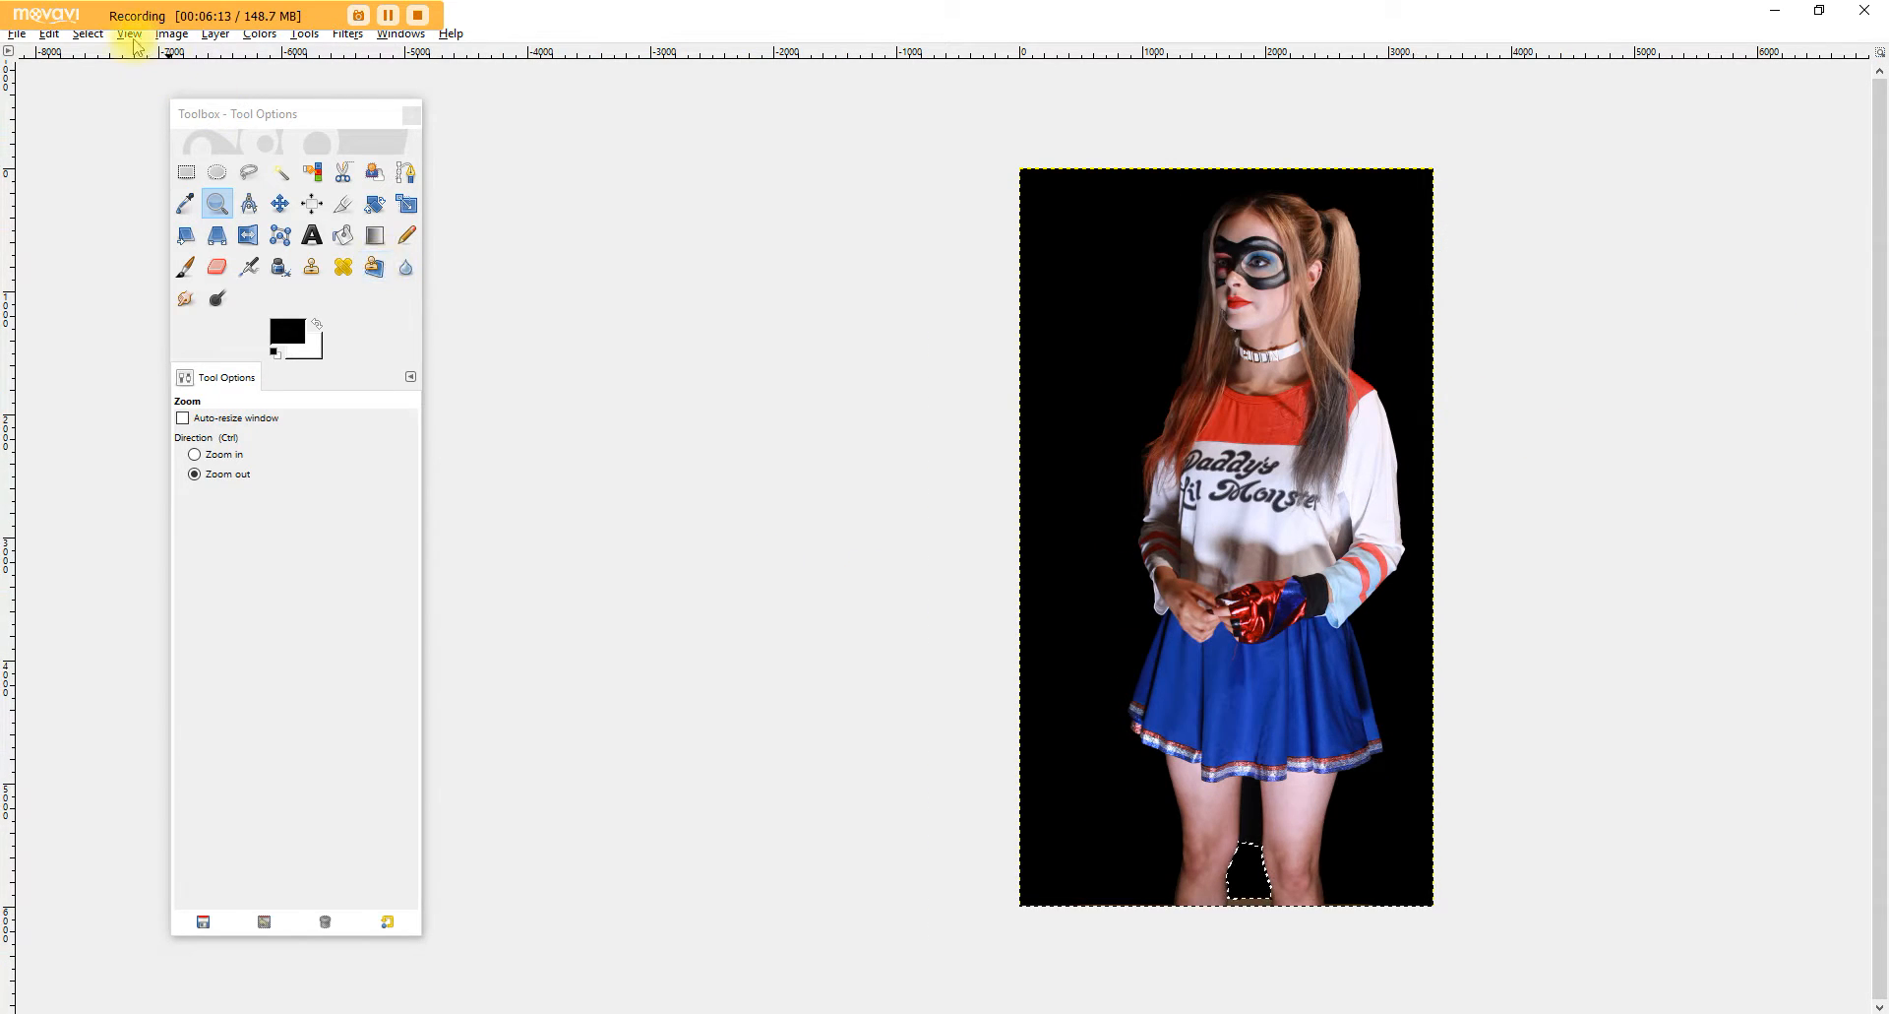
{"action": "left_click", "coordinate": [49, 33]}
{"action": "left_click", "coordinate": [98, 76]}
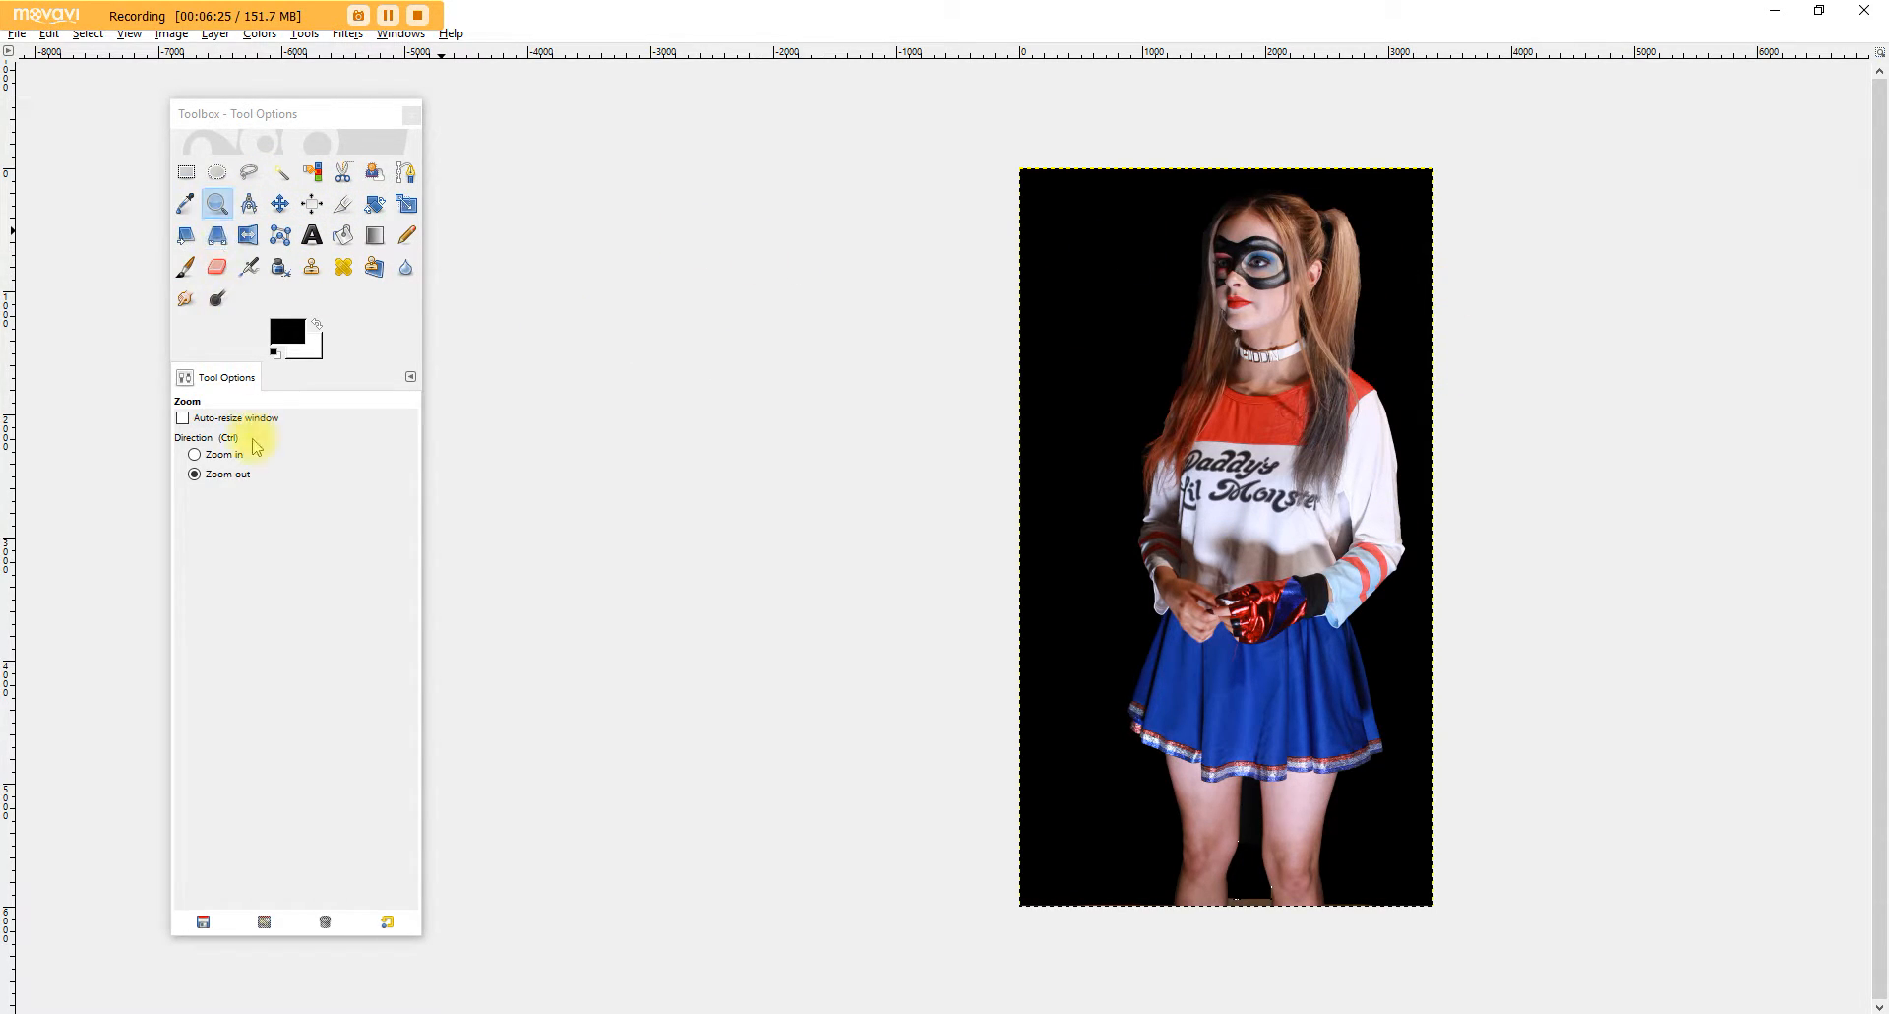
Step: Test midtone red levels of 74 and 14 in Color Balance on the photo, and reset the range before applying
{"action": "left_click", "coordinate": [196, 456]}
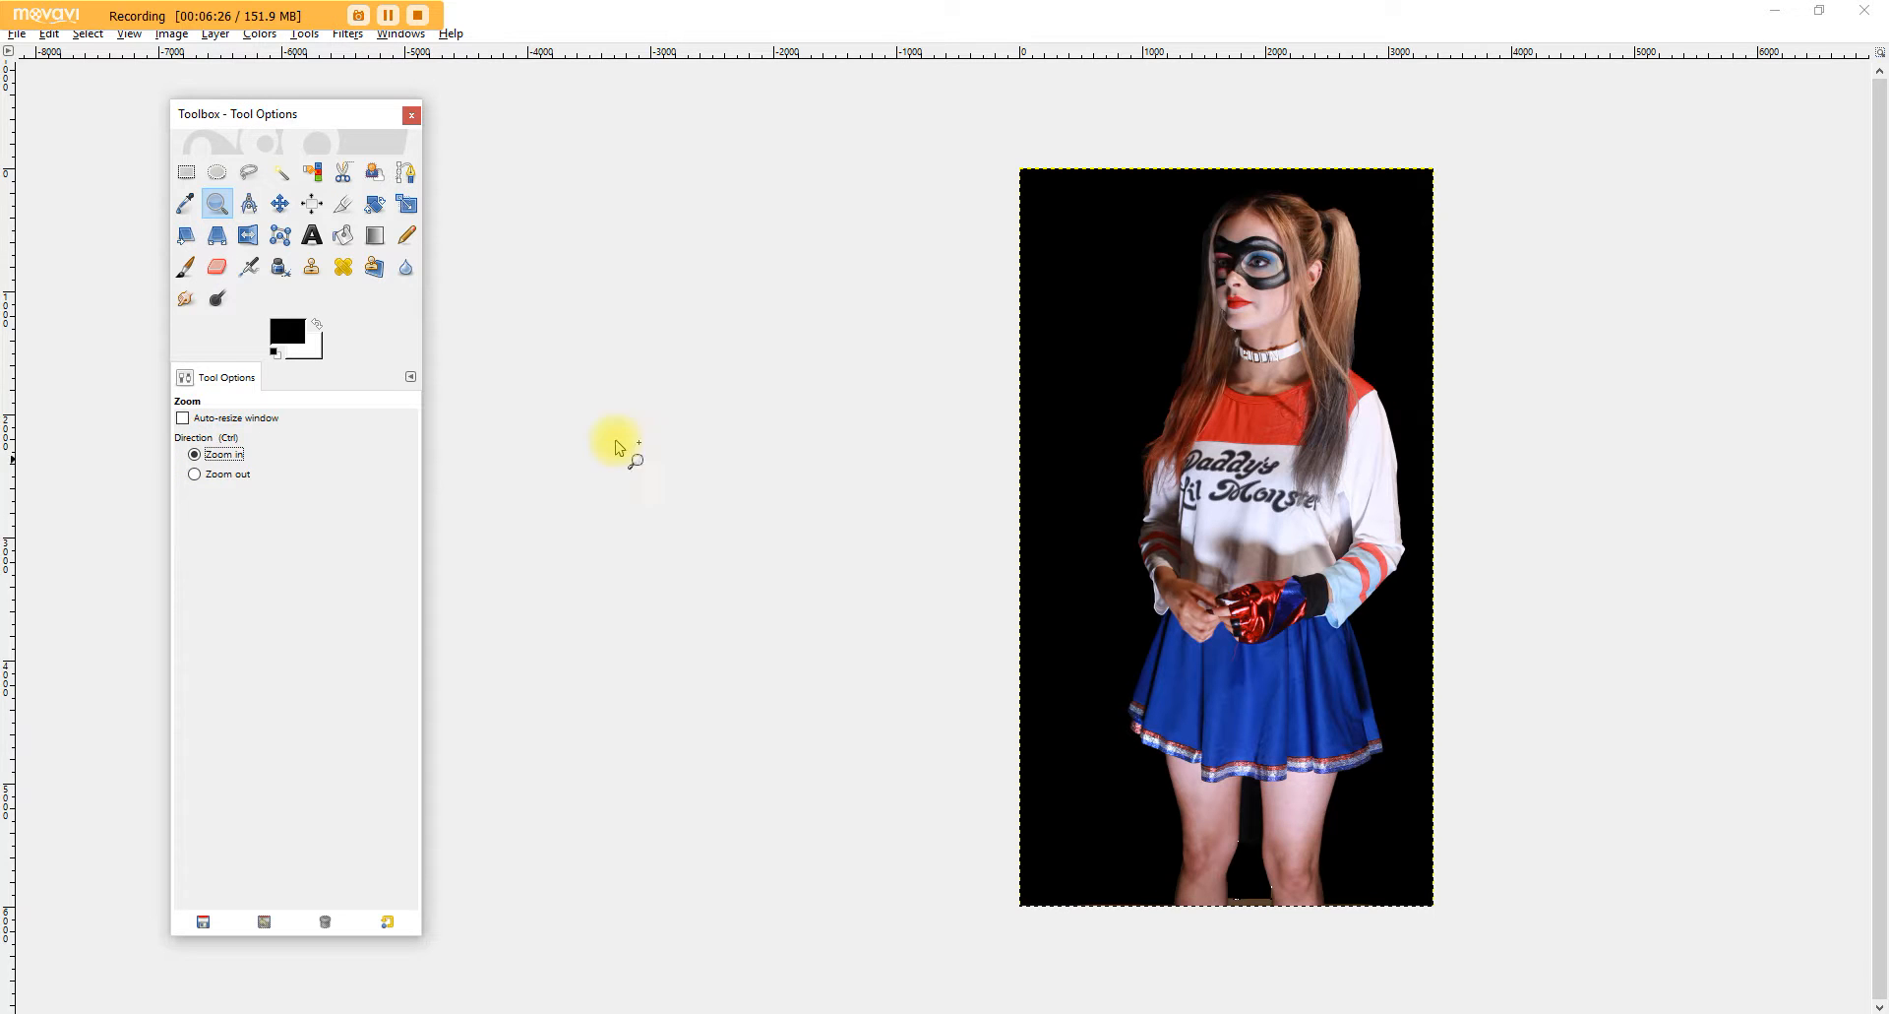
{"action": "left_click", "coordinate": [1266, 245]}
{"action": "left_click", "coordinate": [1280, 231]}
{"action": "left_click", "coordinate": [1295, 215]}
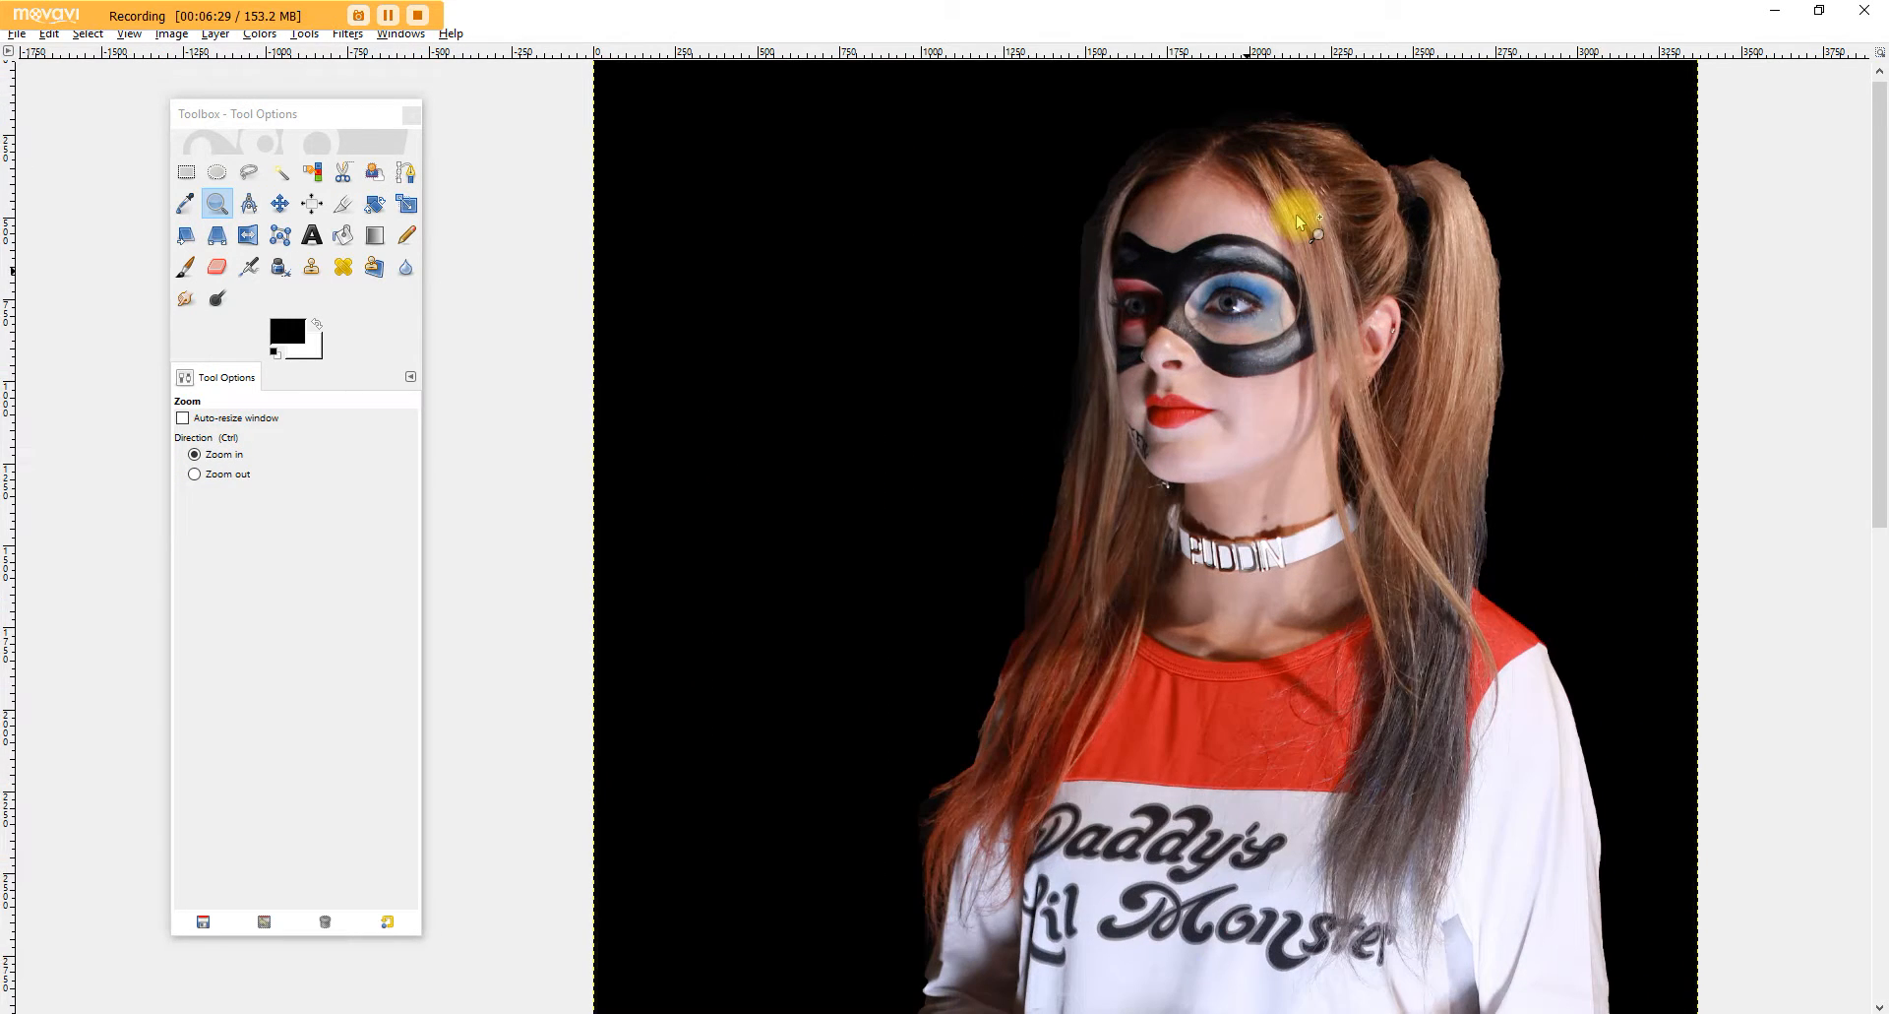
{"action": "left_click", "coordinate": [1296, 214]}
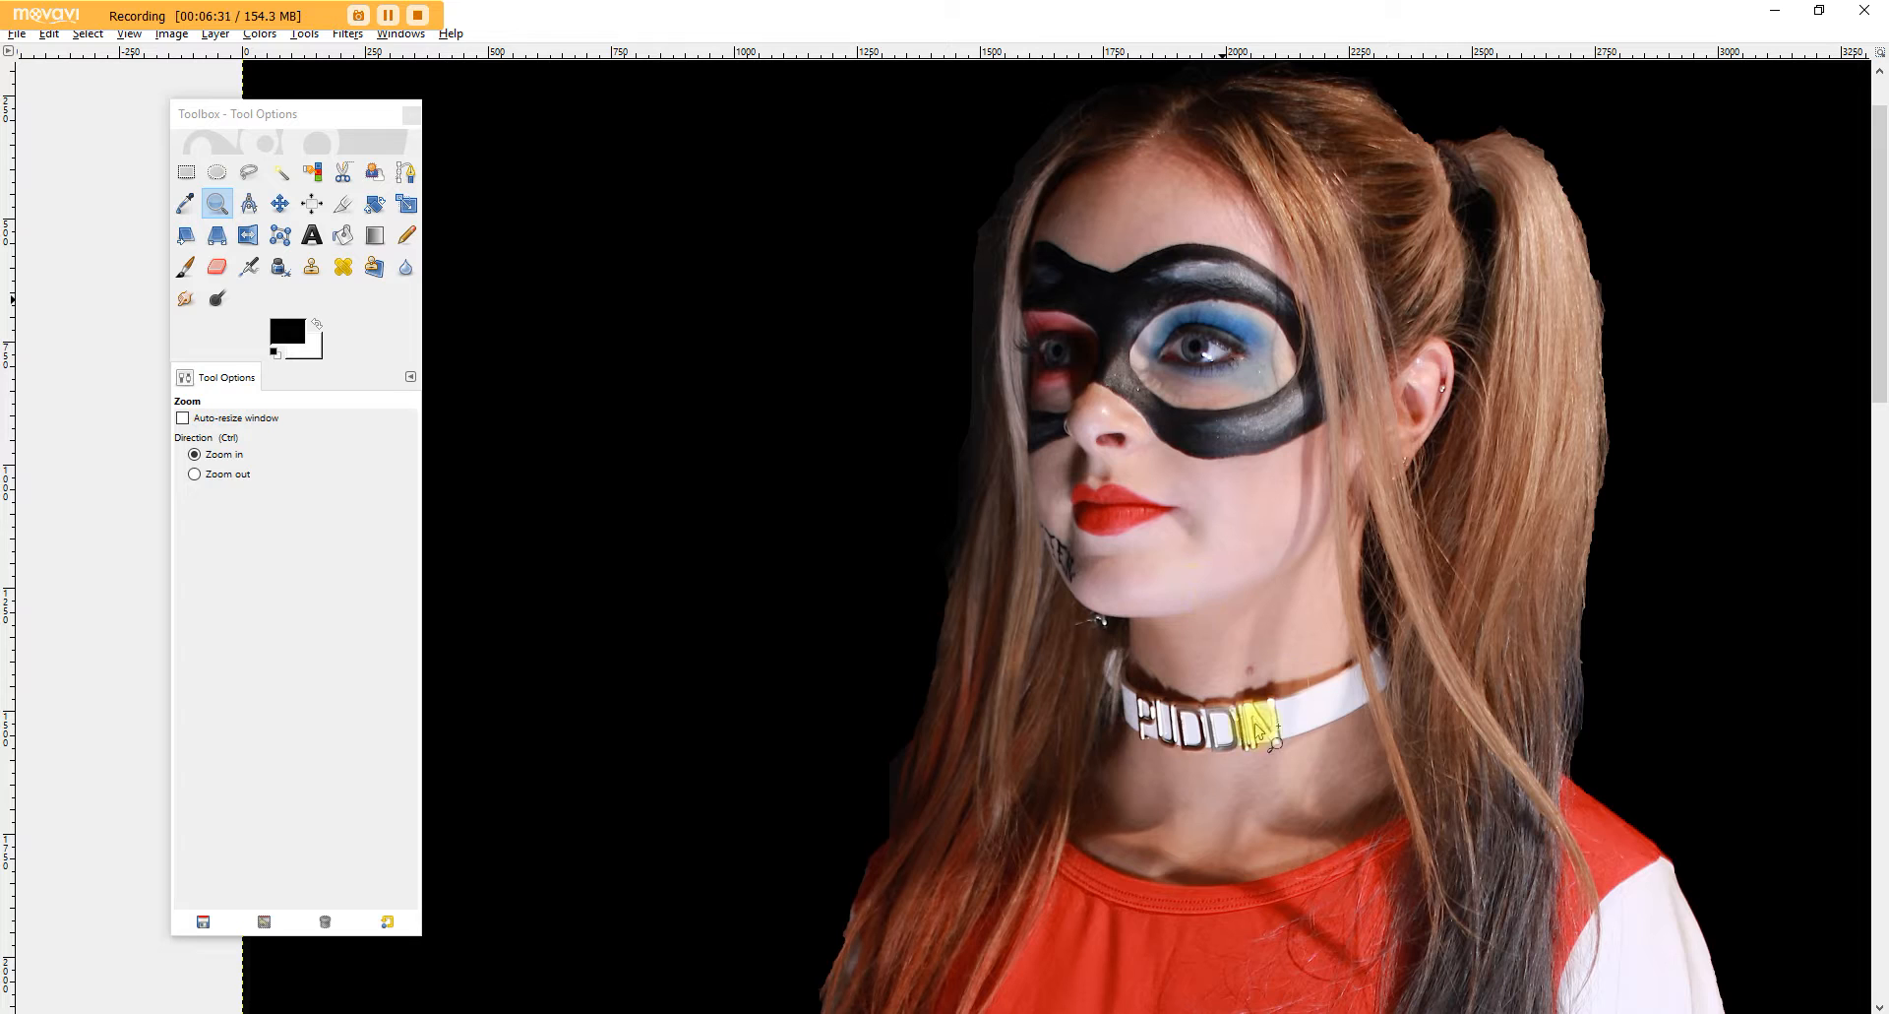
{"action": "left_click", "coordinate": [260, 34]}
{"action": "left_click", "coordinate": [295, 57]}
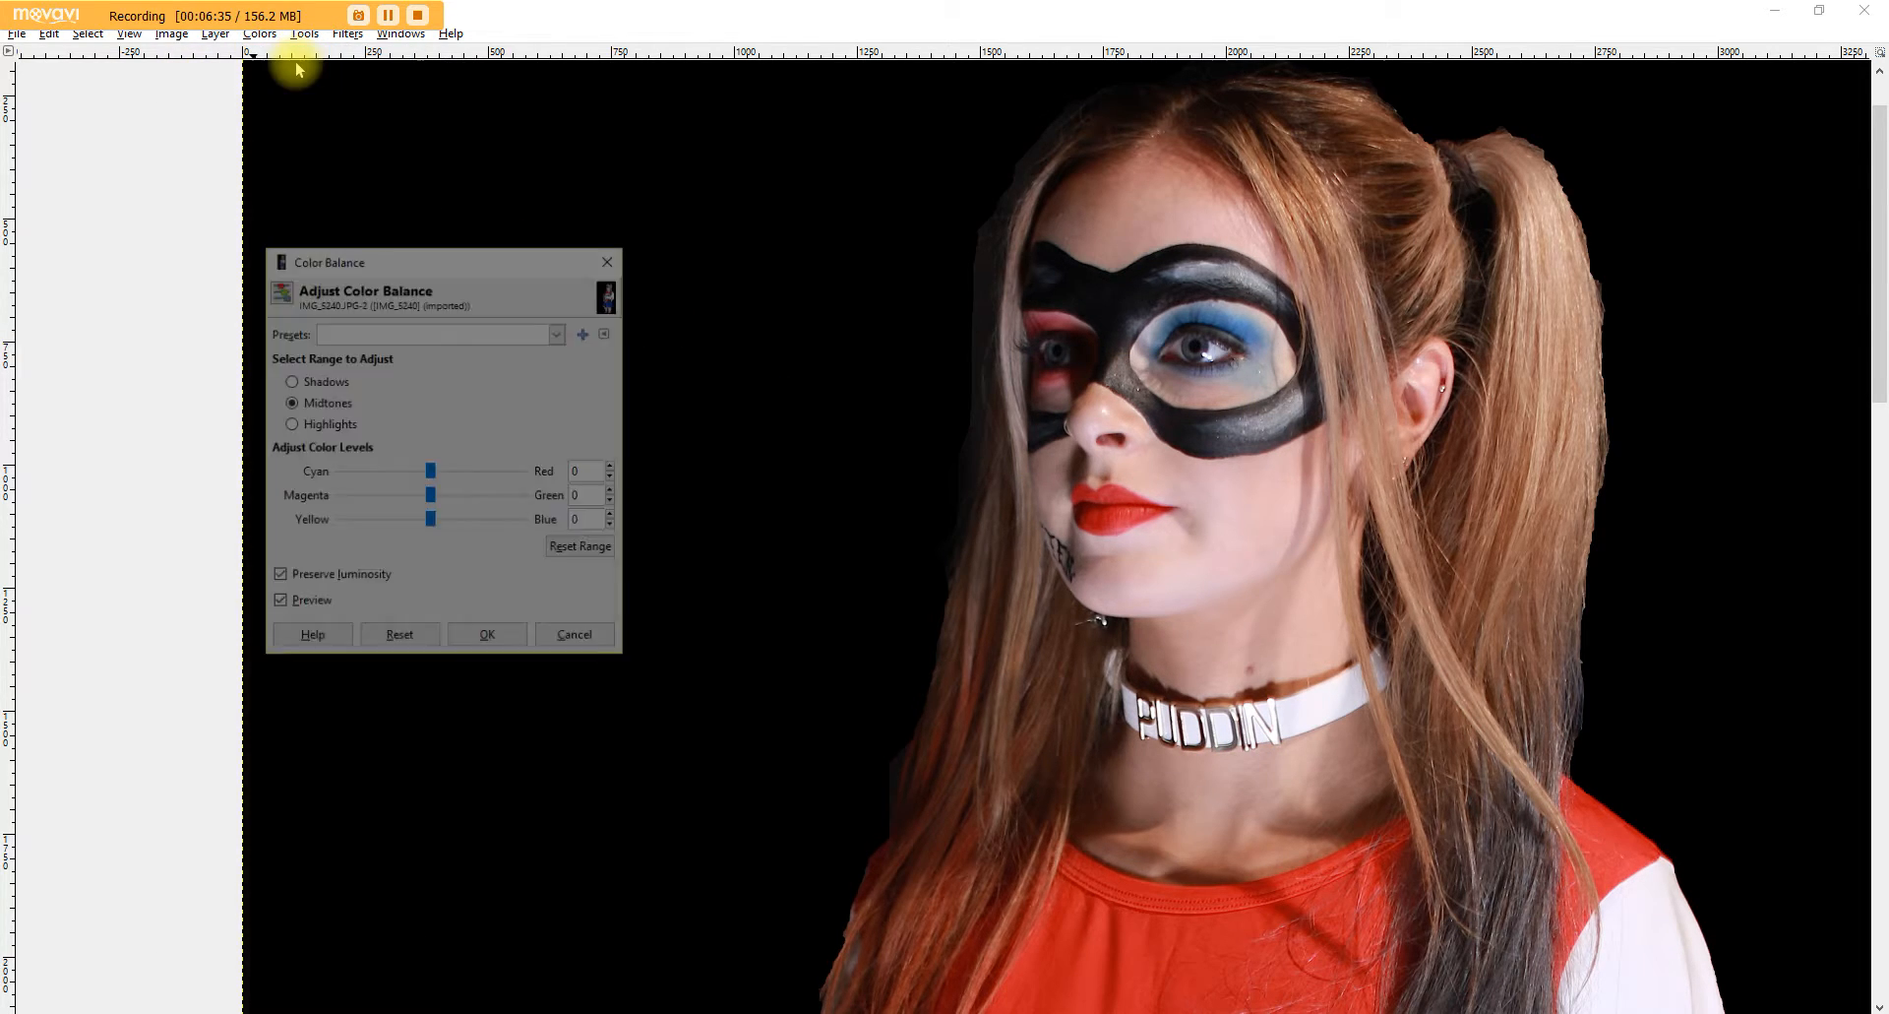
{"action": "left_click_drag", "start_coordinate": [441, 476], "coordinate": [502, 472]}
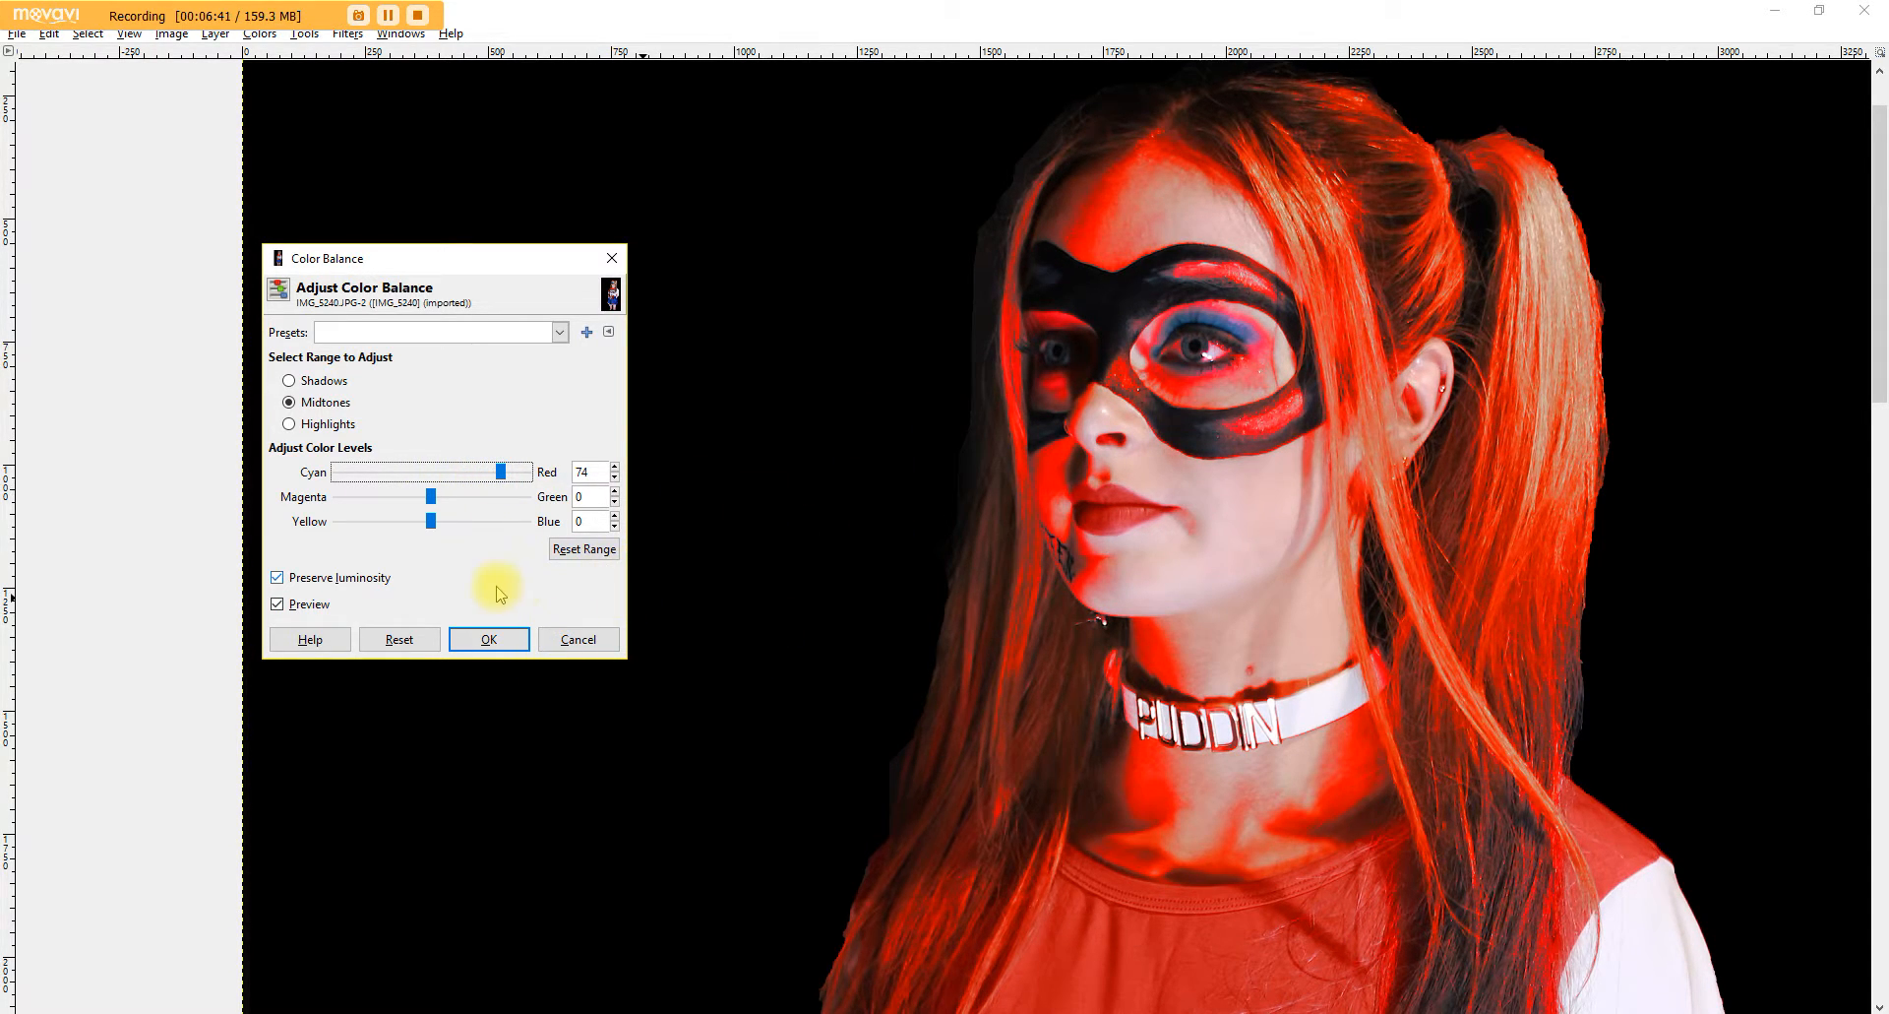
{"action": "mouse_move", "coordinate": [423, 475]}
{"action": "left_mouse_down"}
{"action": "mouse_move", "coordinate": [386, 472]}
{"action": "mouse_move", "coordinate": [457, 480]}
{"action": "left_mouse_up"}
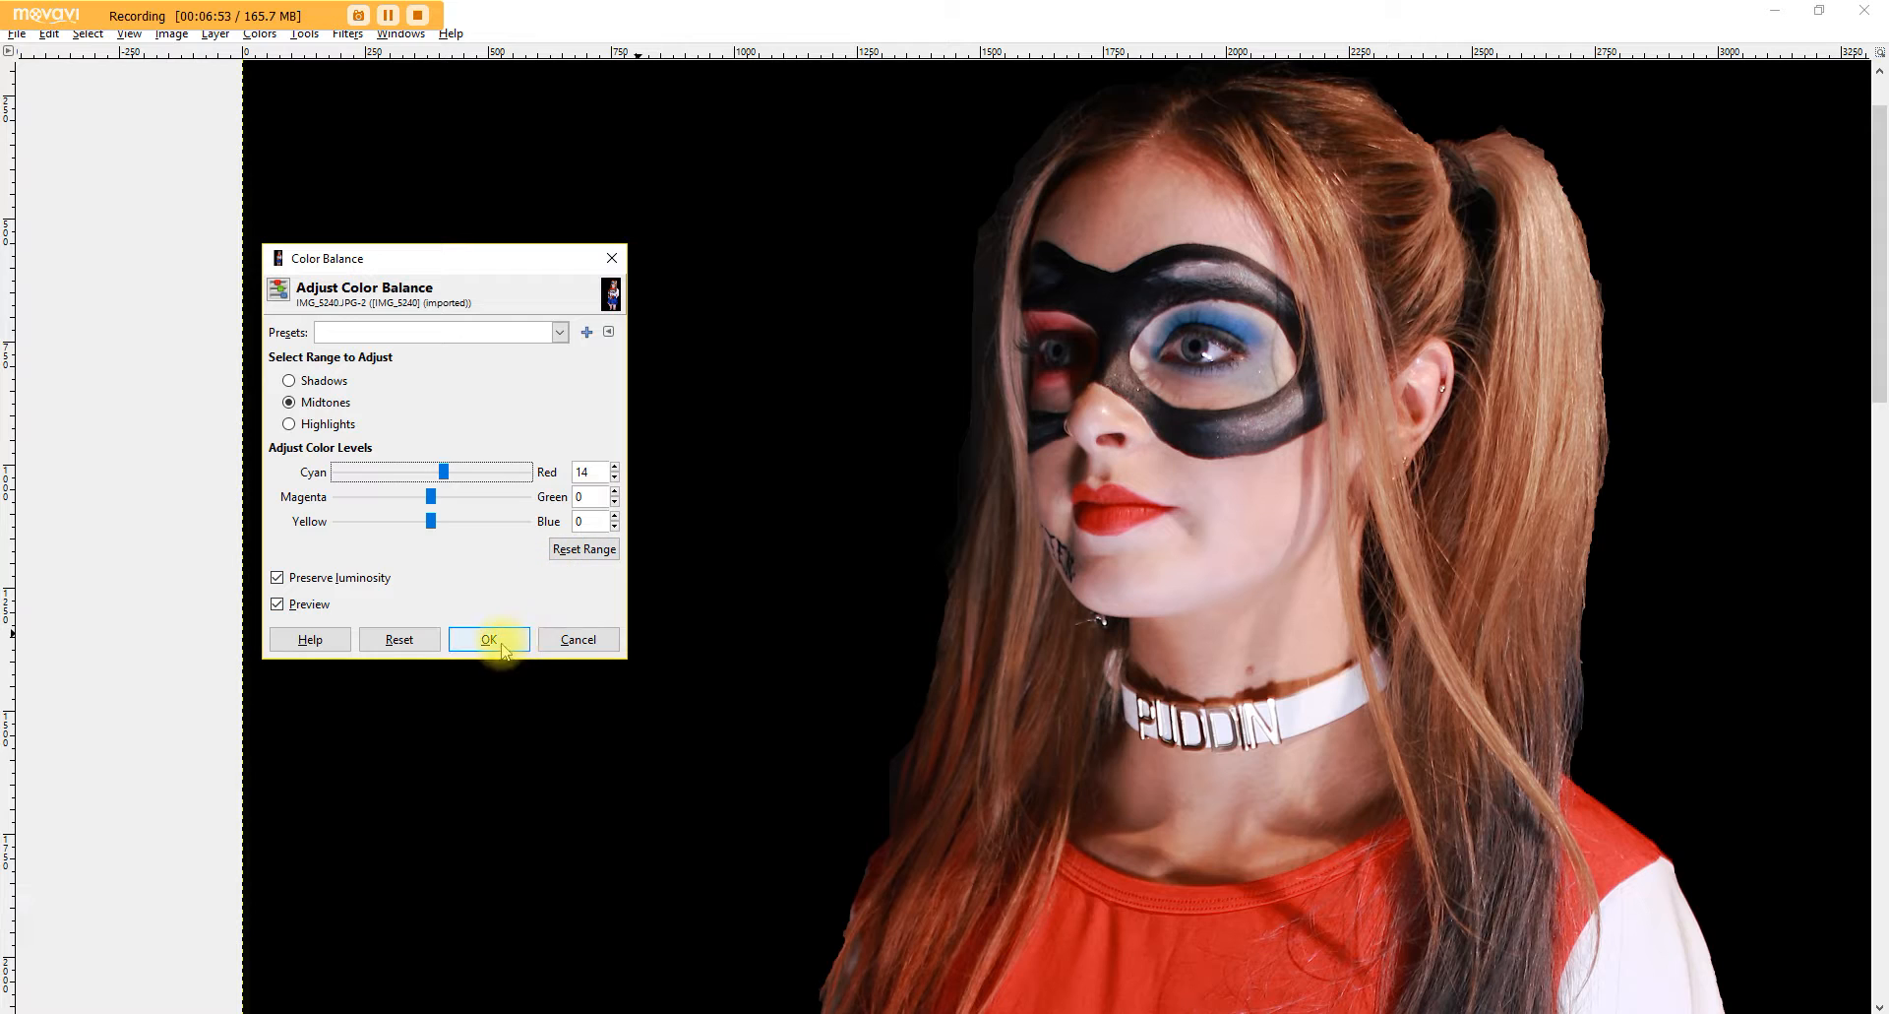
{"action": "left_click", "coordinate": [594, 549]}
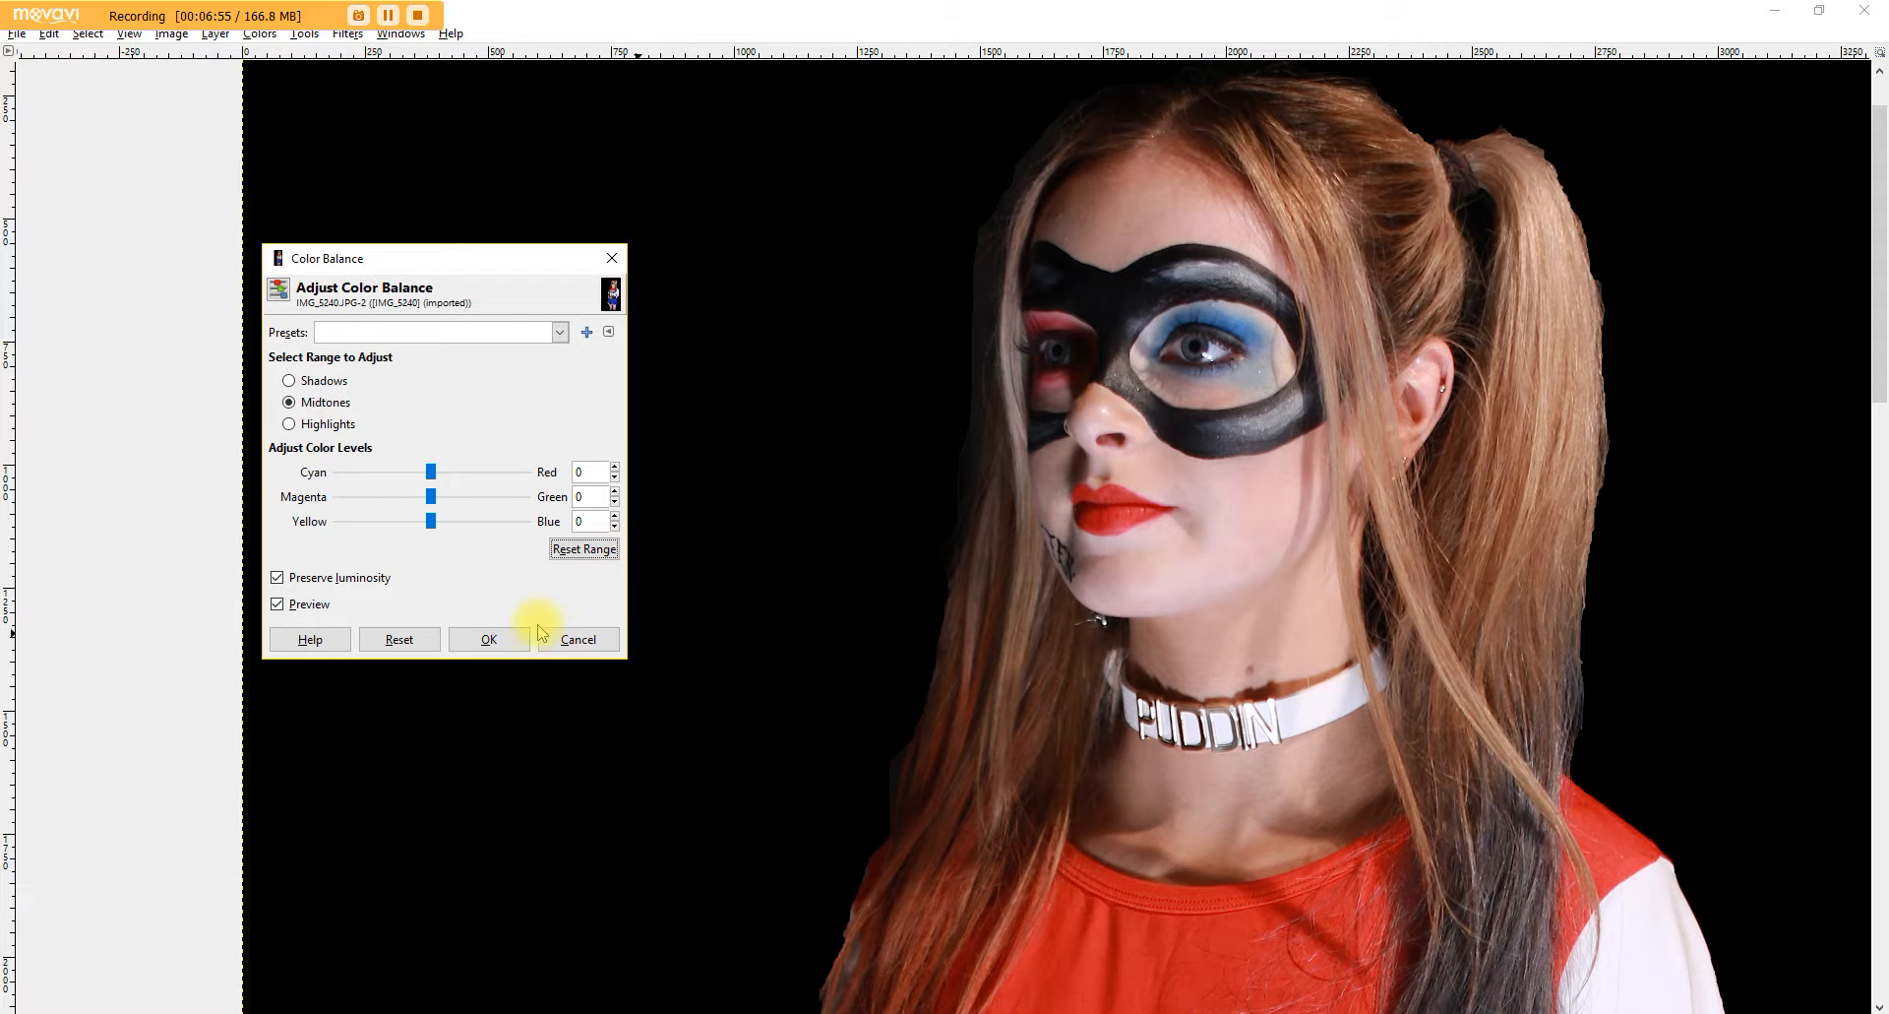
{"action": "left_click", "coordinate": [484, 641]}
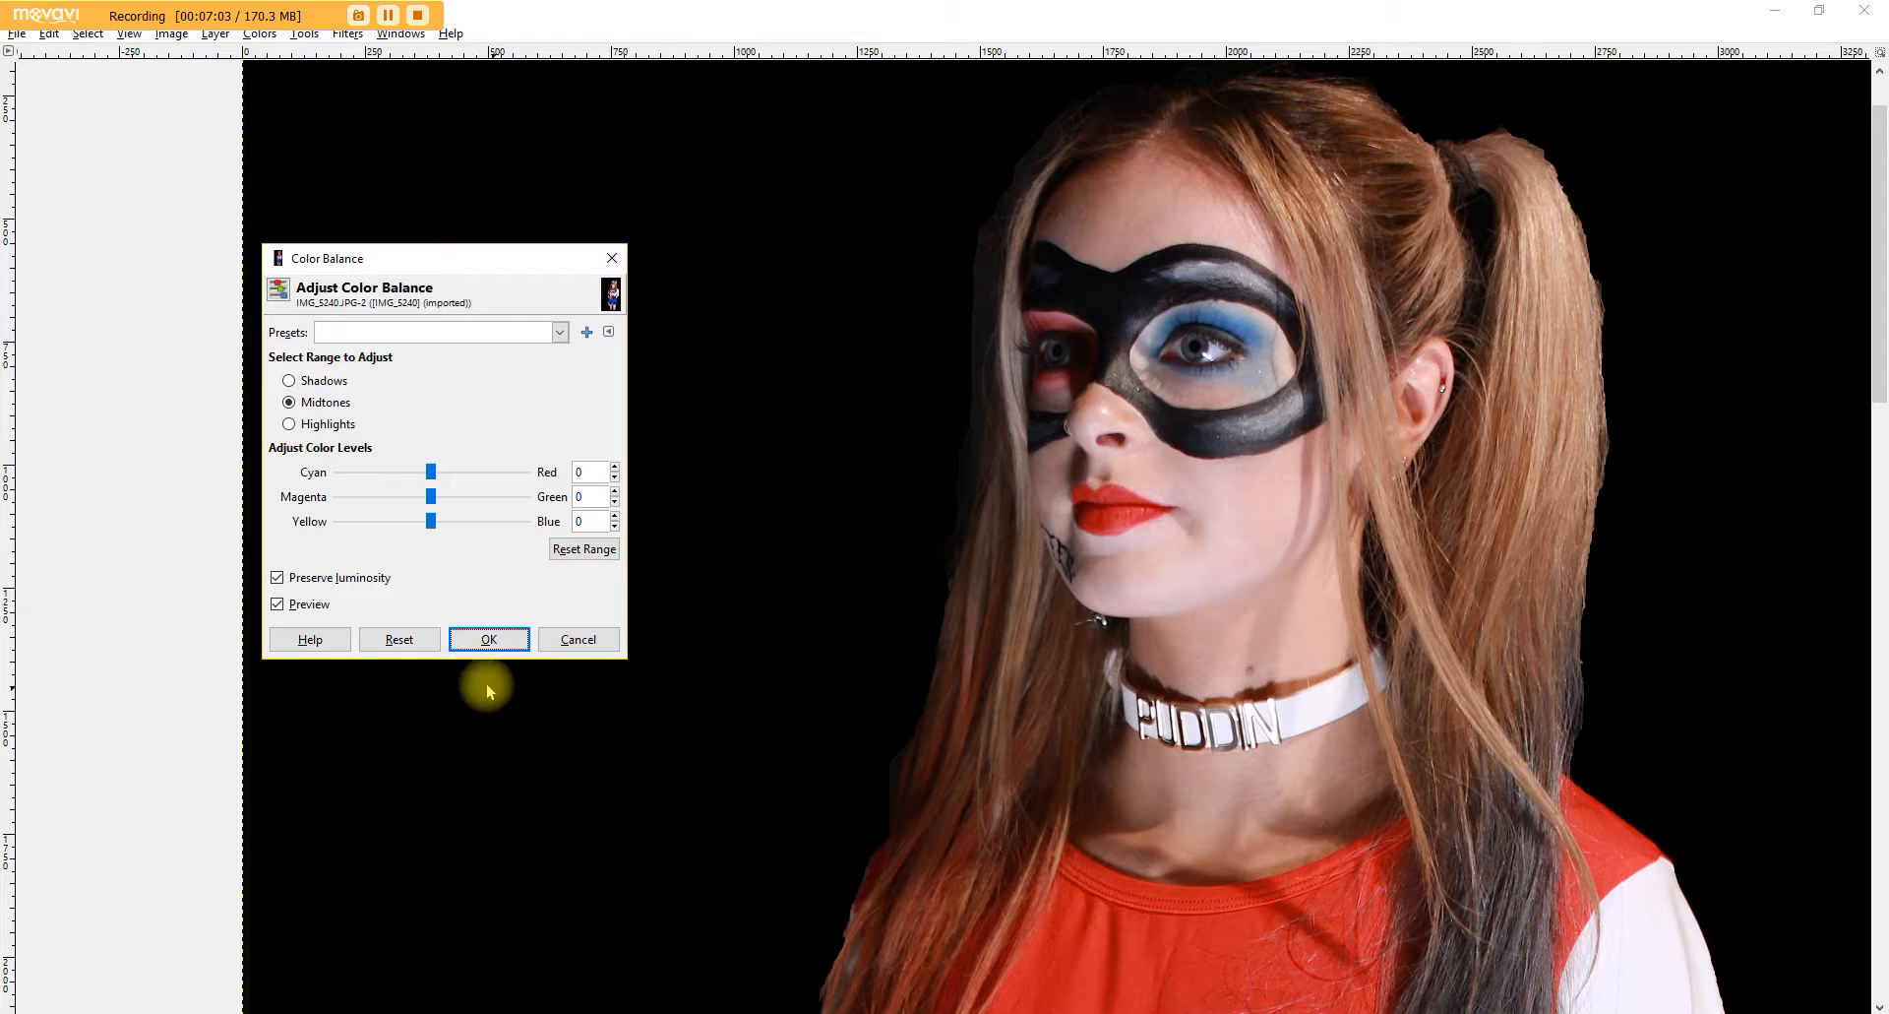
{"action": "left_click", "coordinate": [477, 640]}
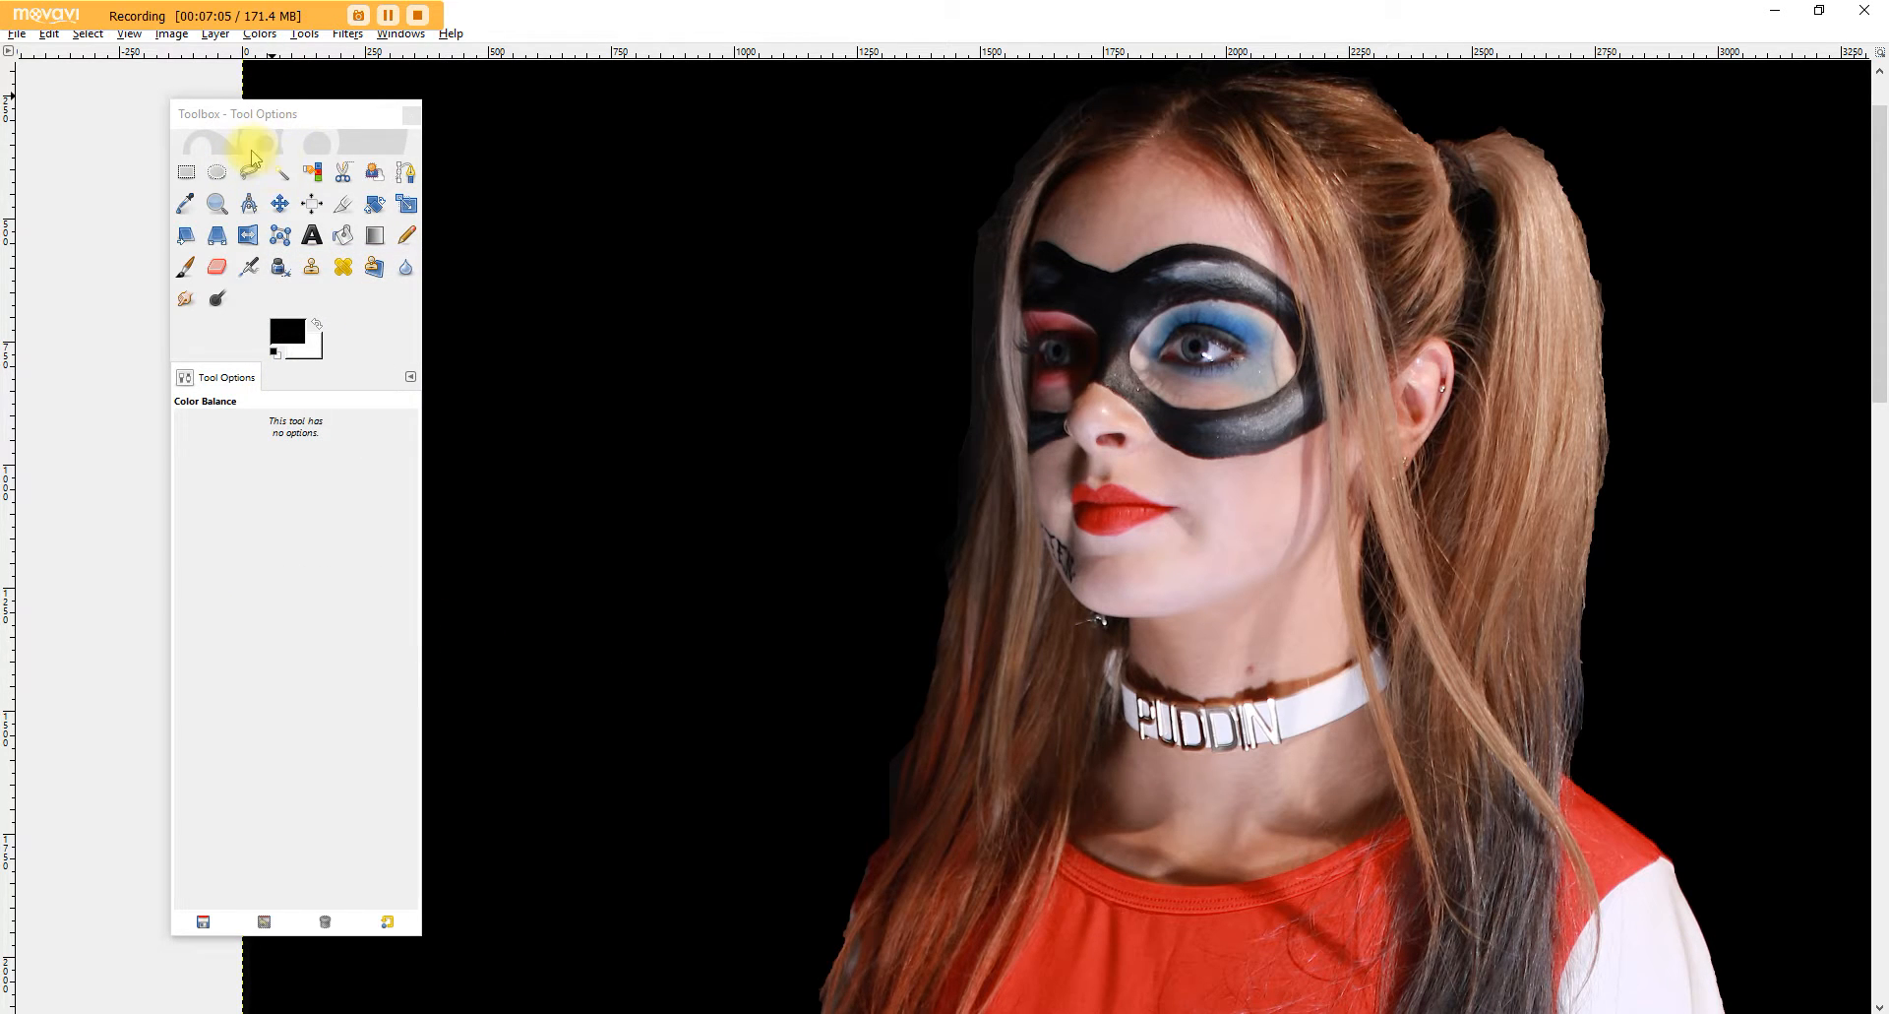
Step: Magnify the lips until they can be outlined precisely
{"action": "left_click", "coordinate": [343, 173]}
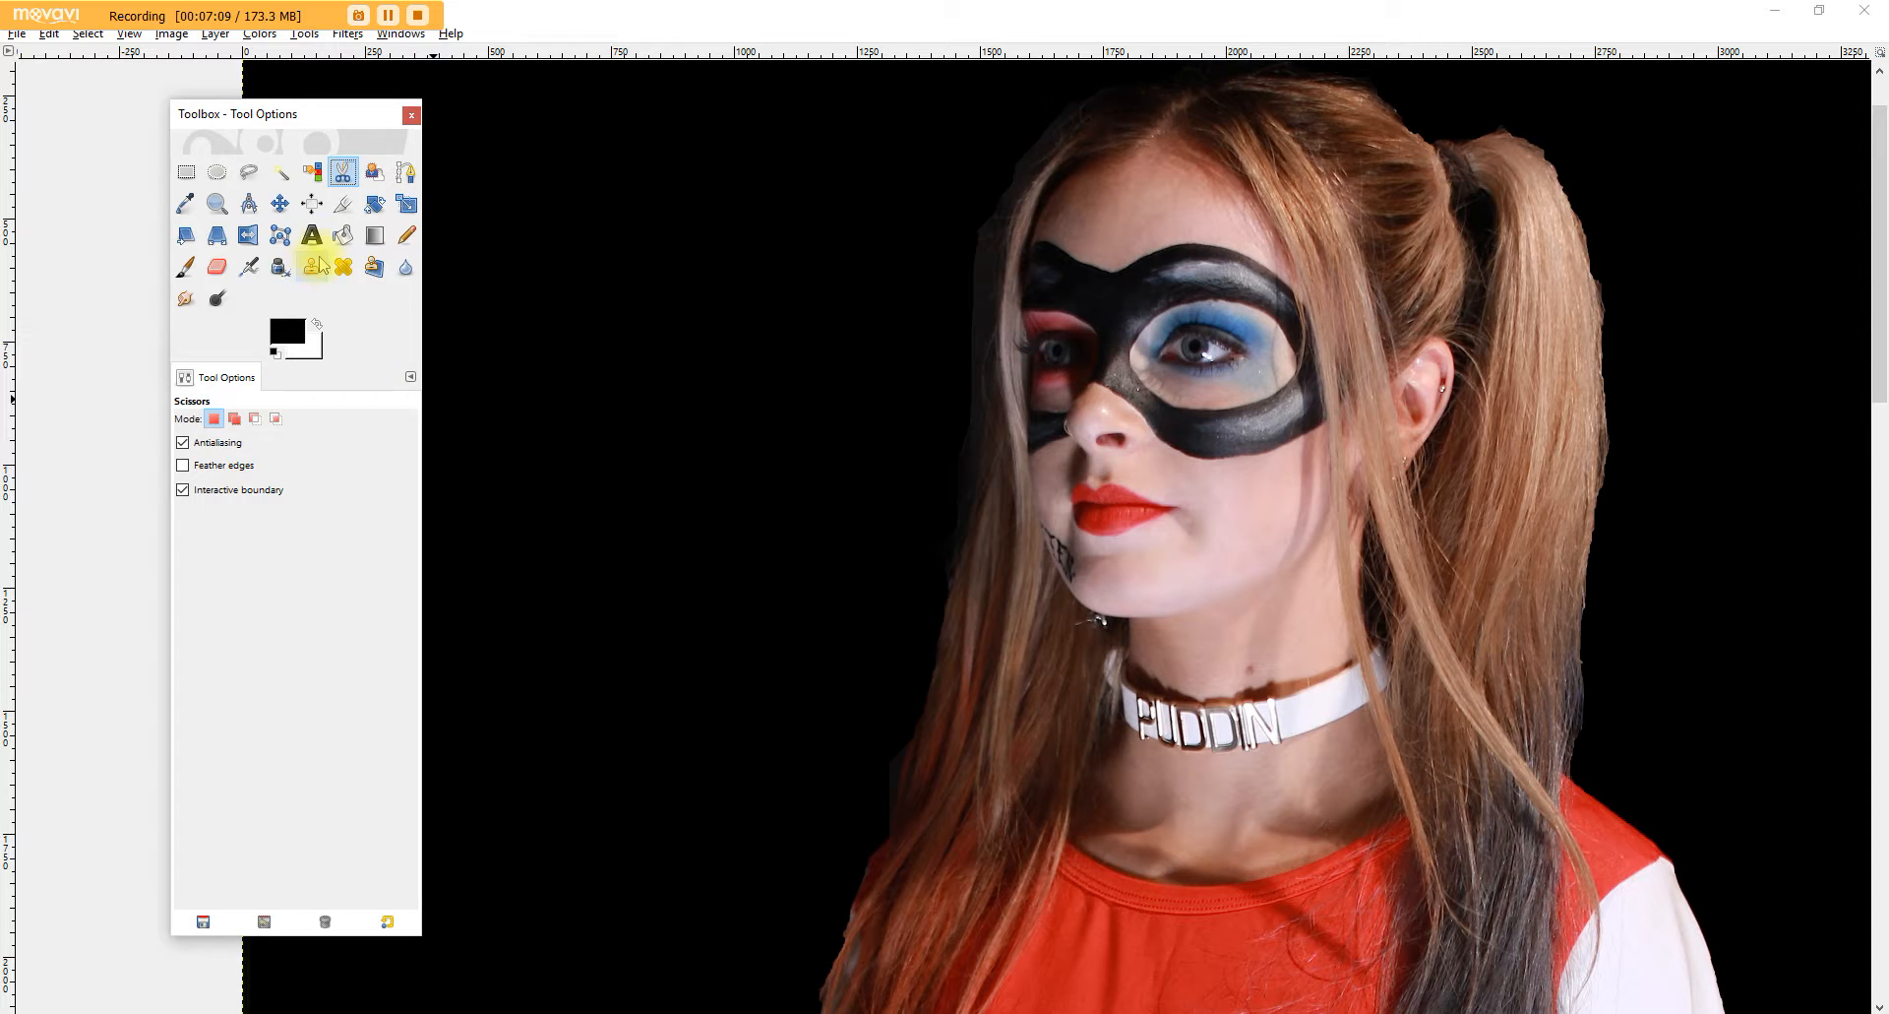
{"action": "left_click", "coordinate": [218, 204]}
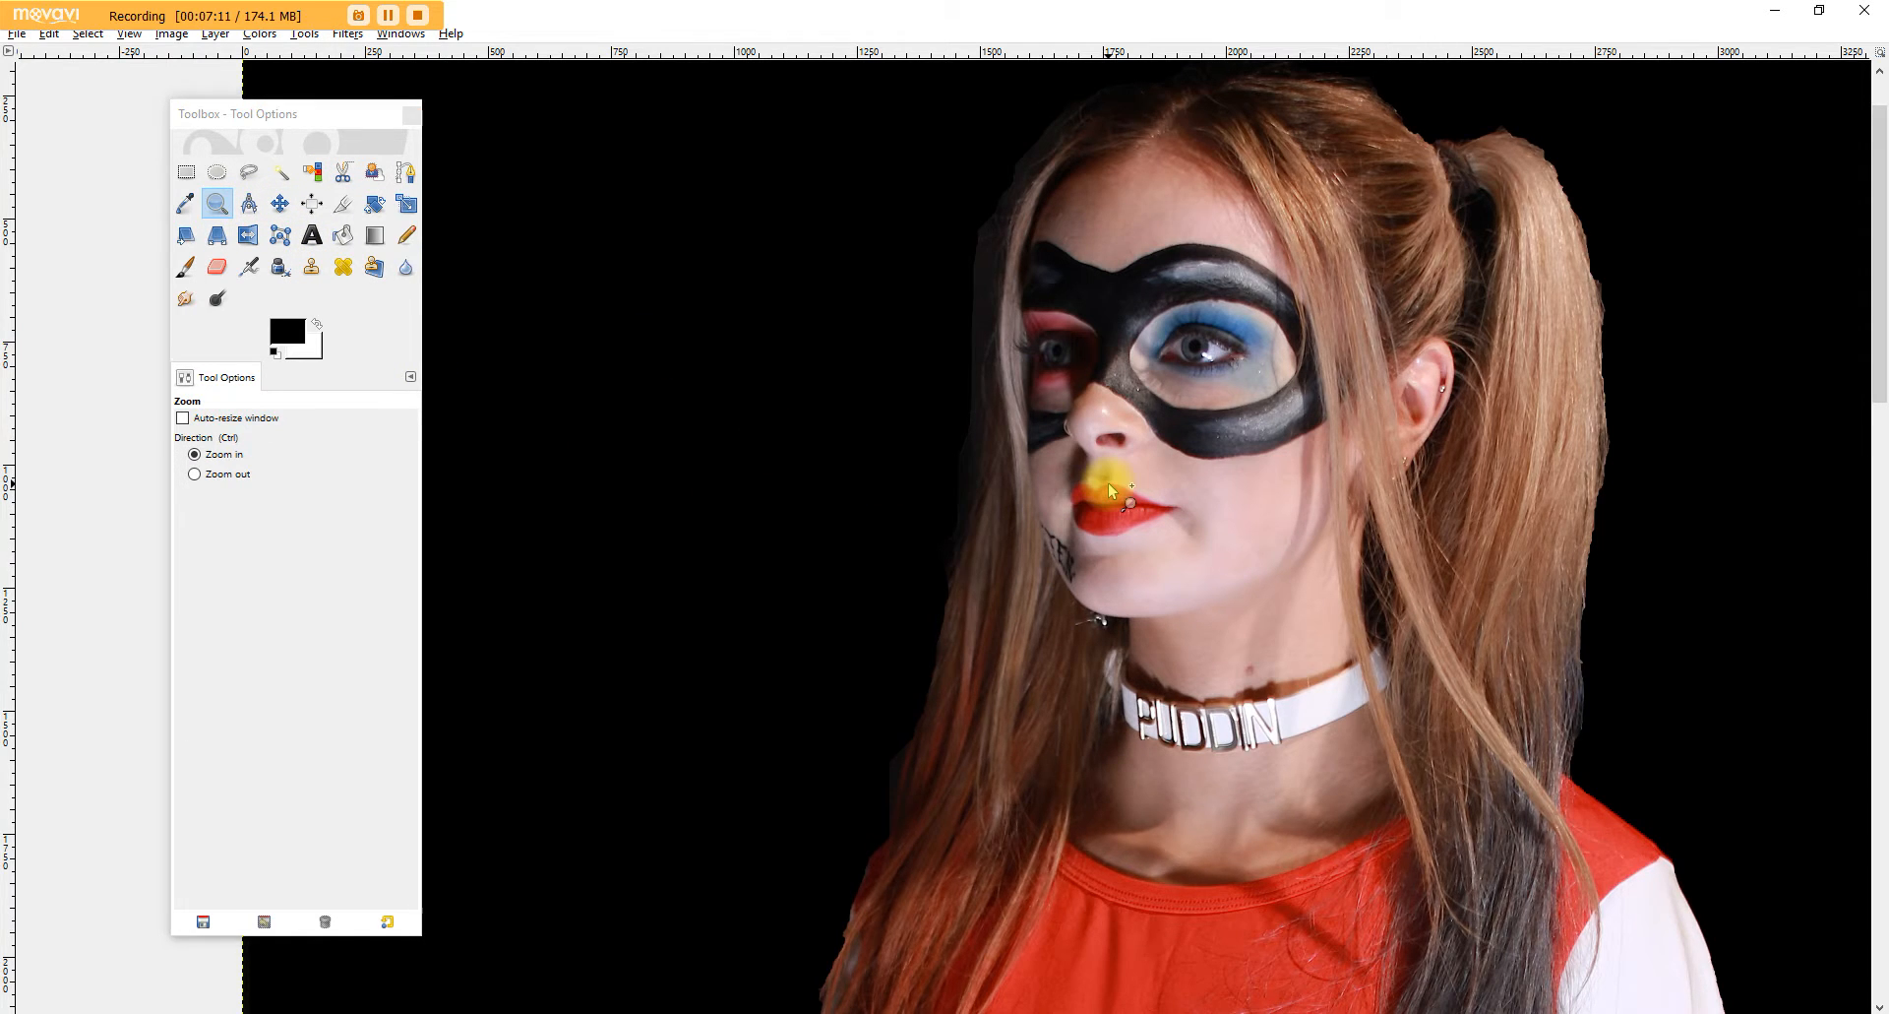
{"action": "left_click", "coordinate": [1114, 482]}
{"action": "left_click", "coordinate": [1120, 493]}
{"action": "left_click", "coordinate": [1120, 493]}
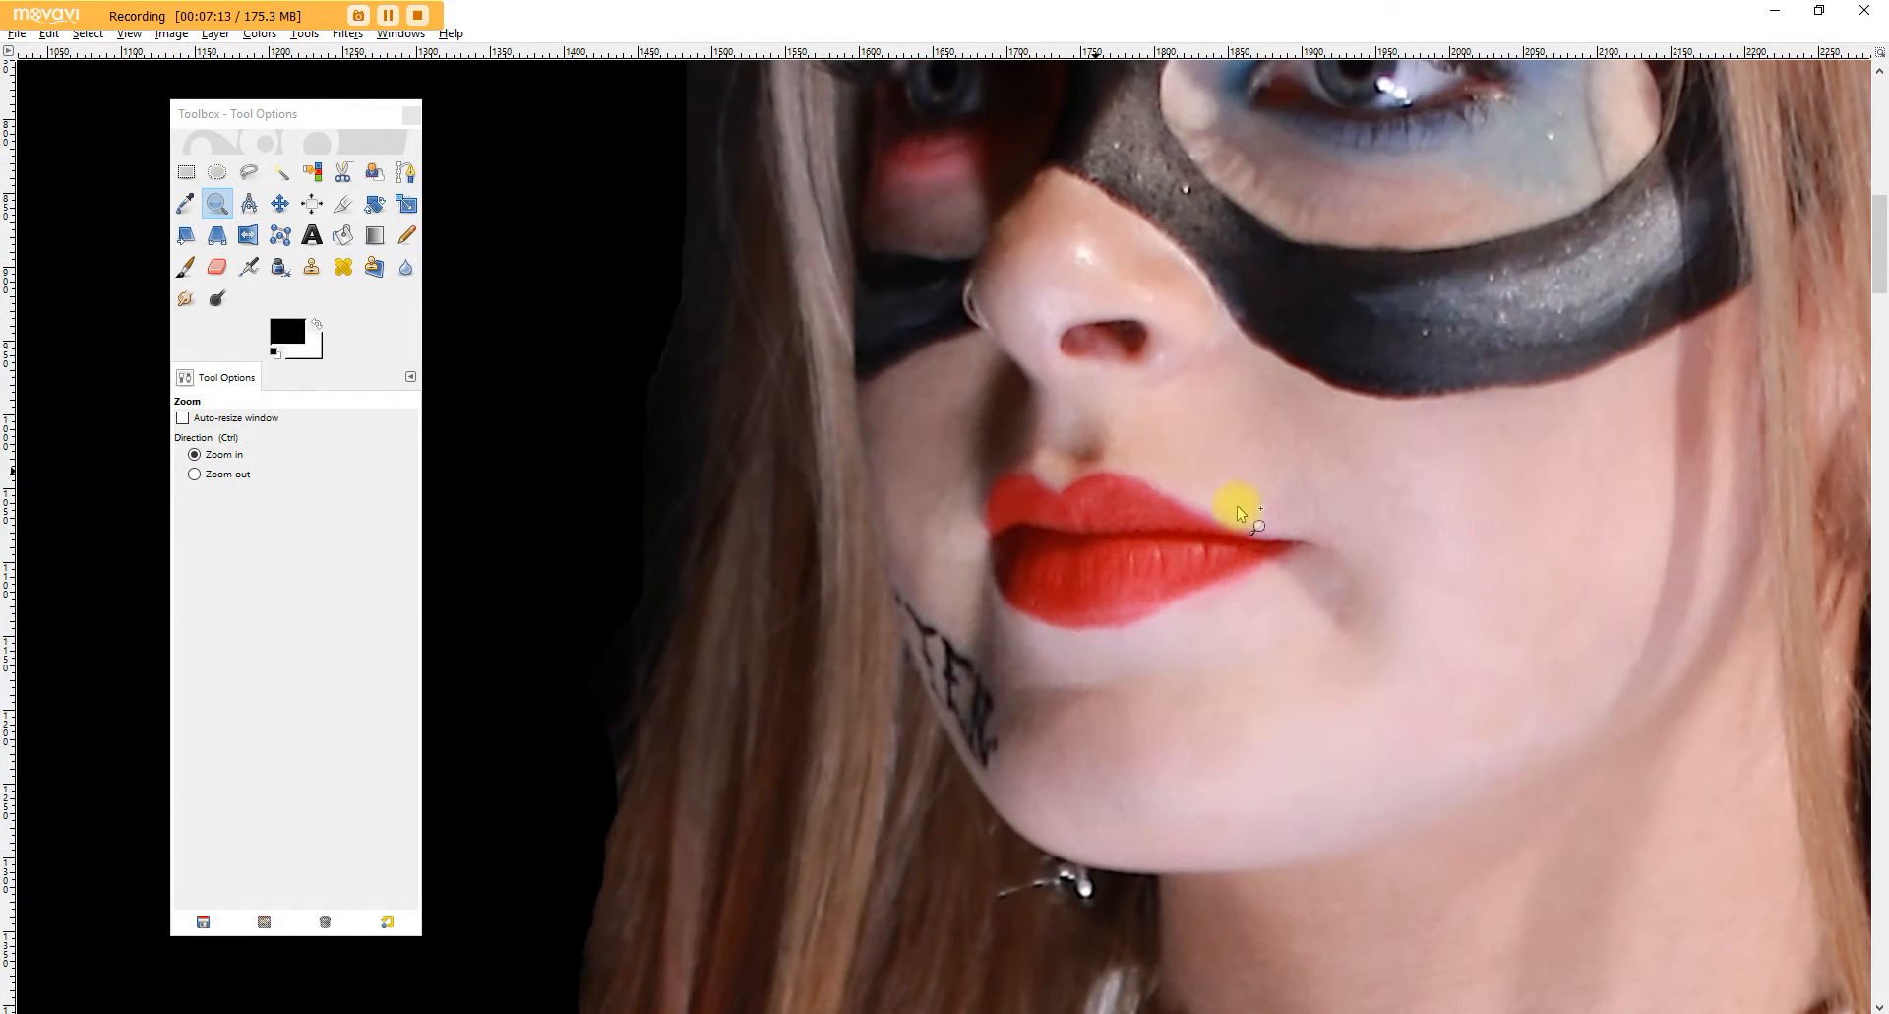
{"action": "left_click", "coordinate": [249, 172]}
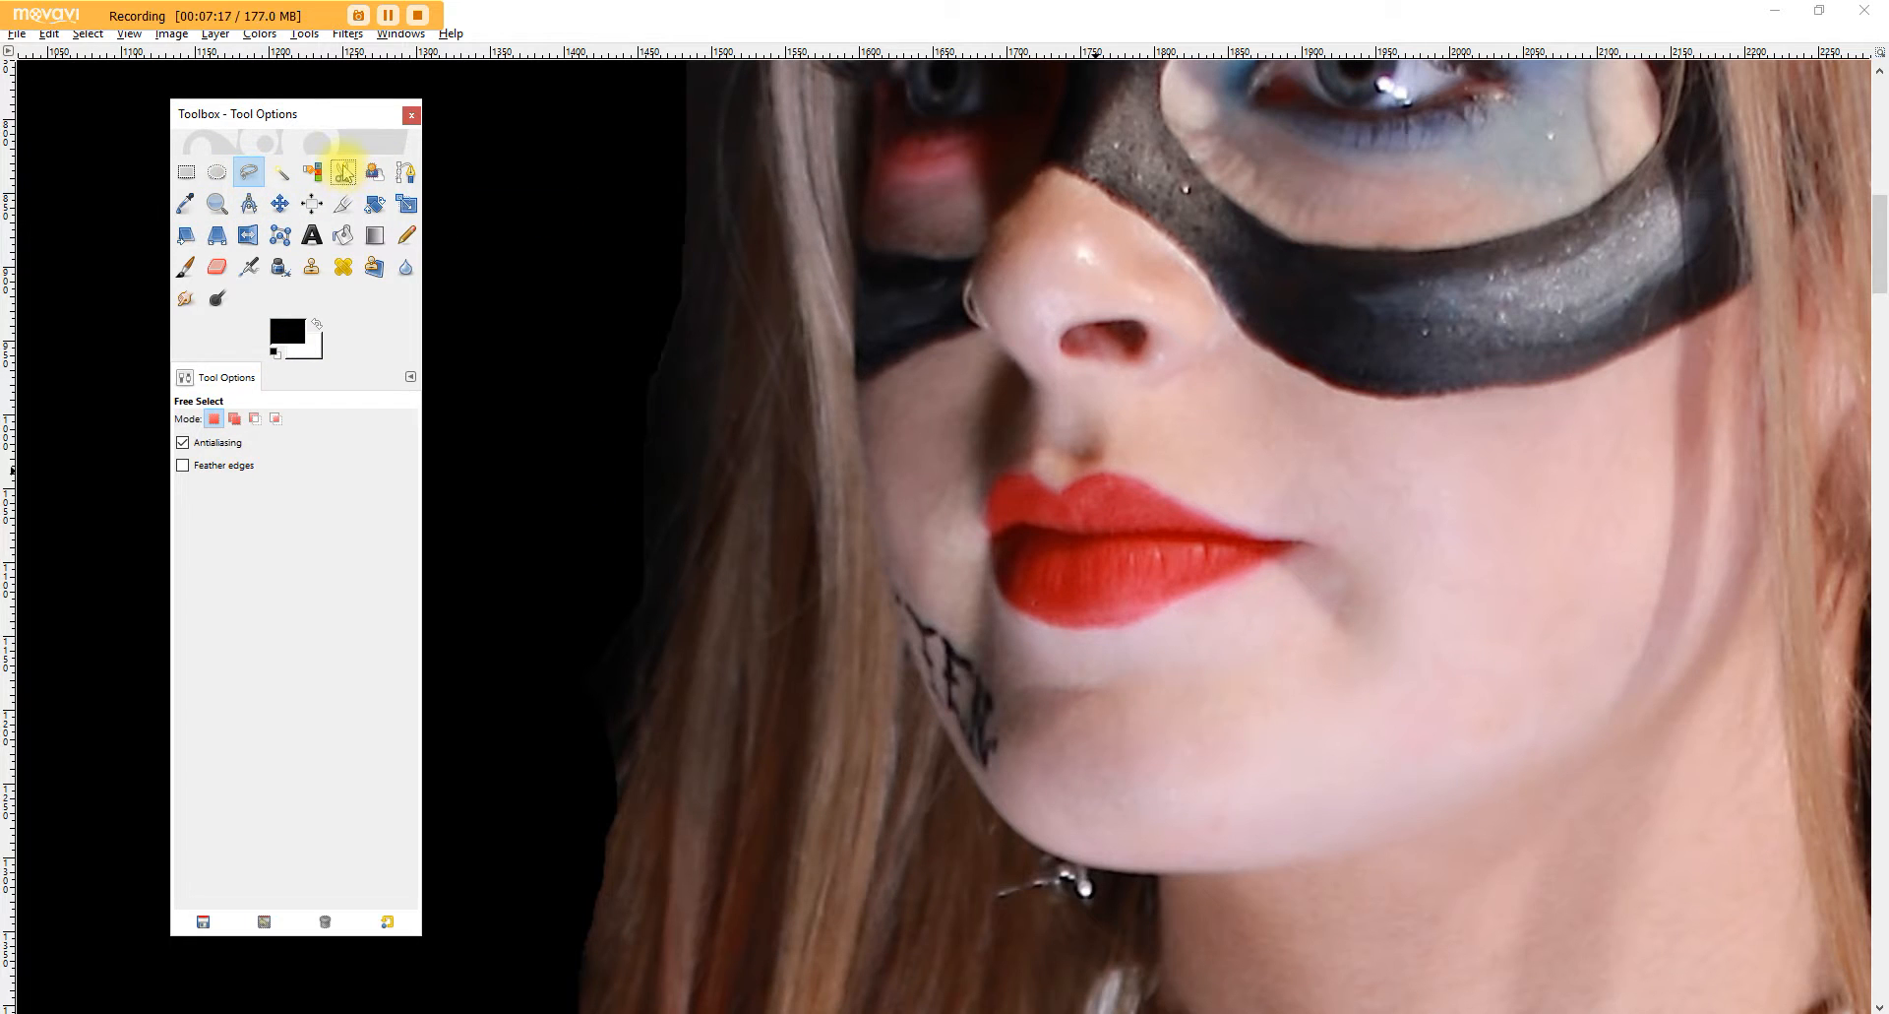
{"action": "left_click", "coordinate": [1165, 488]}
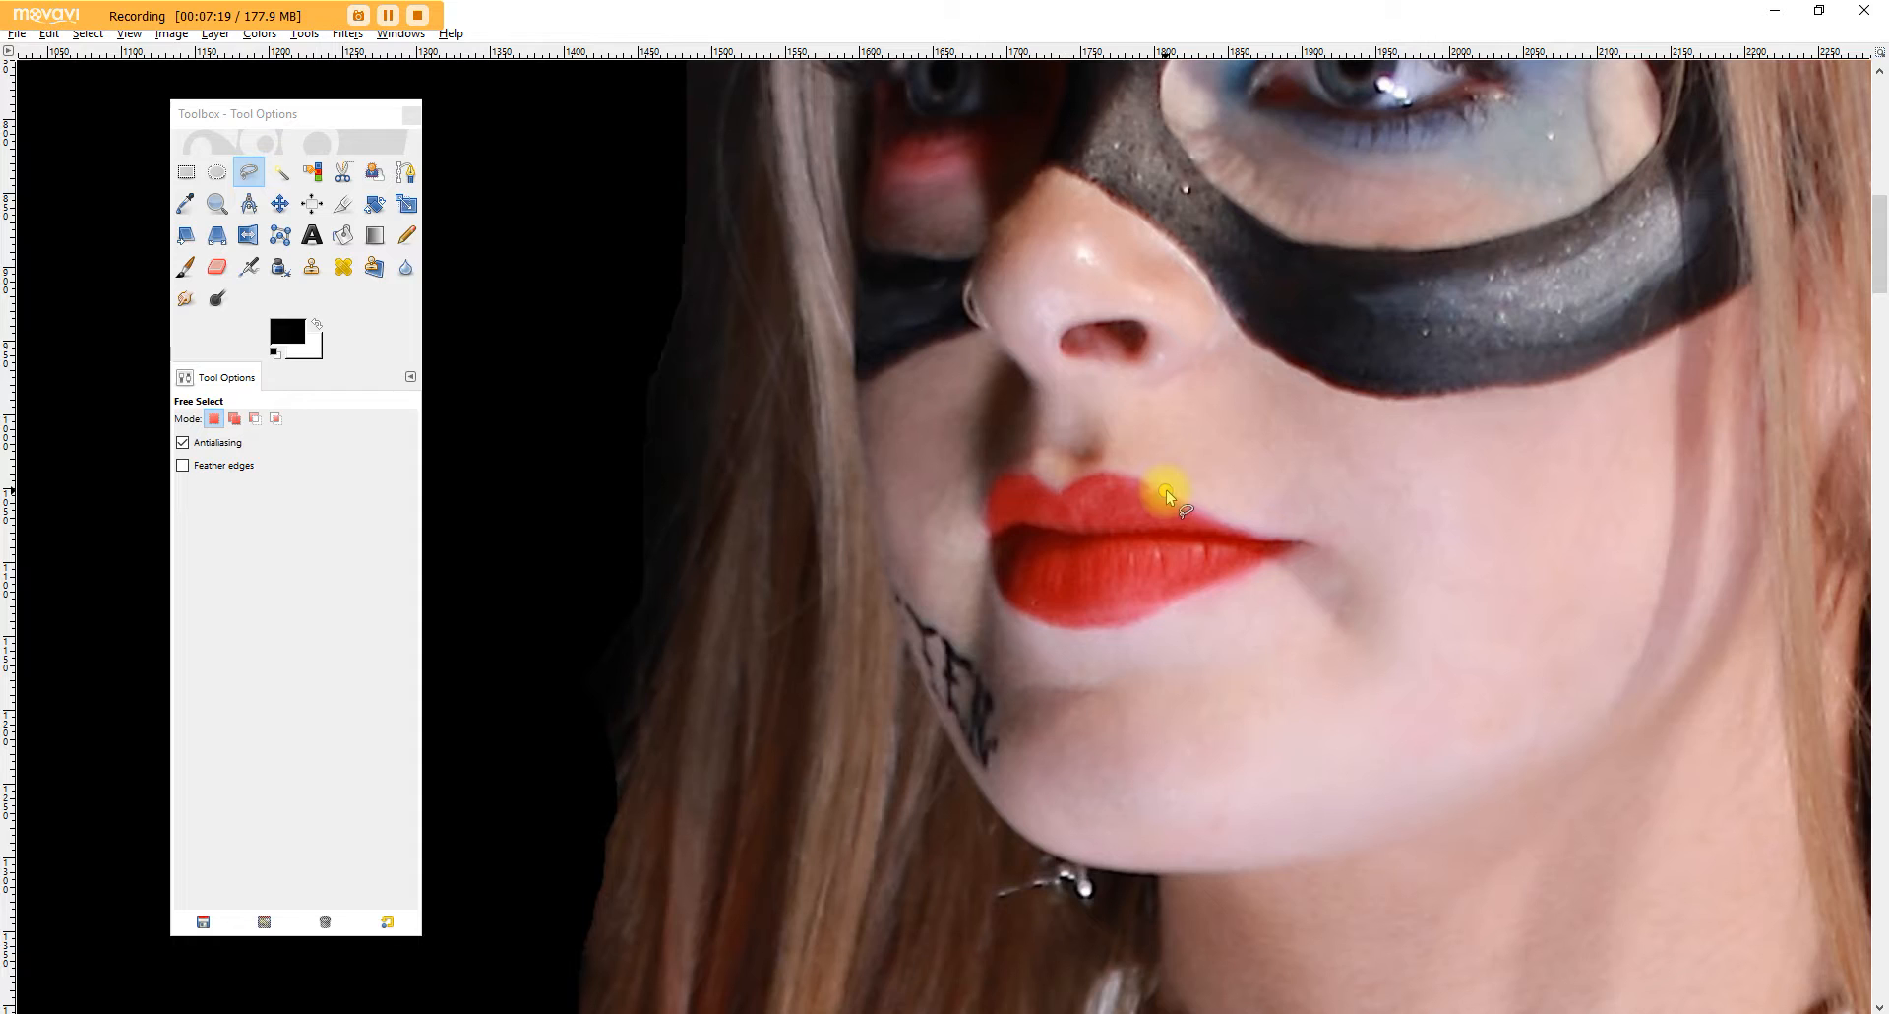
{"action": "left_click", "coordinate": [1300, 534]}
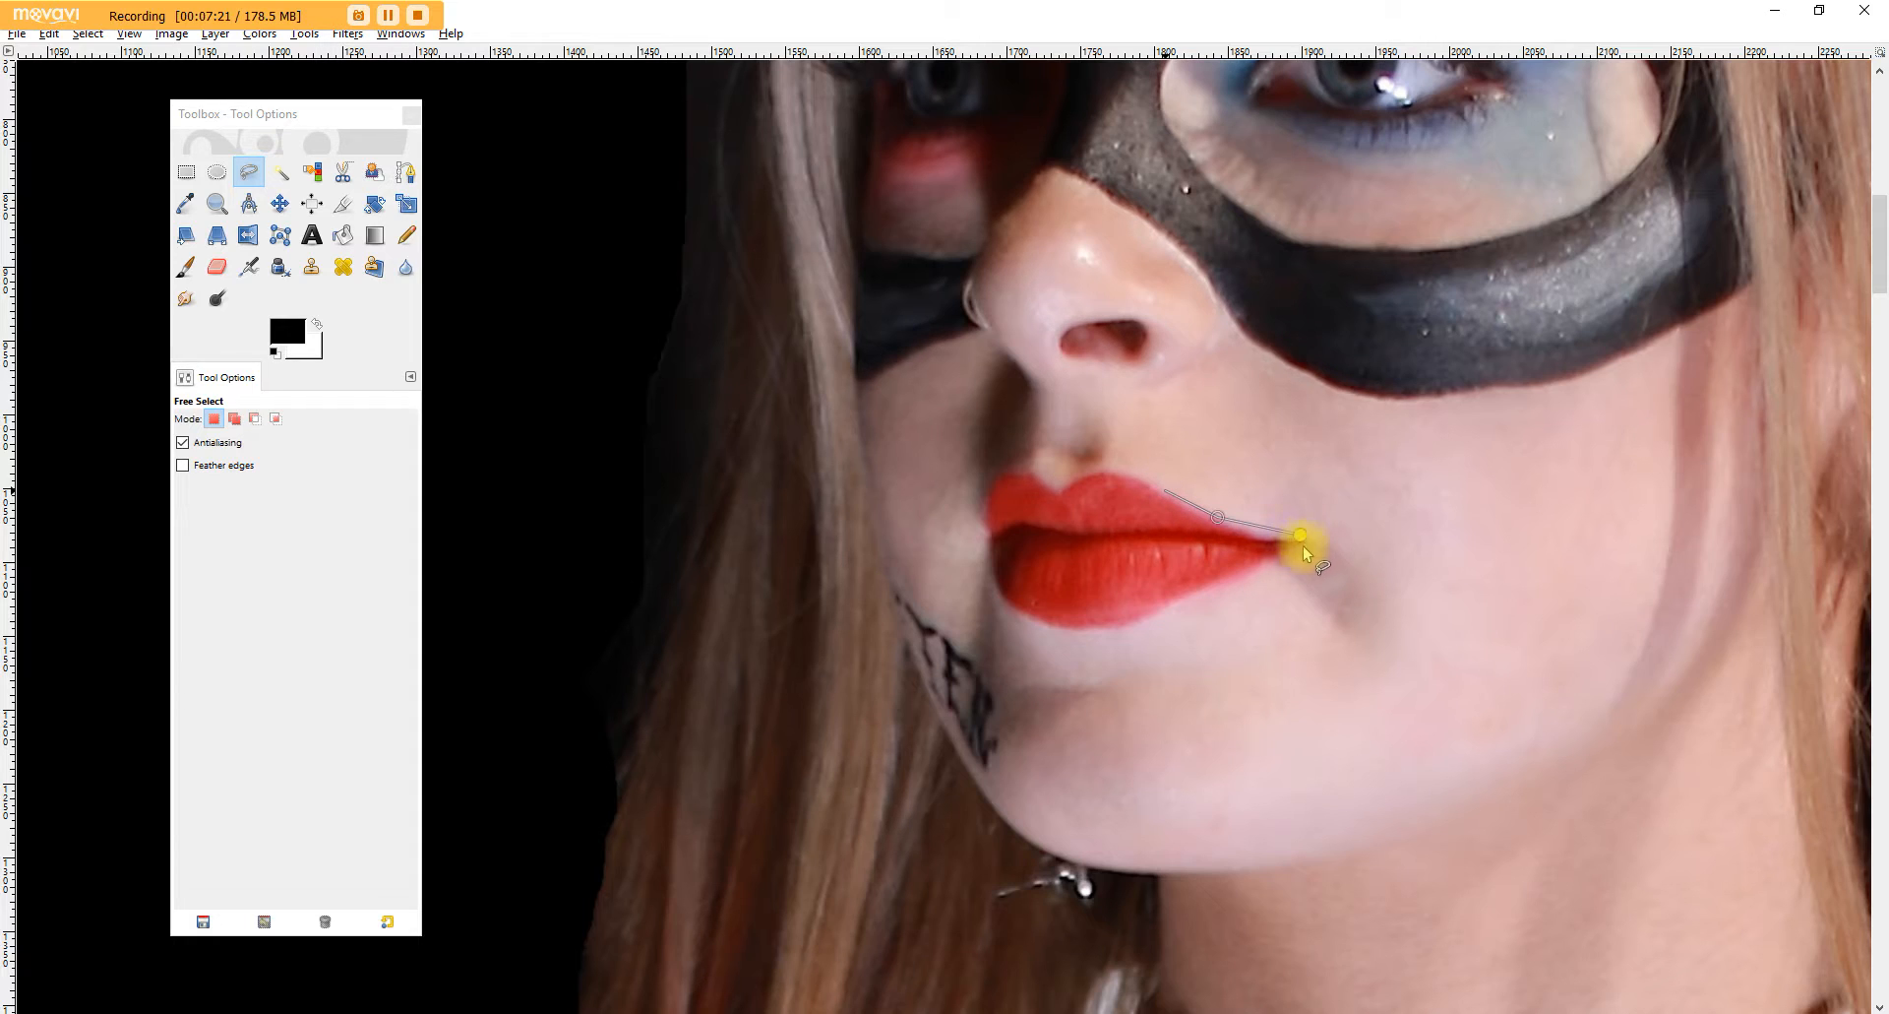
{"action": "left_click", "coordinate": [1200, 586]}
{"action": "left_click", "coordinate": [1130, 621]}
{"action": "left_click", "coordinate": [1002, 591]}
{"action": "key", "text": "Escape"}
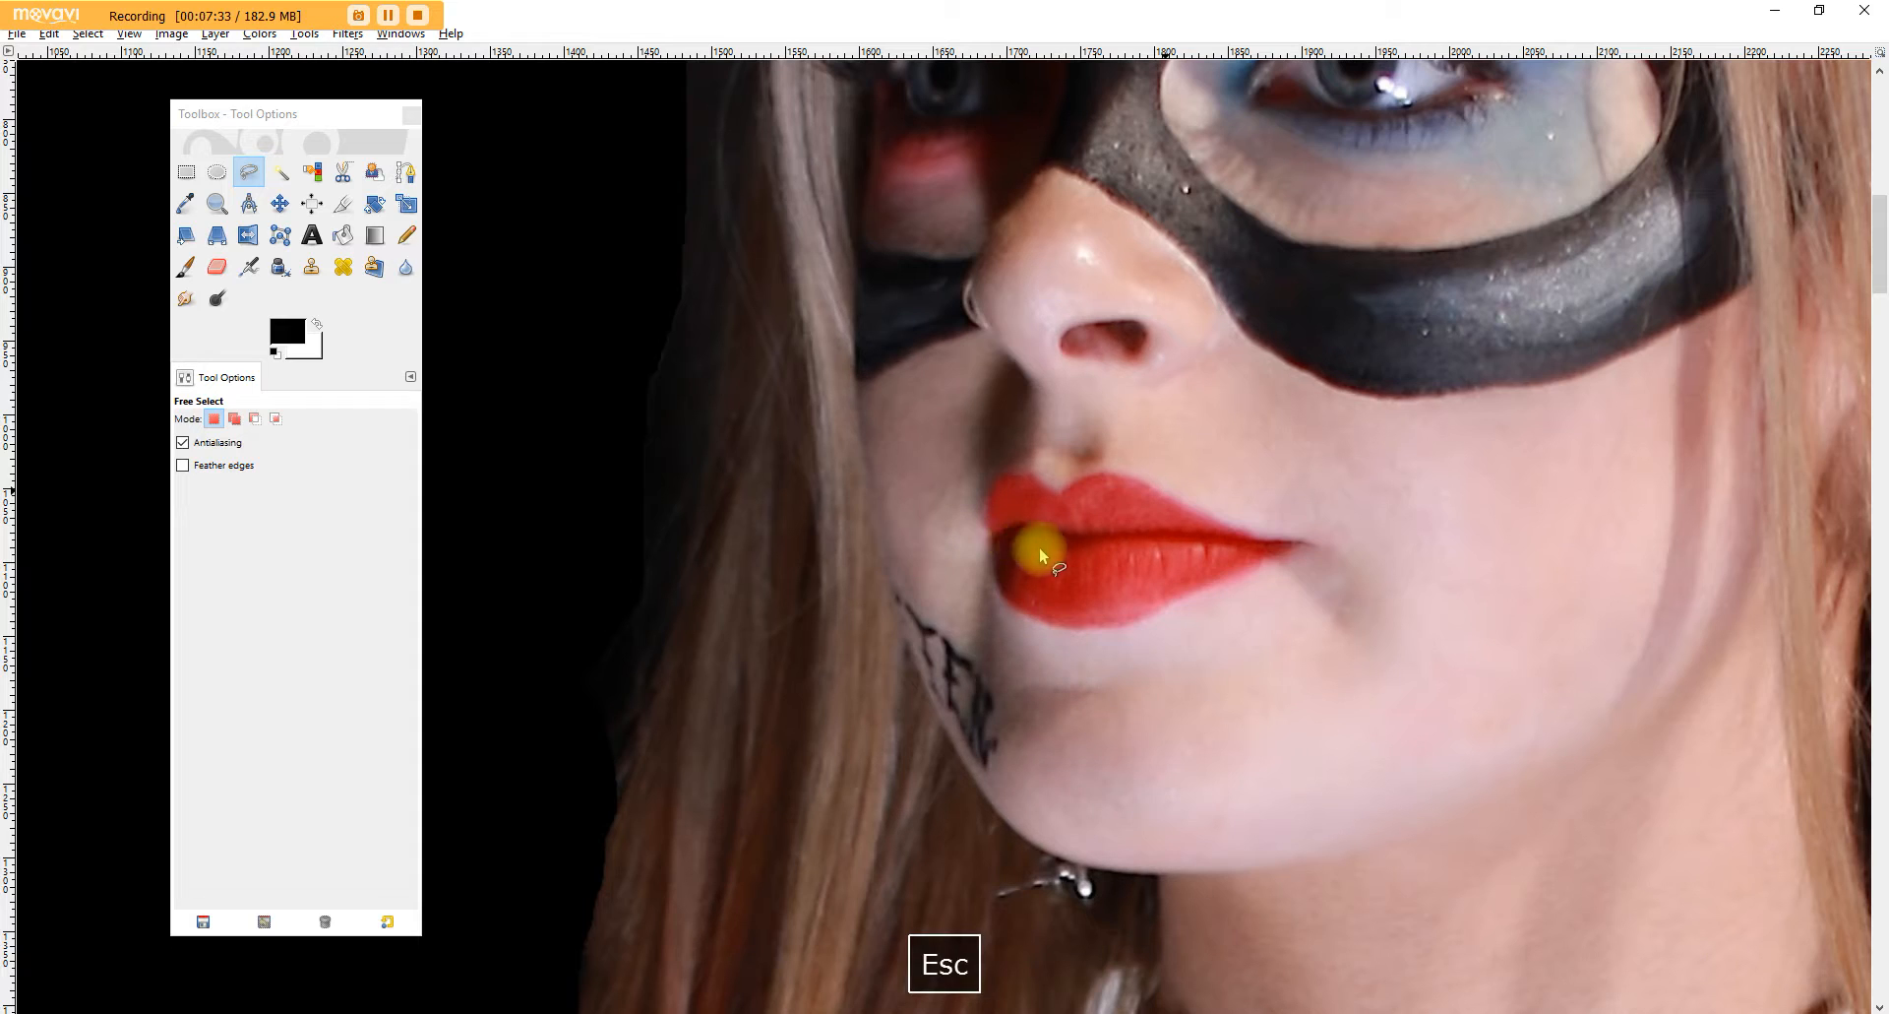
Step: Outline the red lips all the way around with Scissors Select and convert the outline into a selection
{"action": "left_click", "coordinate": [343, 171]}
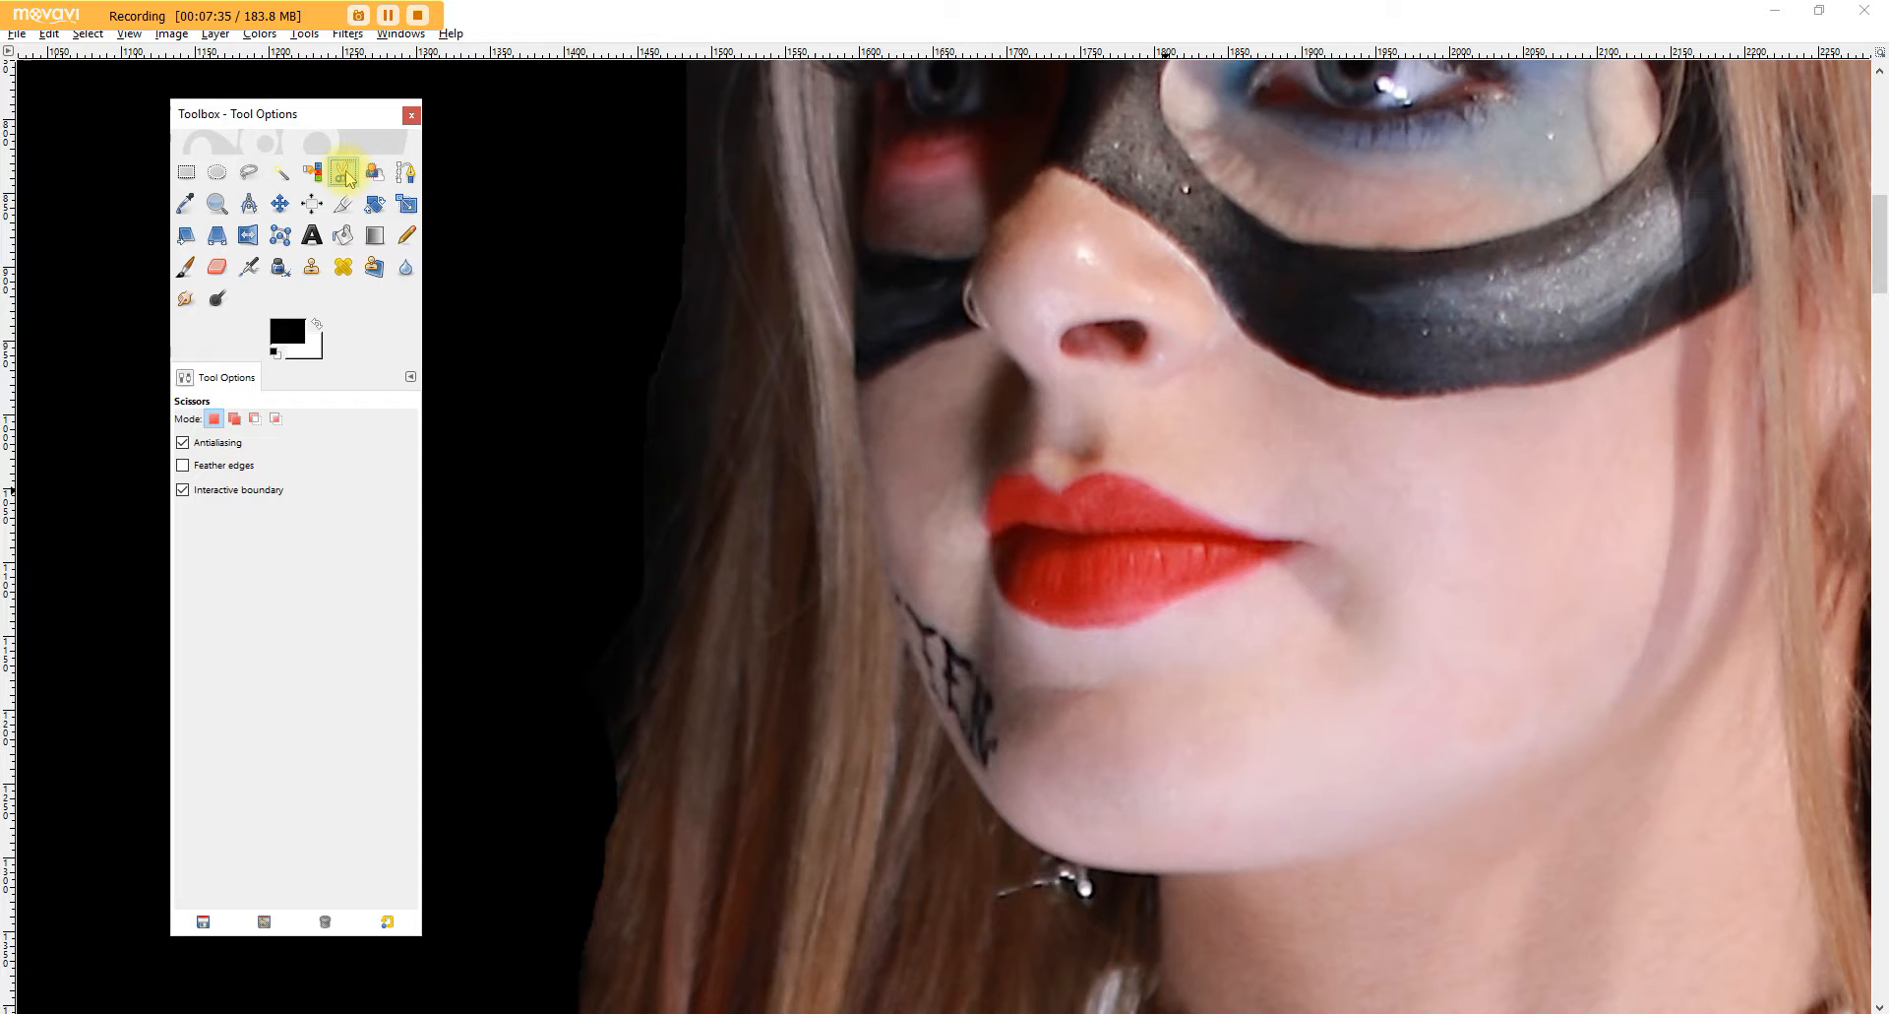
{"action": "left_click", "coordinate": [1129, 474]}
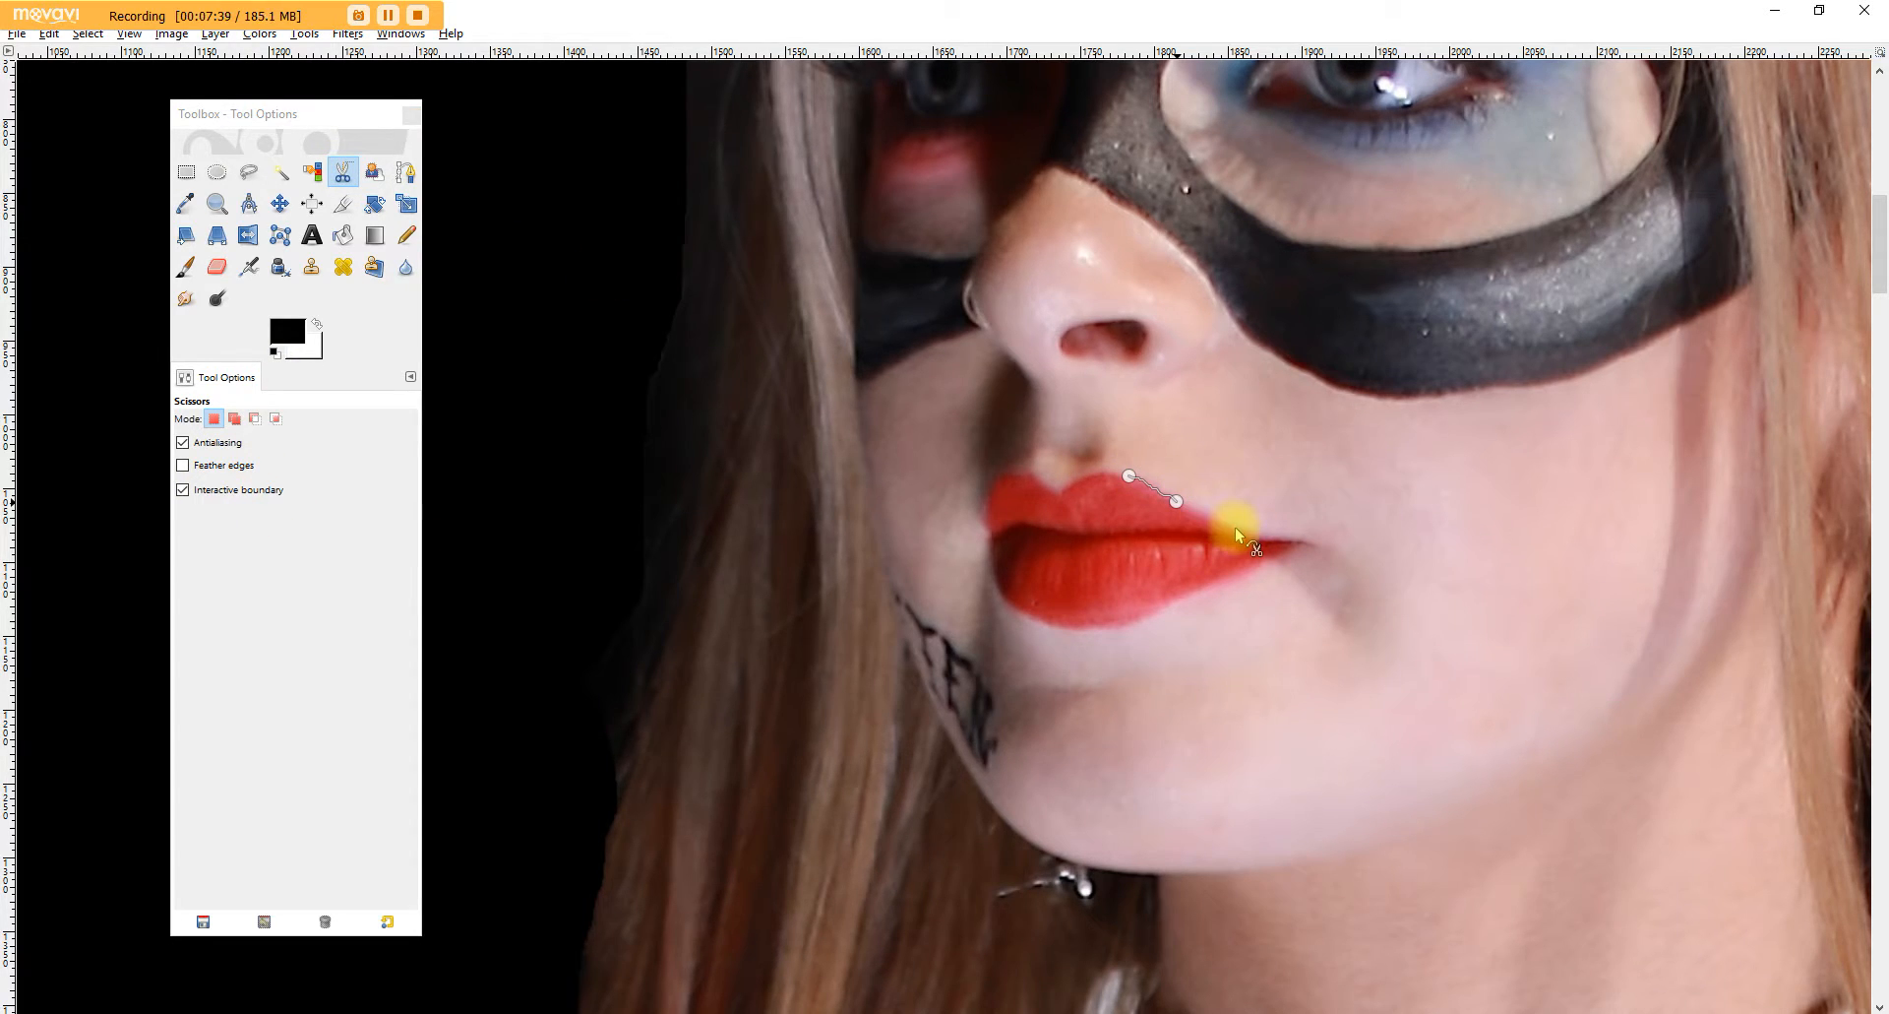
{"action": "left_click", "coordinate": [1251, 562]}
{"action": "left_click", "coordinate": [1163, 606]}
{"action": "left_click", "coordinate": [1110, 623]}
{"action": "left_click", "coordinate": [992, 566]}
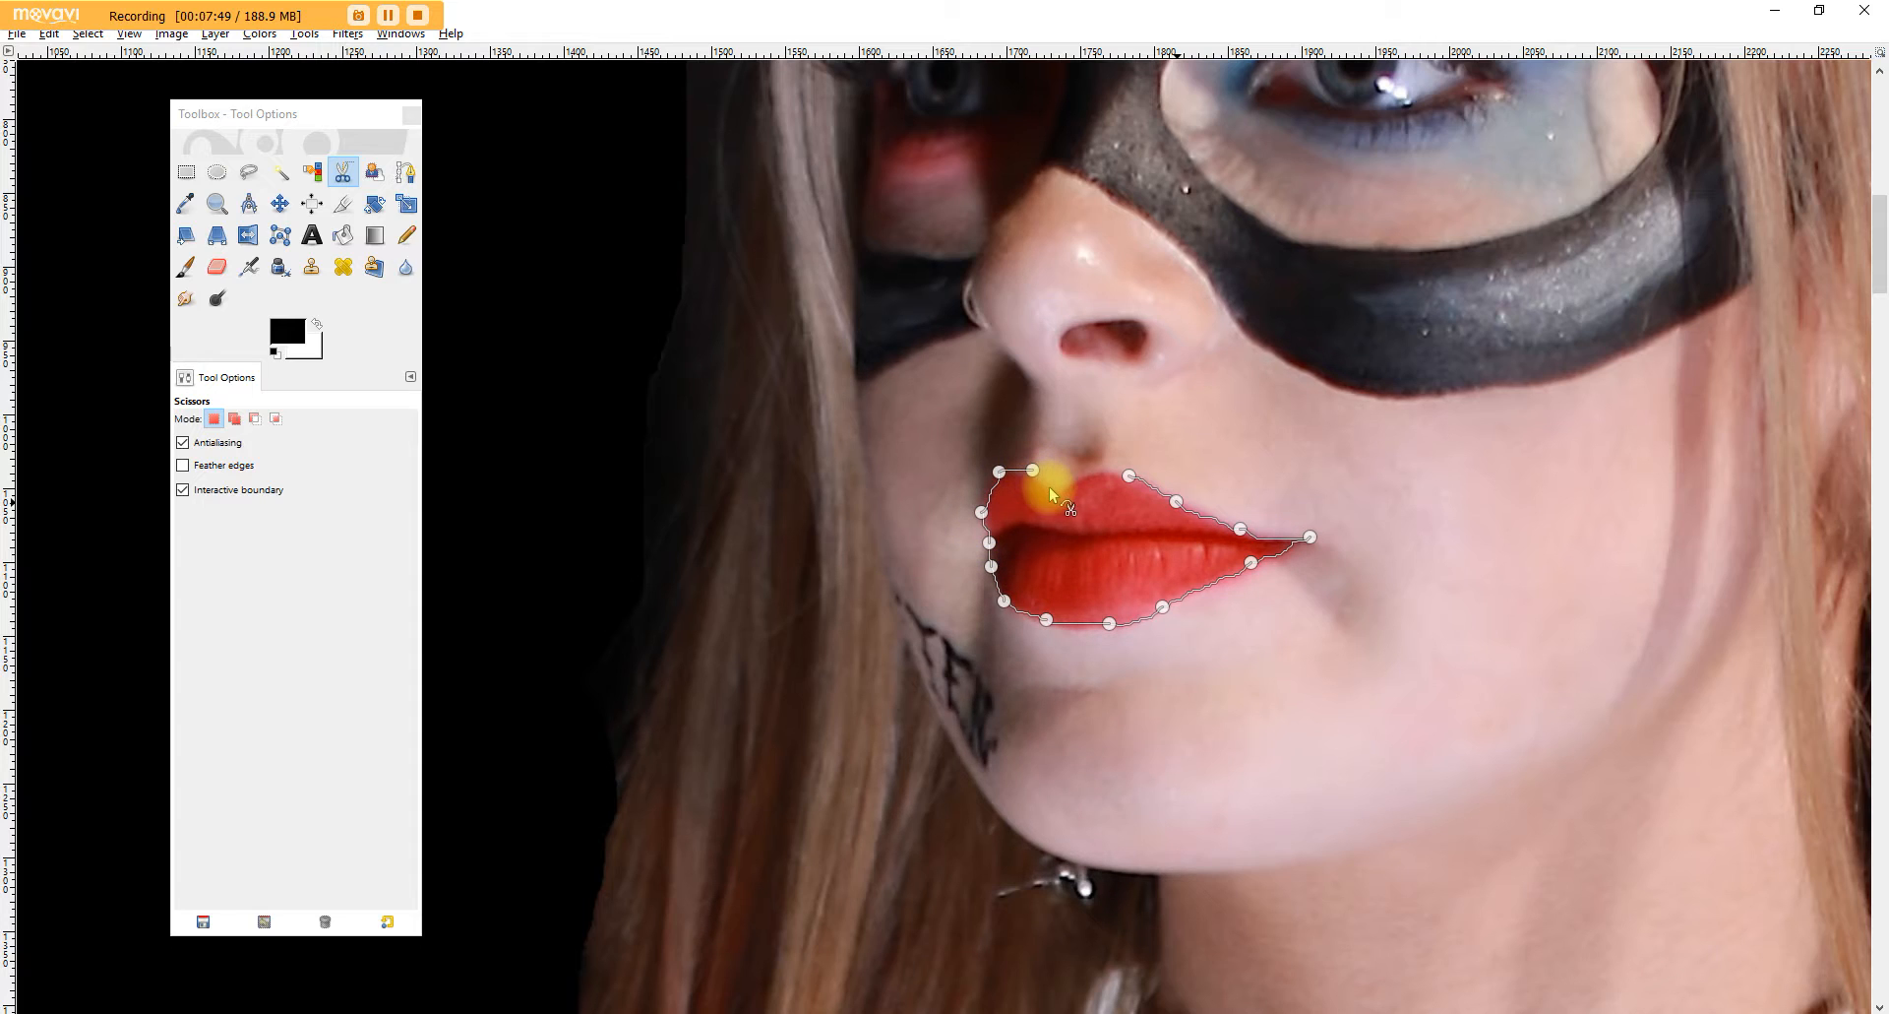
{"action": "left_click", "coordinate": [1088, 472]}
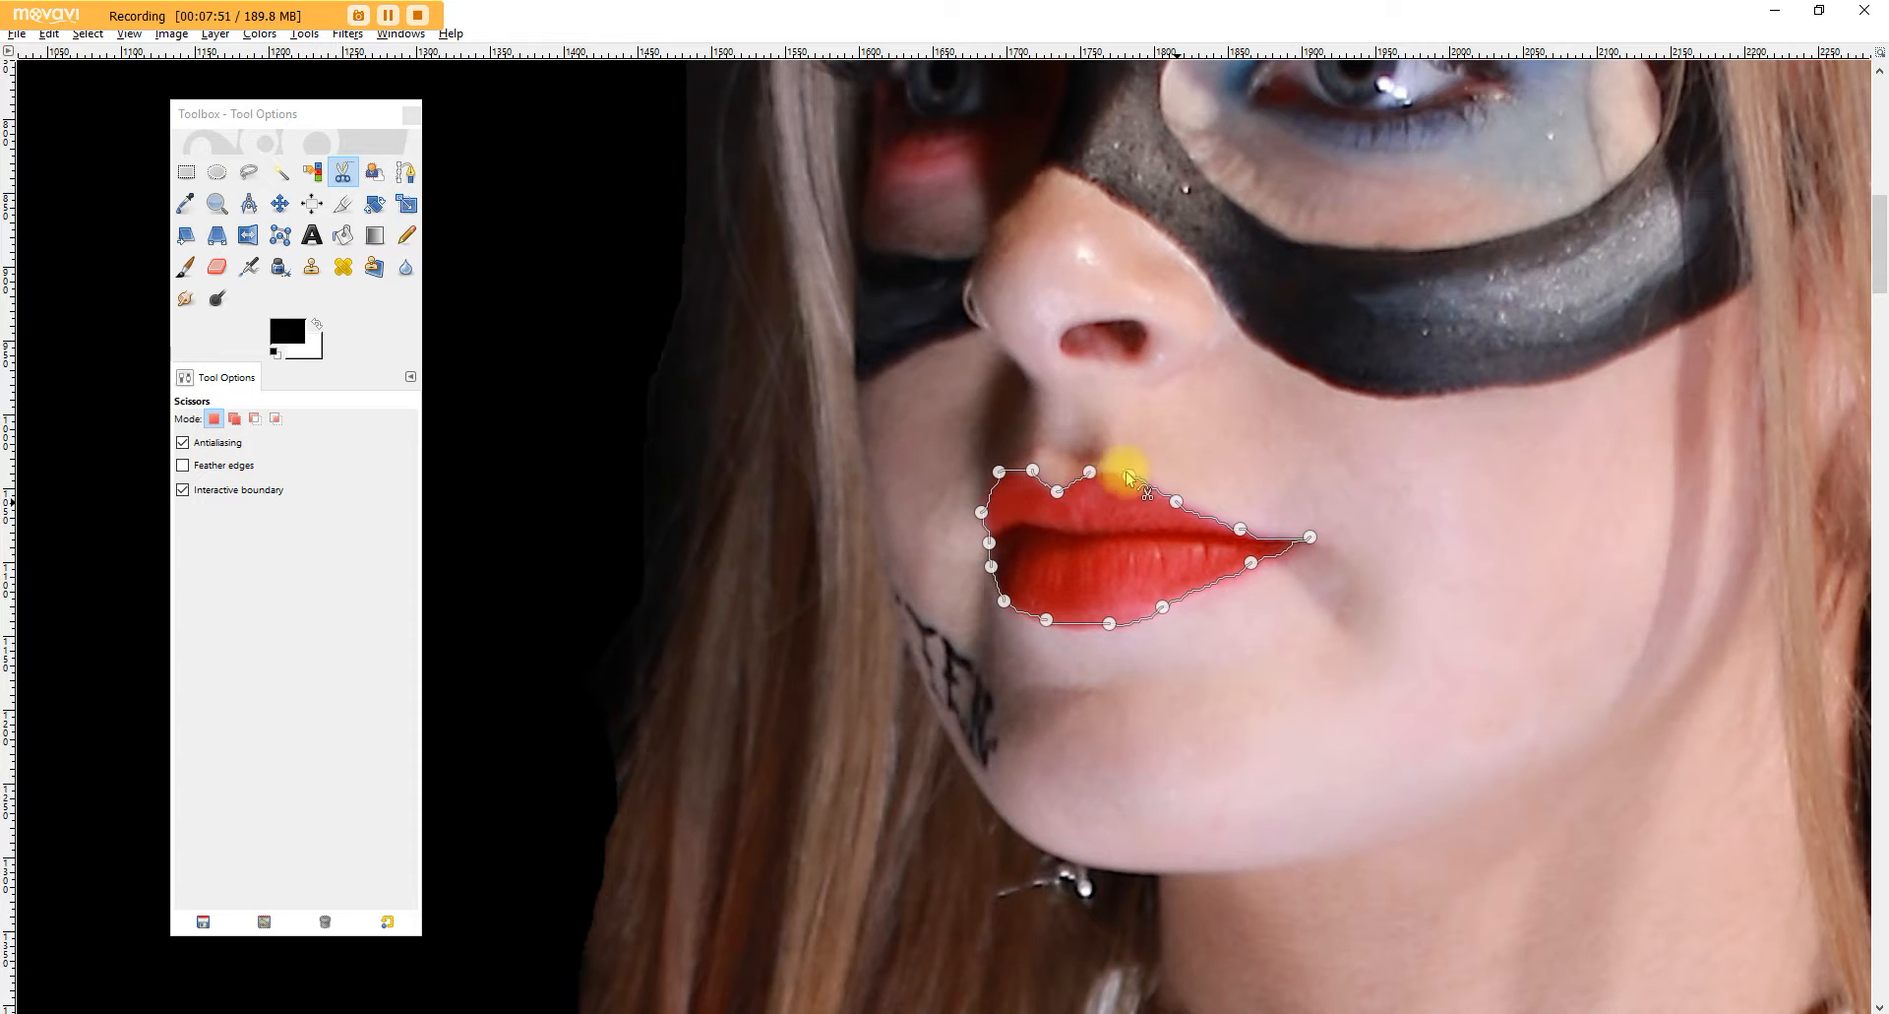
{"action": "key", "text": "Return"}
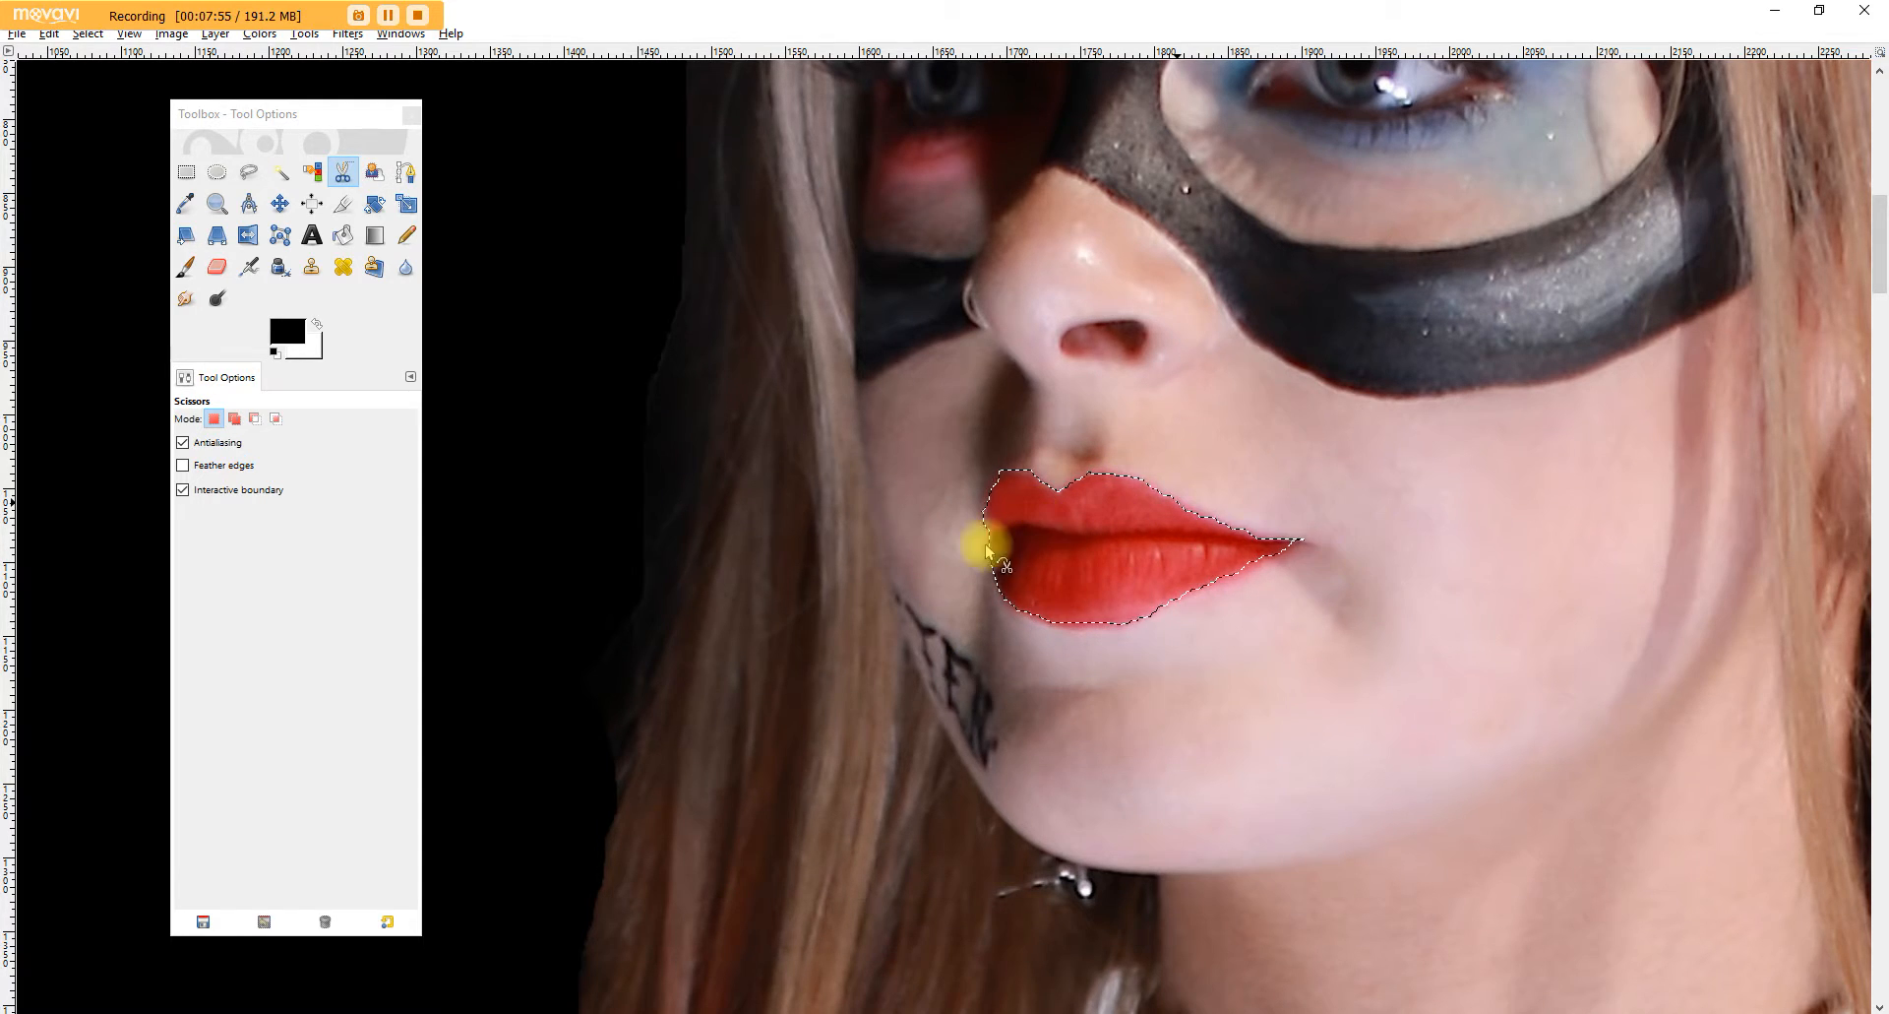
Step: Recolor the selected lips with Hue-Saturation, using a hue of -33 and a saturation of -17
{"action": "left_click", "coordinate": [304, 33]}
{"action": "left_click", "coordinate": [265, 35]}
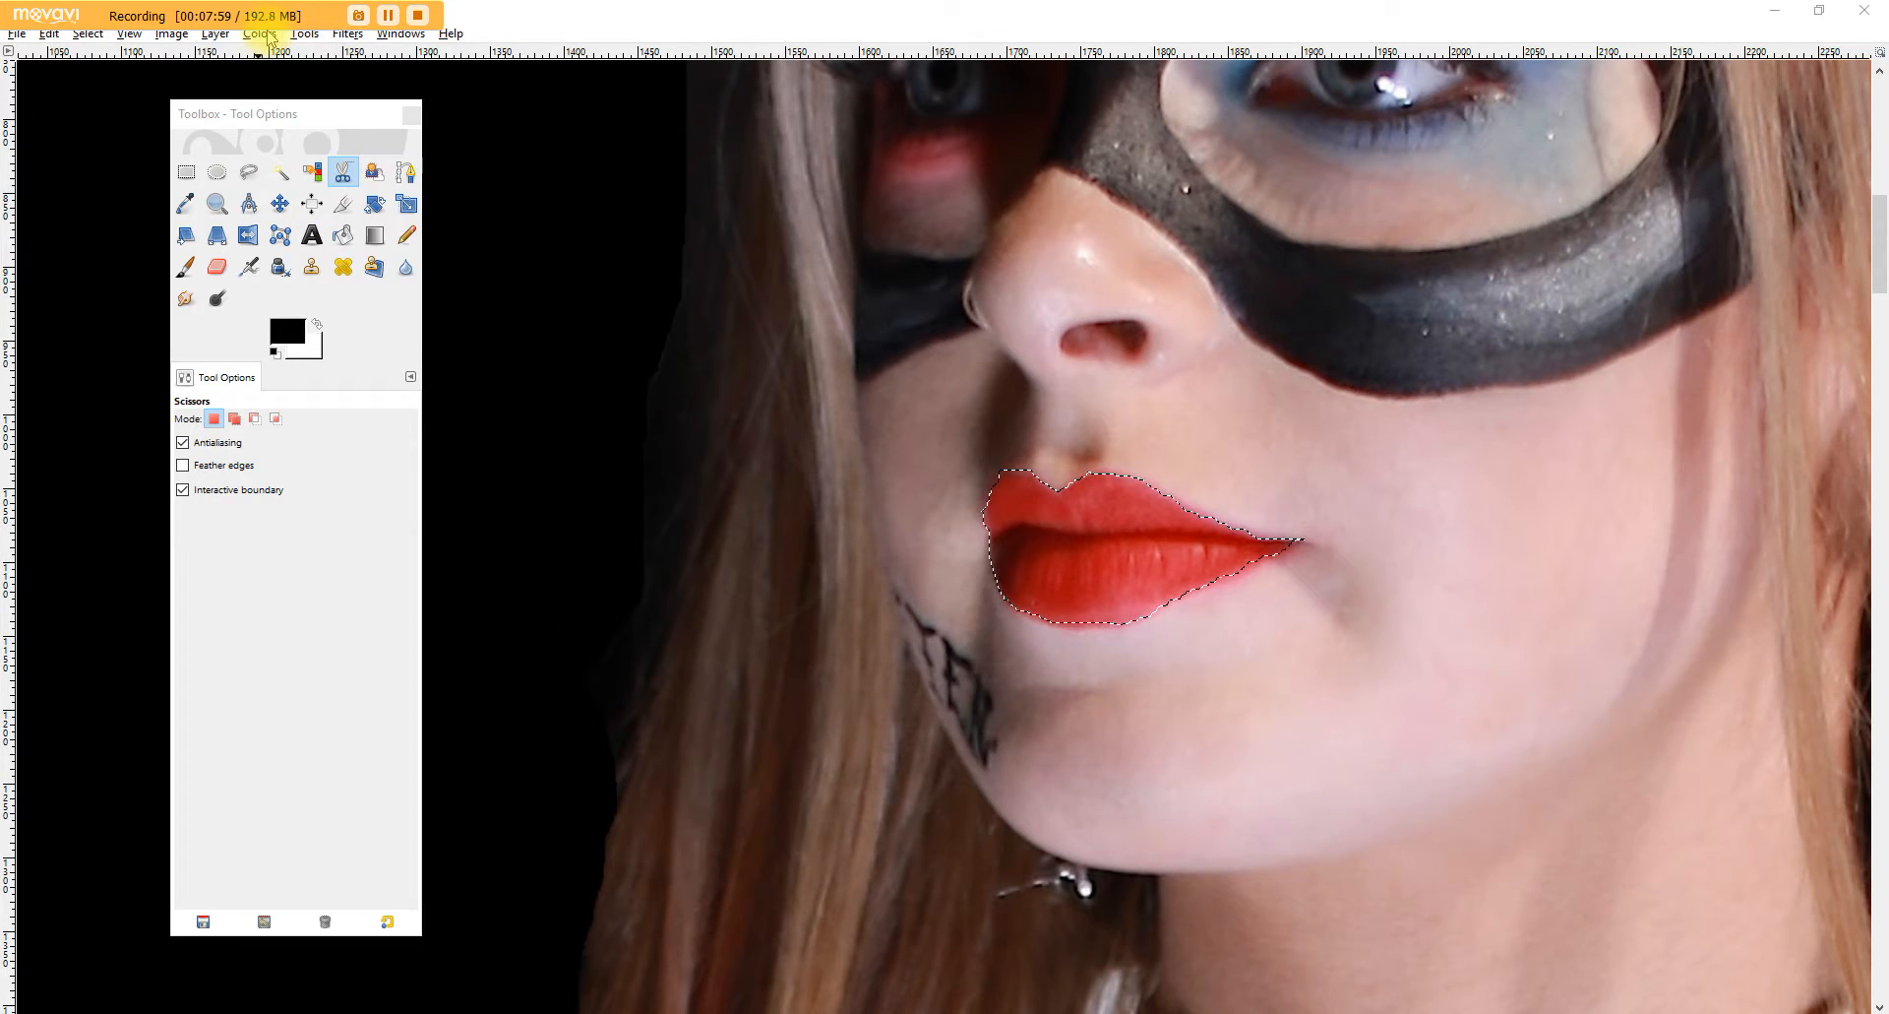
{"action": "left_click", "coordinate": [262, 35]}
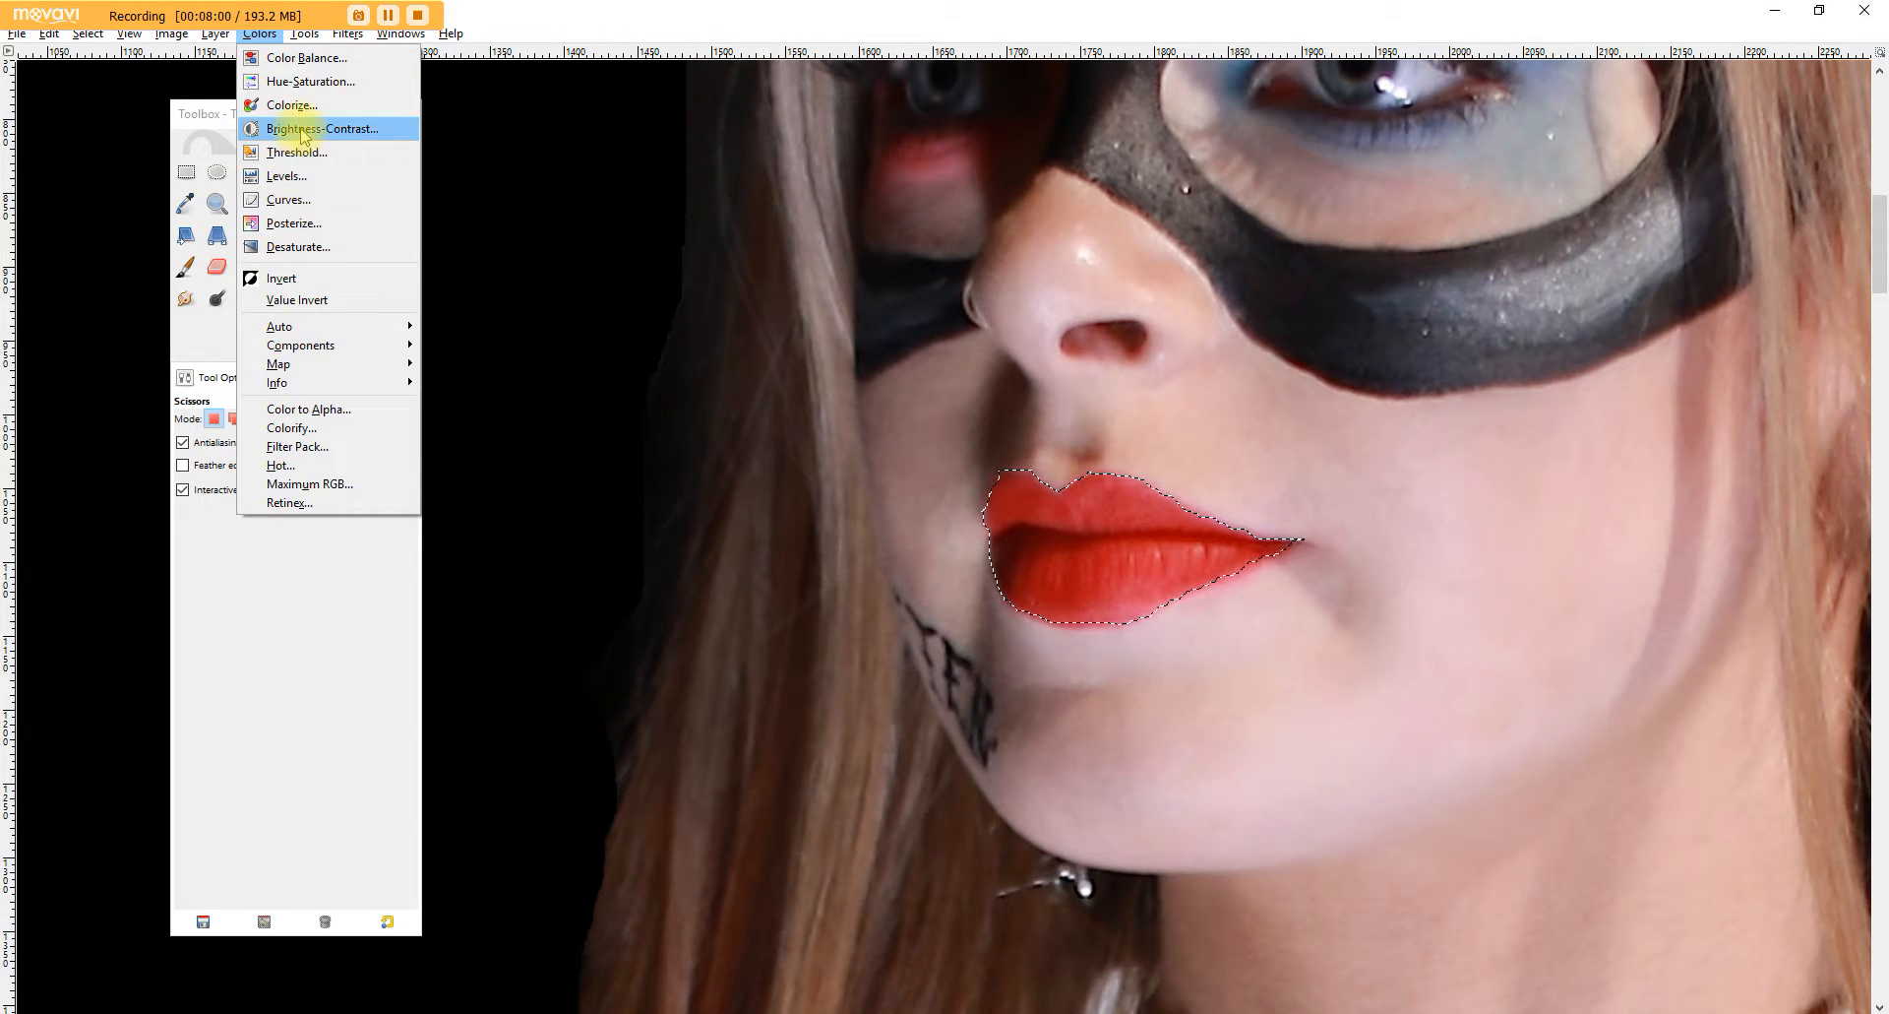
{"action": "left_click", "coordinate": [300, 81]}
{"action": "left_click_drag", "start_coordinate": [1426, 240], "coordinate": [527, 233]}
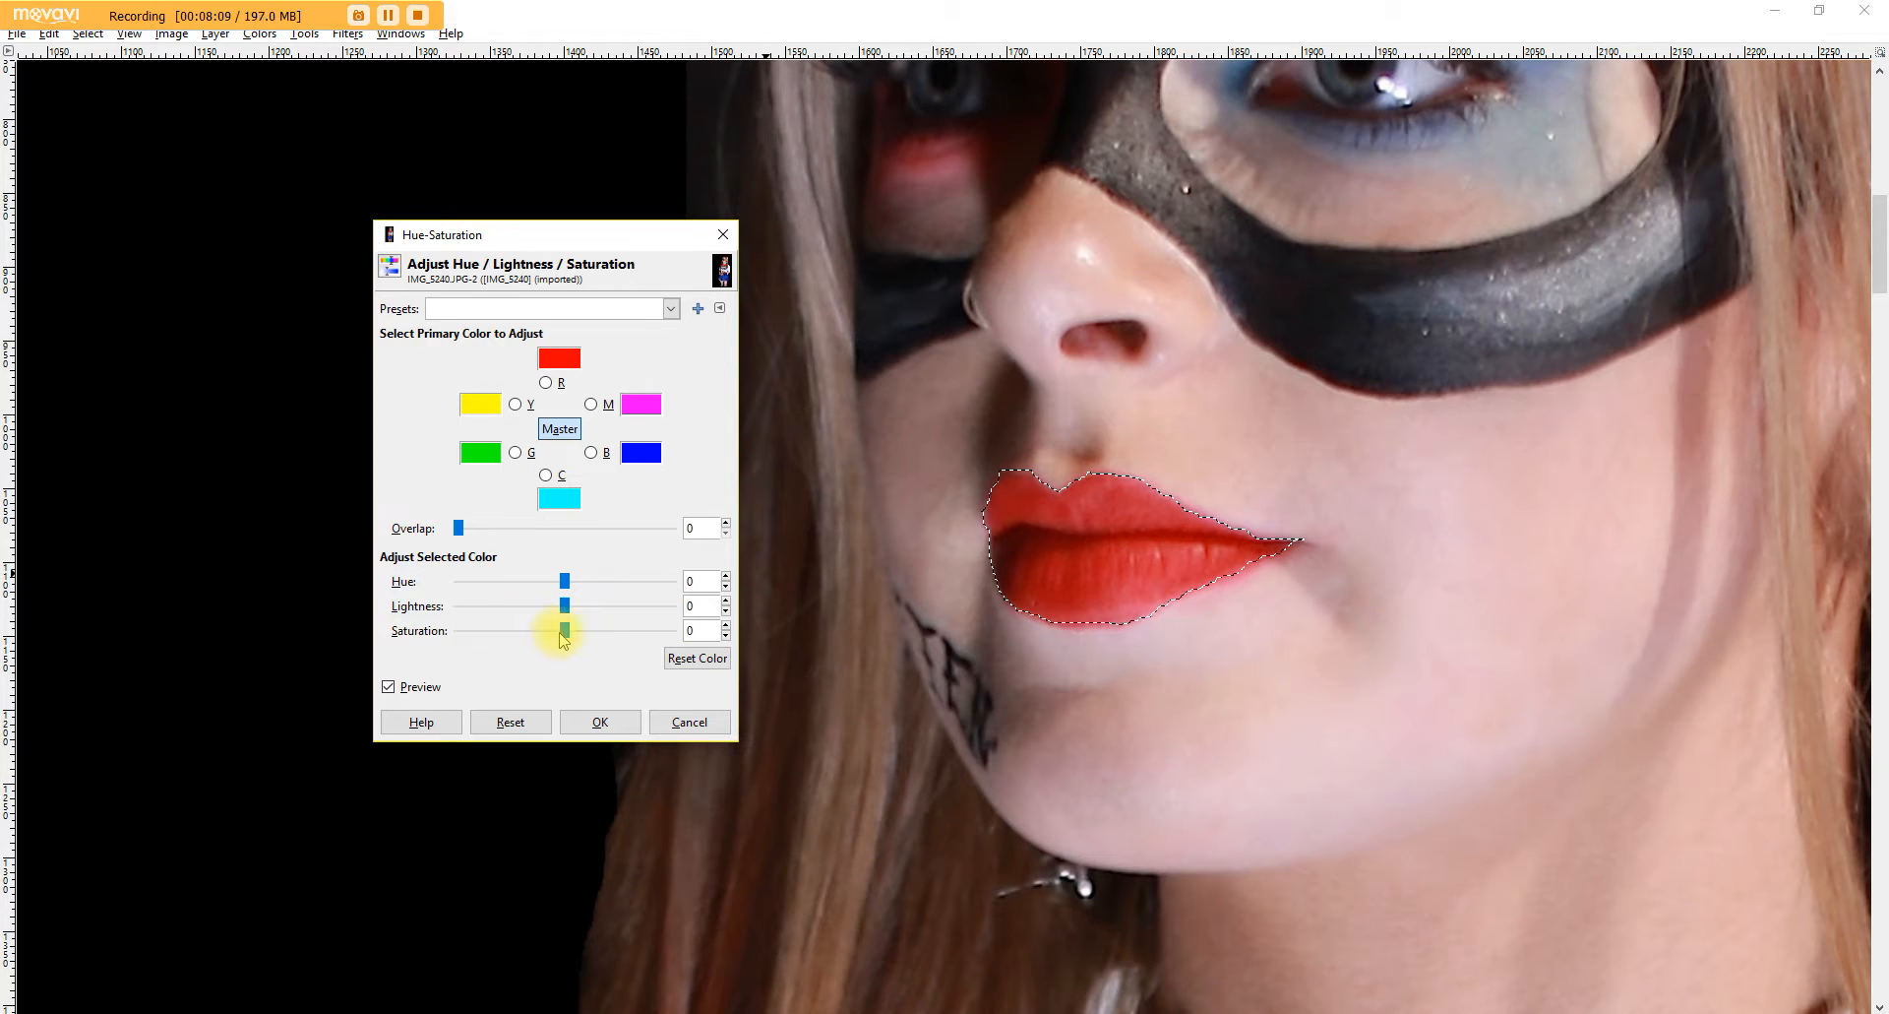
{"action": "left_click_drag", "start_coordinate": [567, 631], "coordinate": [434, 632]}
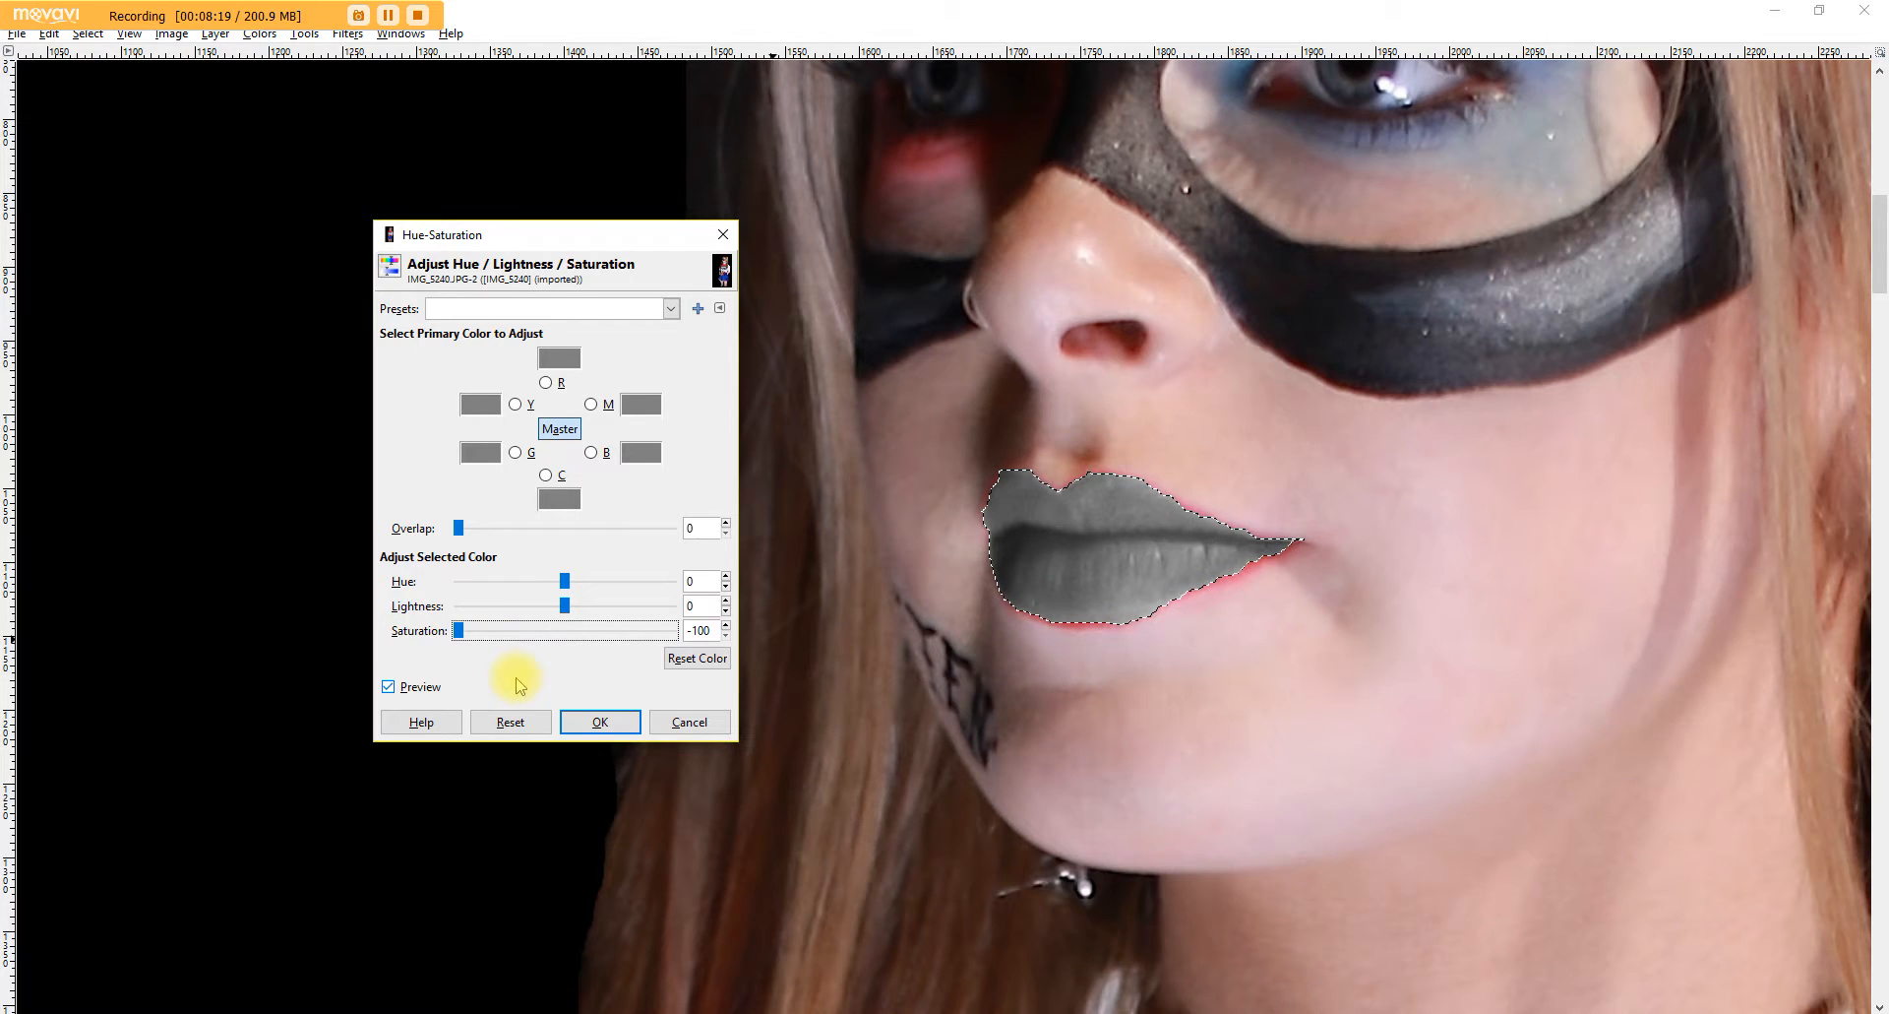
{"action": "left_click_drag", "start_coordinate": [468, 629], "coordinate": [559, 630]}
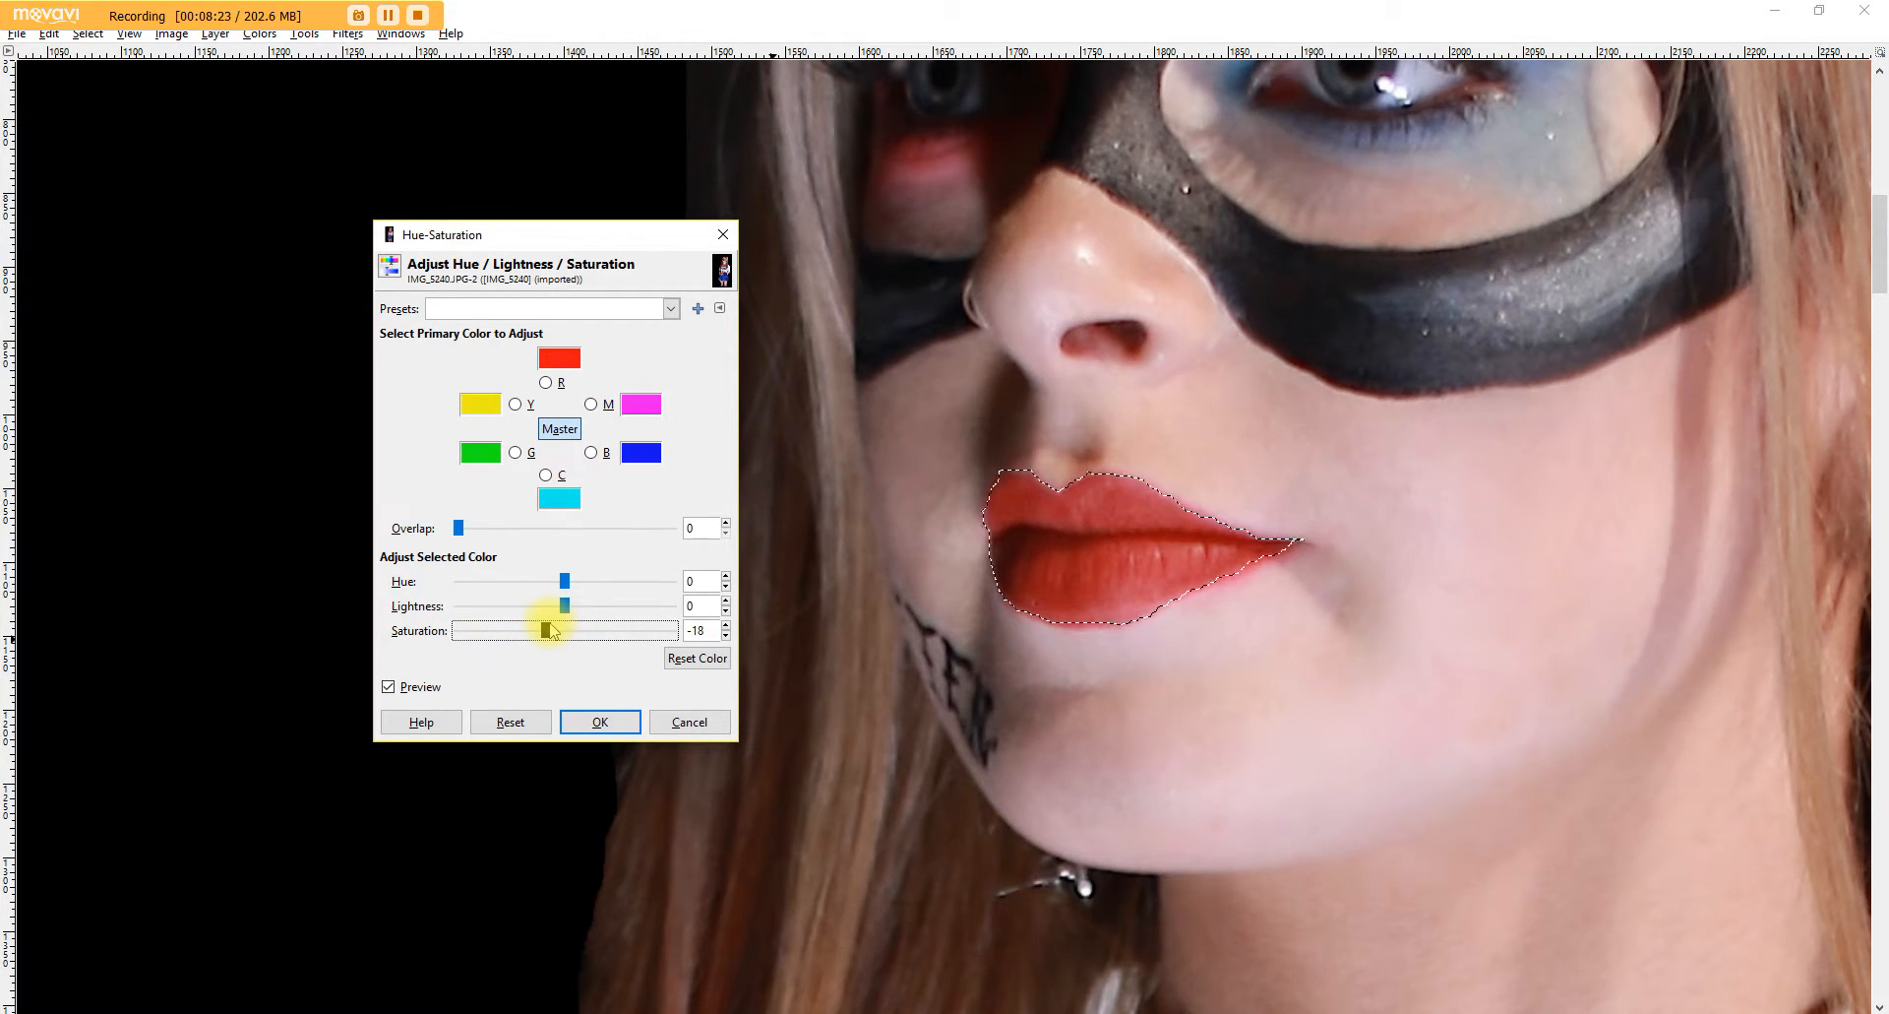
{"action": "mouse_move", "coordinate": [547, 630]}
{"action": "left_mouse_down"}
{"action": "mouse_move", "coordinate": [650, 628]}
{"action": "mouse_move", "coordinate": [562, 628]}
{"action": "mouse_move", "coordinate": [549, 580]}
{"action": "mouse_move", "coordinate": [590, 582]}
{"action": "mouse_move", "coordinate": [546, 582]}
{"action": "mouse_move", "coordinate": [548, 634]}
{"action": "left_mouse_up"}
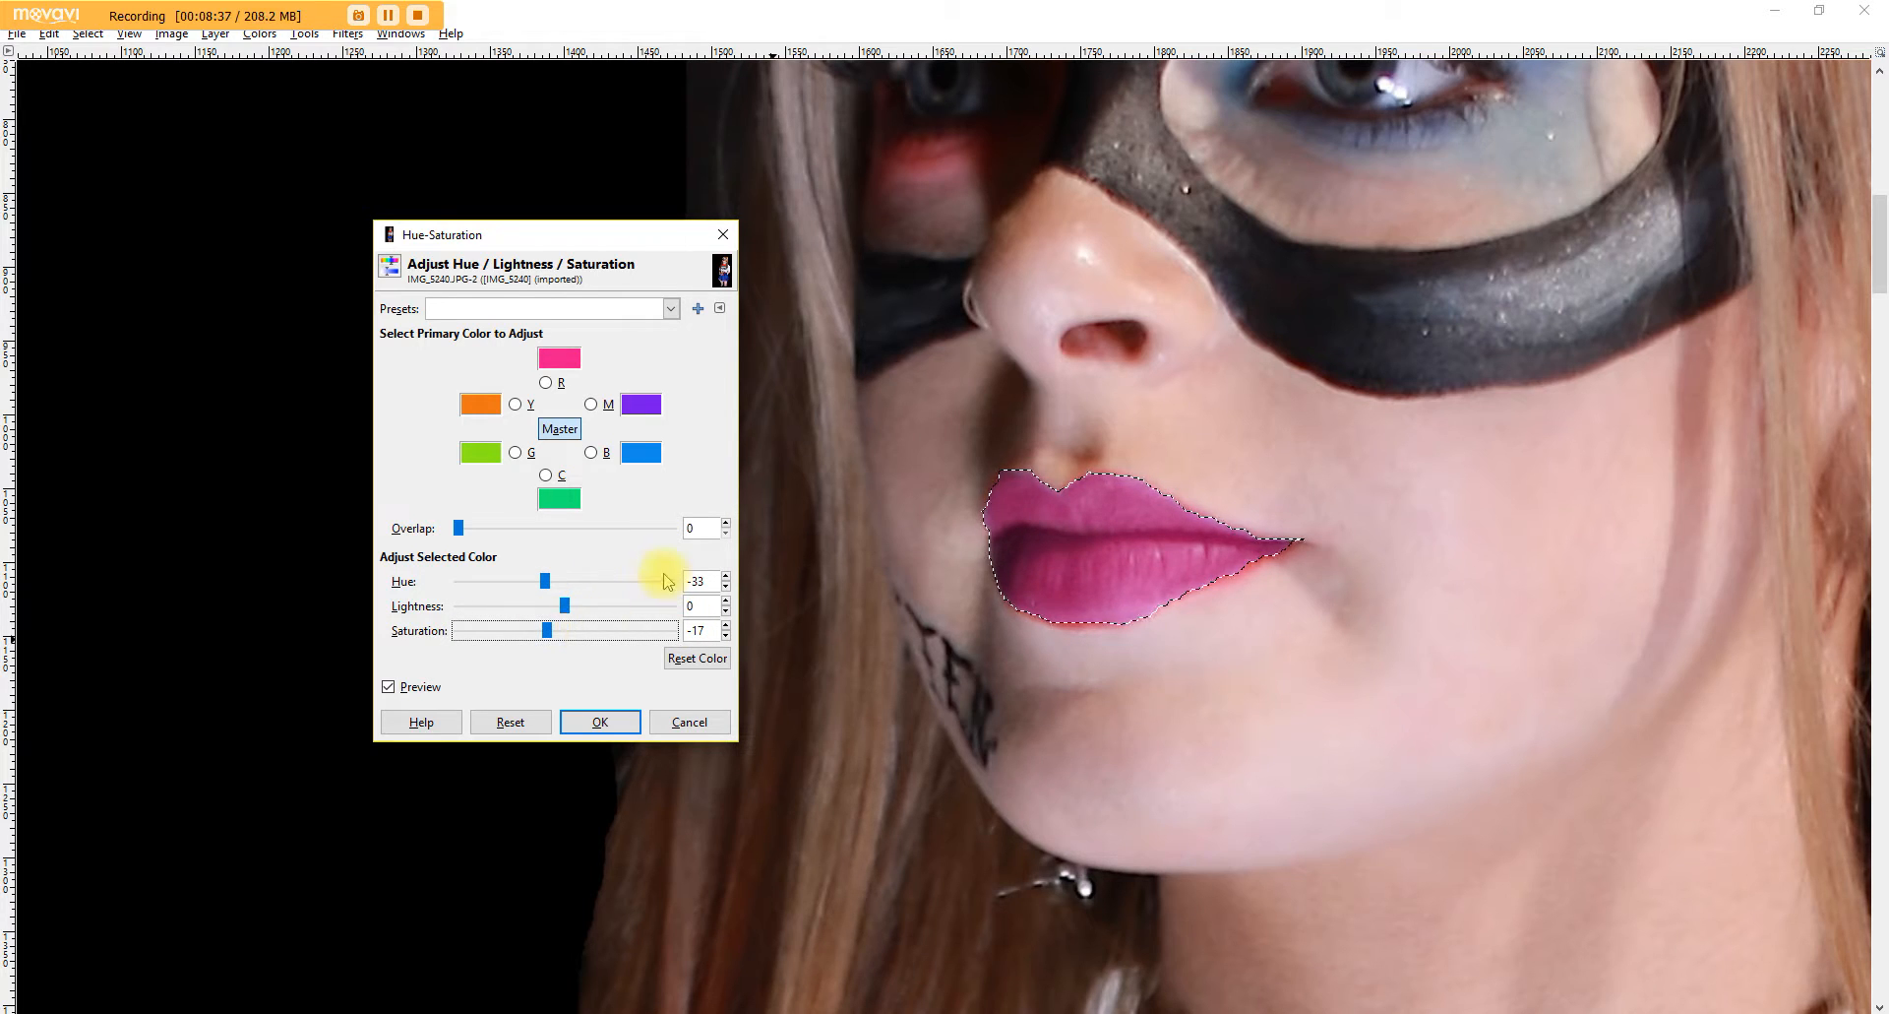
{"action": "left_click", "coordinate": [580, 722]}
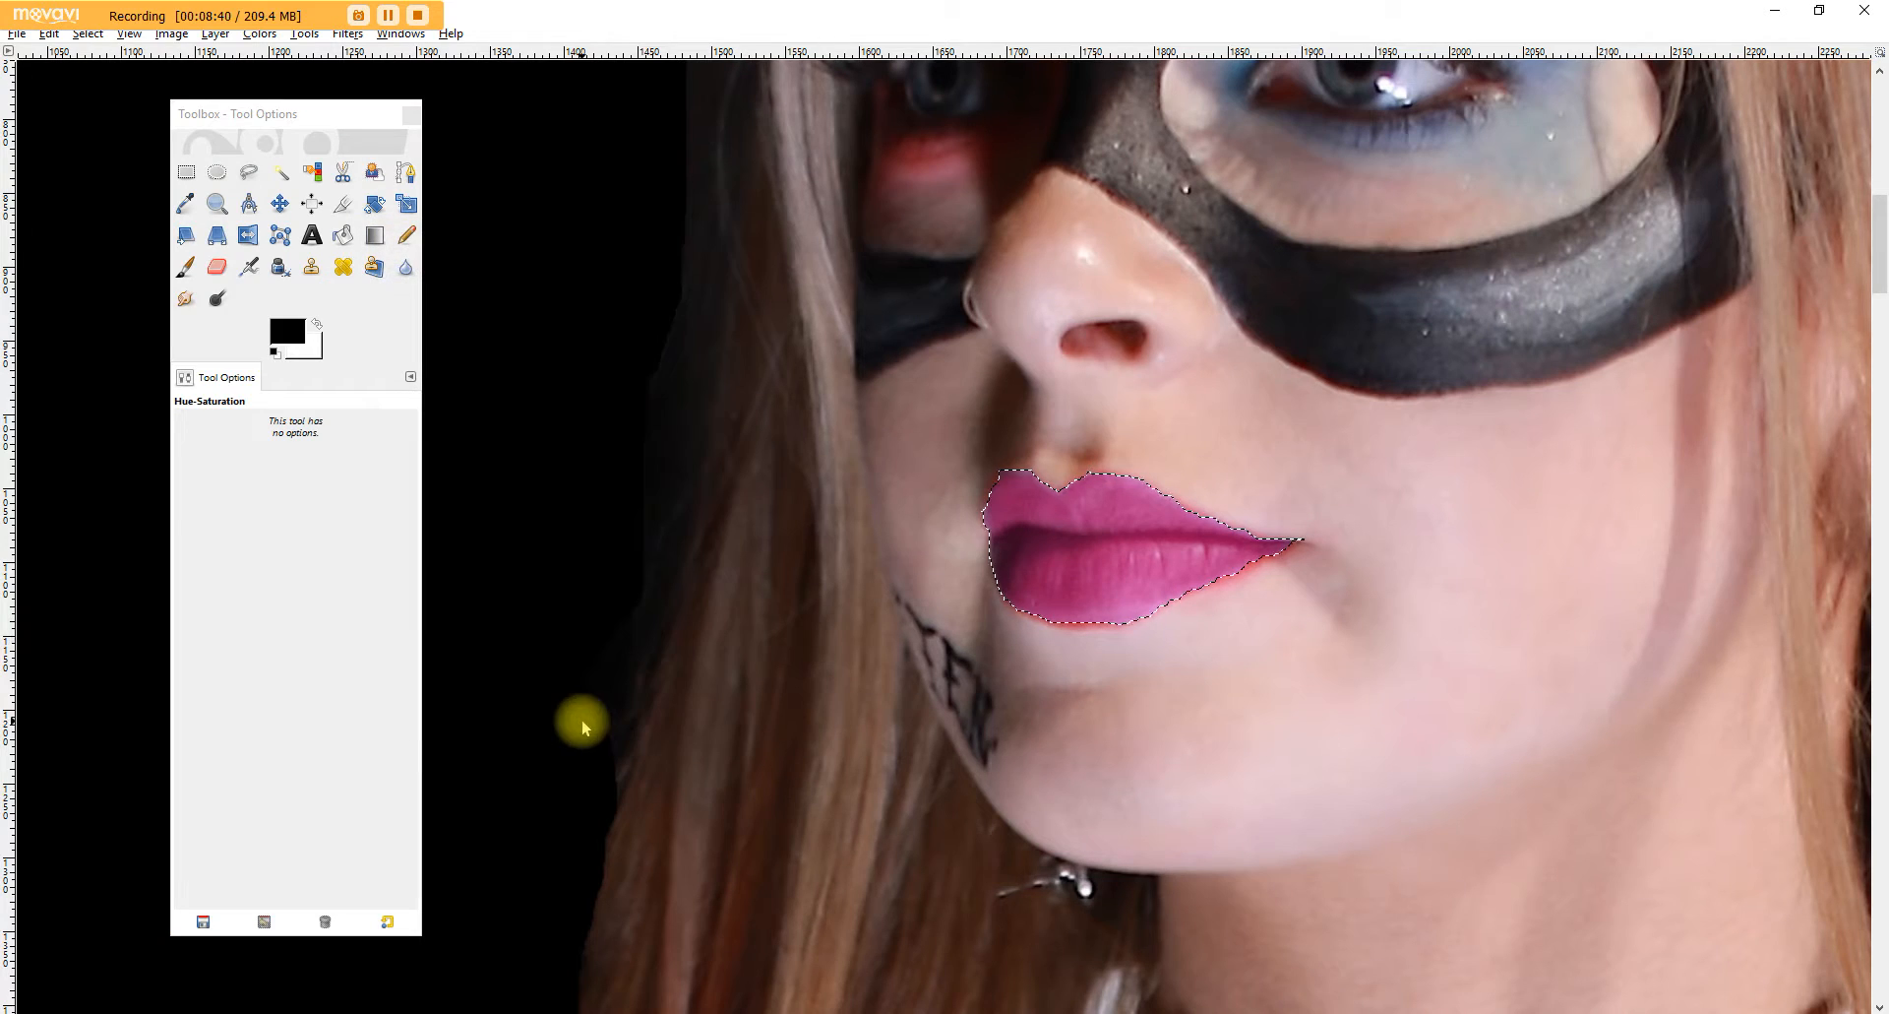
Step: In Color Balance for the selected lips, set the midtones to green 43 and blue -9
{"action": "left_click", "coordinate": [260, 33]}
{"action": "left_click", "coordinate": [276, 61]}
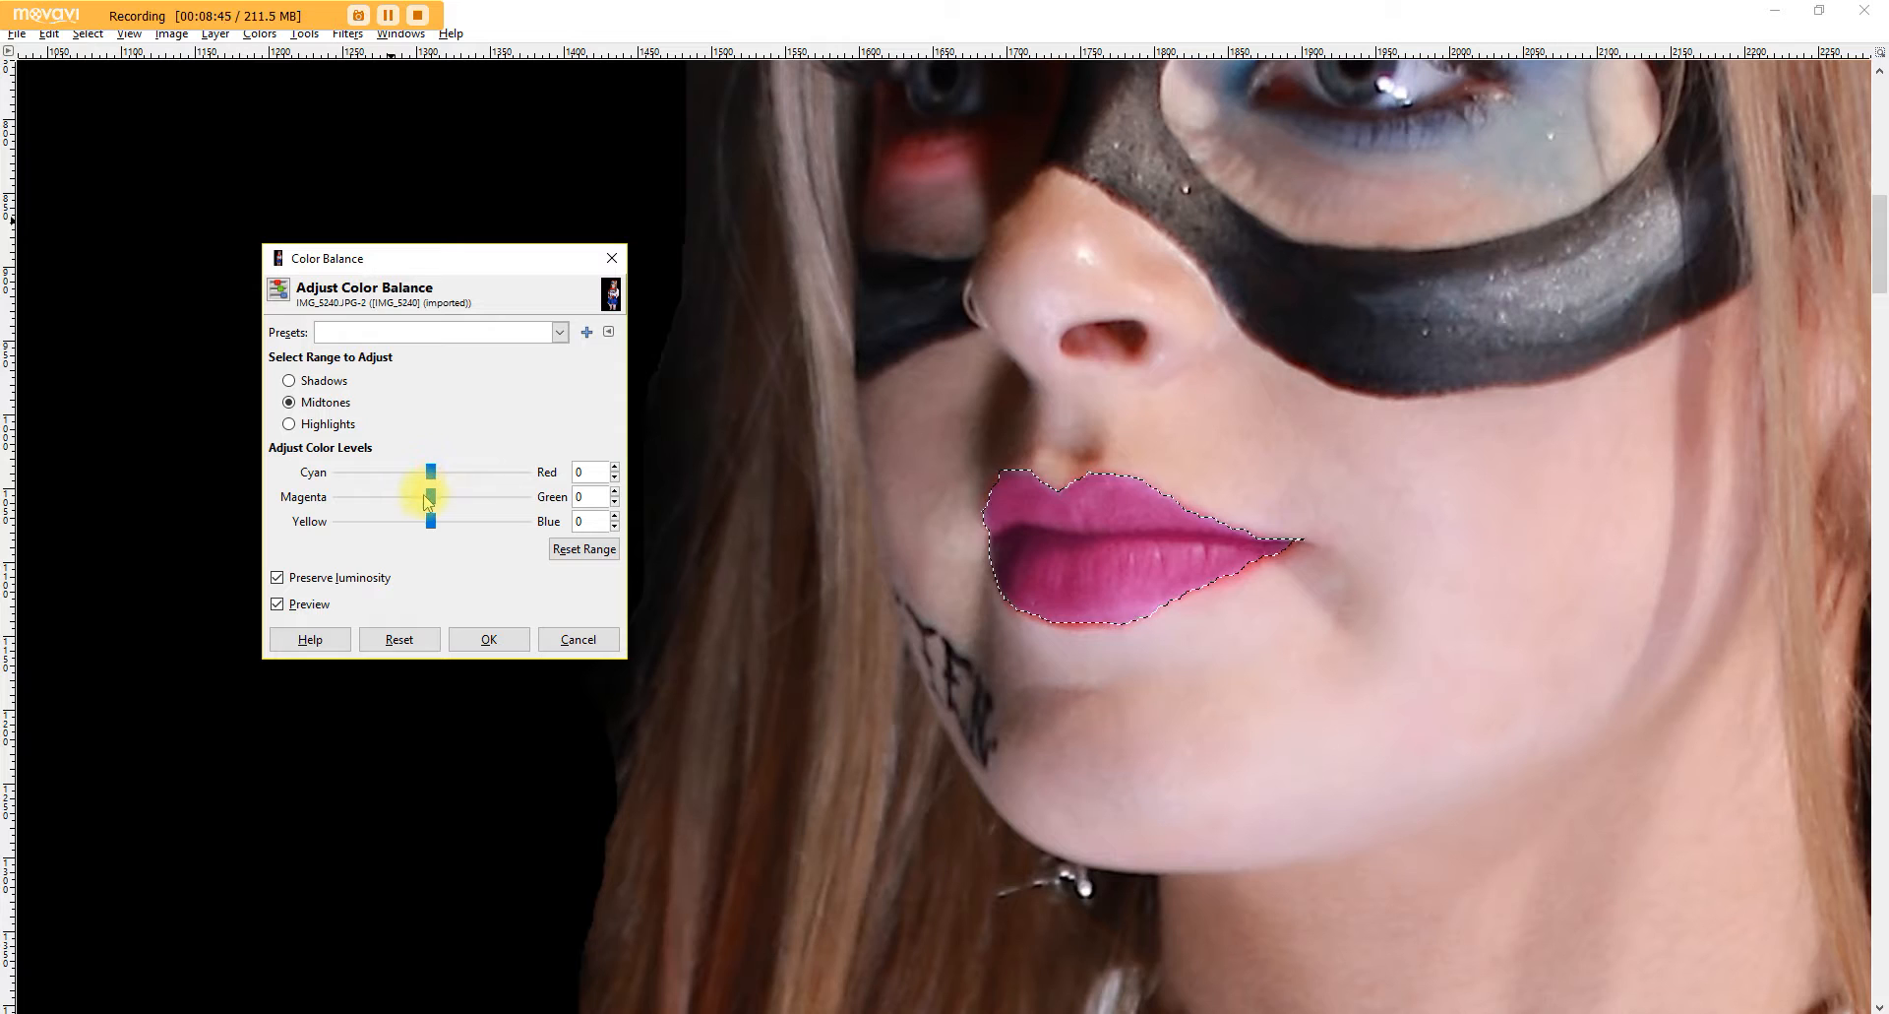
{"action": "left_click_drag", "start_coordinate": [429, 501], "coordinate": [460, 504]}
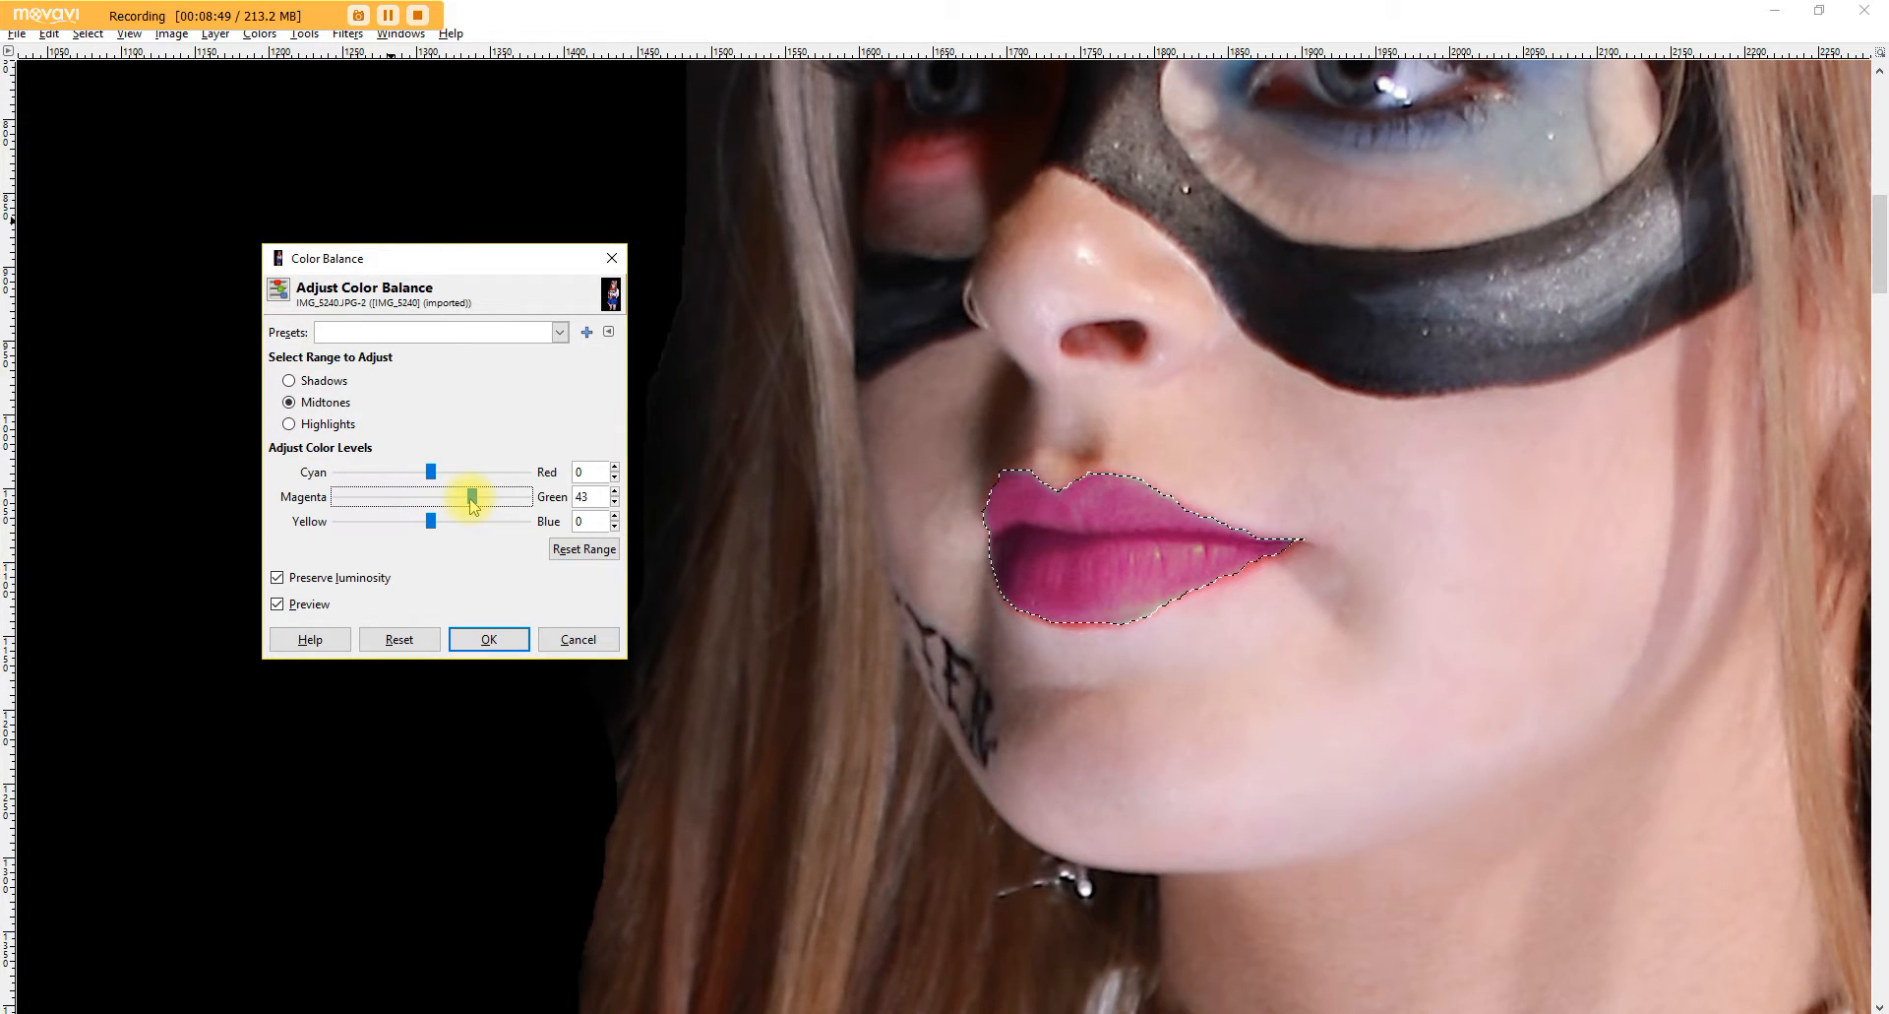
{"action": "mouse_move", "coordinate": [431, 521]}
{"action": "left_mouse_down"}
{"action": "mouse_move", "coordinate": [402, 524]}
{"action": "mouse_move", "coordinate": [417, 529]}
{"action": "left_mouse_up"}
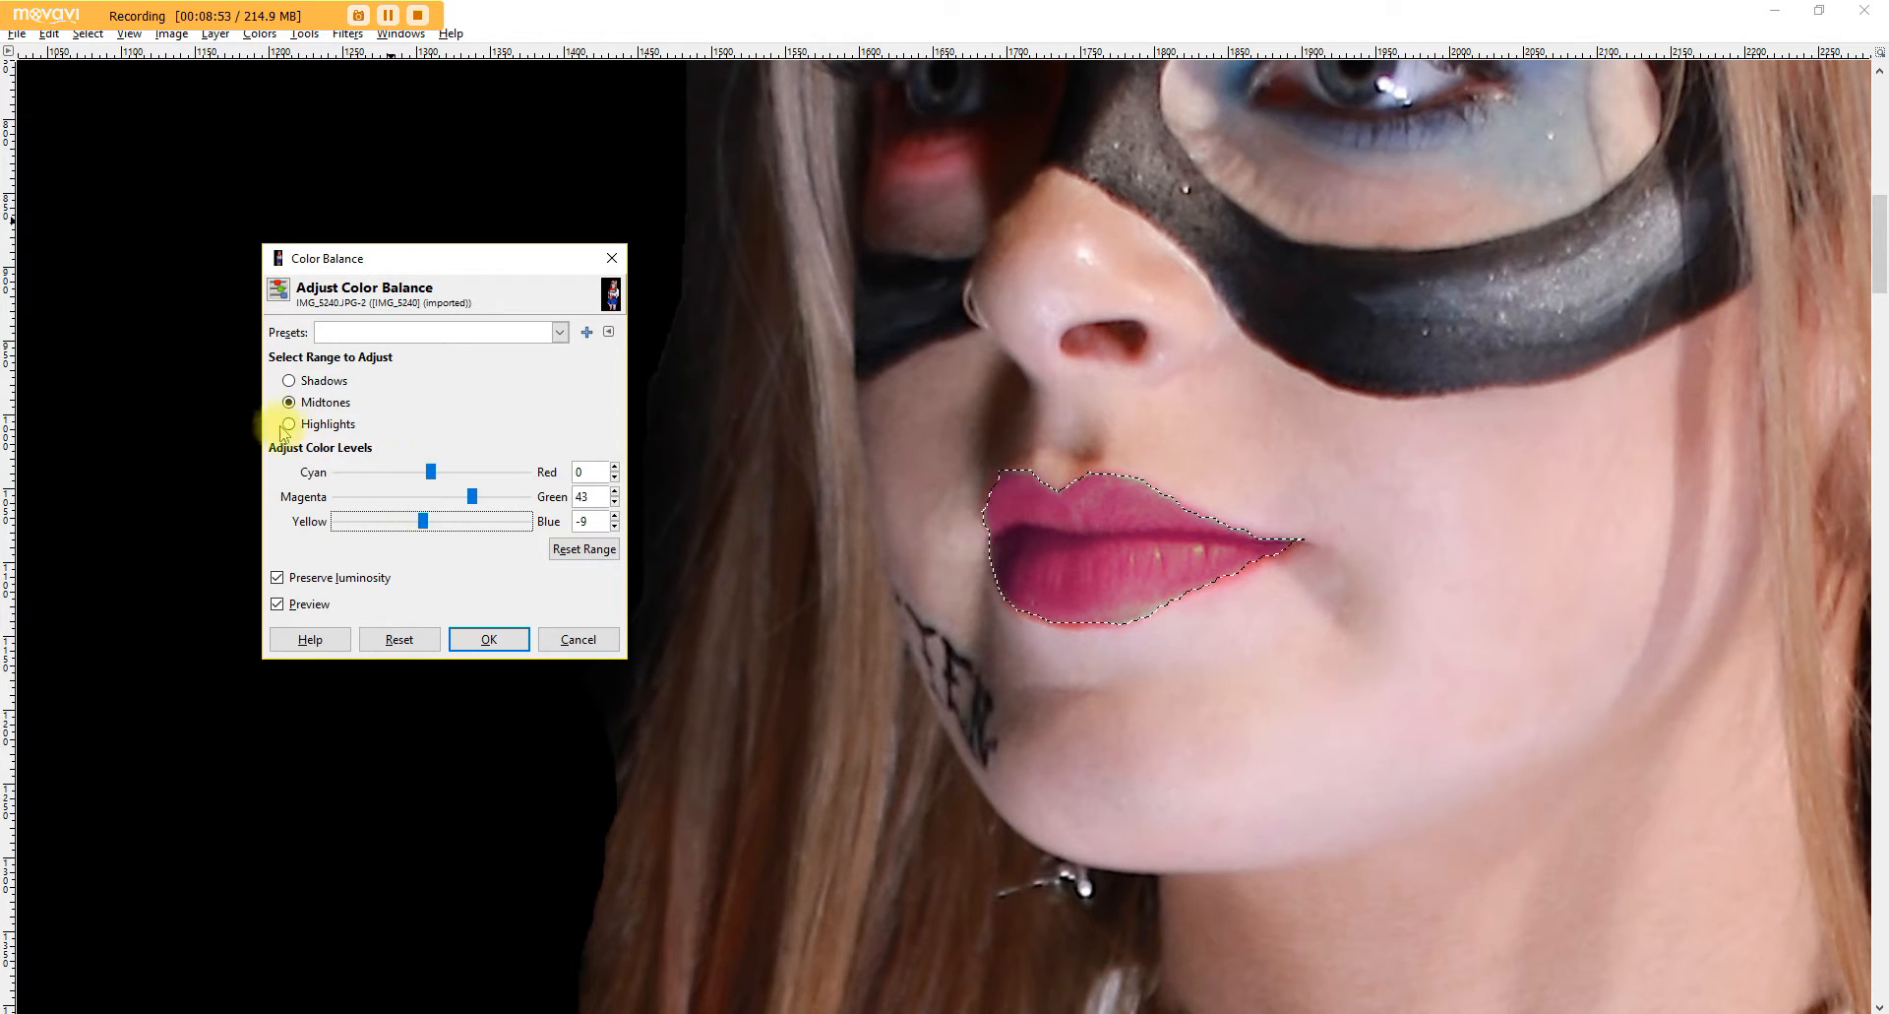
Step: In Color Balance for the lips, try a red value of 68 on the shadows and return to the midtones
{"action": "left_click", "coordinate": [288, 381]}
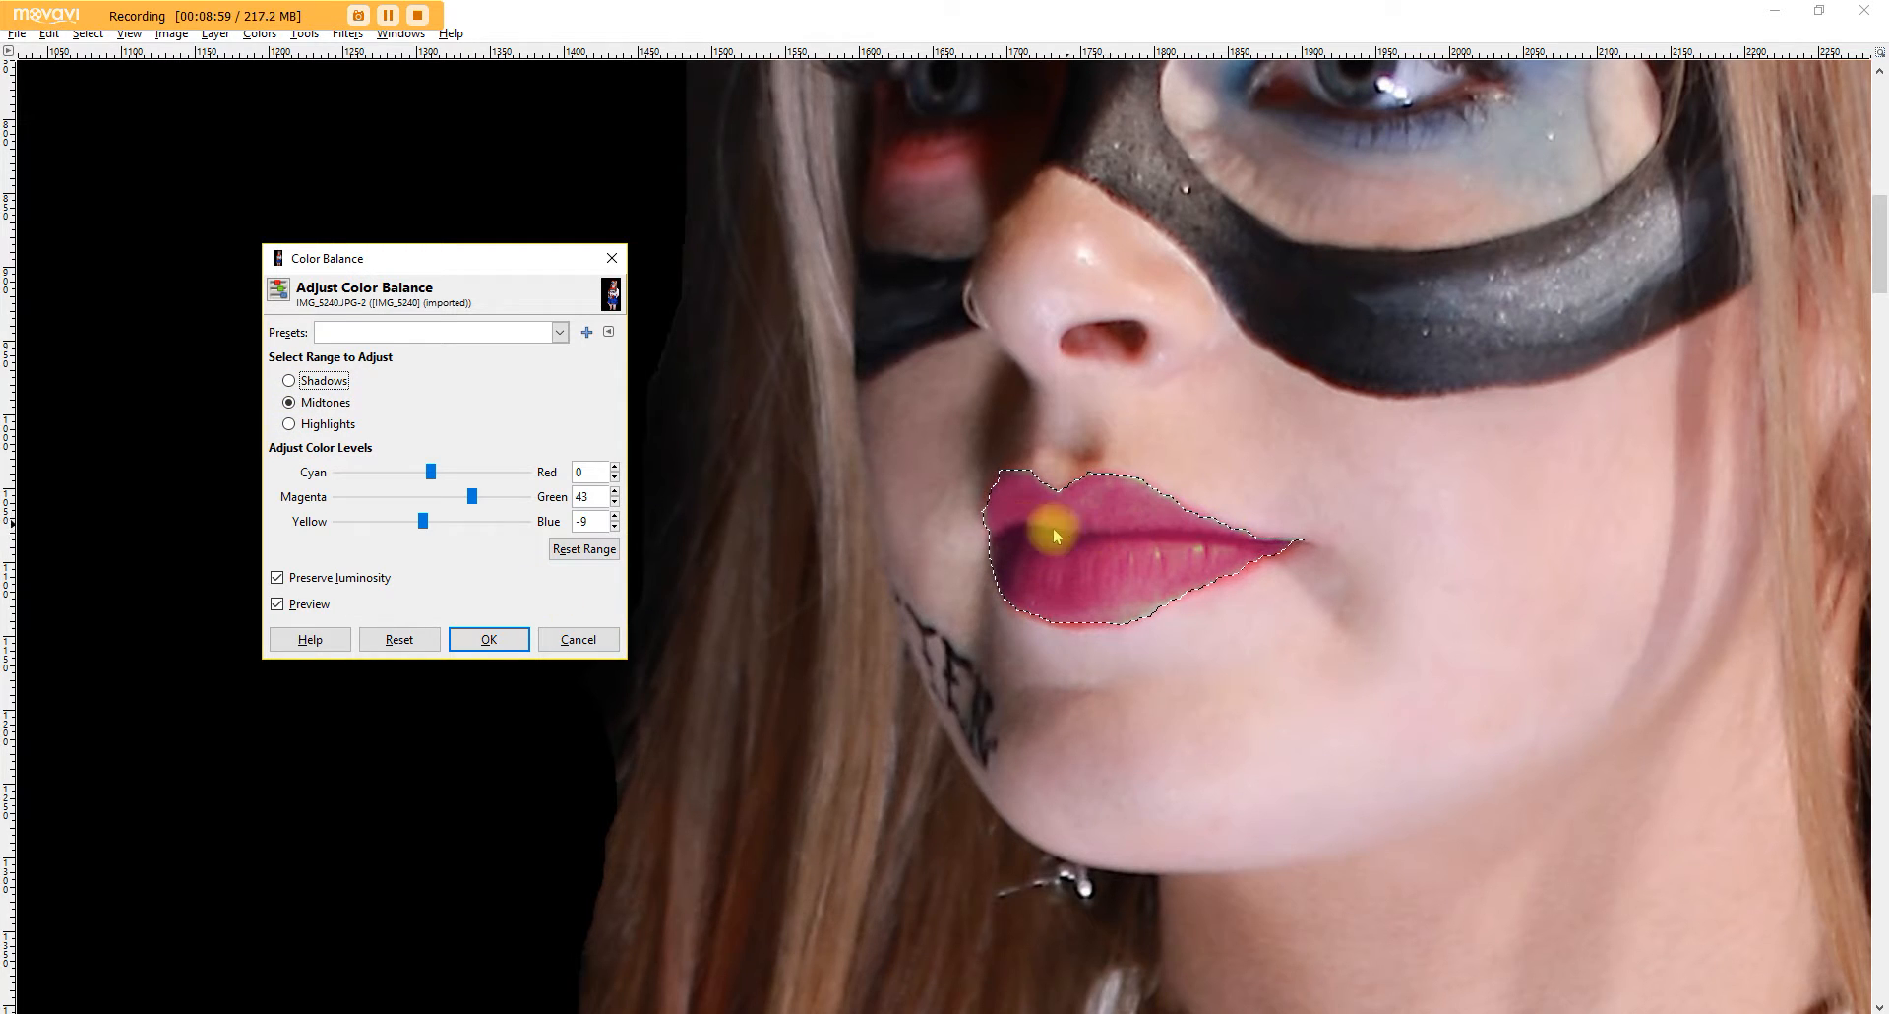
{"action": "left_click", "coordinate": [289, 381]}
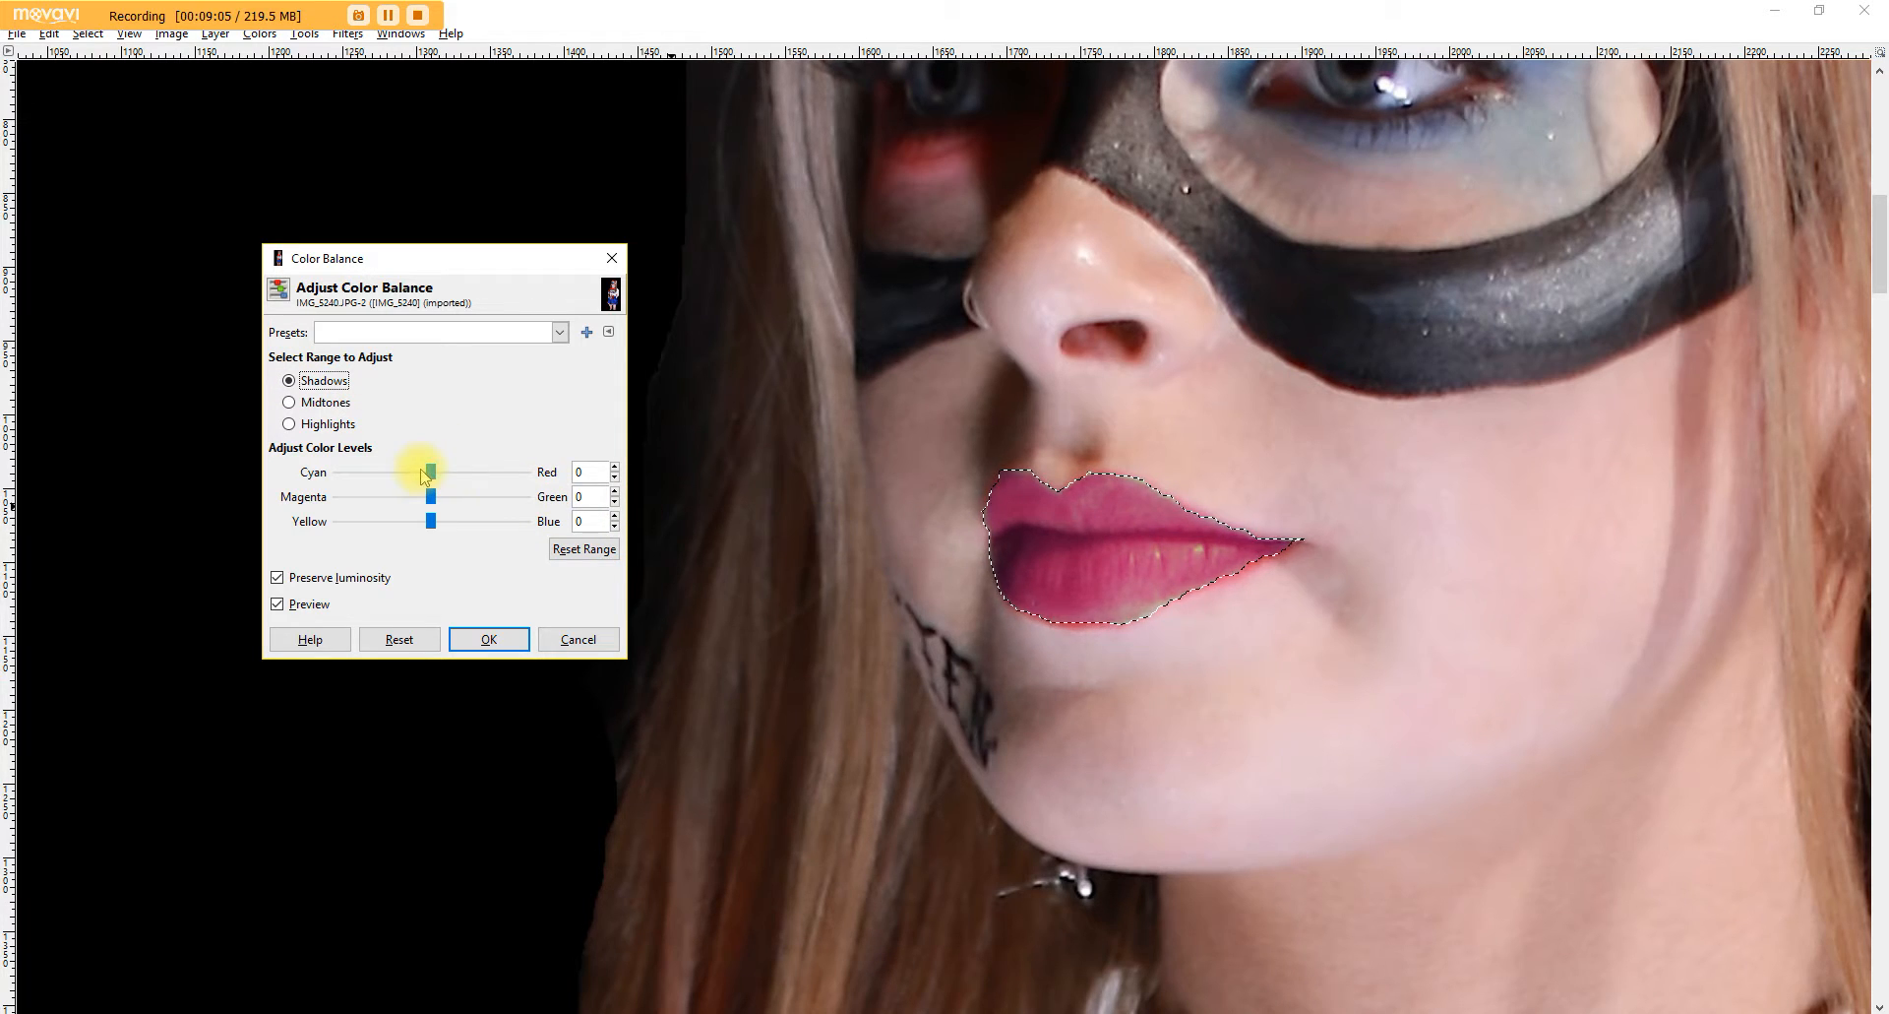
{"action": "left_click_drag", "start_coordinate": [438, 477], "coordinate": [444, 478]}
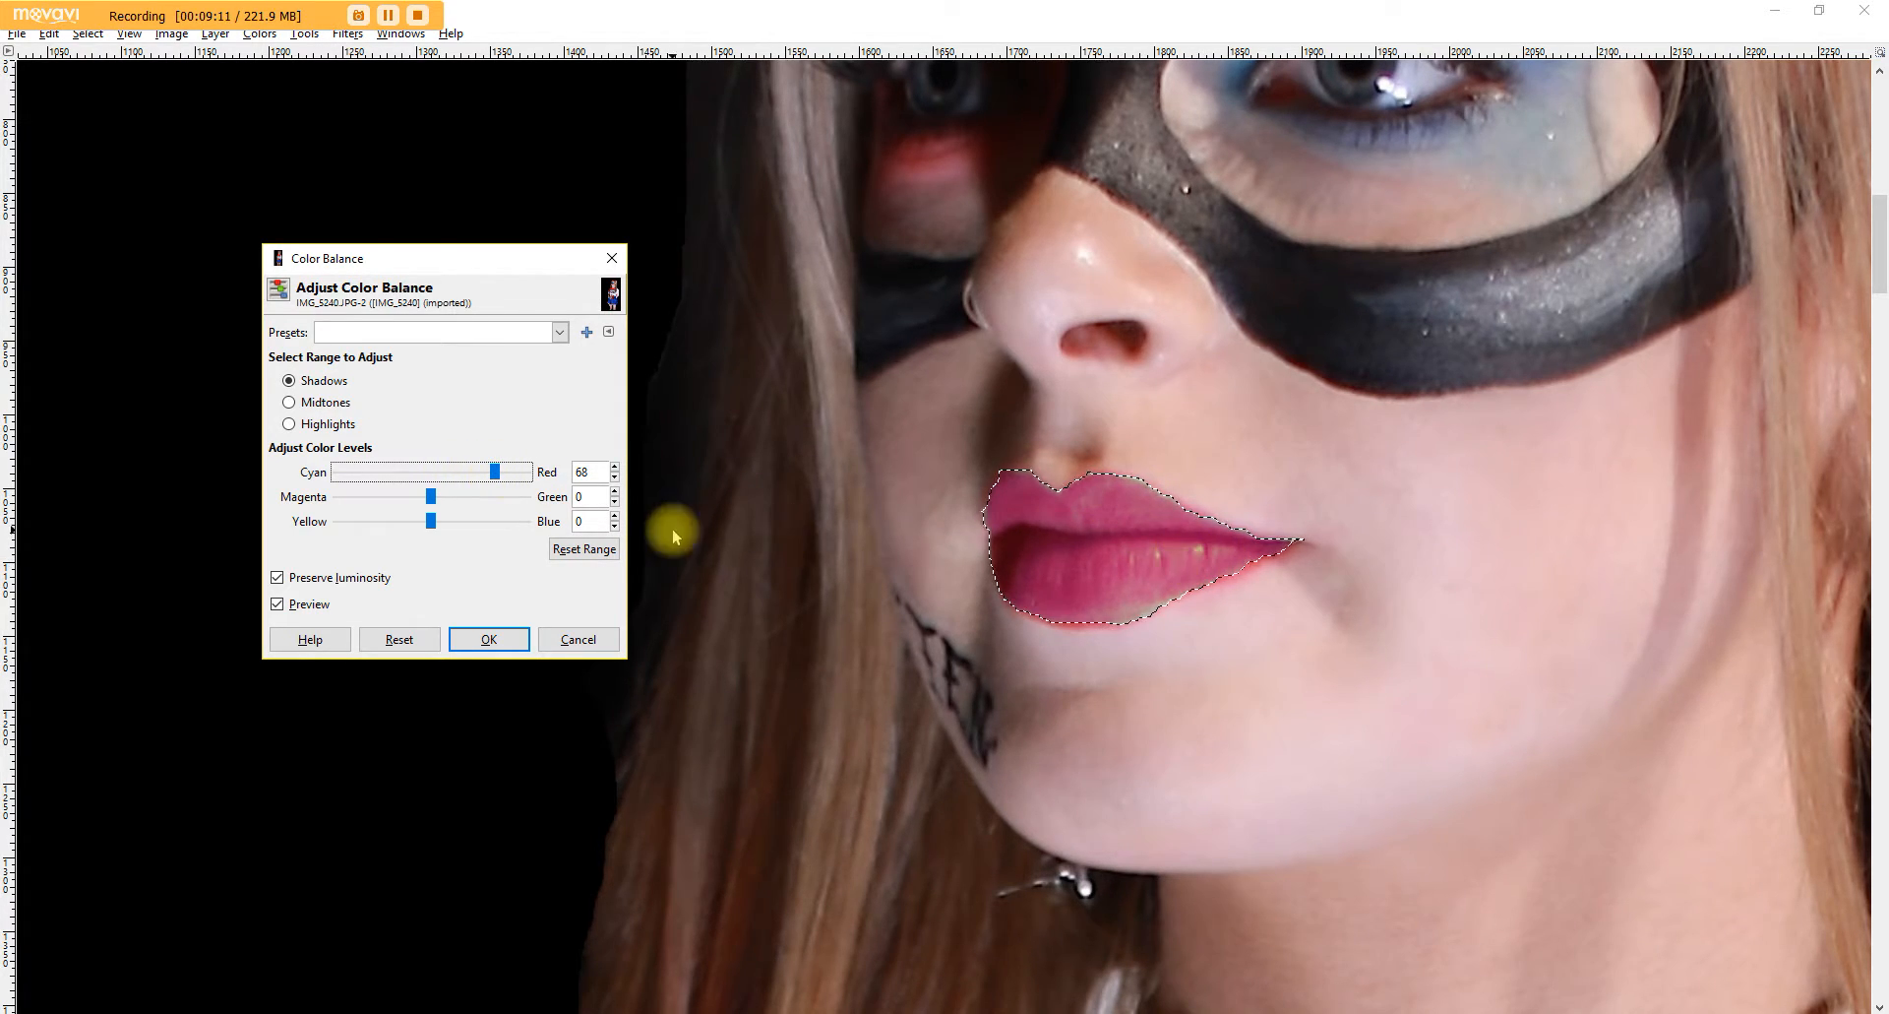
{"action": "left_click", "coordinate": [289, 404]}
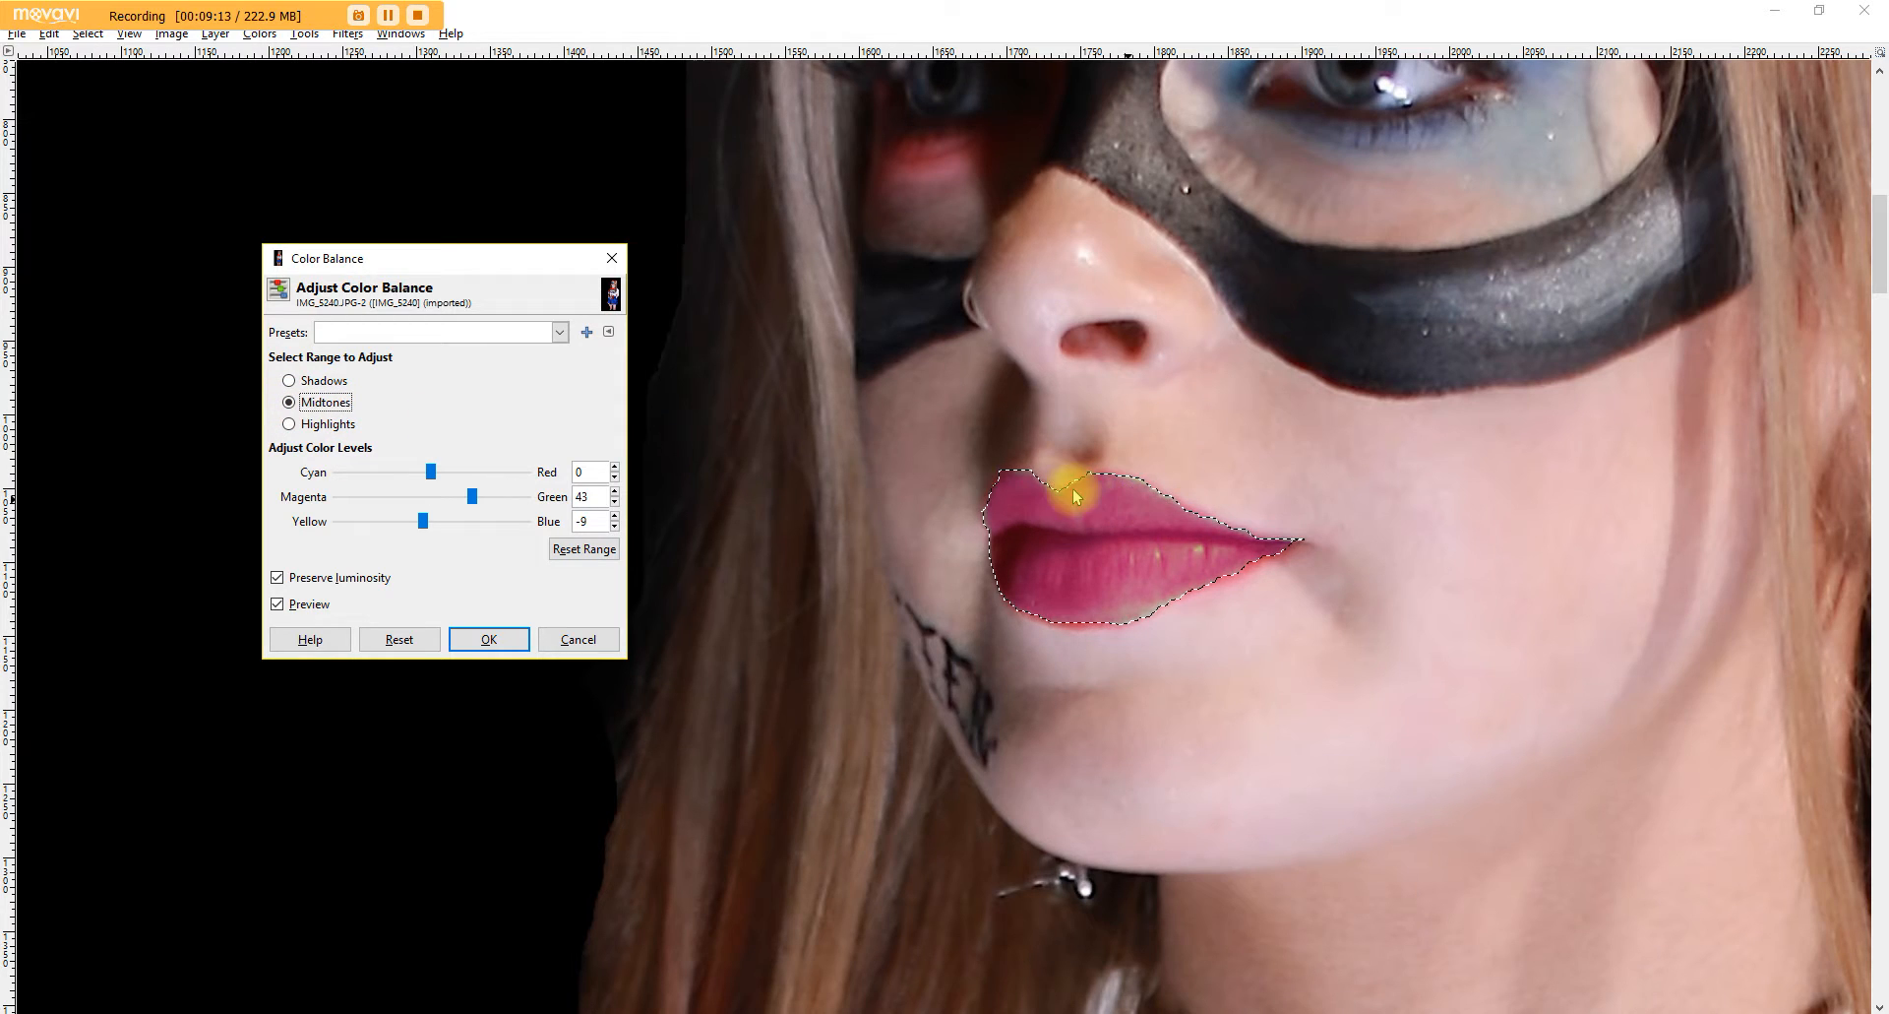
Step: Try a blue value of 45 on the lips' highlights, reset that range, and cancel the Color Balance adjustment
{"action": "left_click", "coordinate": [288, 424]}
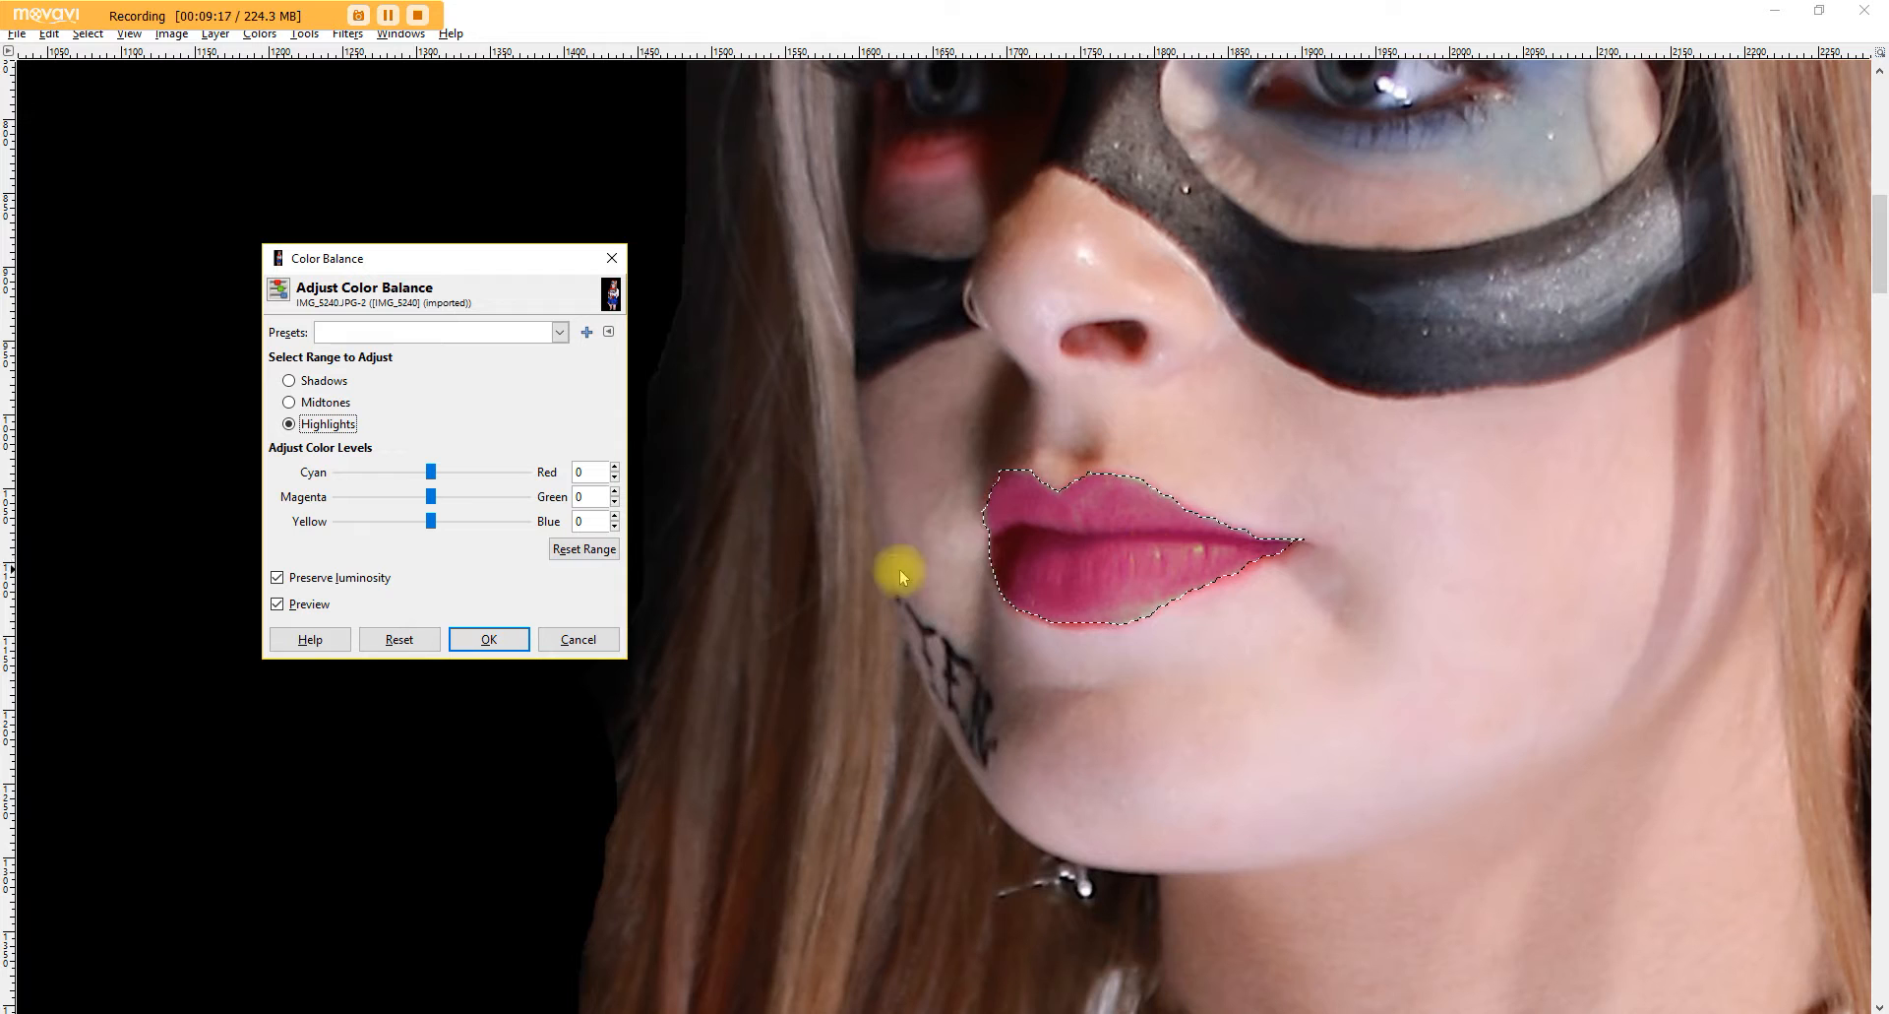
{"action": "left_click_drag", "start_coordinate": [436, 529], "coordinate": [454, 529]}
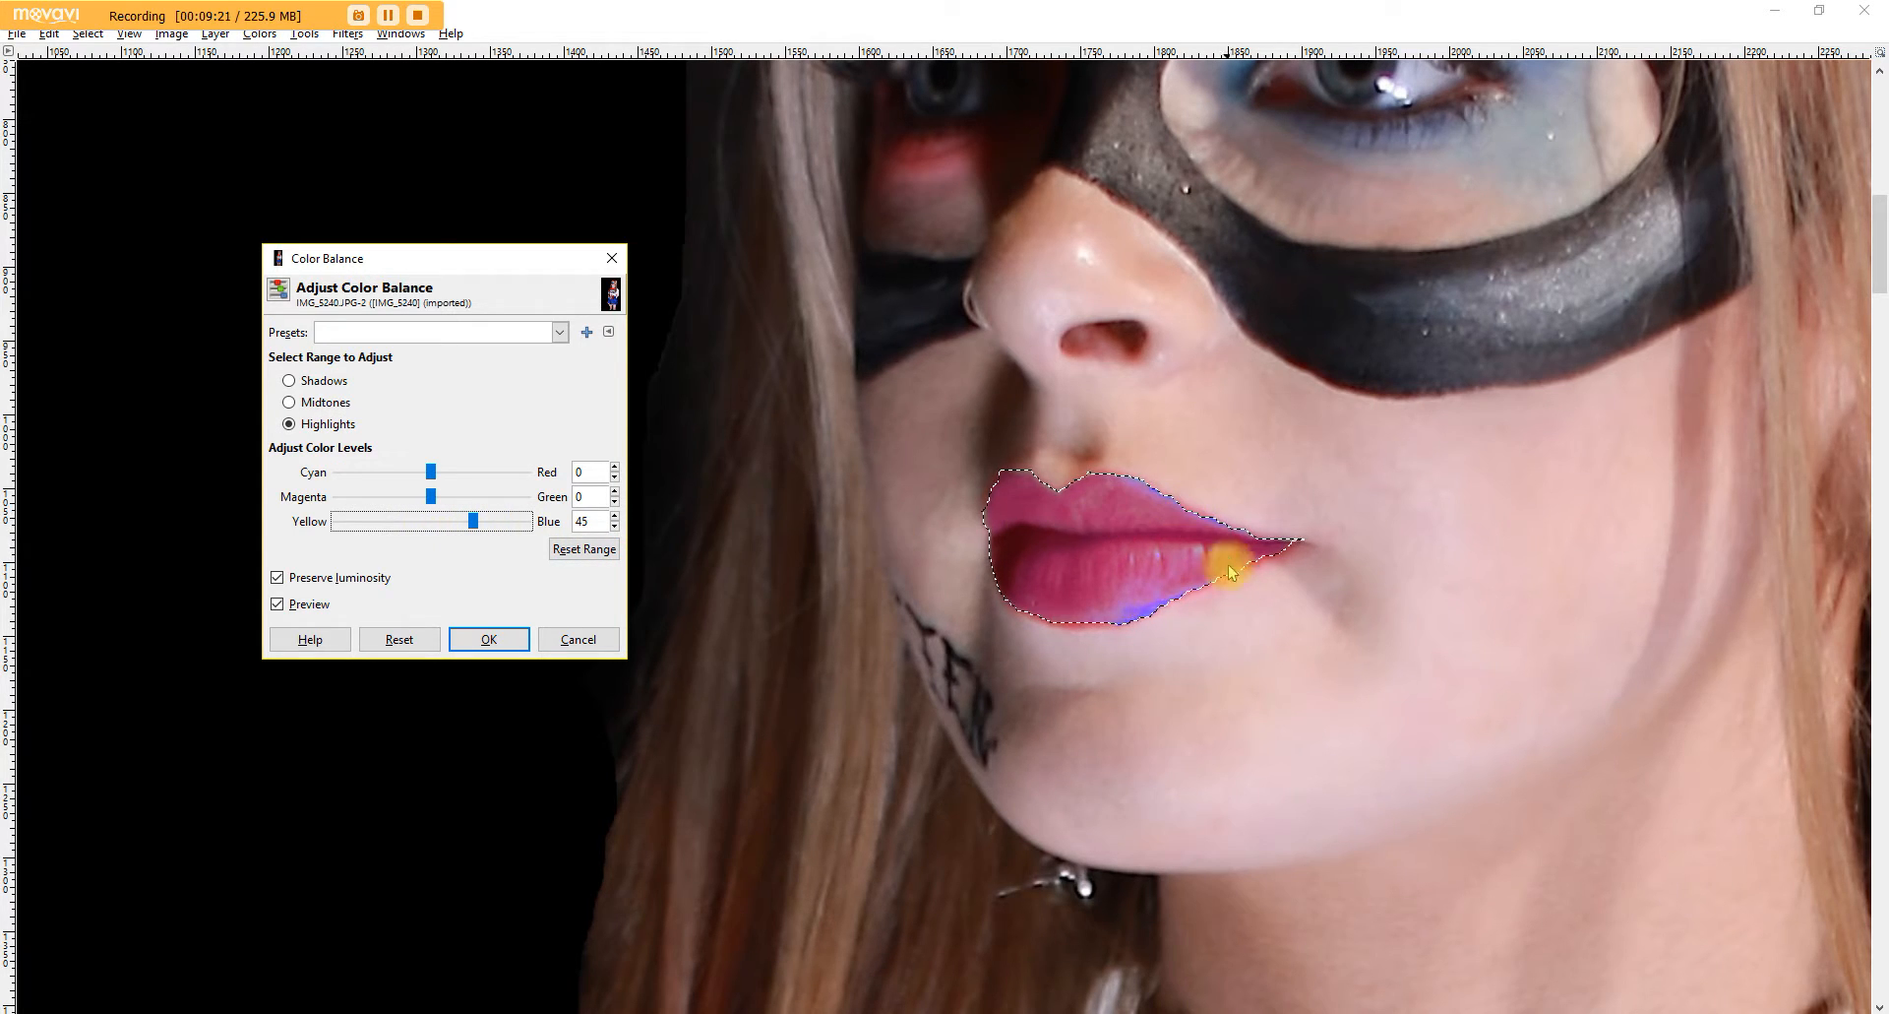
{"action": "left_click", "coordinate": [595, 547]}
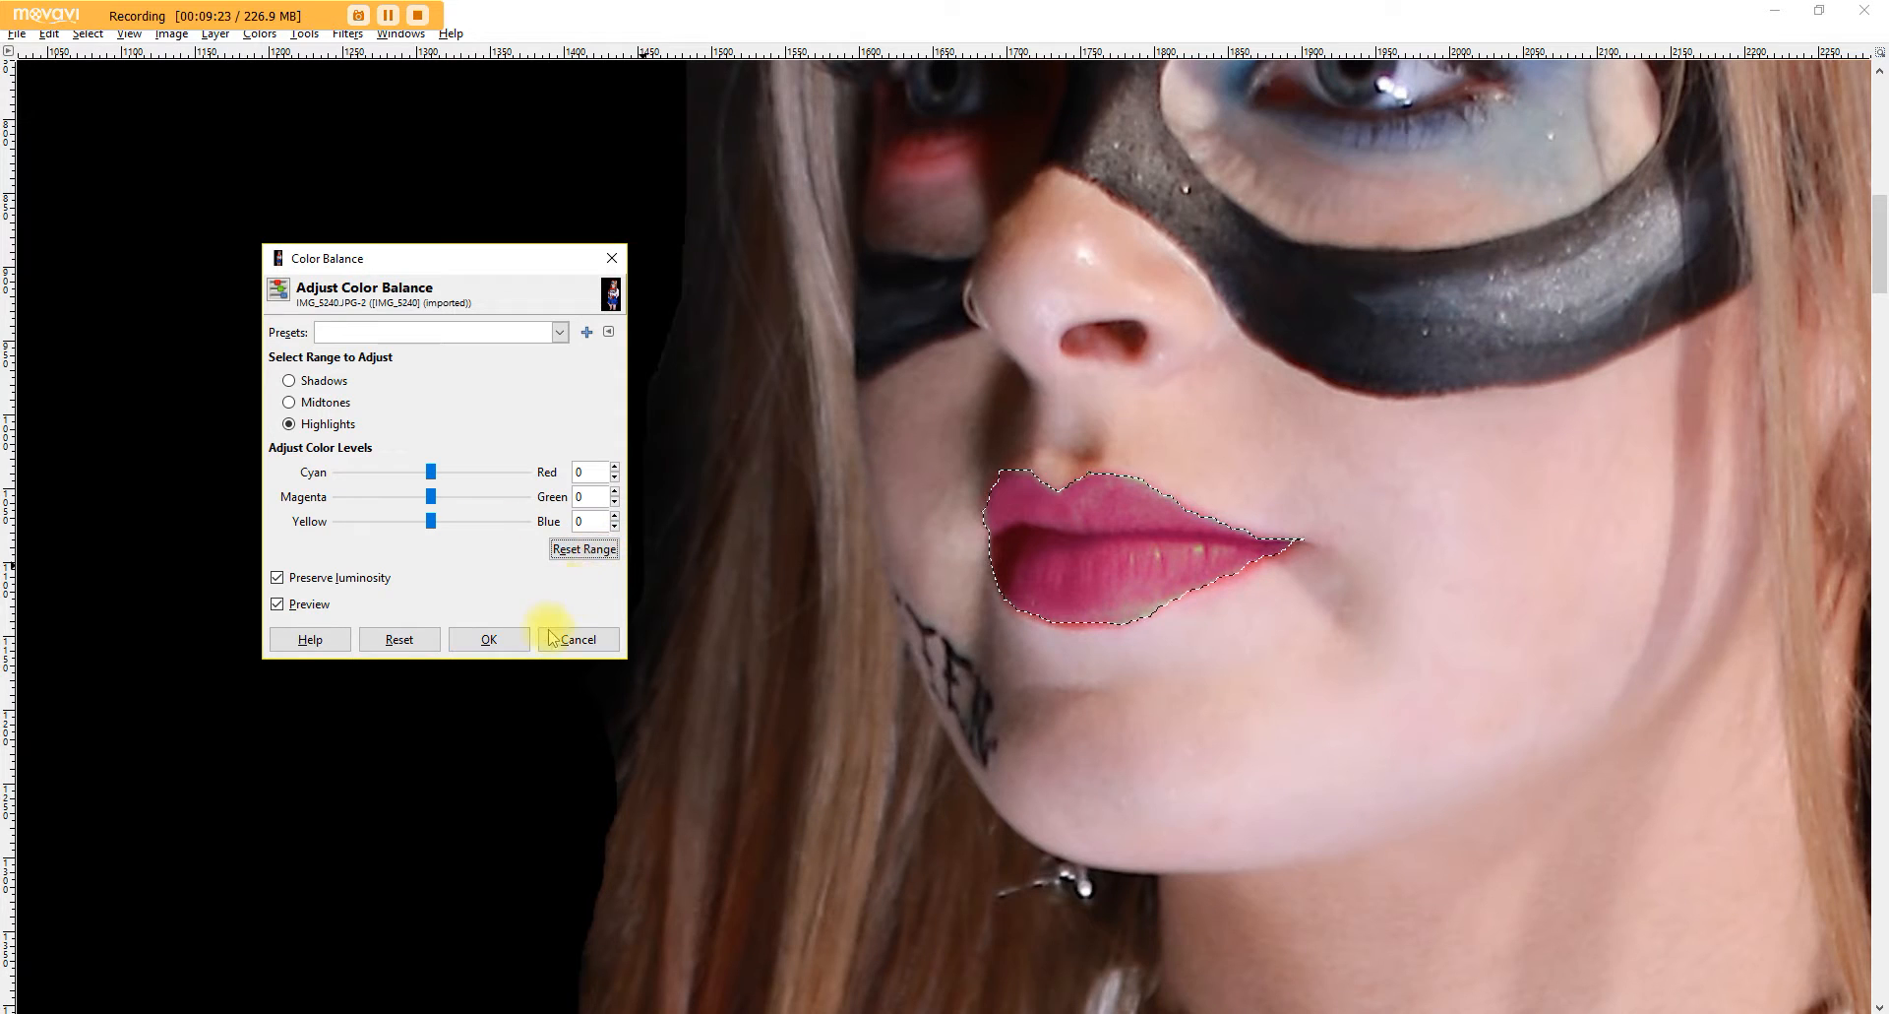
{"action": "left_click", "coordinate": [573, 639]}
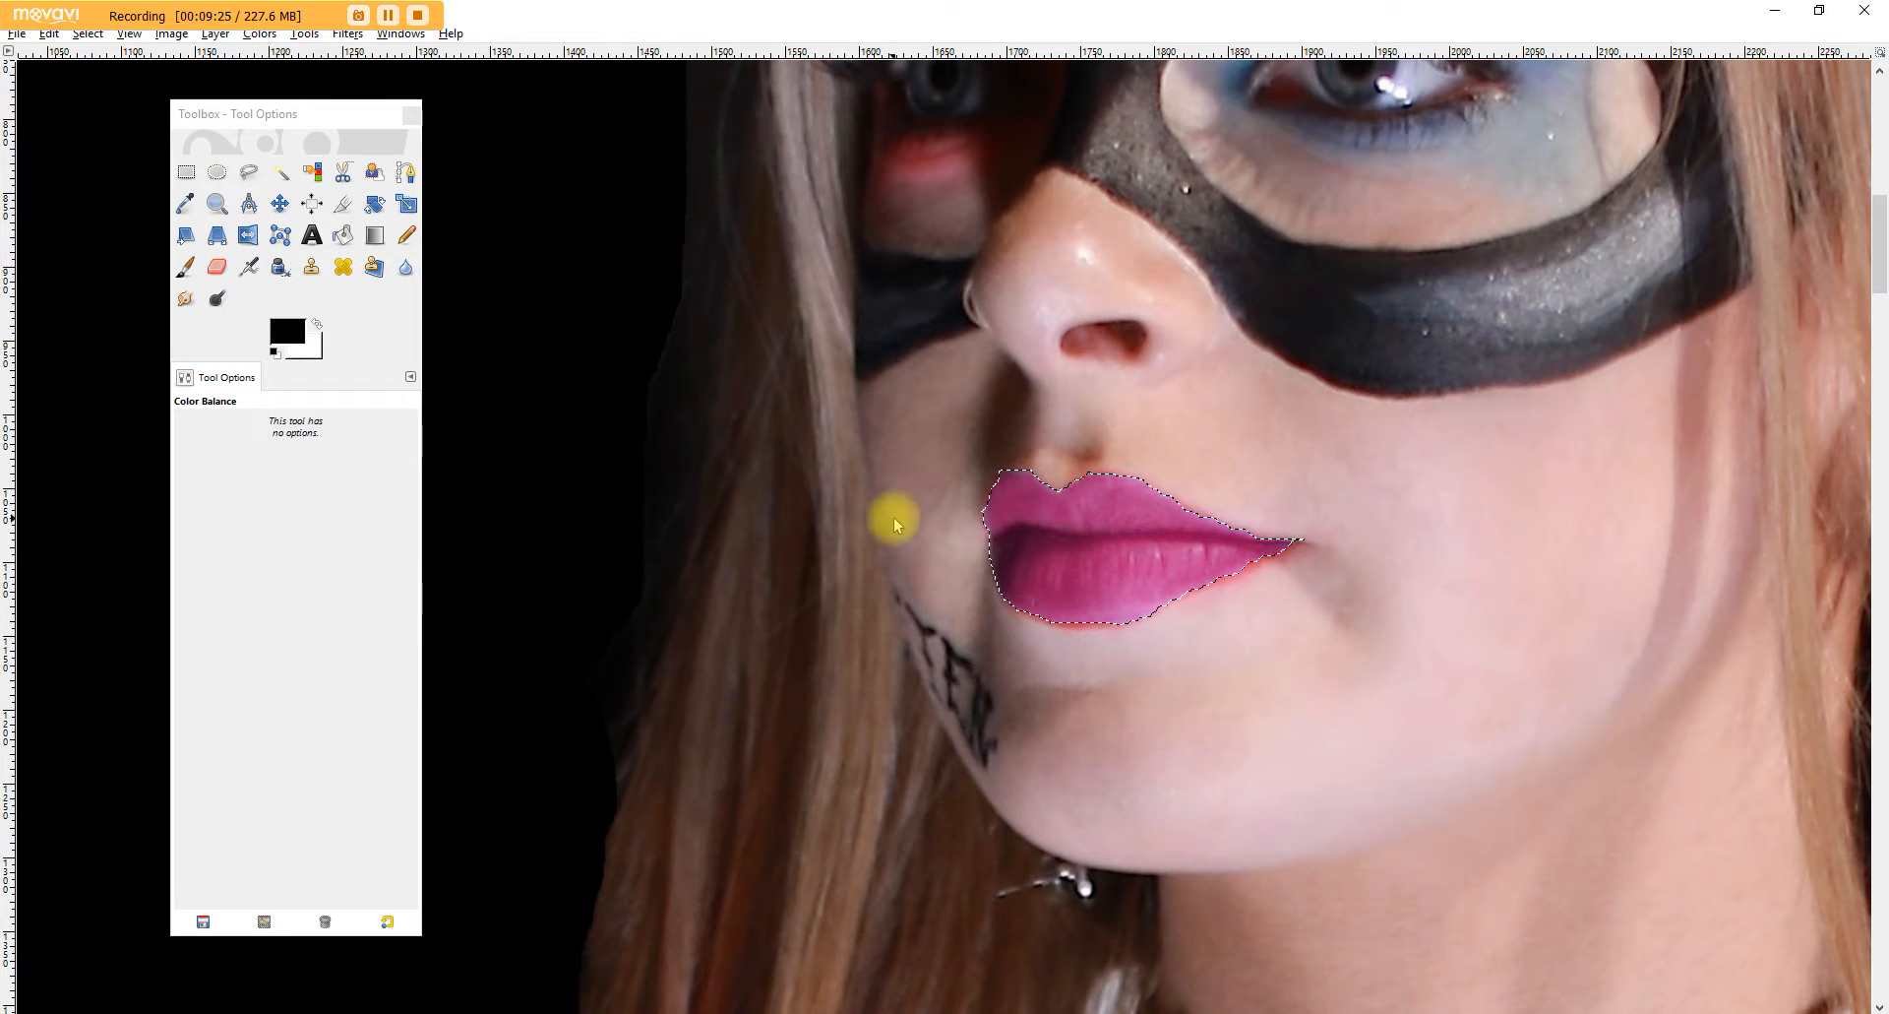
Step: Clear the selection around the recolored lips
{"action": "left_click", "coordinate": [218, 204]}
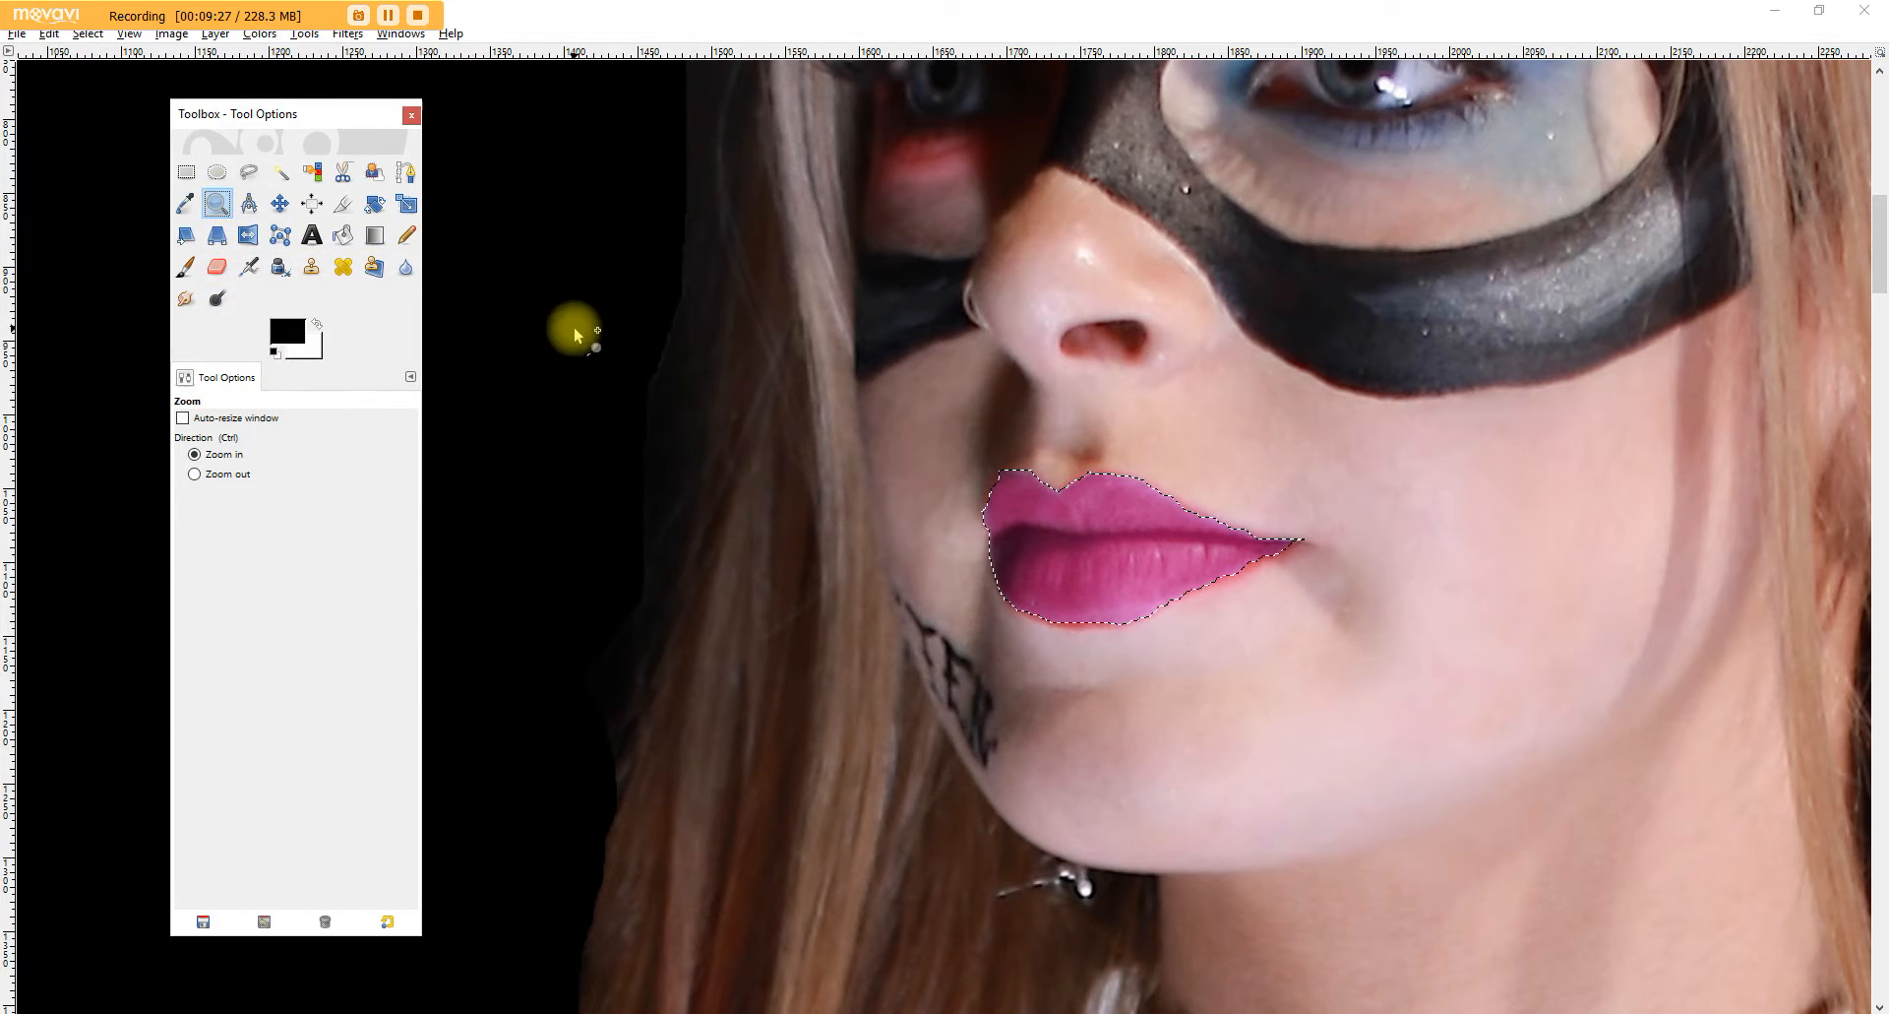
{"action": "left_click", "coordinate": [195, 476]}
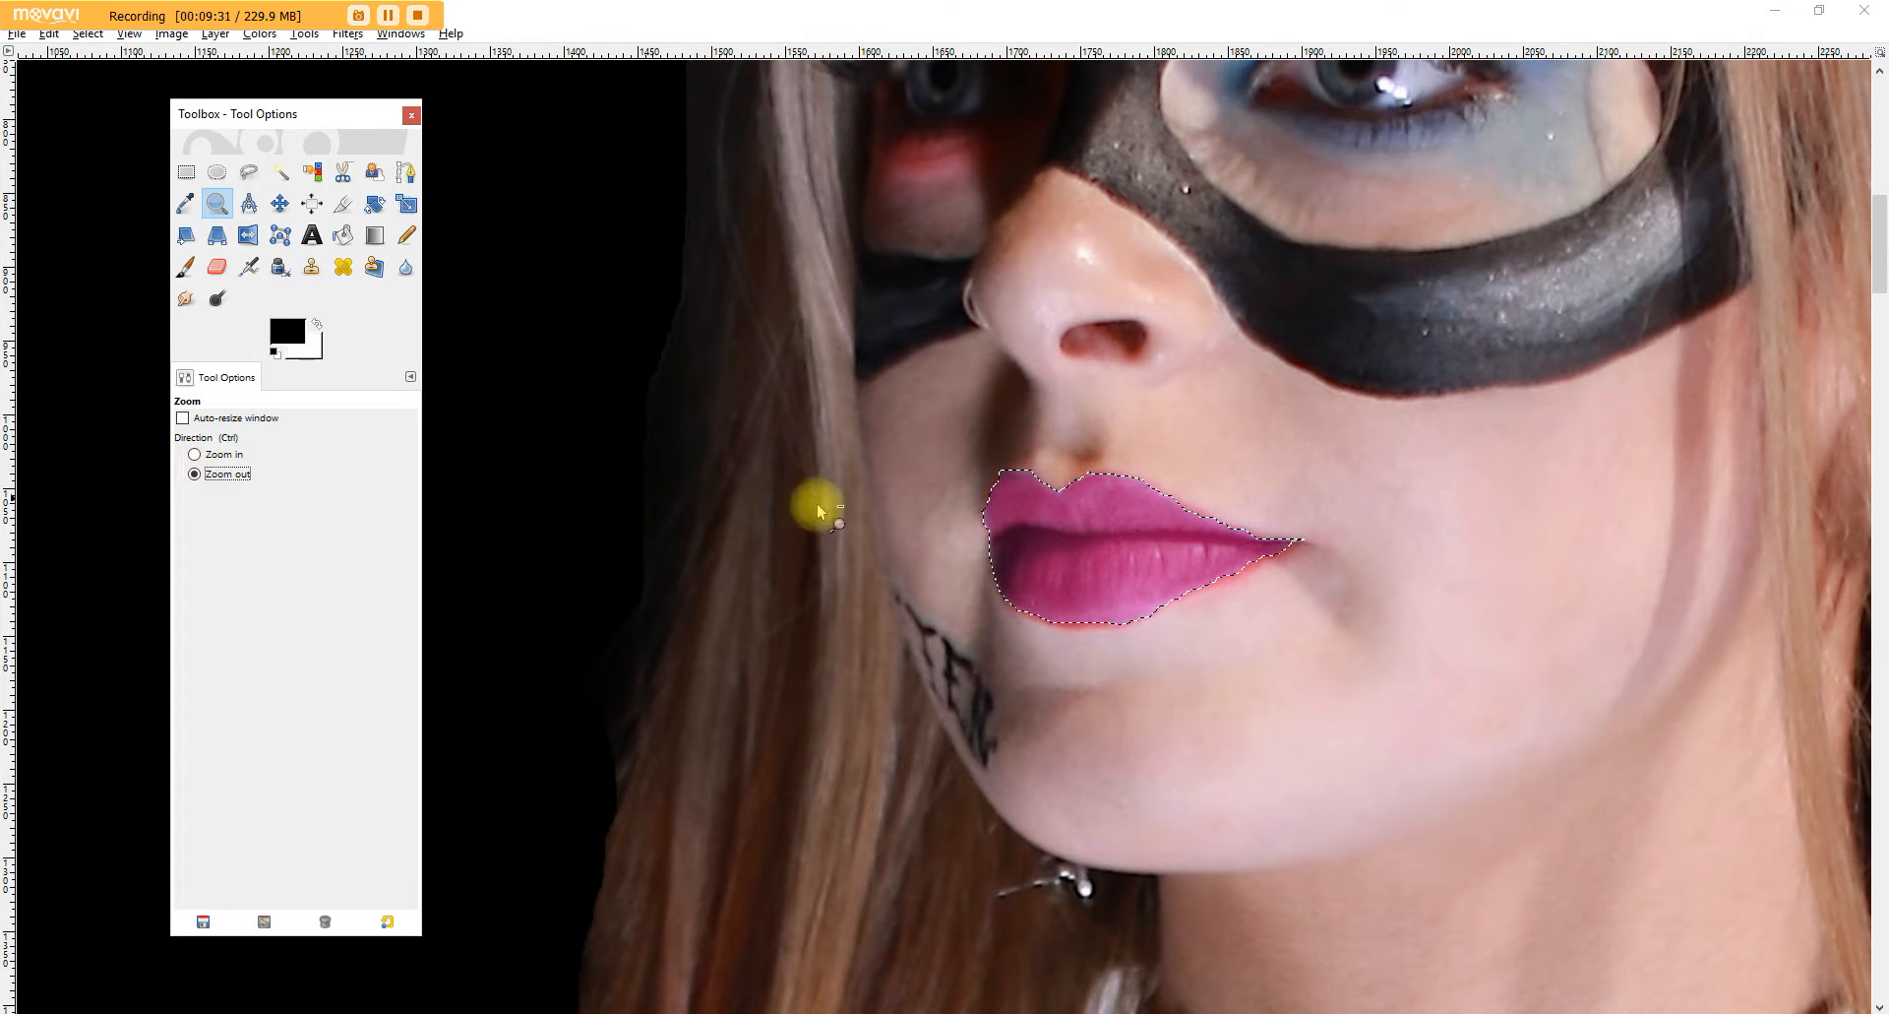
{"action": "left_click", "coordinate": [987, 547]}
{"action": "left_click", "coordinate": [987, 547]}
{"action": "left_click", "coordinate": [987, 546]}
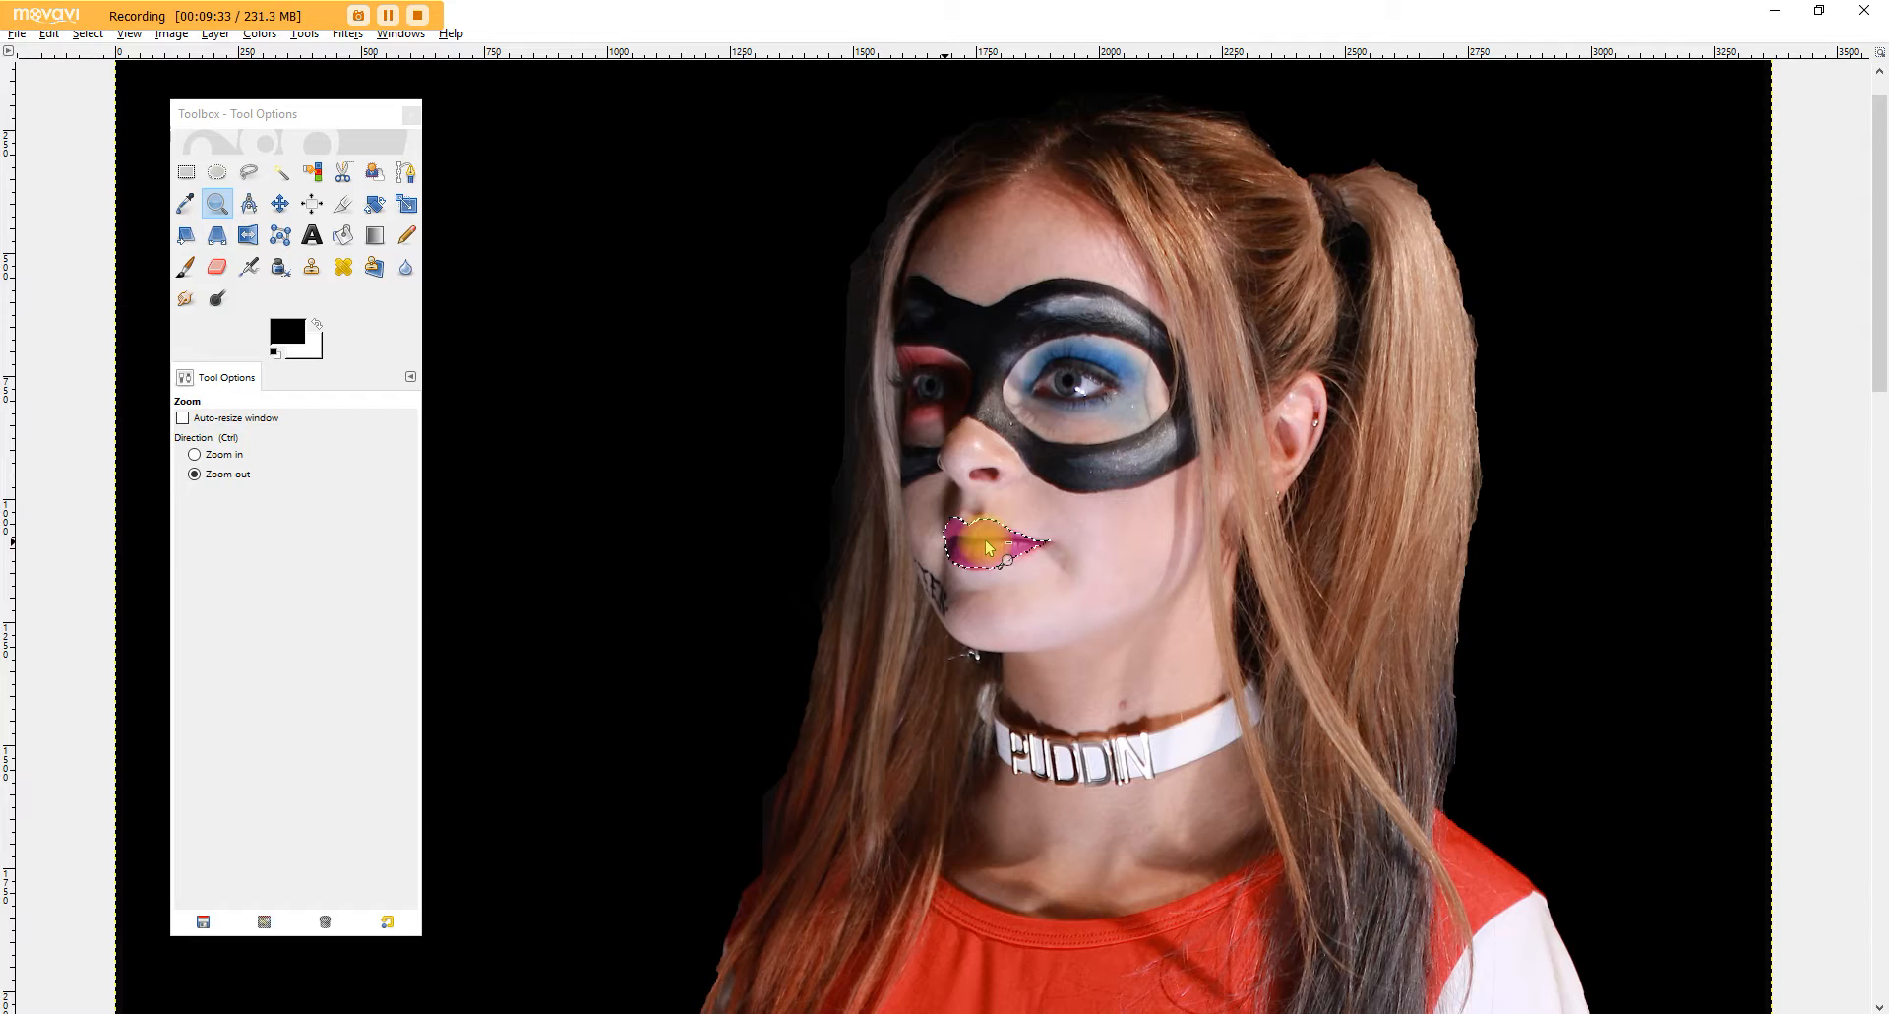
{"action": "left_click", "coordinate": [987, 547]}
{"action": "left_click", "coordinate": [987, 546]}
{"action": "mouse_move", "coordinate": [1872, 452]}
{"action": "left_mouse_down"}
{"action": "mouse_move", "coordinate": [1881, 528]}
{"action": "mouse_move", "coordinate": [1868, 483]}
{"action": "left_mouse_up"}
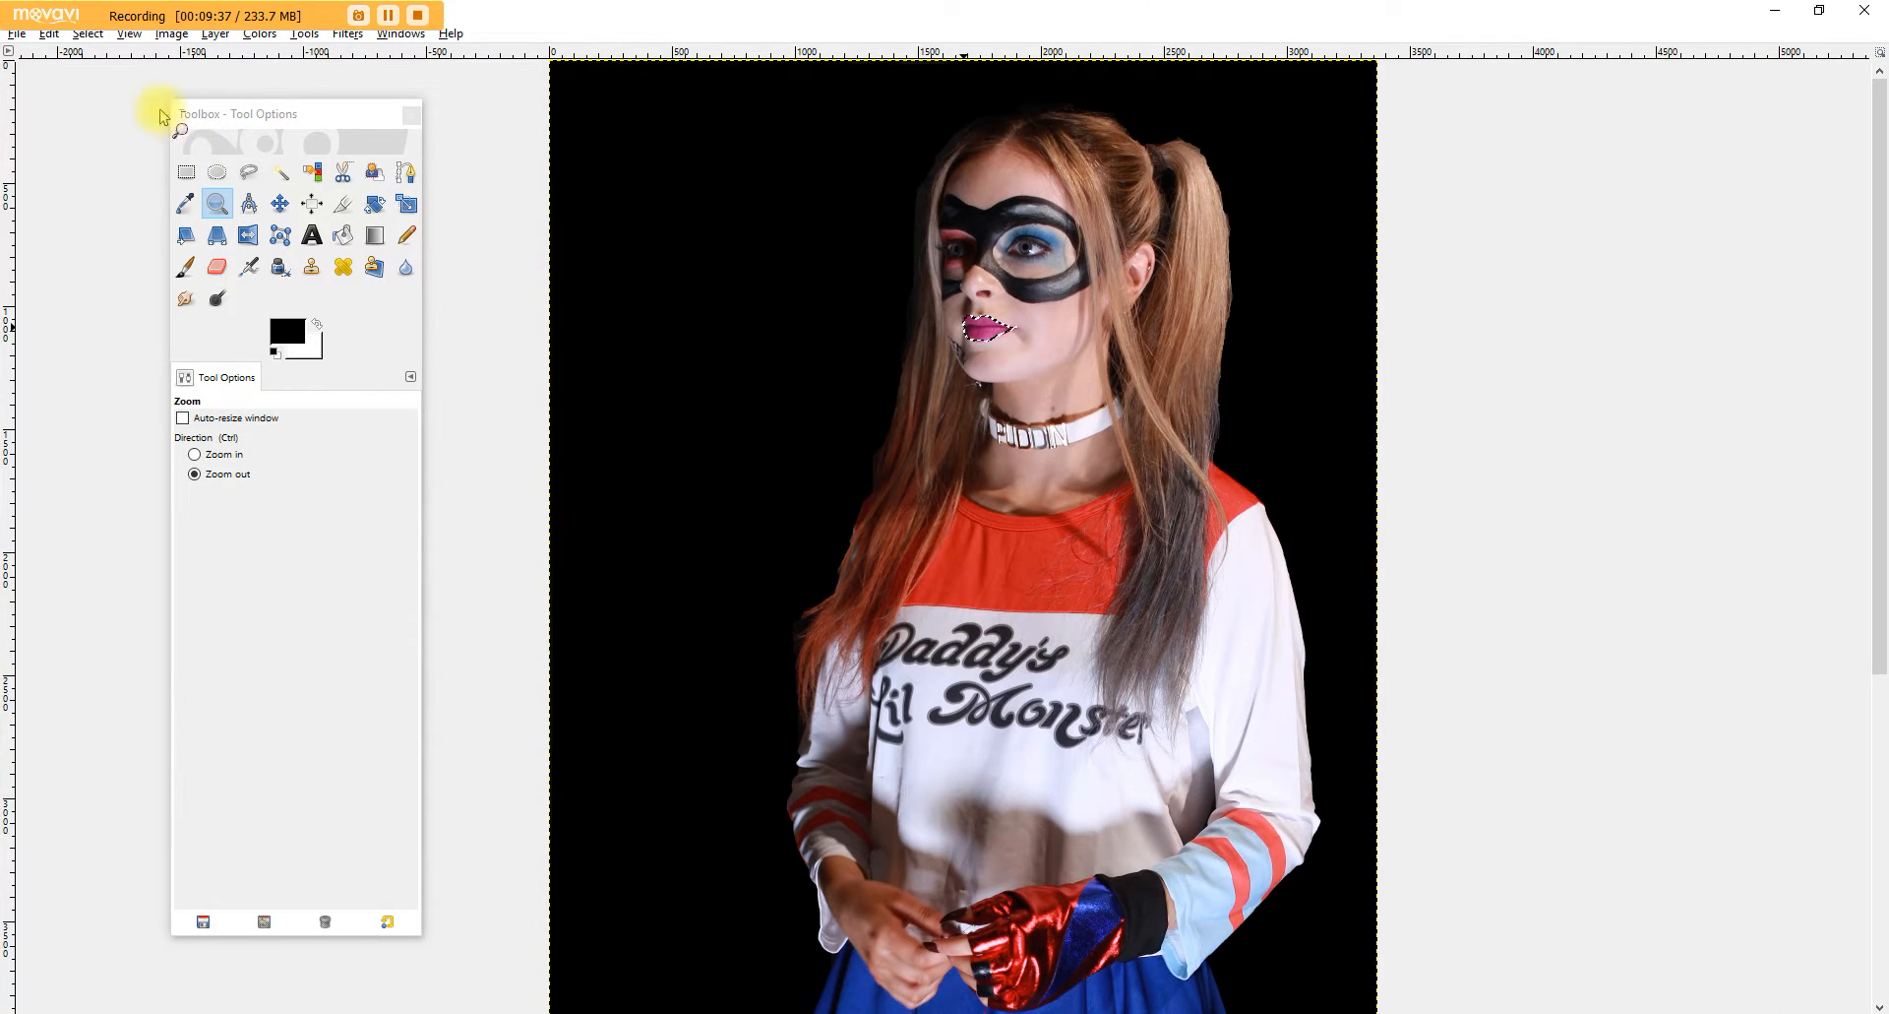
{"action": "left_click", "coordinate": [86, 34]}
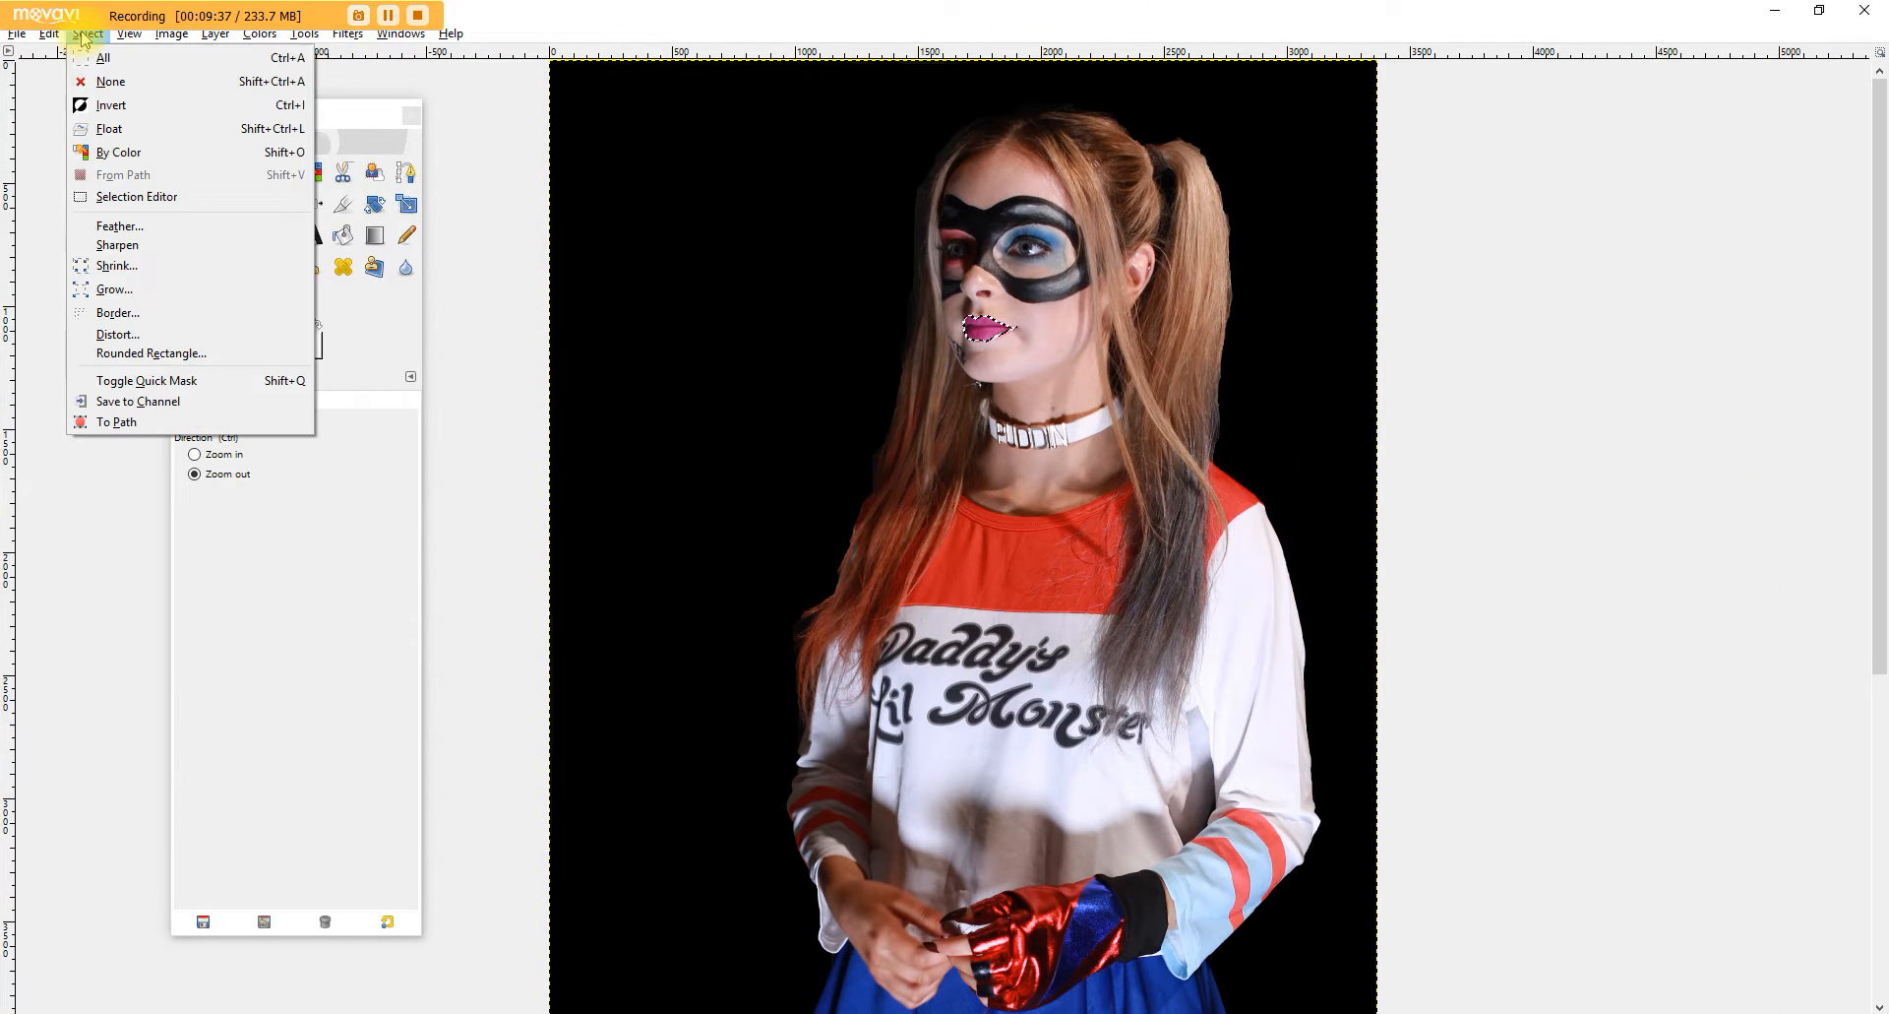
{"action": "left_click", "coordinate": [139, 83]}
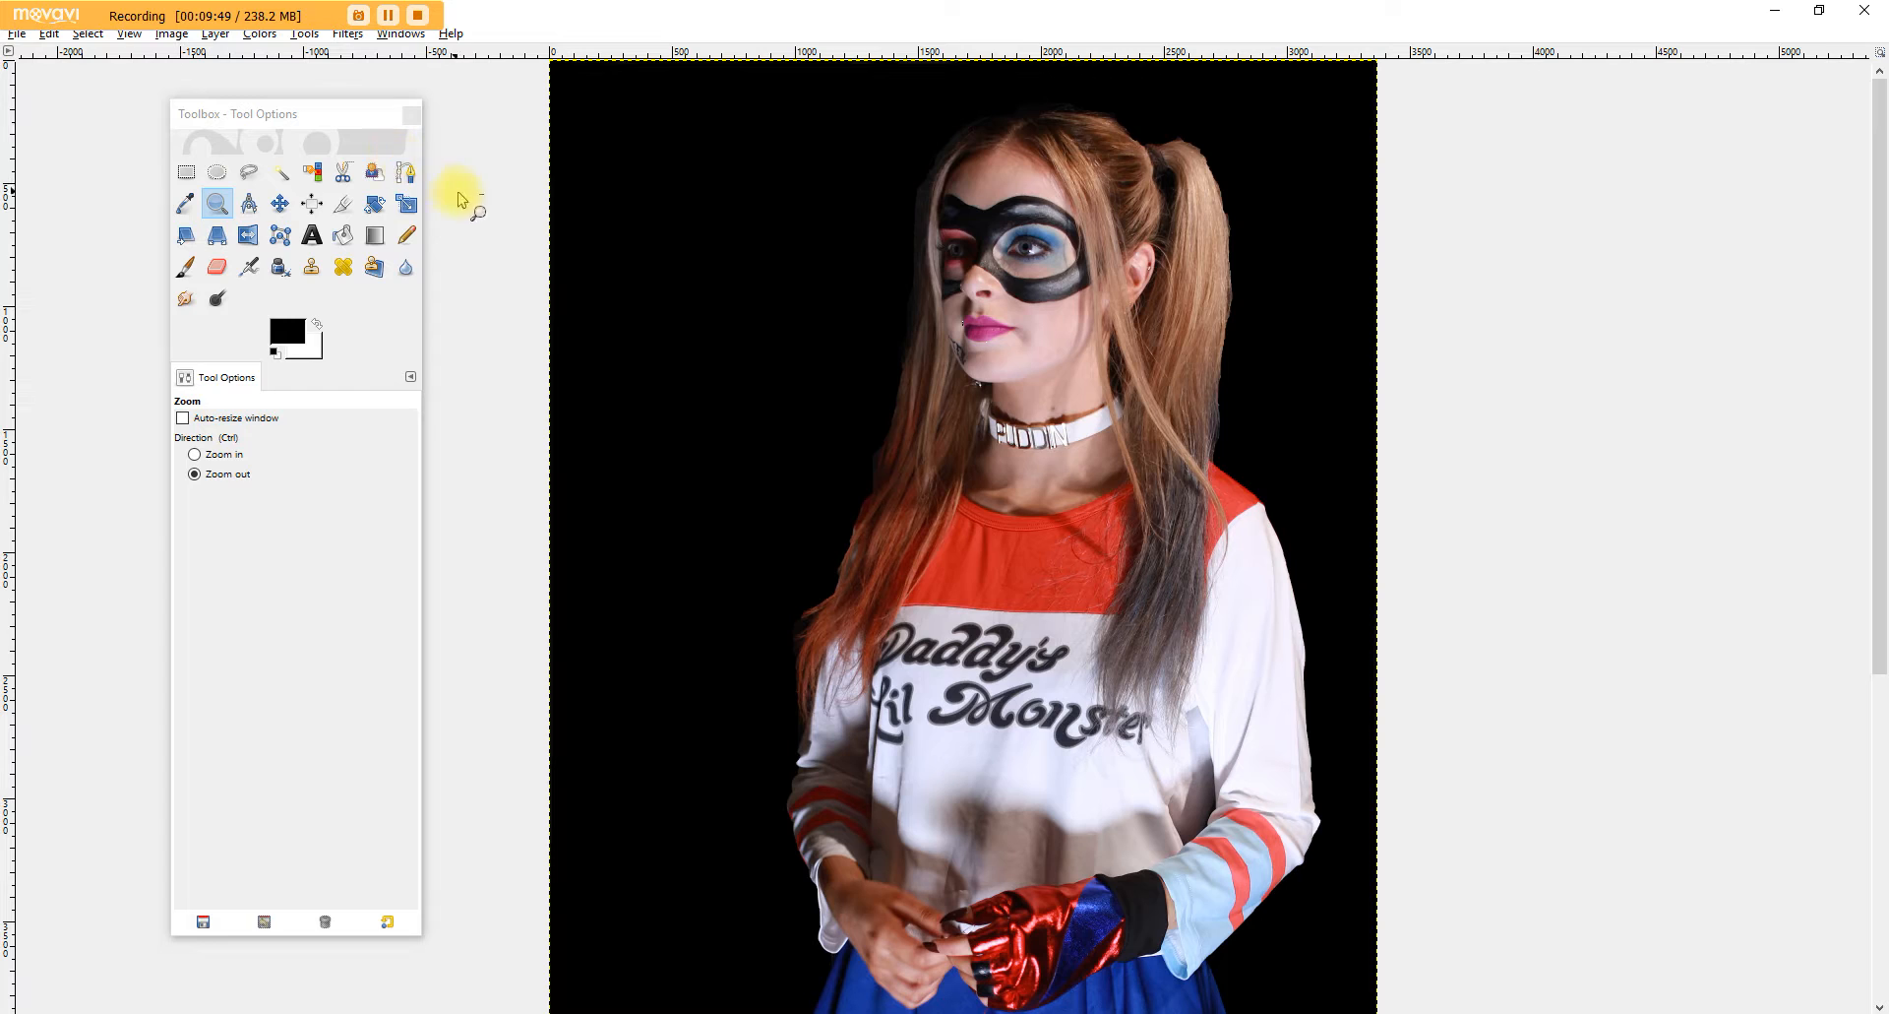
Step: Start saving the image as IMG_5240.xcf in the Make-Up folder and cancel without saving
{"action": "left_click", "coordinate": [17, 35]}
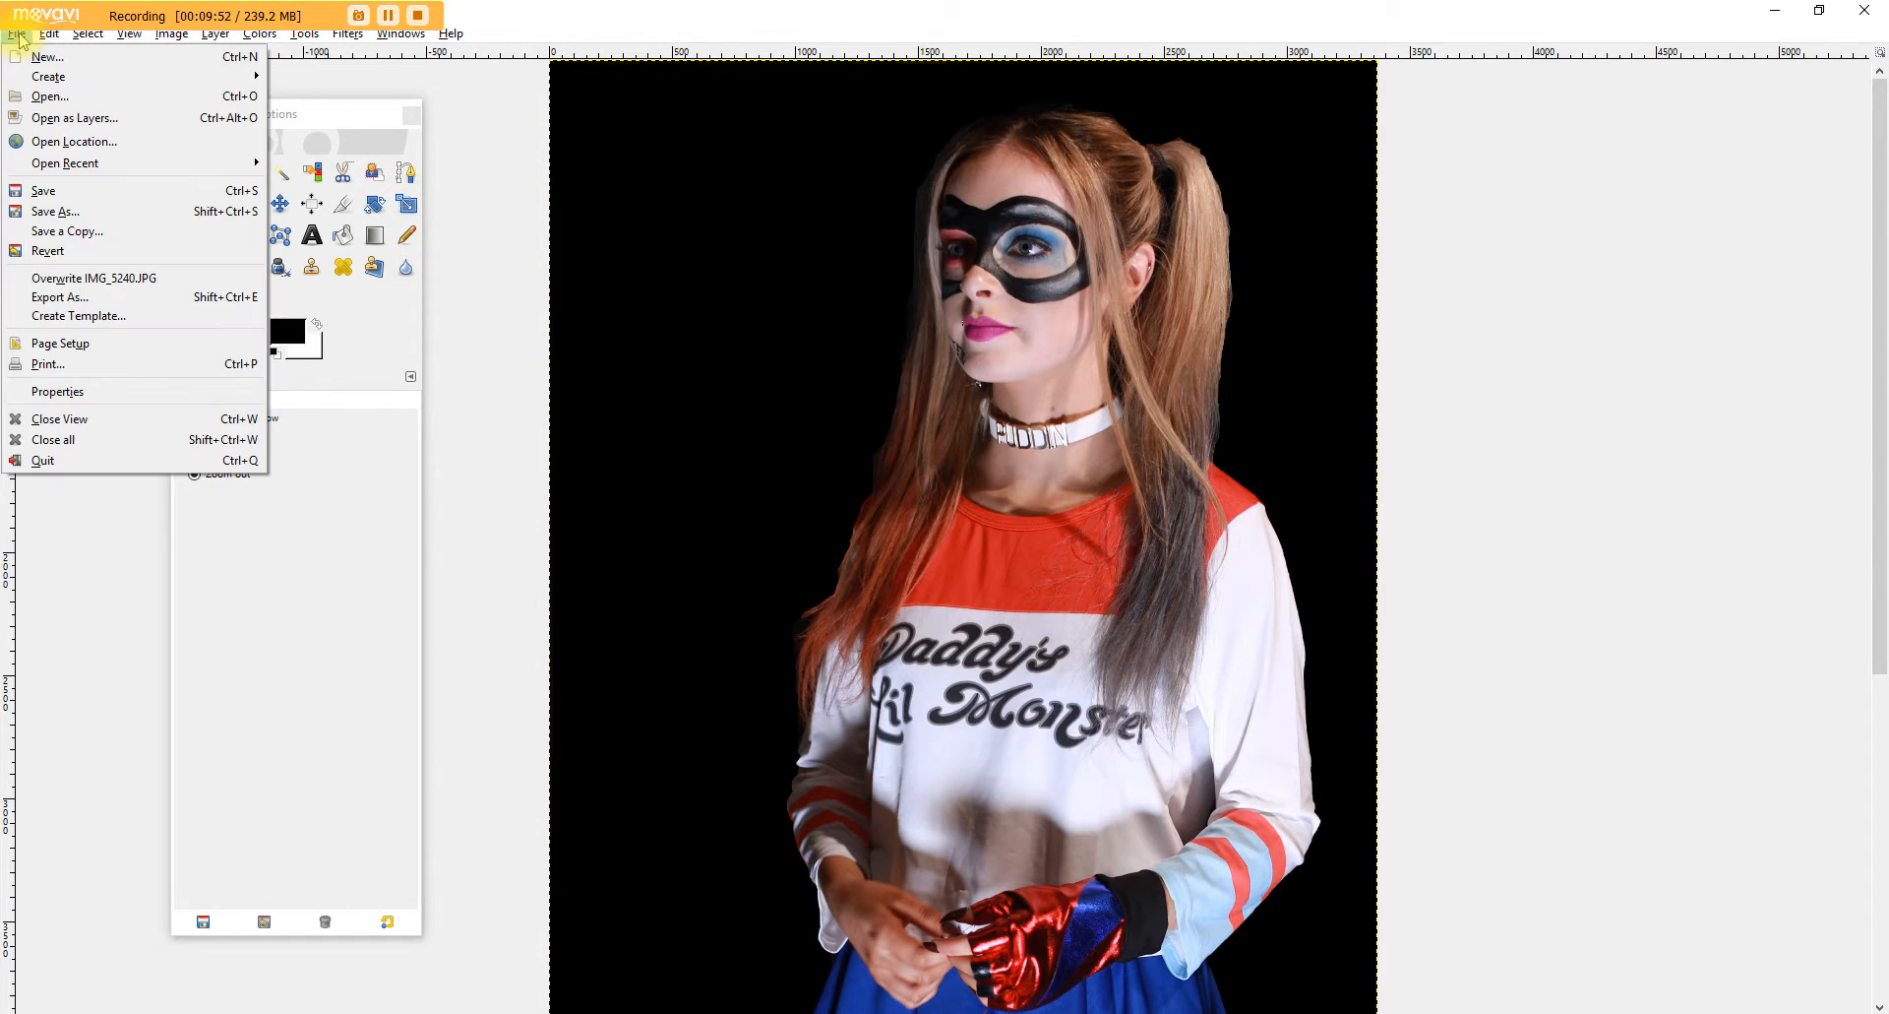
{"action": "left_click", "coordinate": [70, 197]}
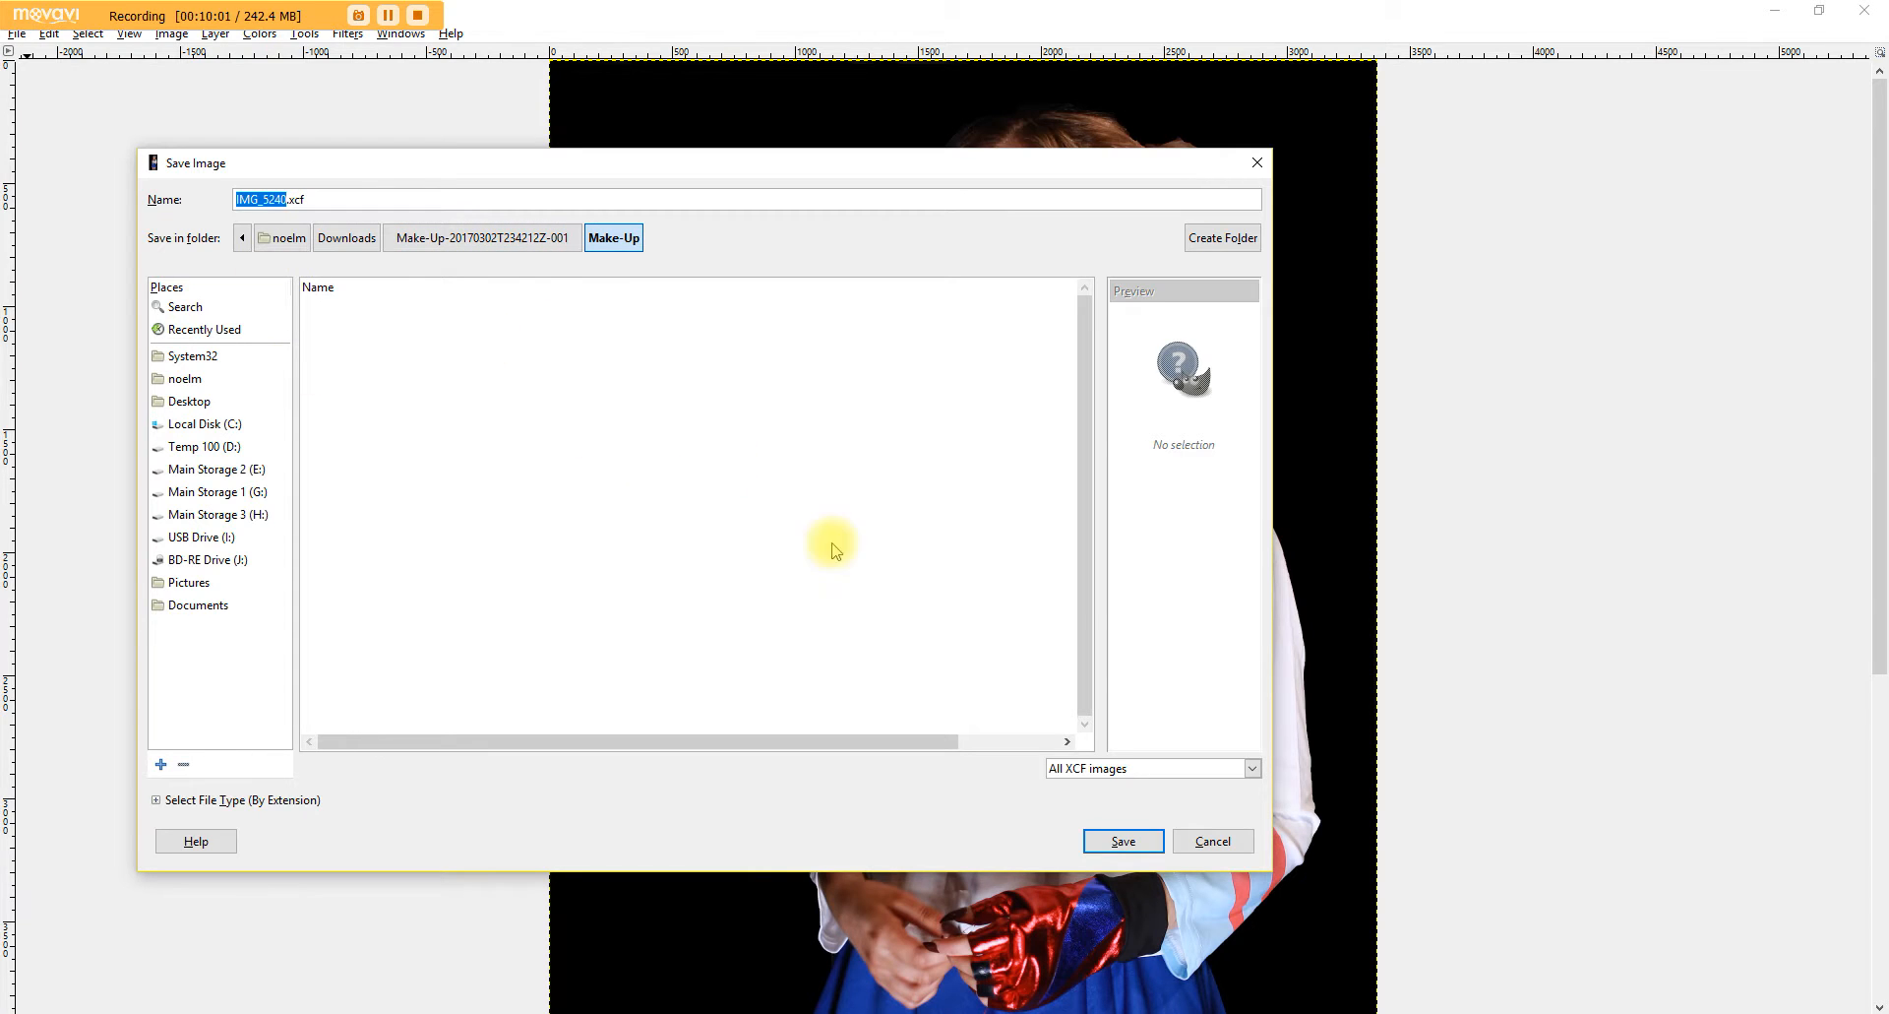
{"action": "left_click", "coordinate": [1214, 841]}
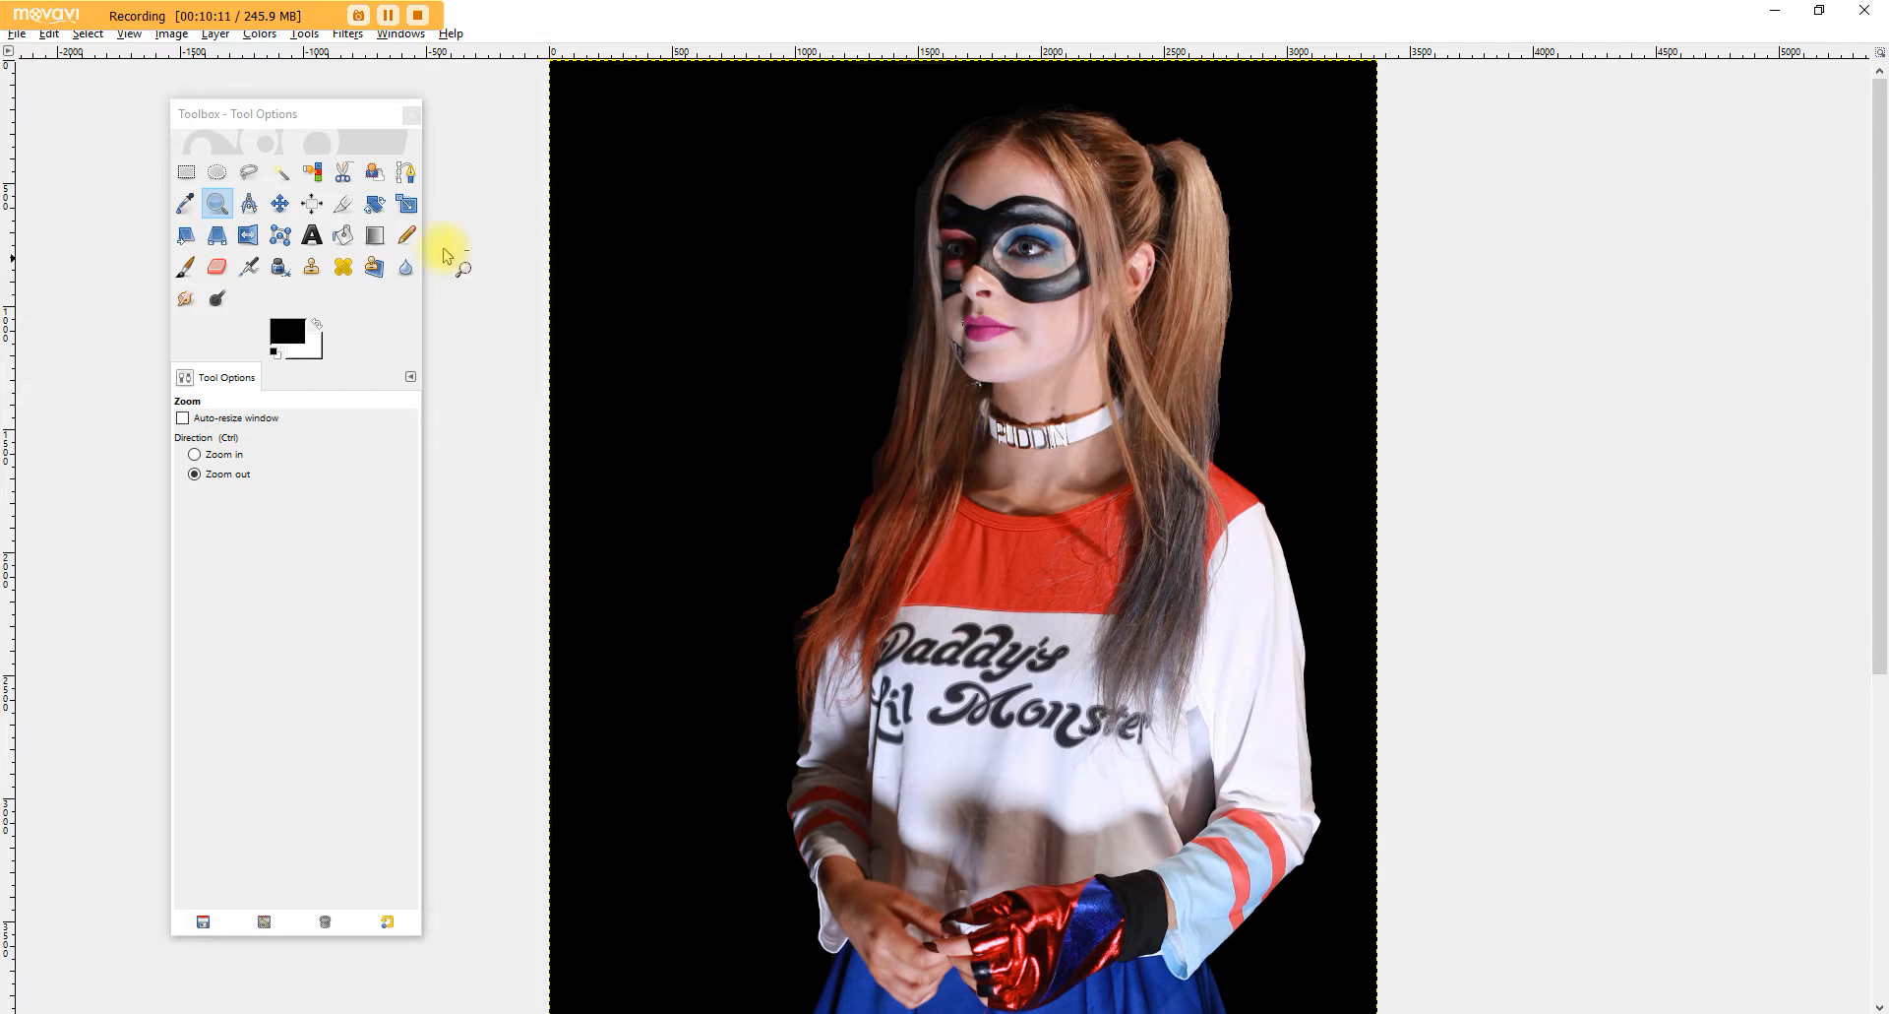
Step: Prepare an export of the image as a JPEG image named IMG_5240test.jpg in the Make-Up folder
{"action": "left_click", "coordinate": [18, 34]}
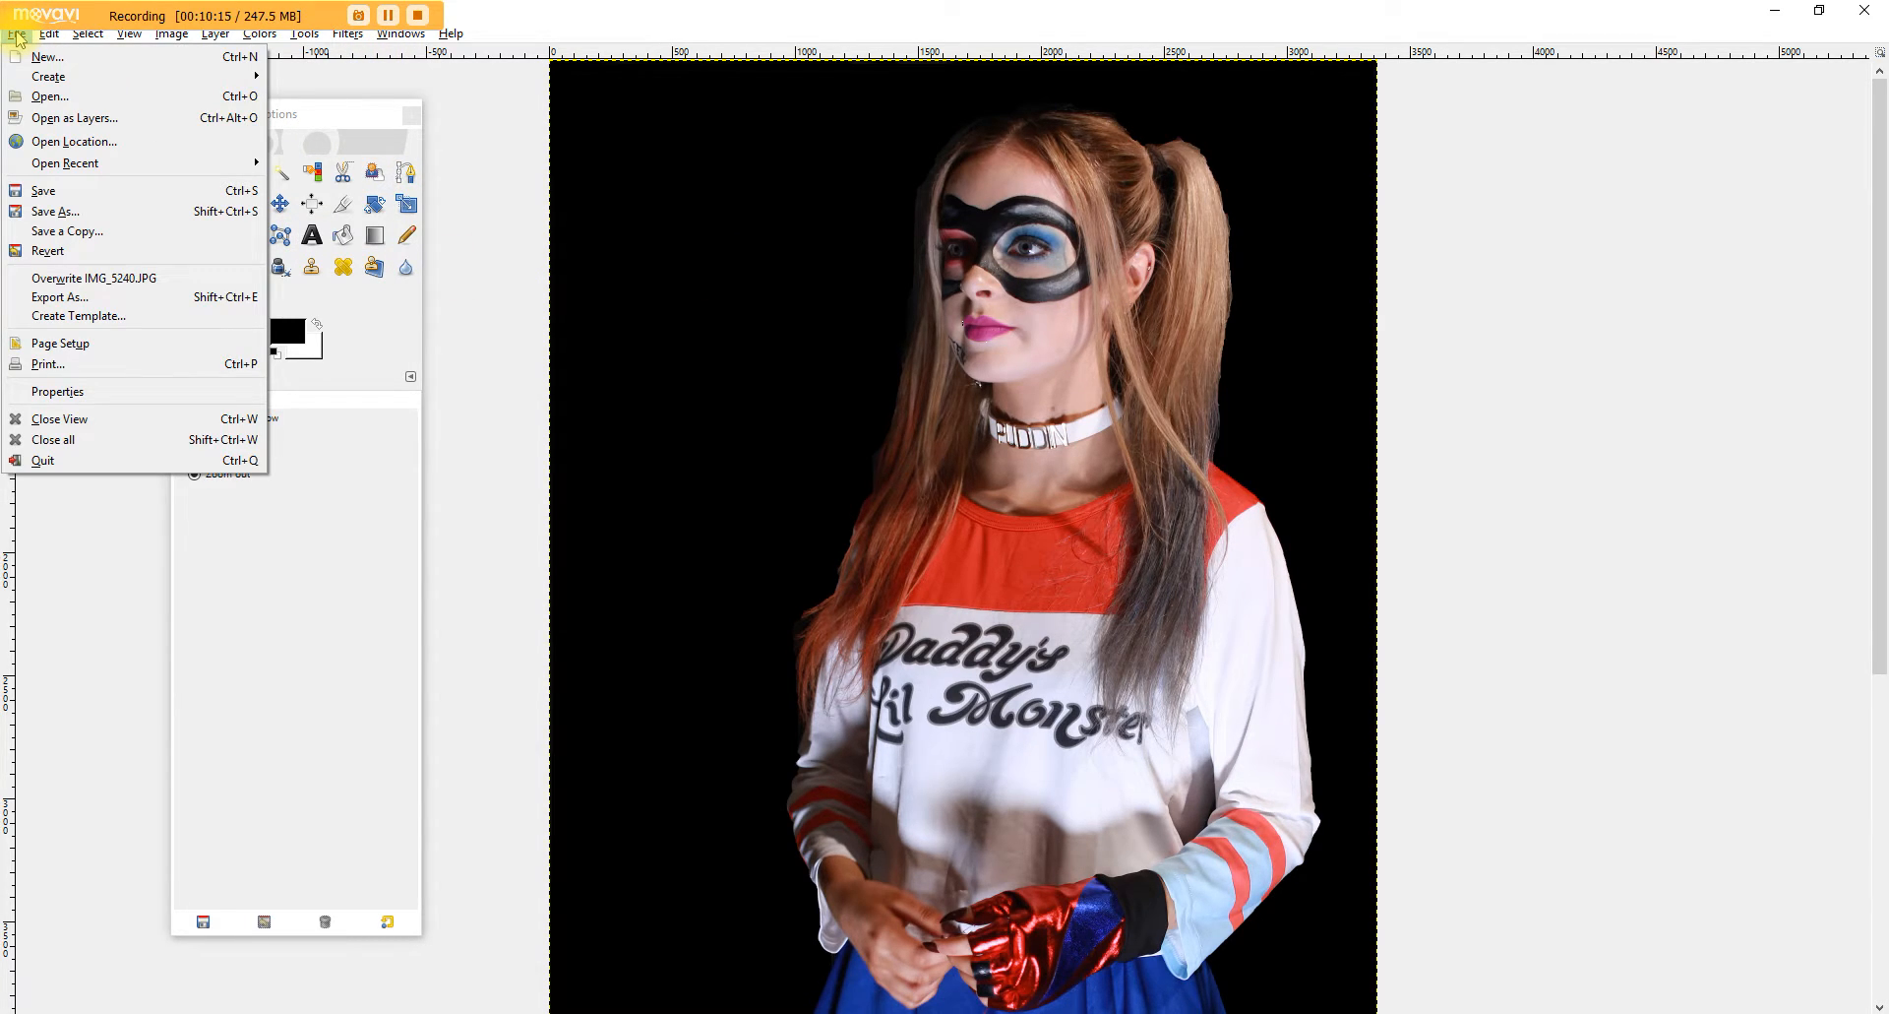
{"action": "left_click", "coordinate": [67, 297]}
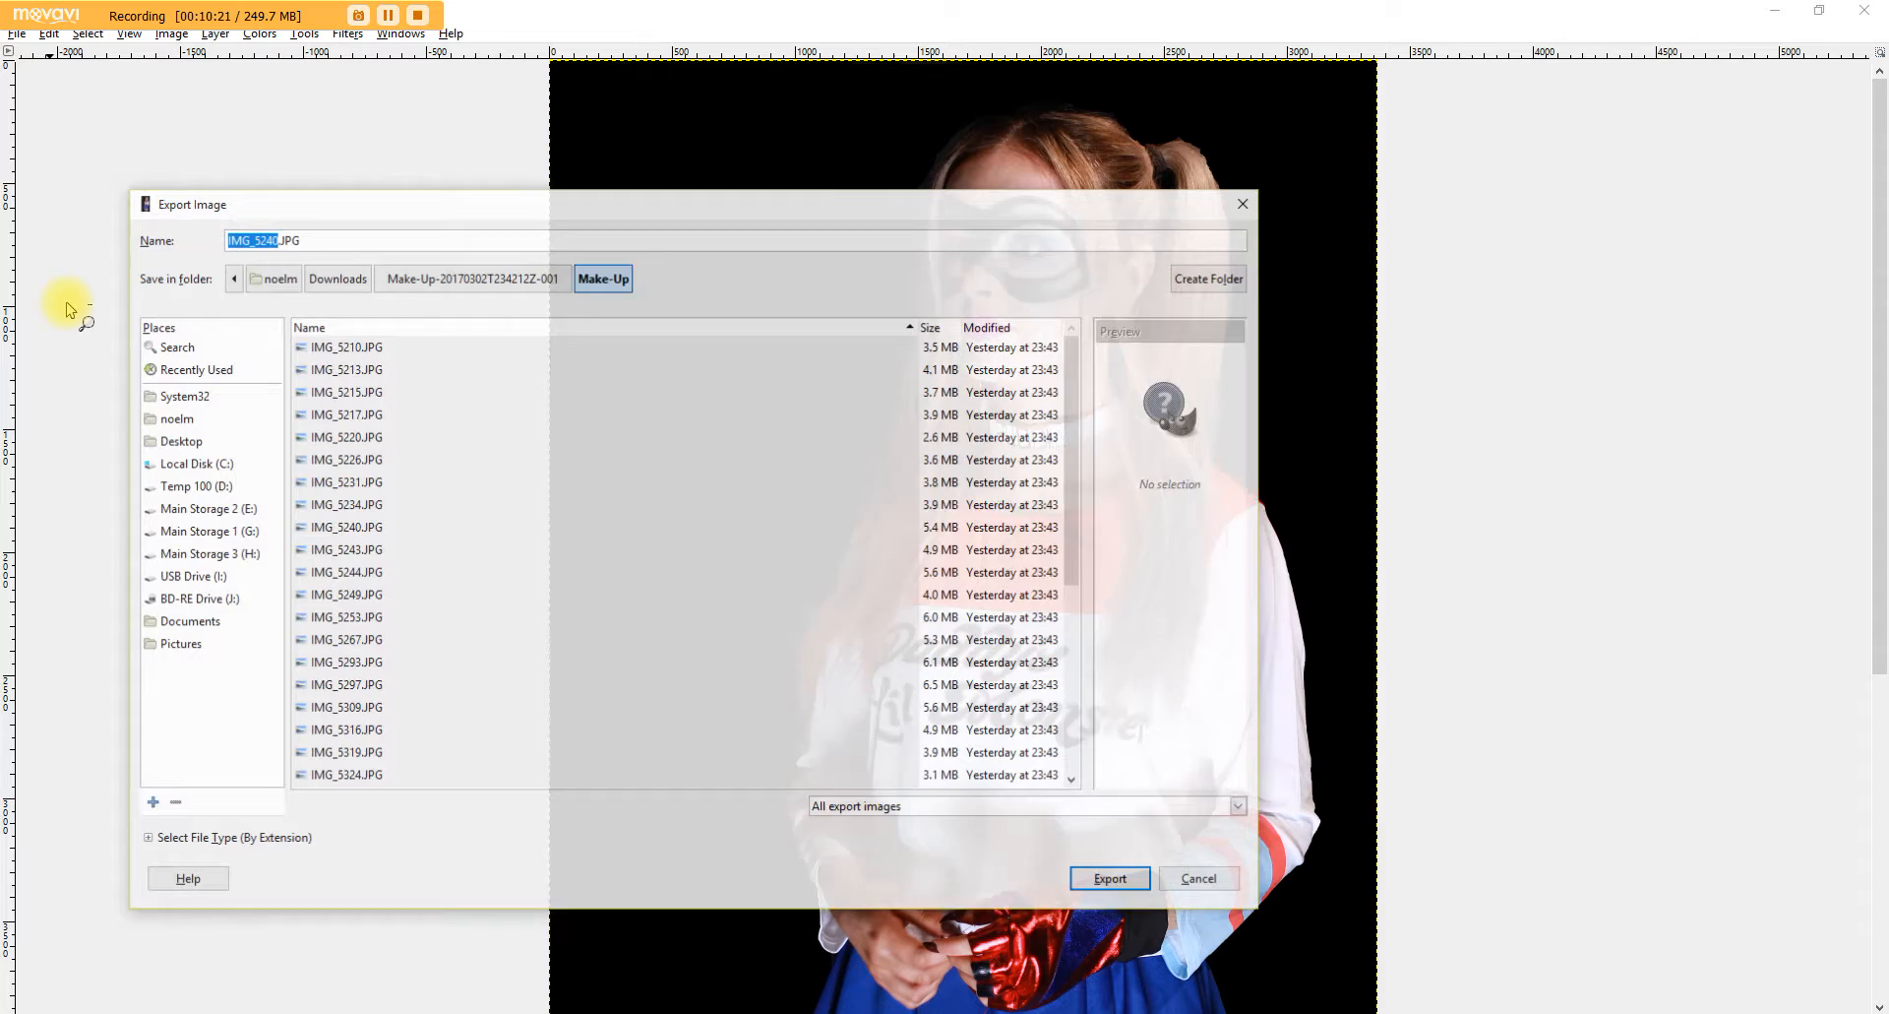
{"action": "left_click_drag", "start_coordinate": [649, 209], "coordinate": [835, 172]}
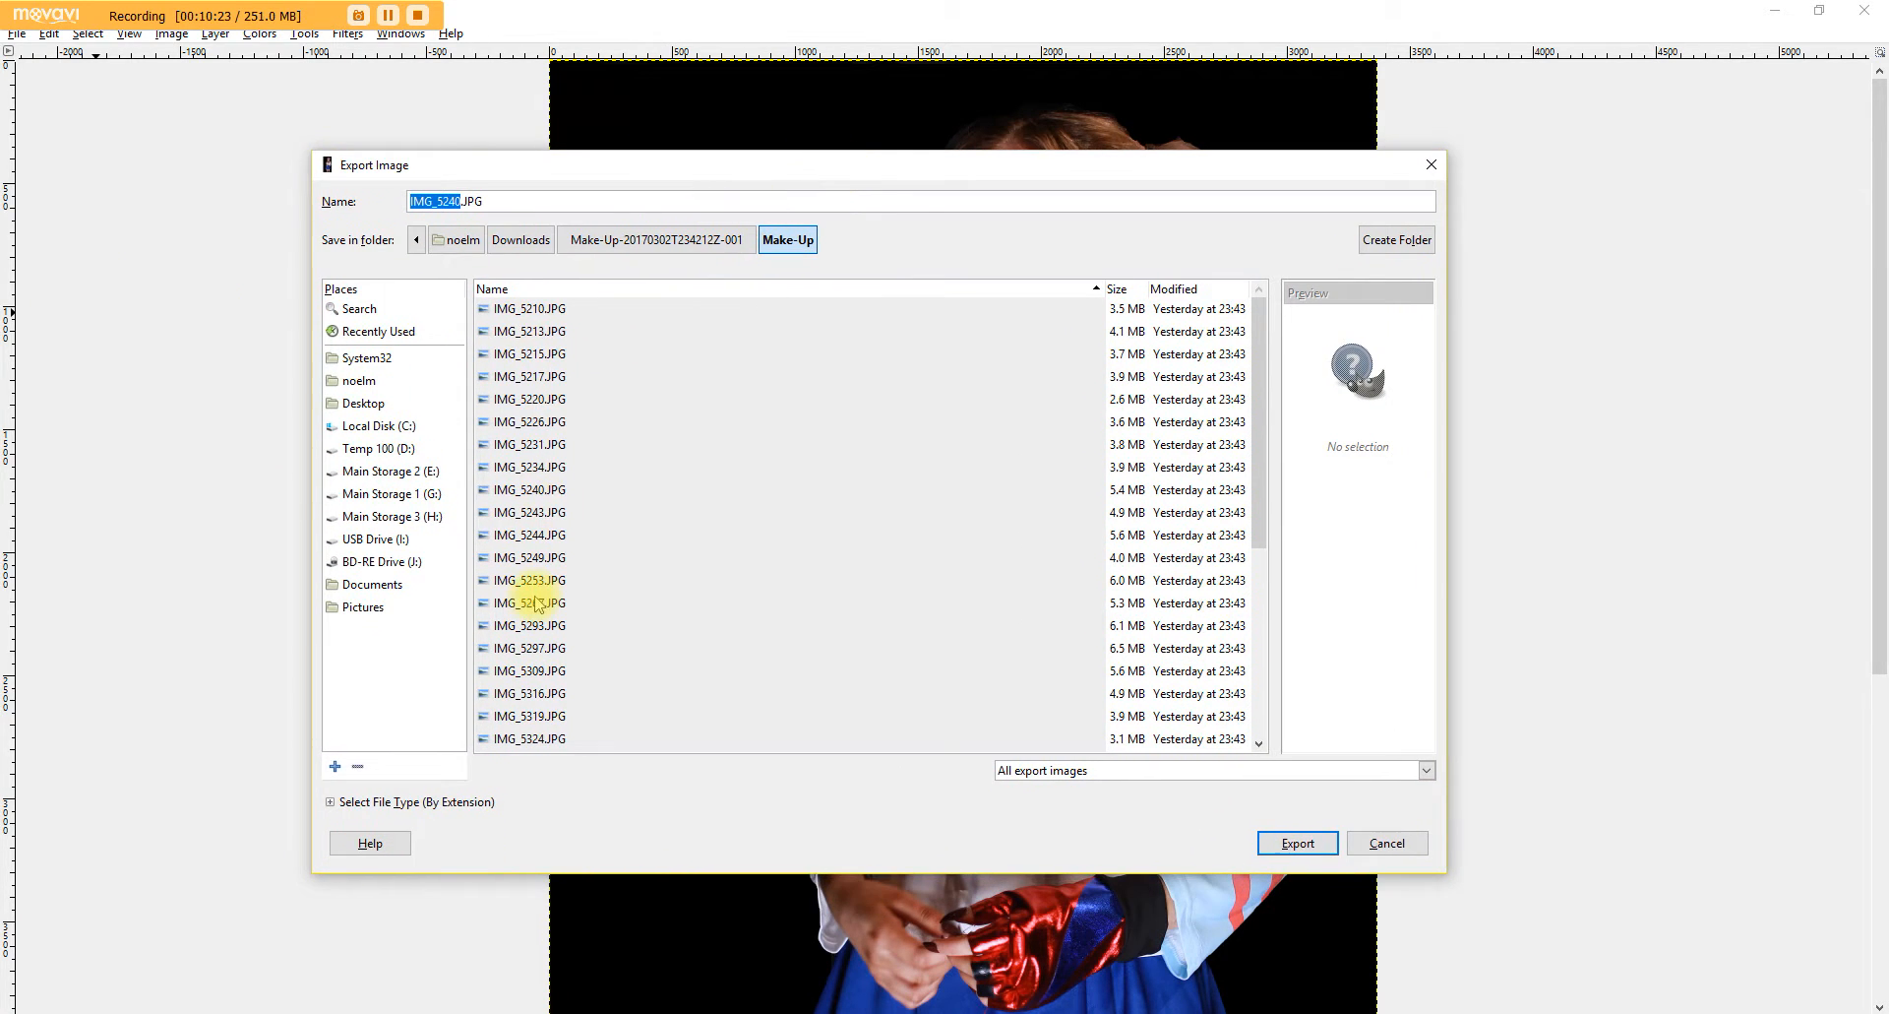
{"action": "left_click", "coordinate": [331, 802]}
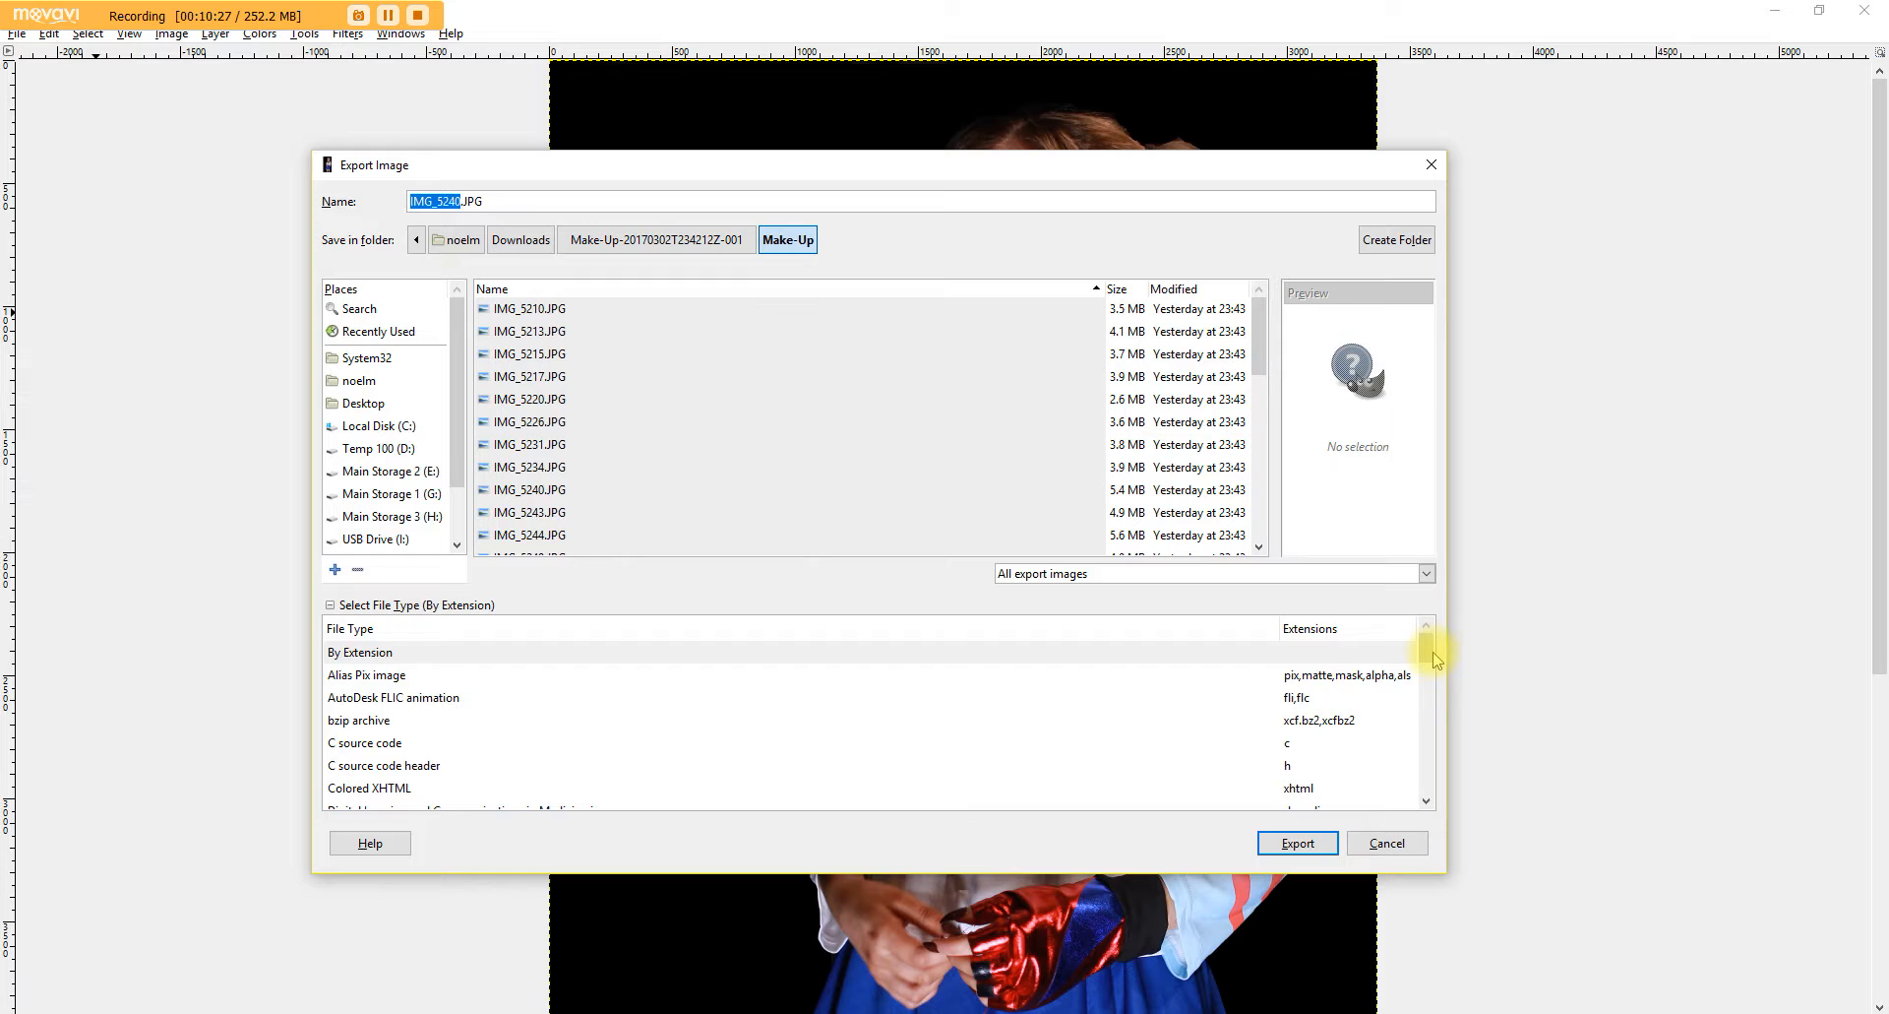
{"action": "left_click_drag", "start_coordinate": [1428, 652], "coordinate": [1427, 713]}
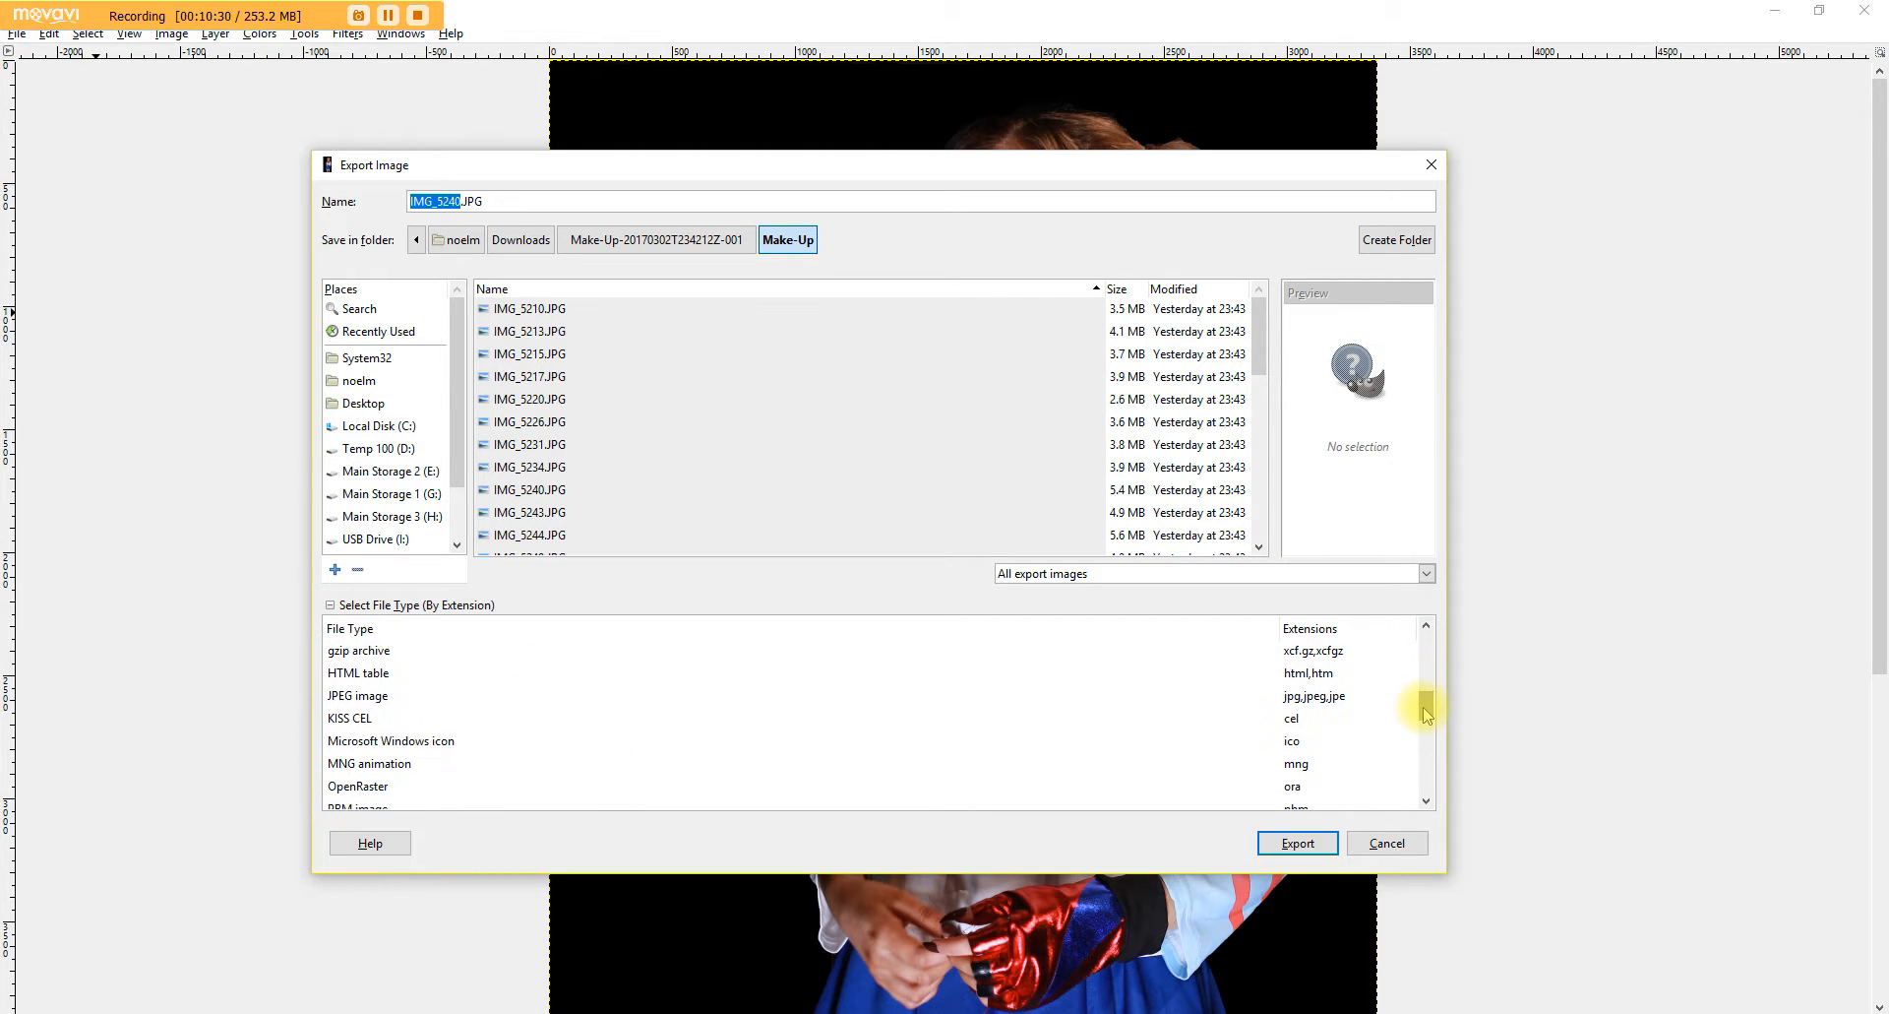
{"action": "left_click", "coordinate": [384, 694]}
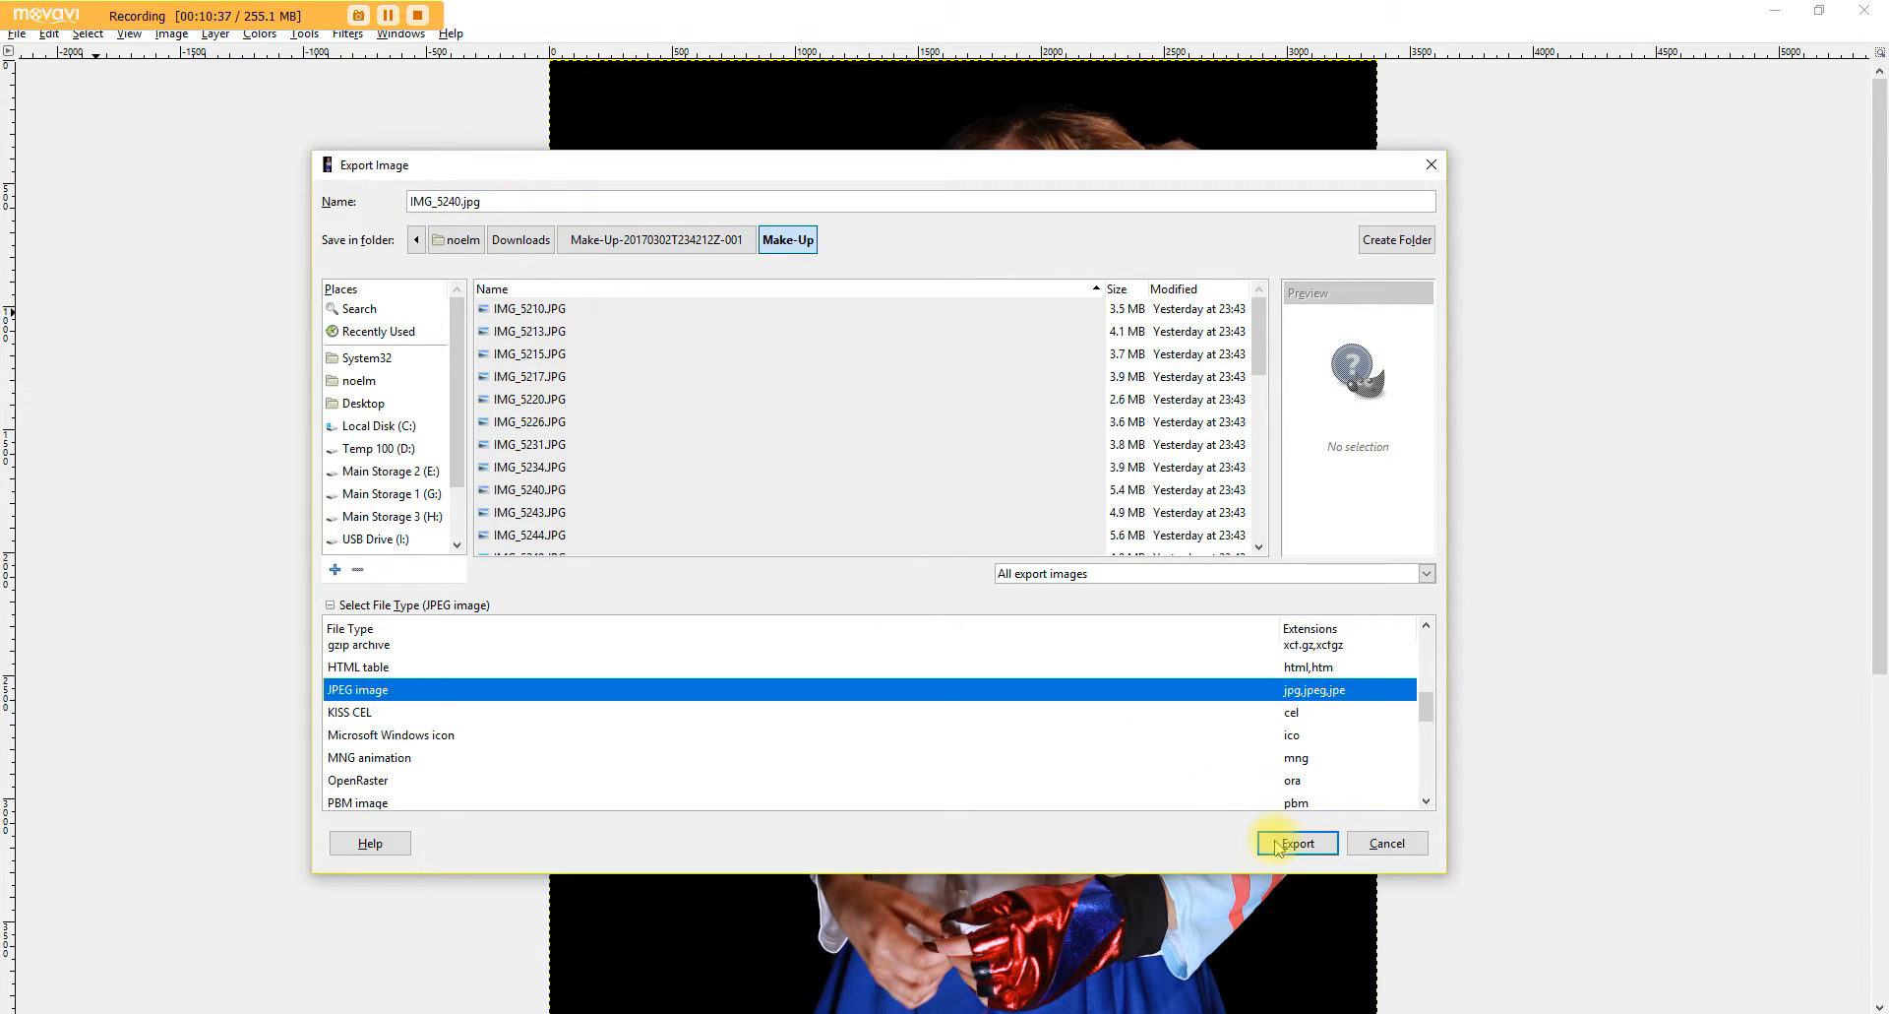
{"action": "left_click", "coordinate": [459, 201]}
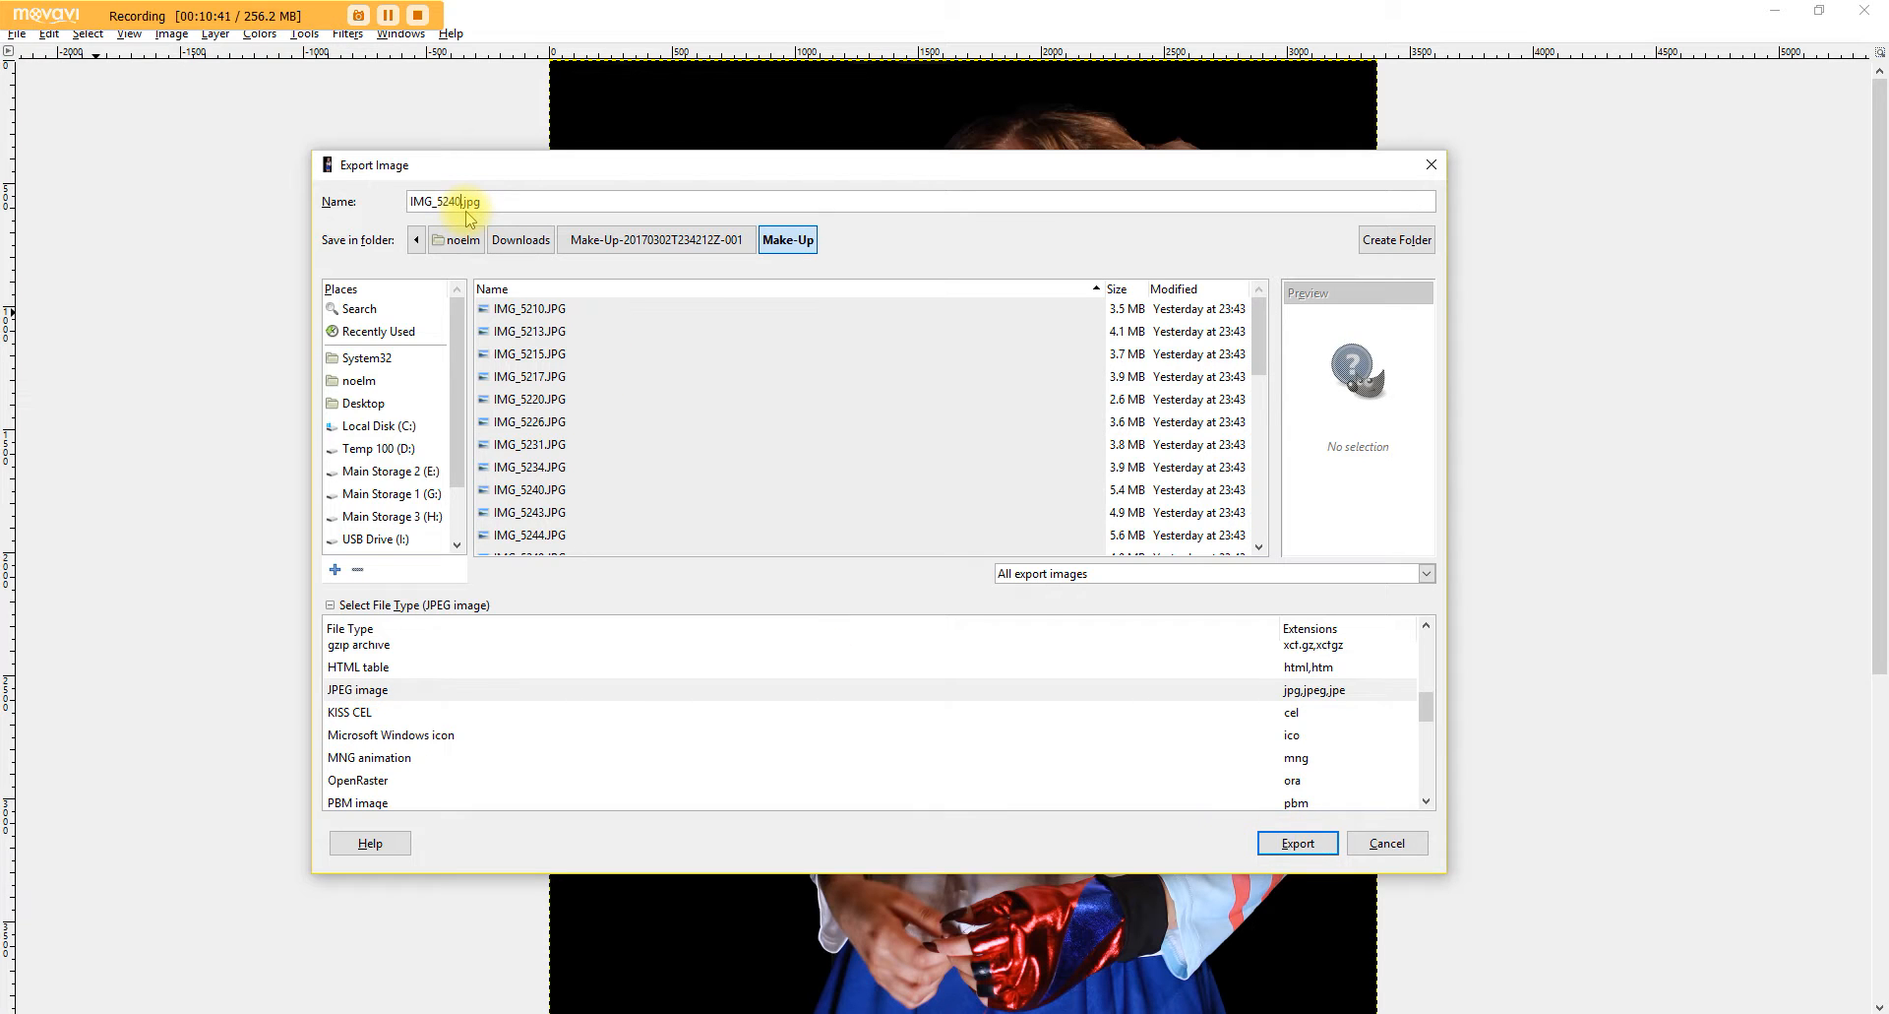
{"action": "type", "text": "test"}
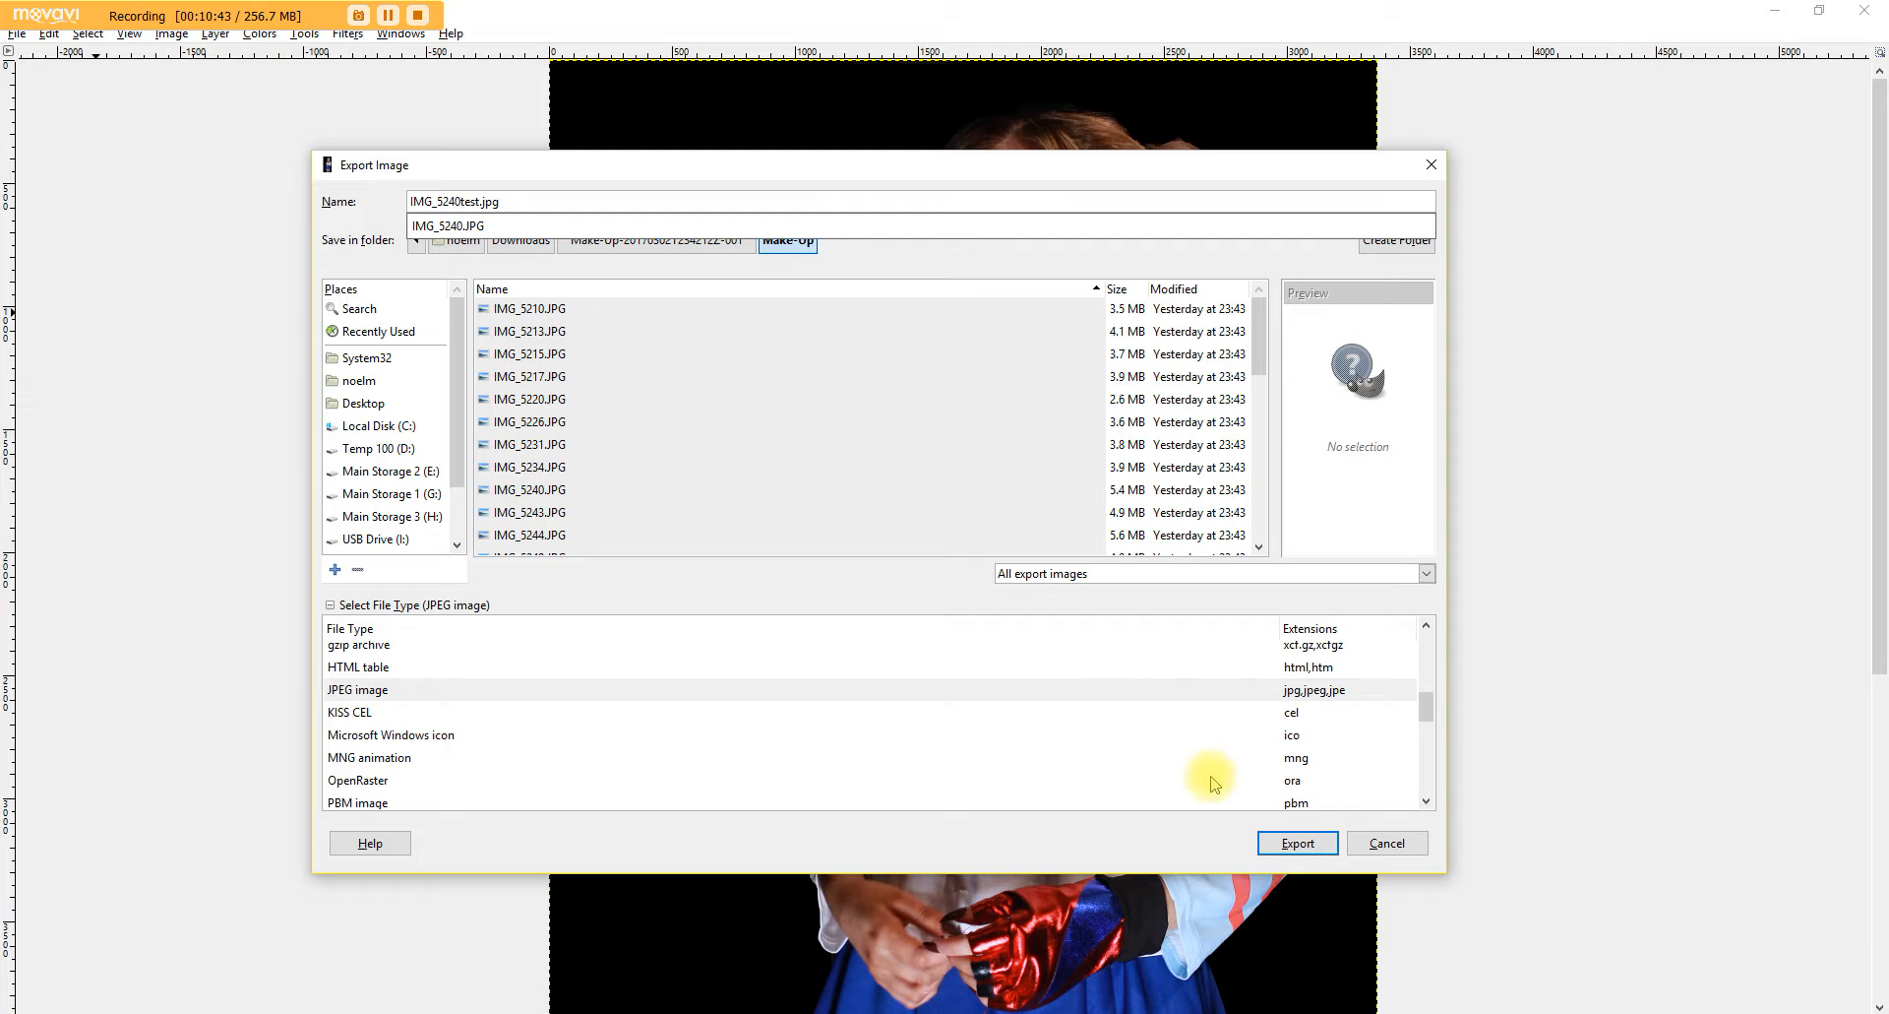
Step: Export the JPEG with the quality set to 100
{"action": "left_click", "coordinate": [1292, 846]}
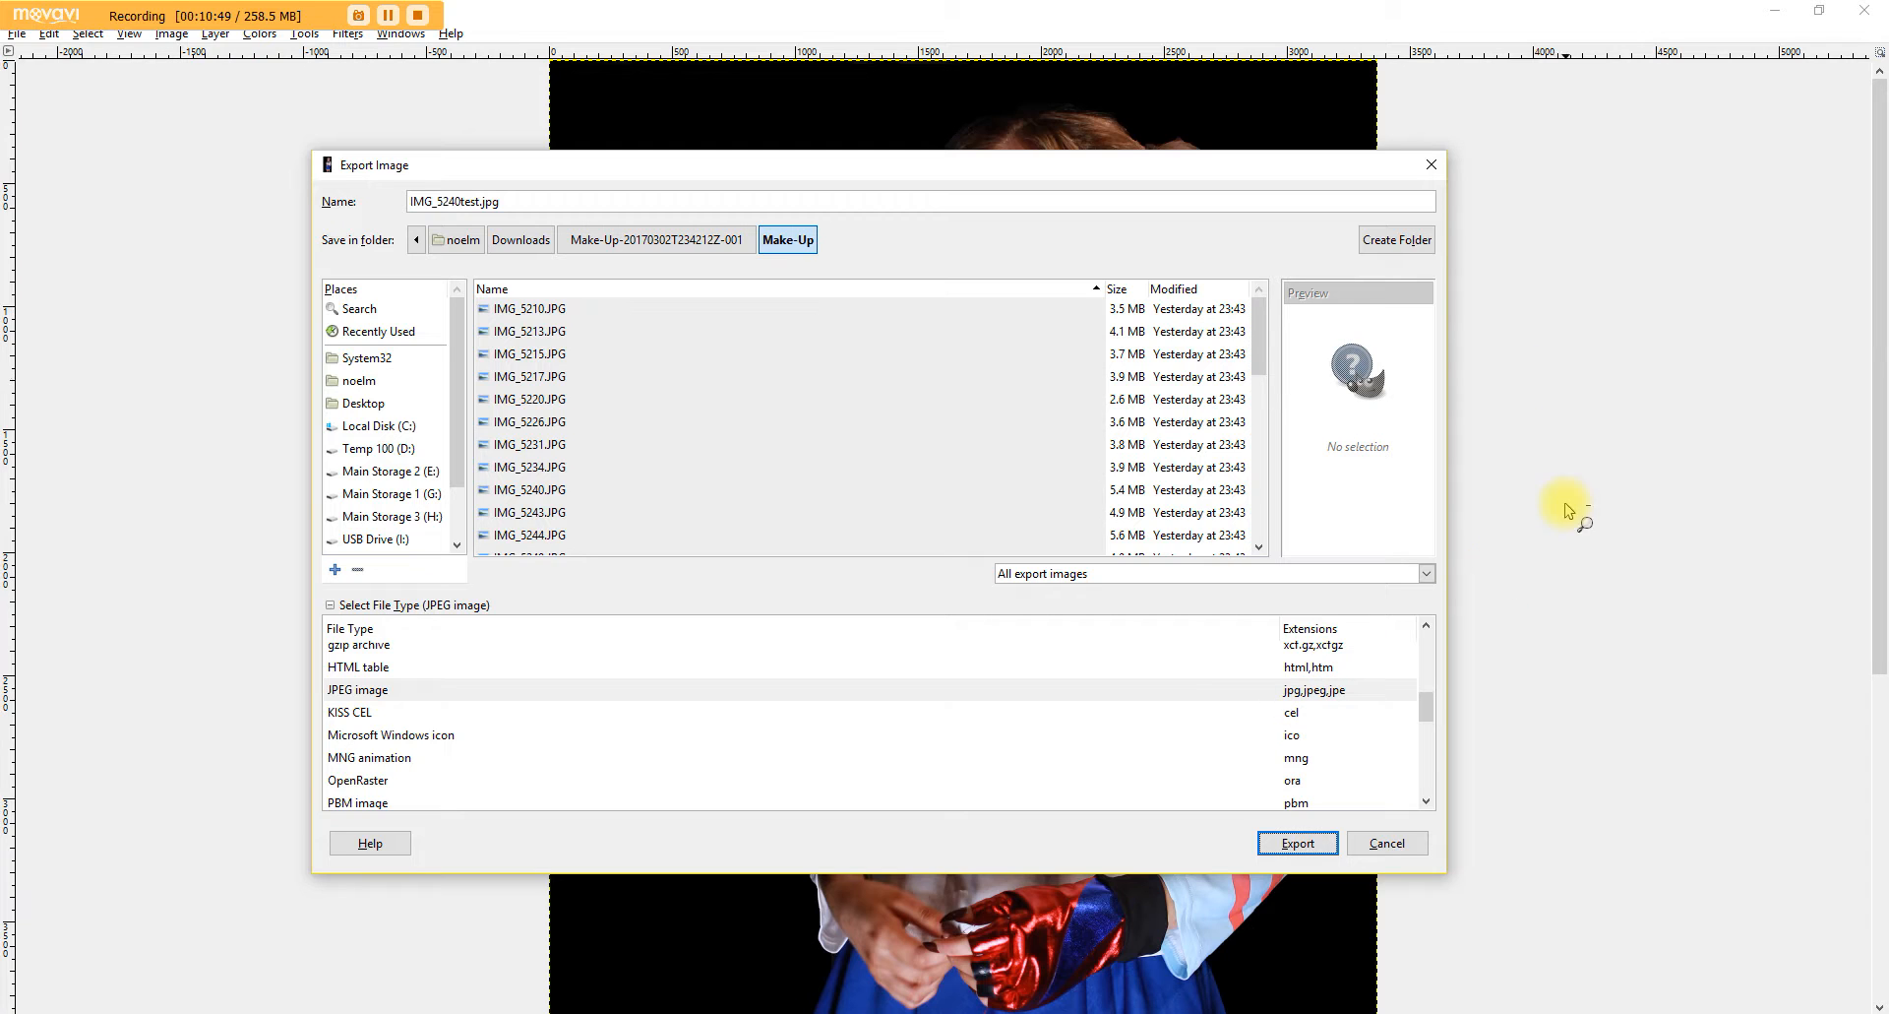
{"action": "left_click", "coordinate": [1295, 846]}
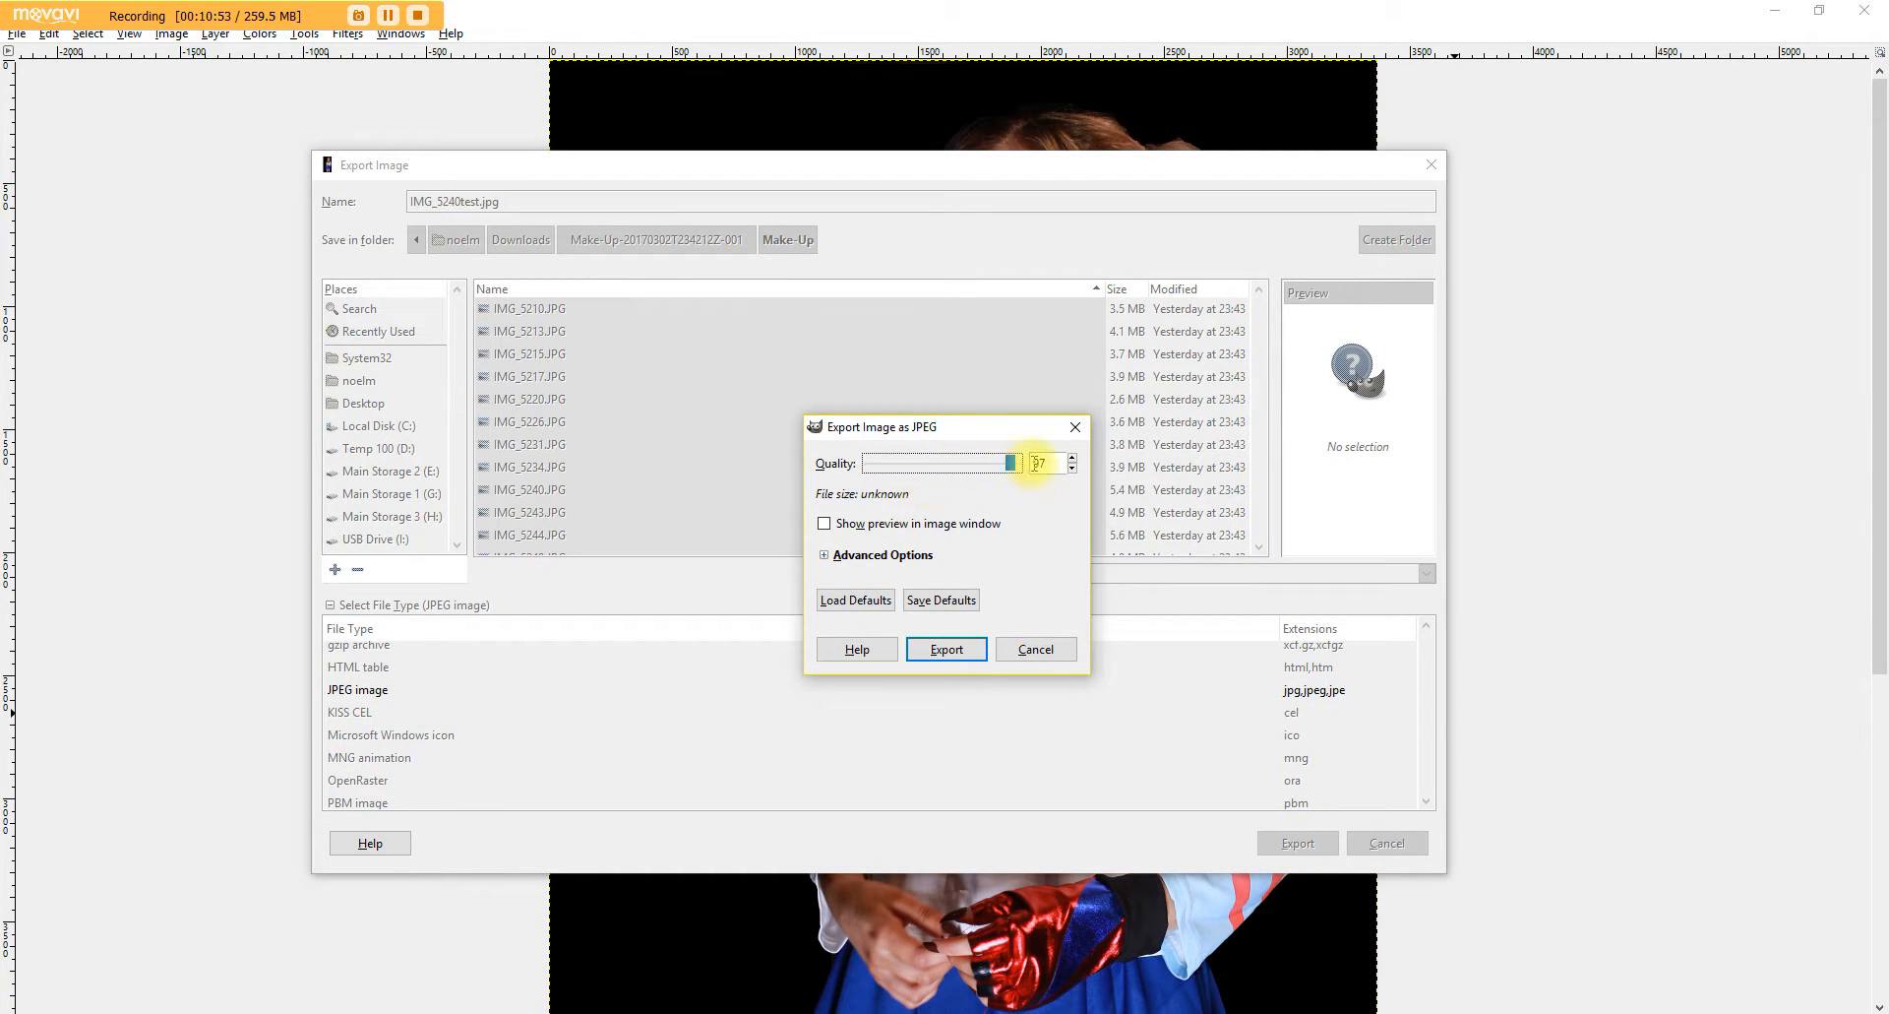
{"action": "left_click_drag", "start_coordinate": [1014, 463], "coordinate": [1026, 461]}
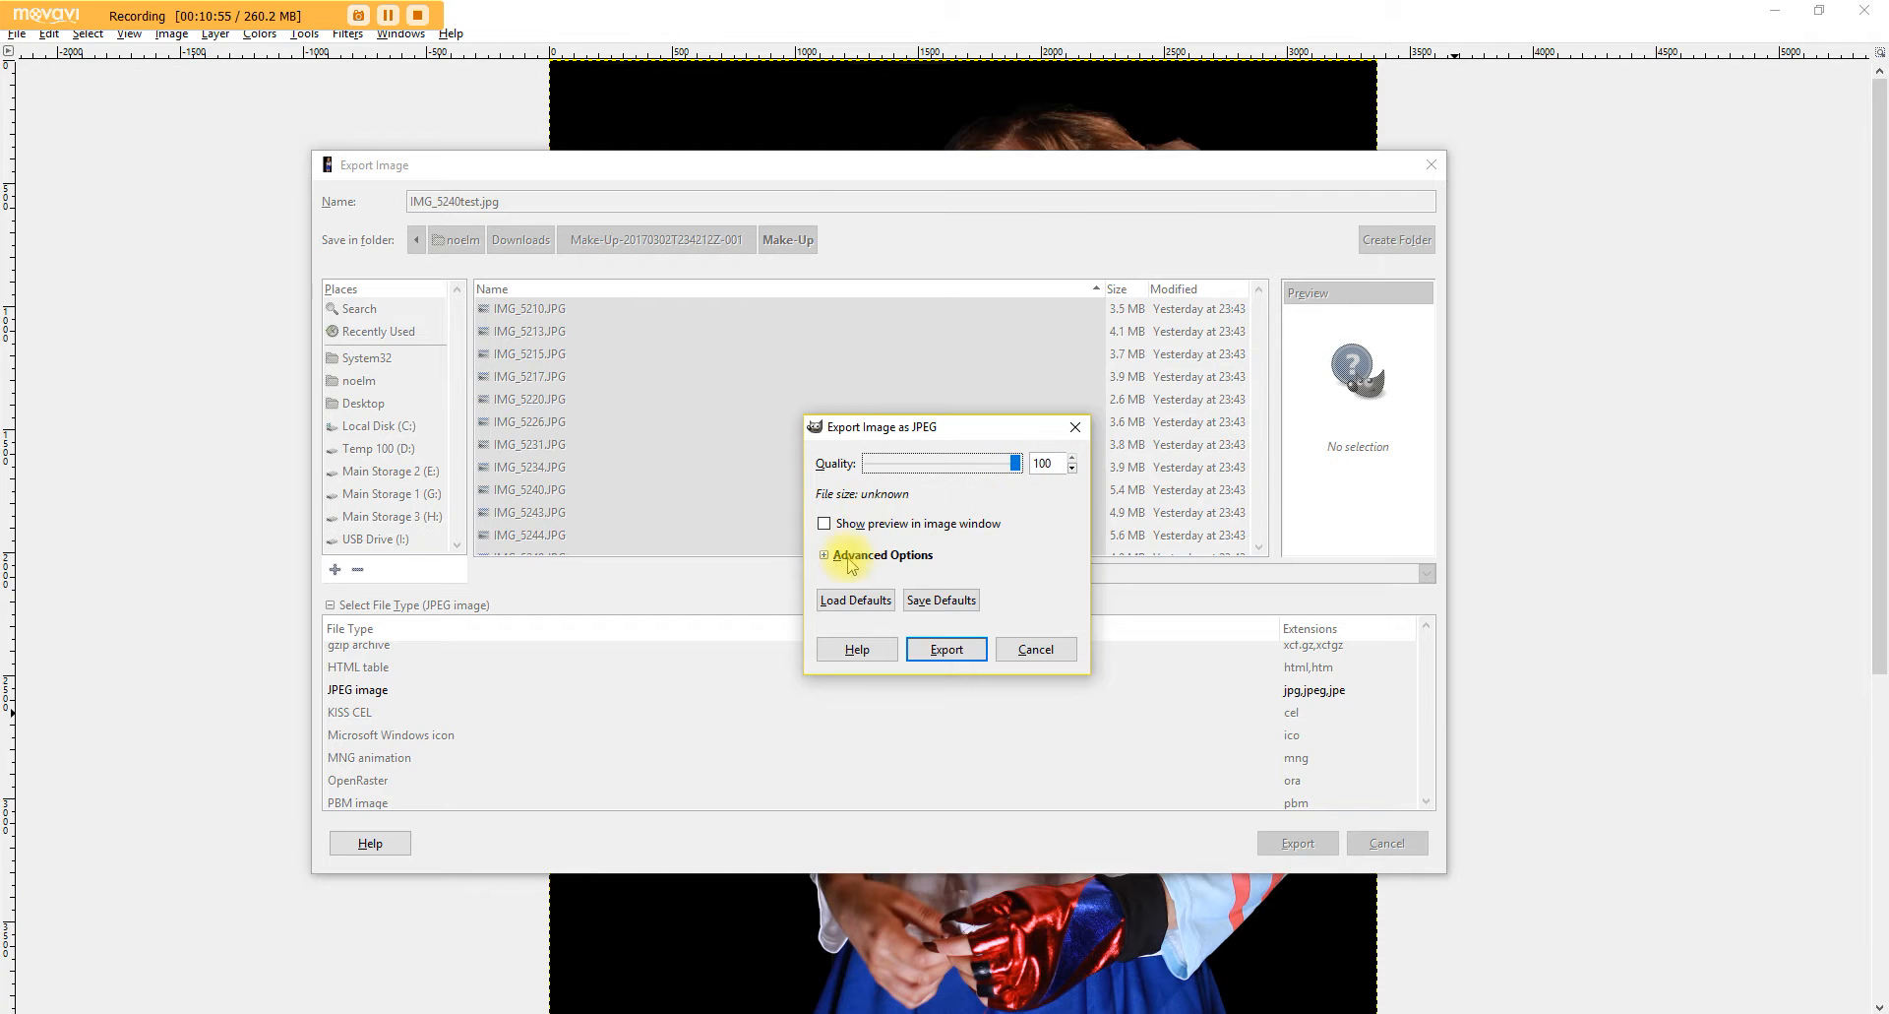
{"action": "left_click", "coordinate": [941, 651]}
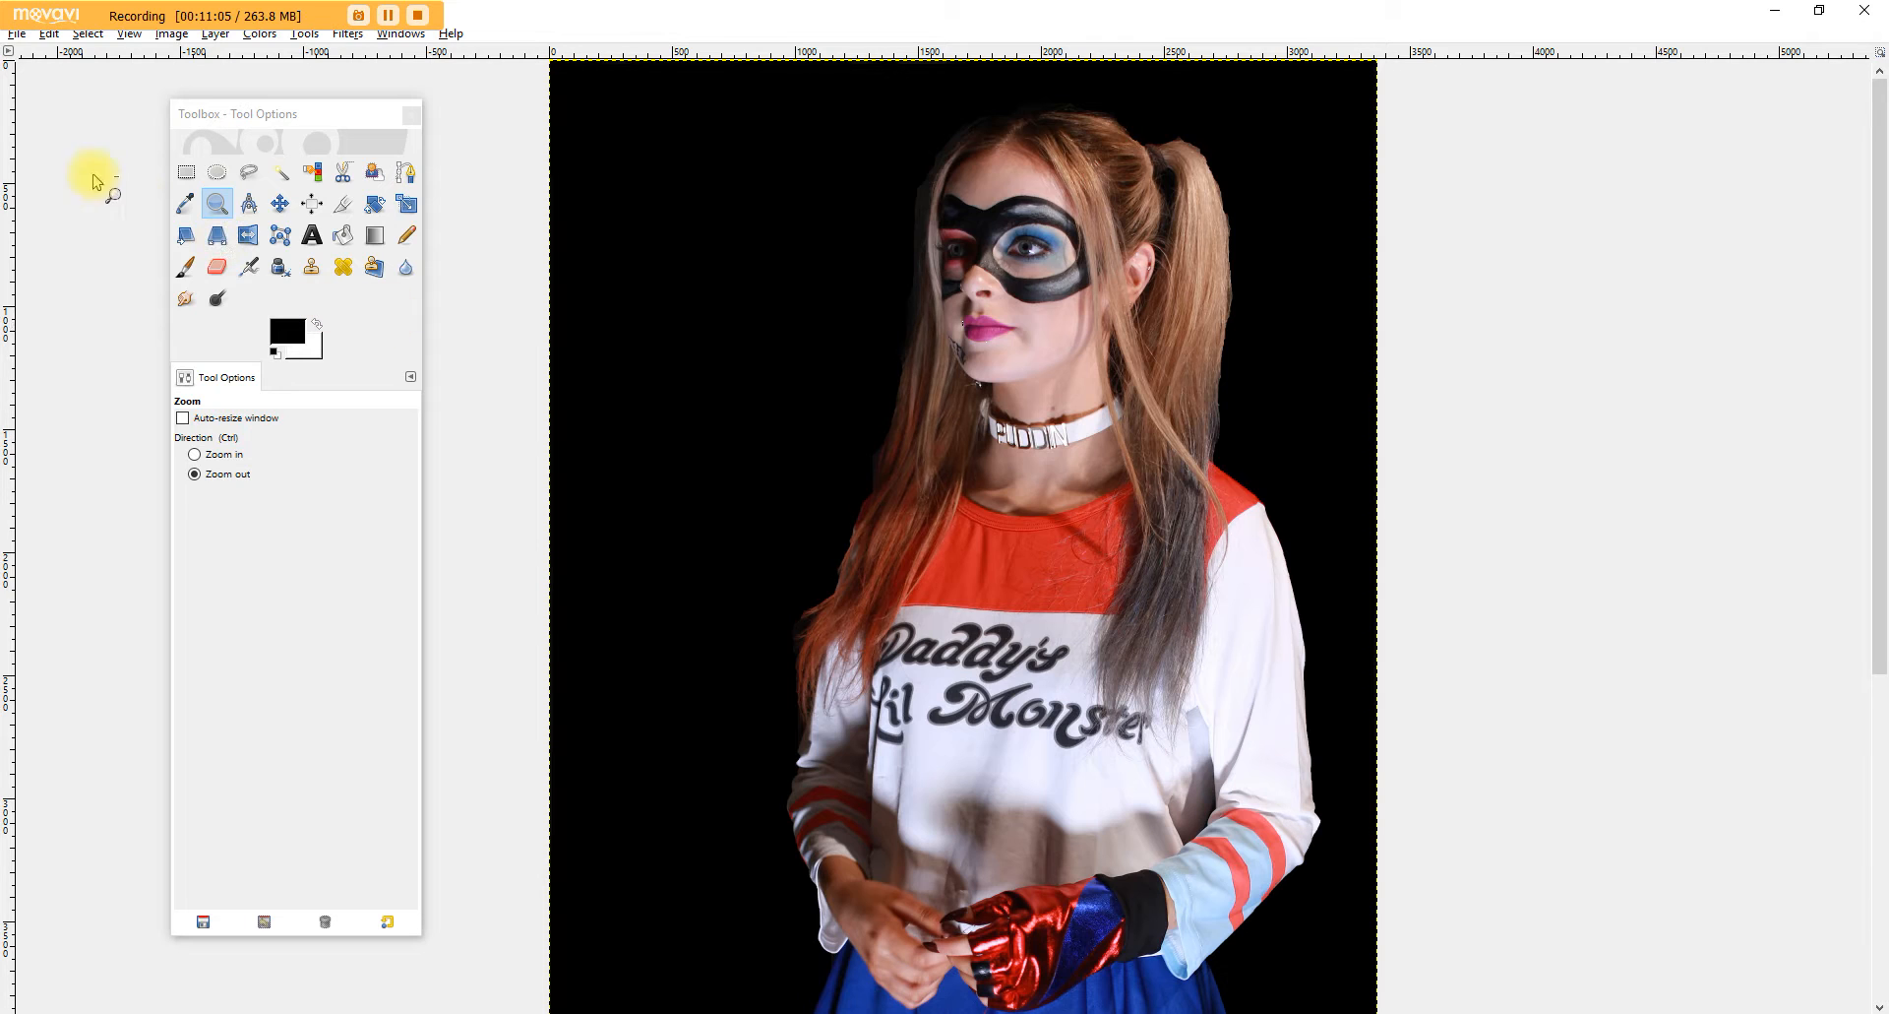
Step: Start another export with Photoshop image (psd) as the file type and cancel without exporting
{"action": "left_click", "coordinate": [17, 34]}
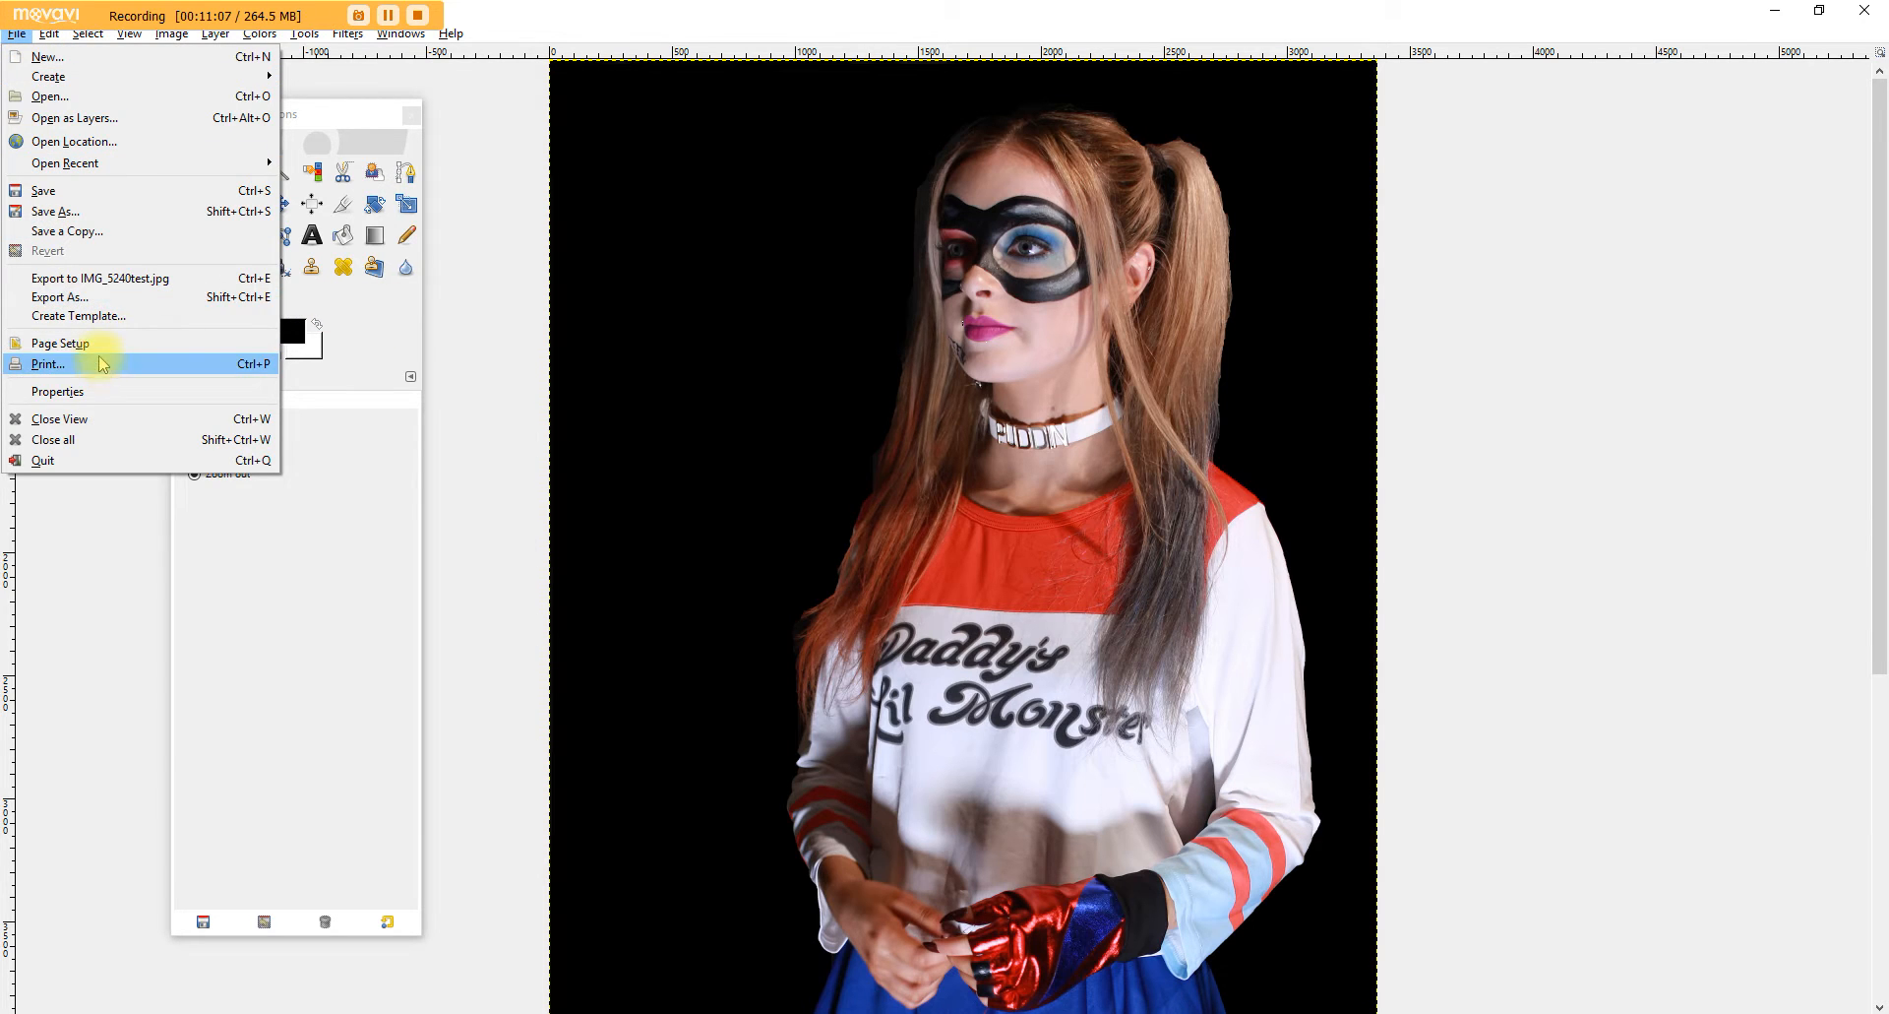
{"action": "left_click", "coordinate": [84, 297]}
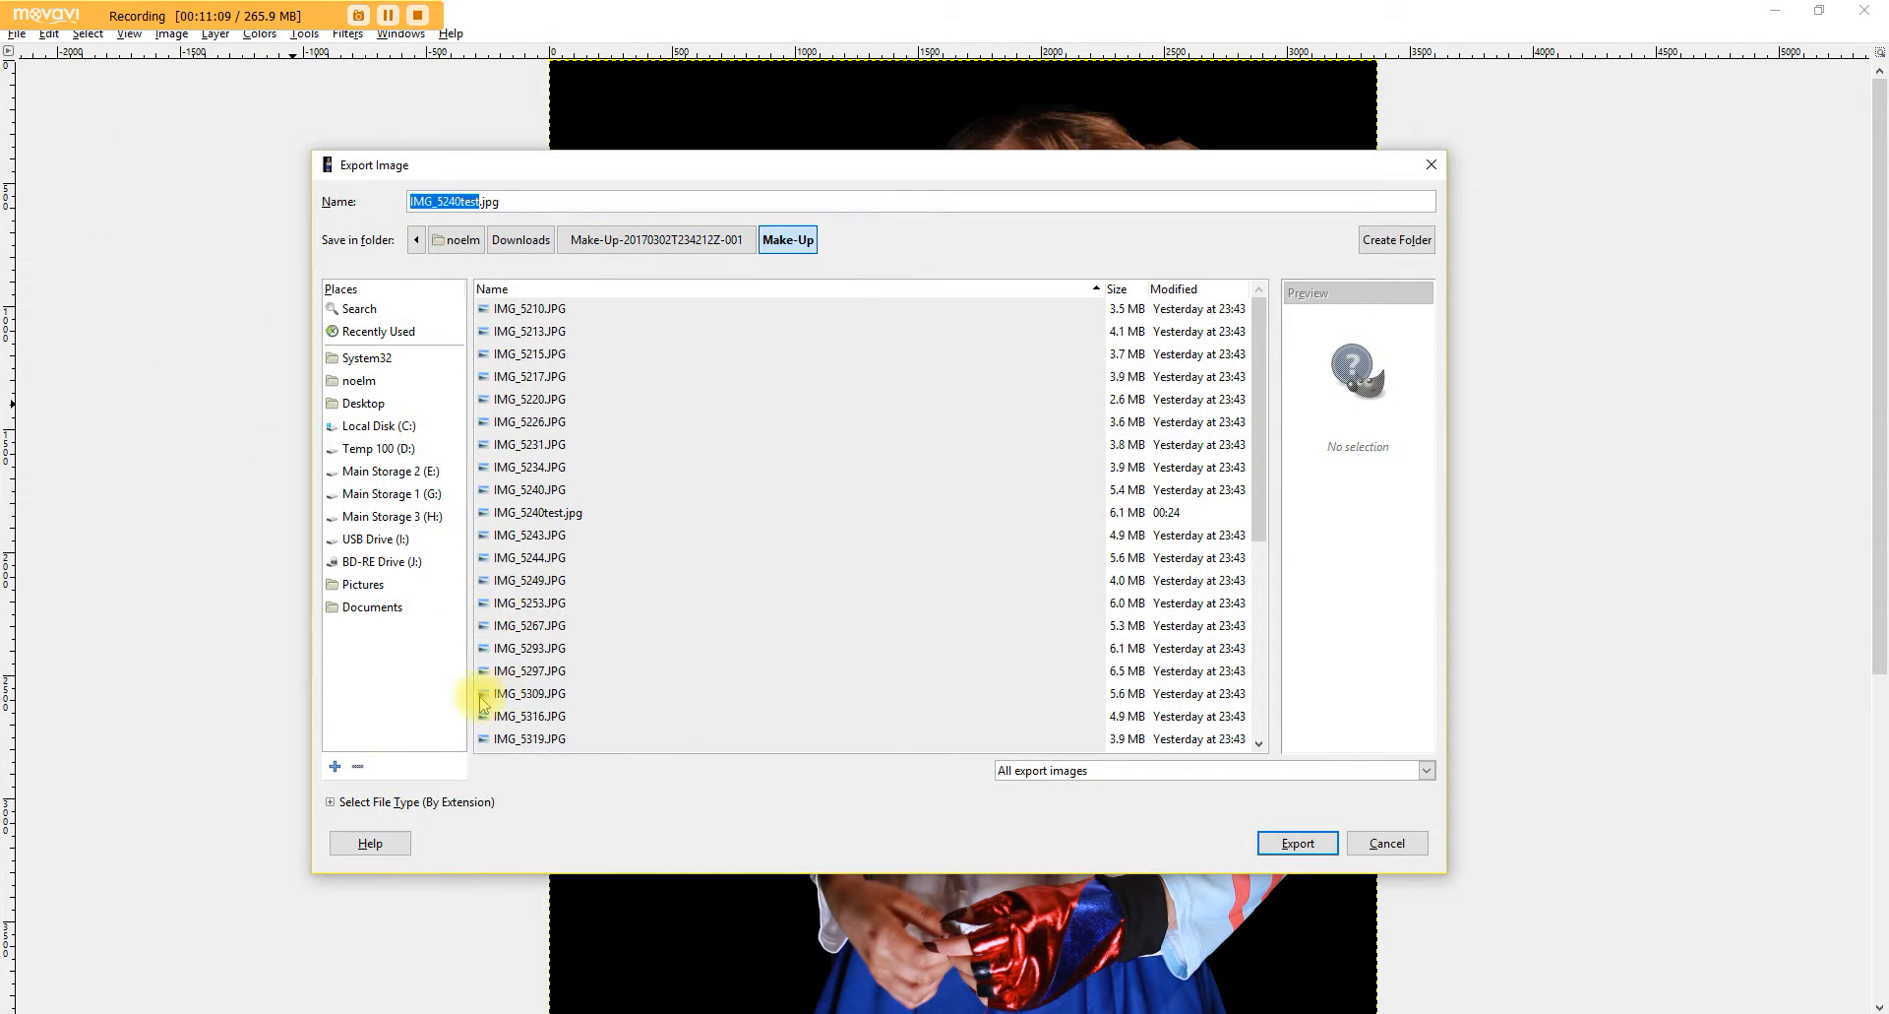
{"action": "left_click", "coordinate": [334, 804]}
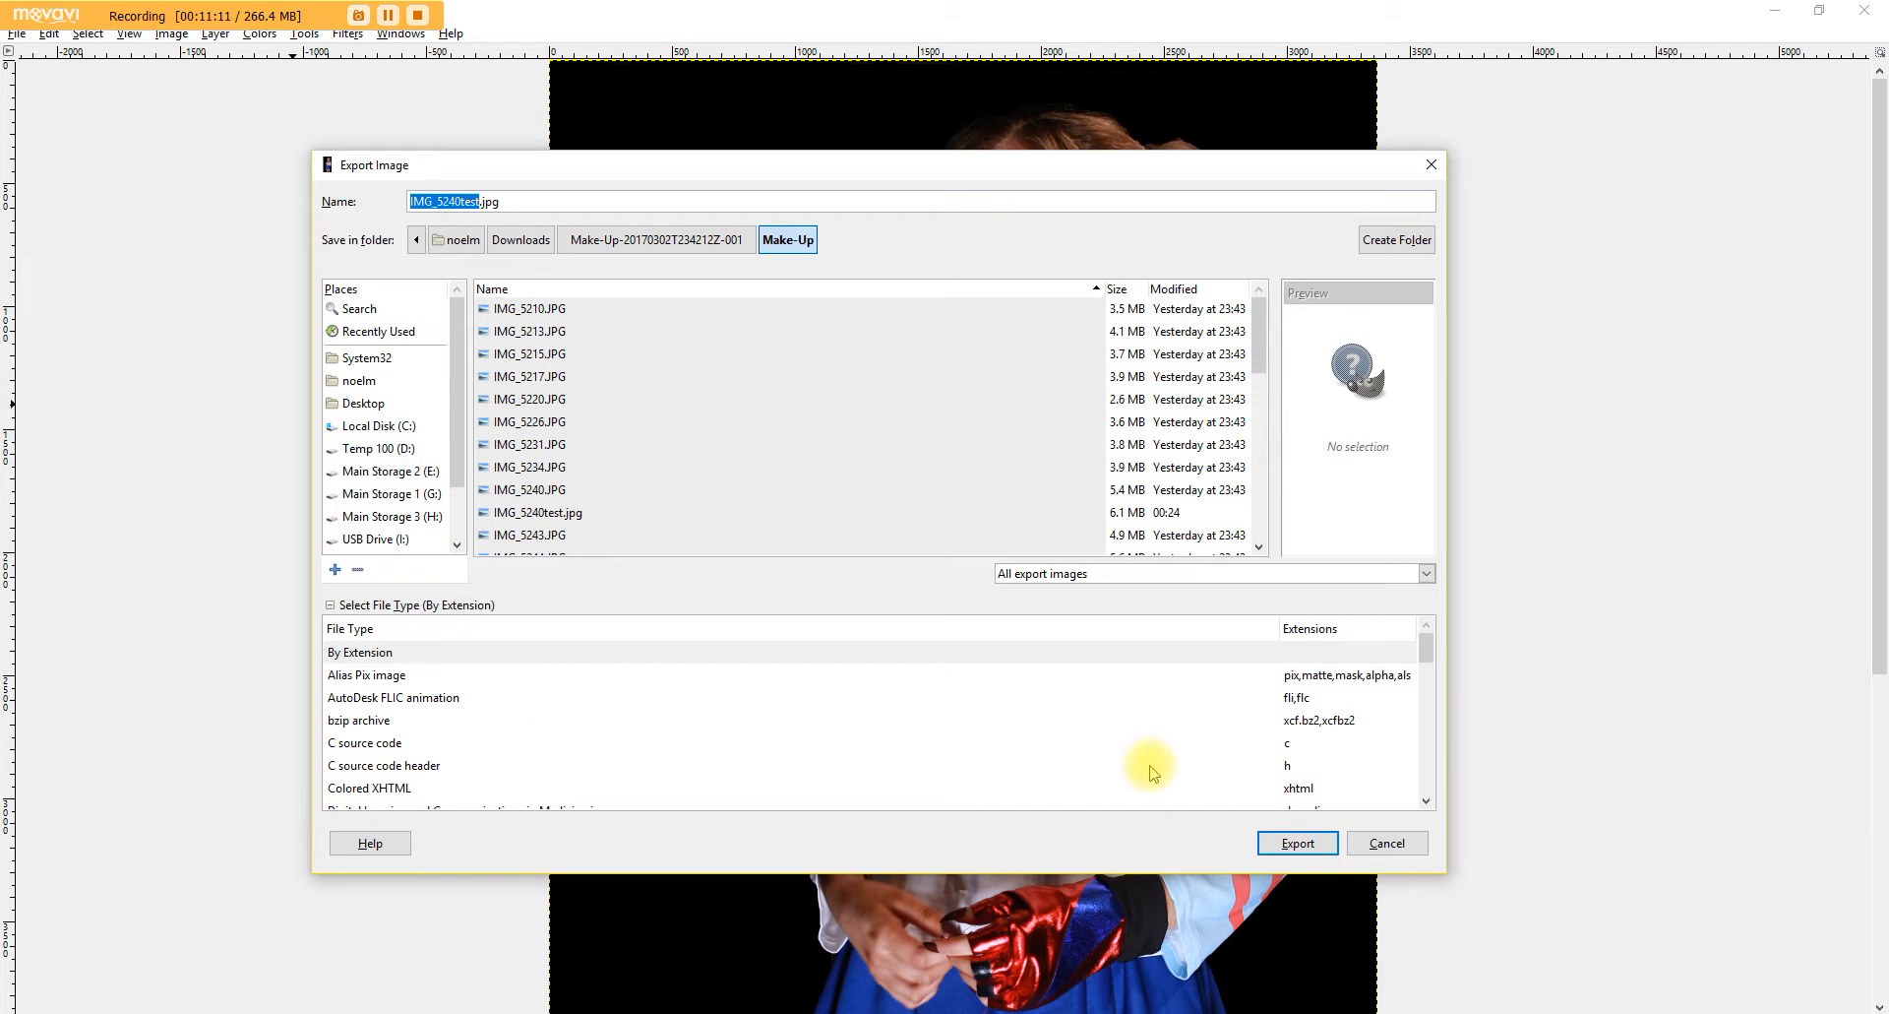
{"action": "scroll", "coordinate": [1427, 655], "scroll_direction": "down", "scroll_amount": 1}
{"action": "left_click_drag", "start_coordinate": [1427, 654], "coordinate": [1428, 740]}
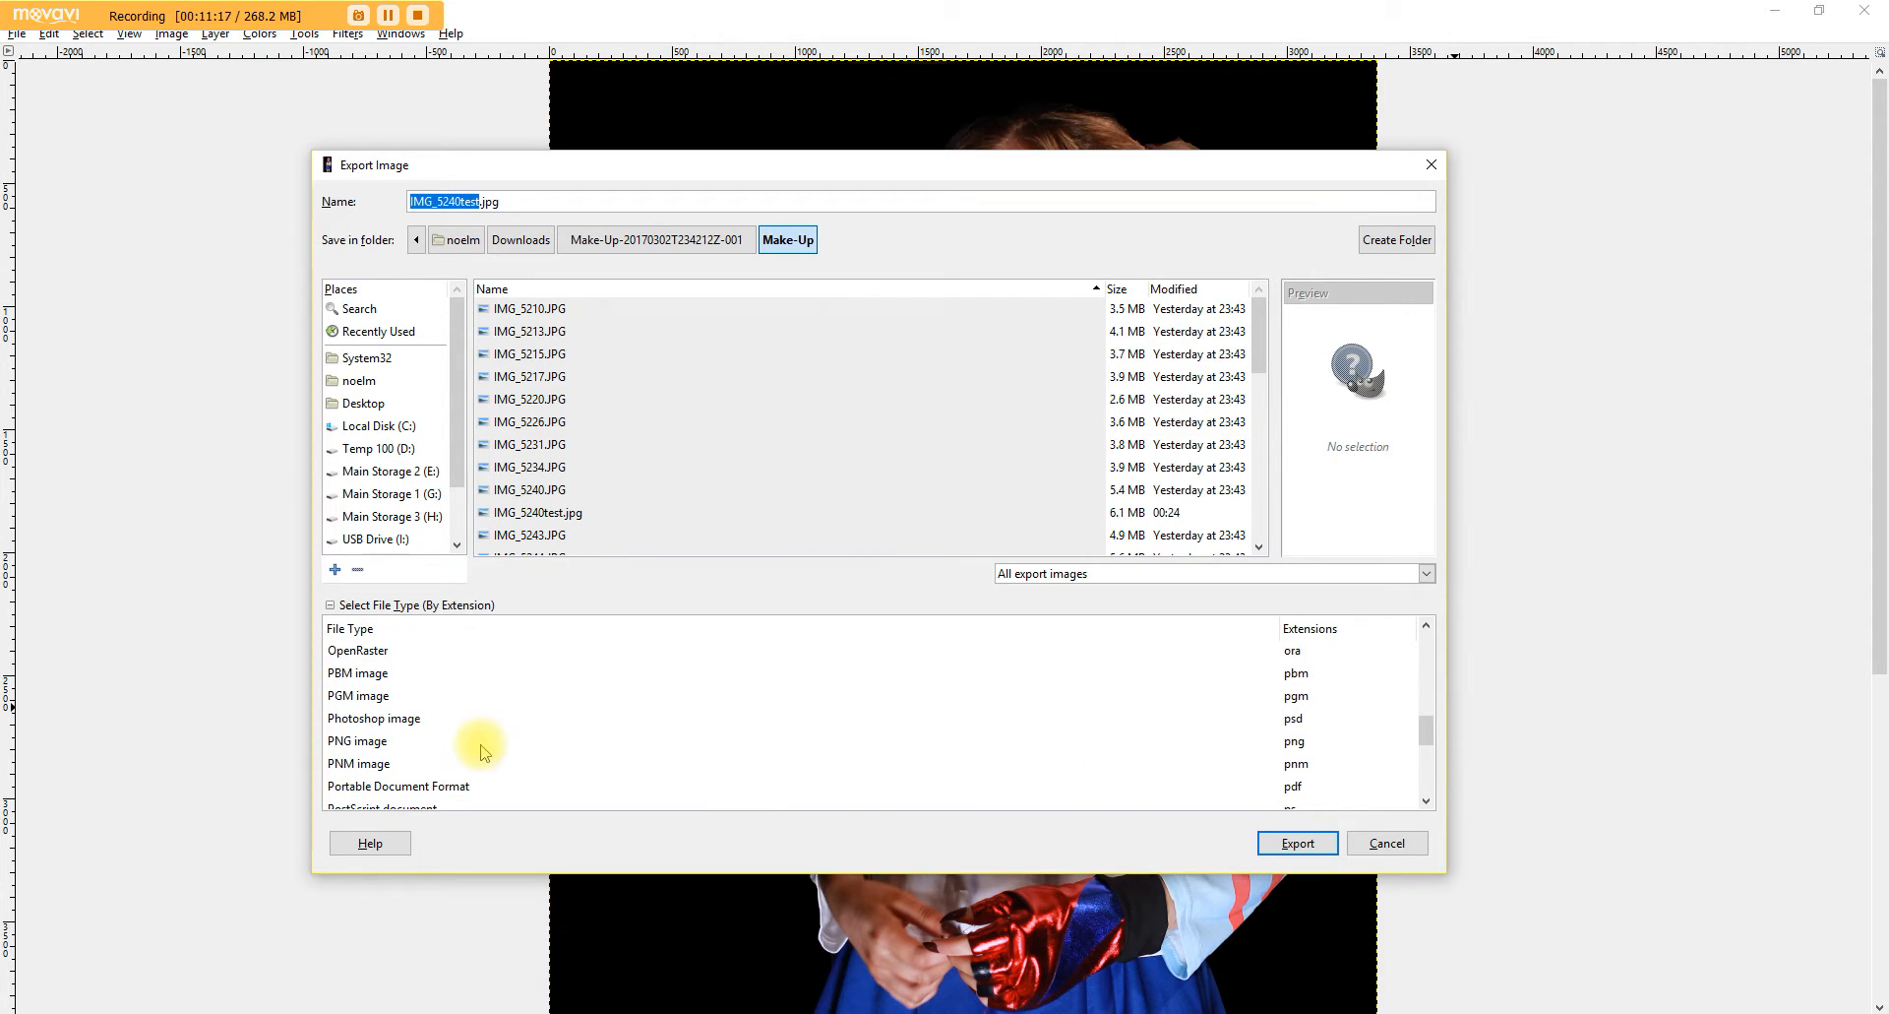
{"action": "left_click", "coordinate": [356, 719]}
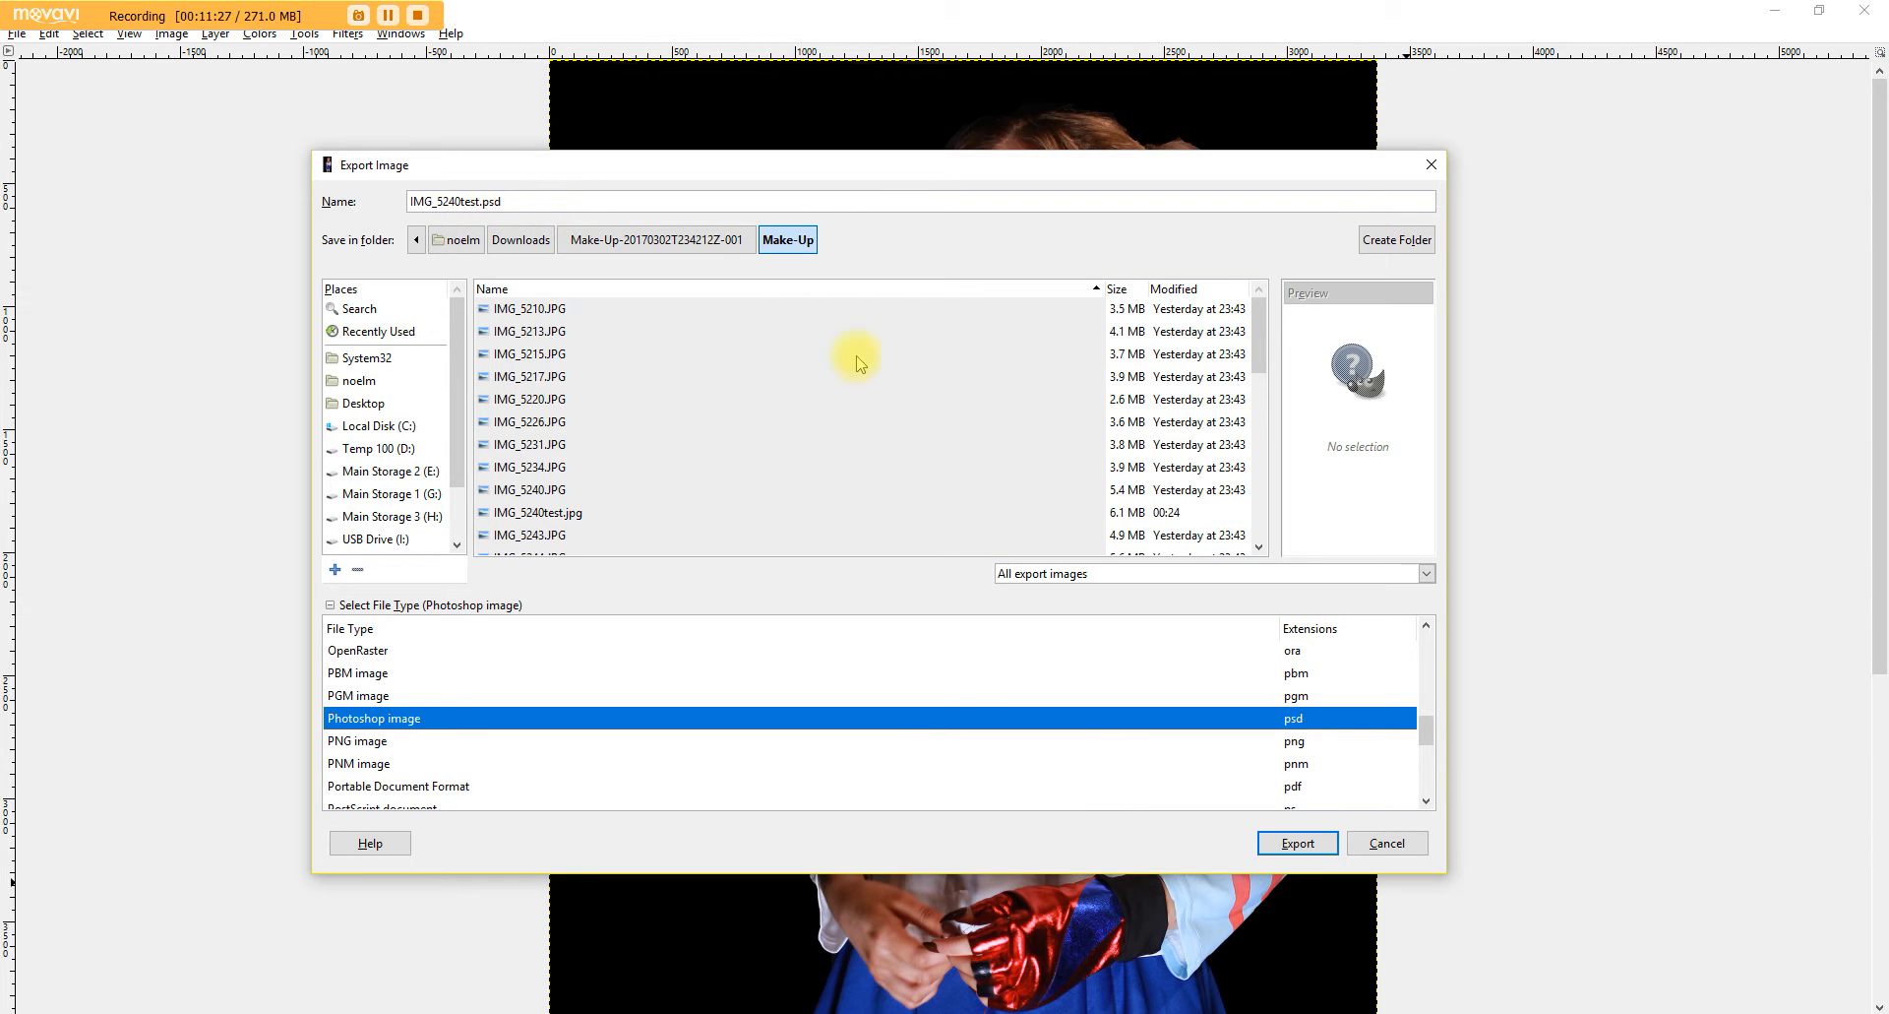
{"action": "left_click", "coordinate": [1387, 842]}
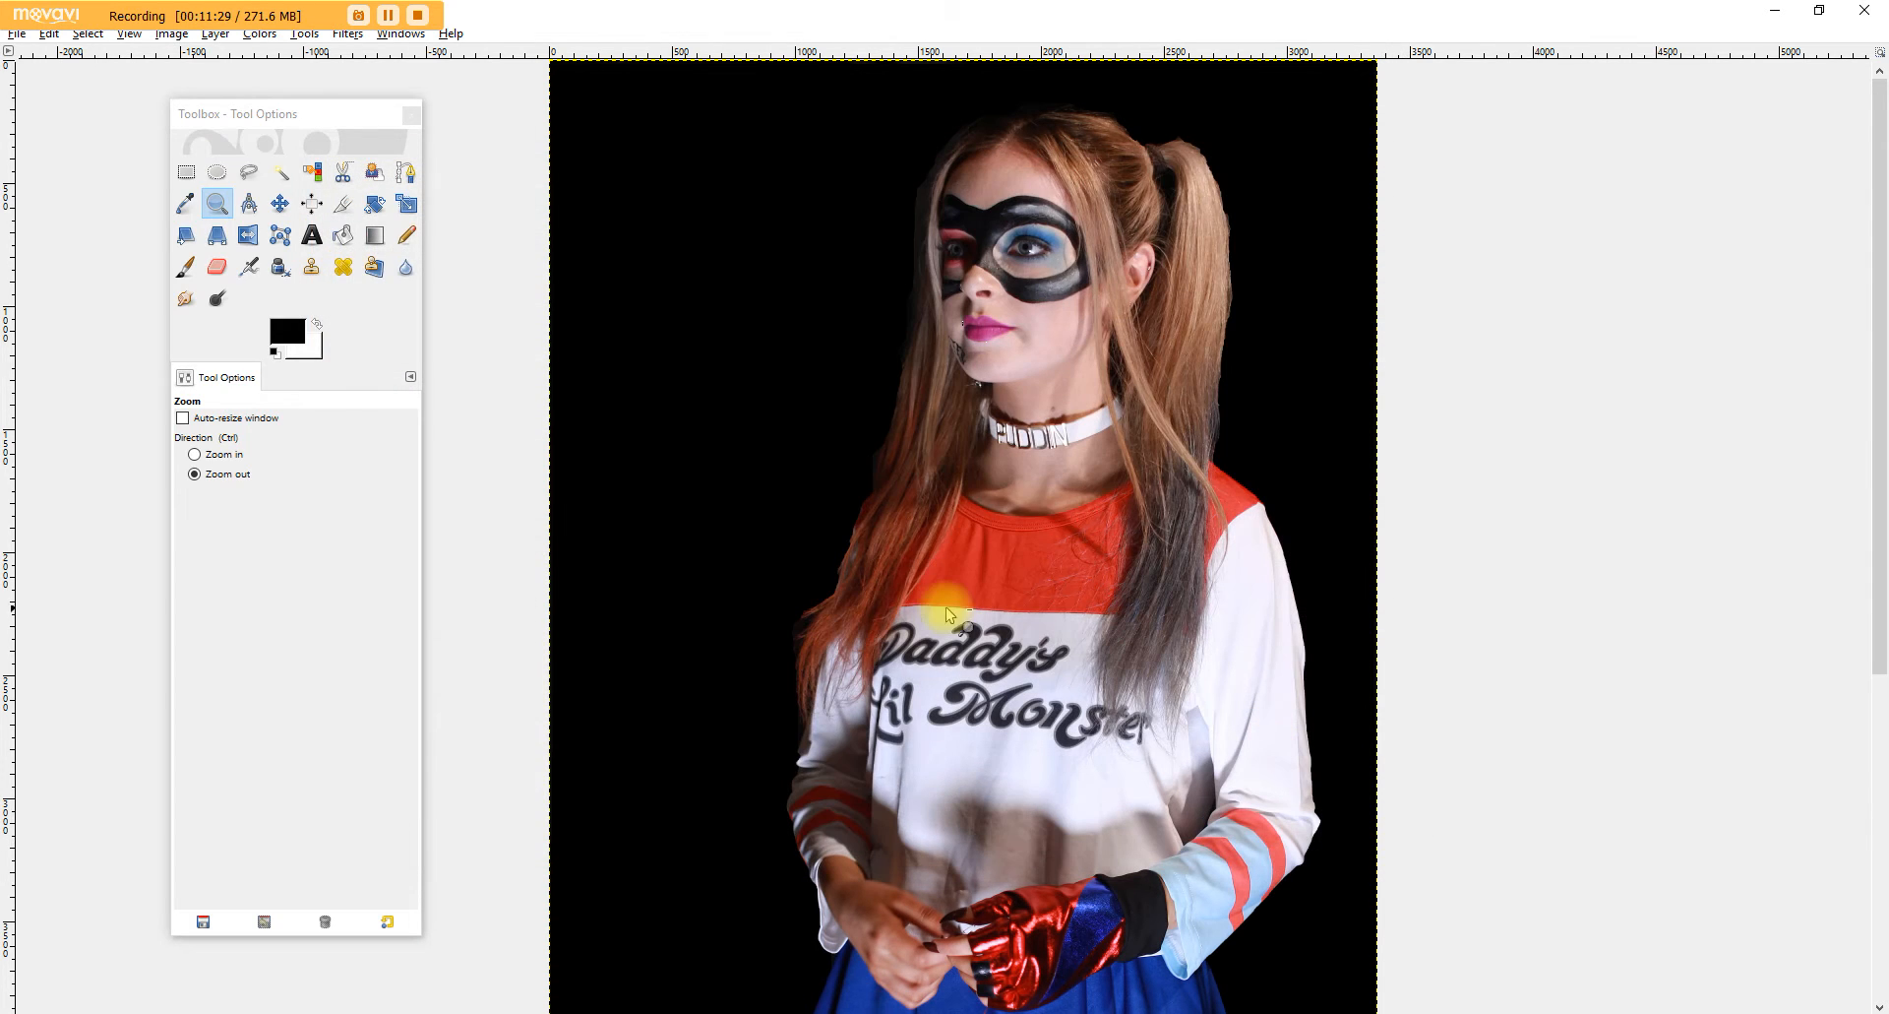